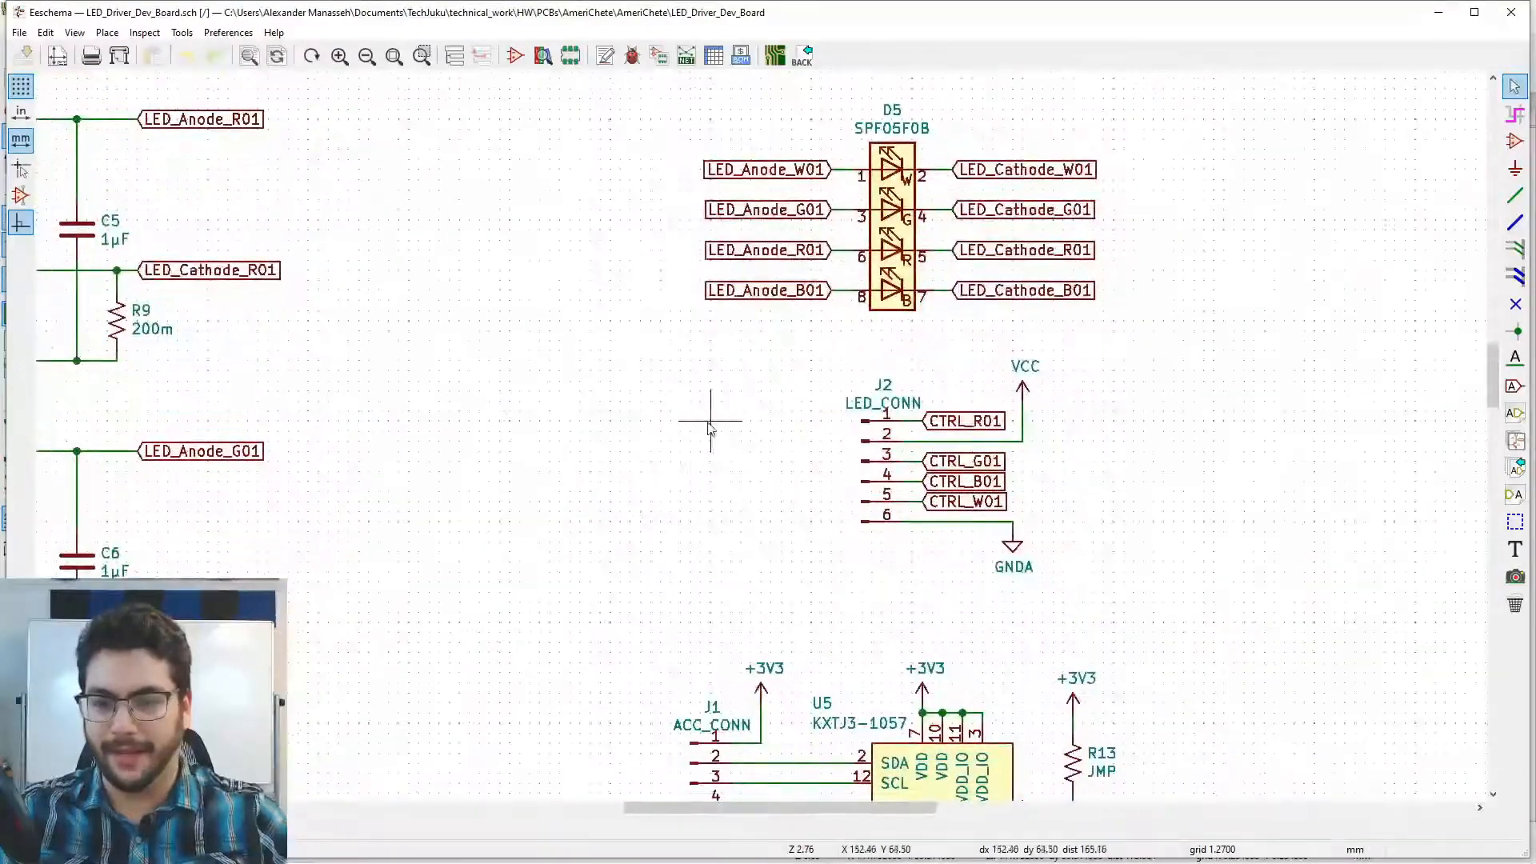
- Examine the schematic's D5 LED, J2 LED connector and the J1 connector wiring to the U5 accelerometer
middle_click_drag(347, 509, 610, 510)
middle_click_drag(797, 456, 631, 501)
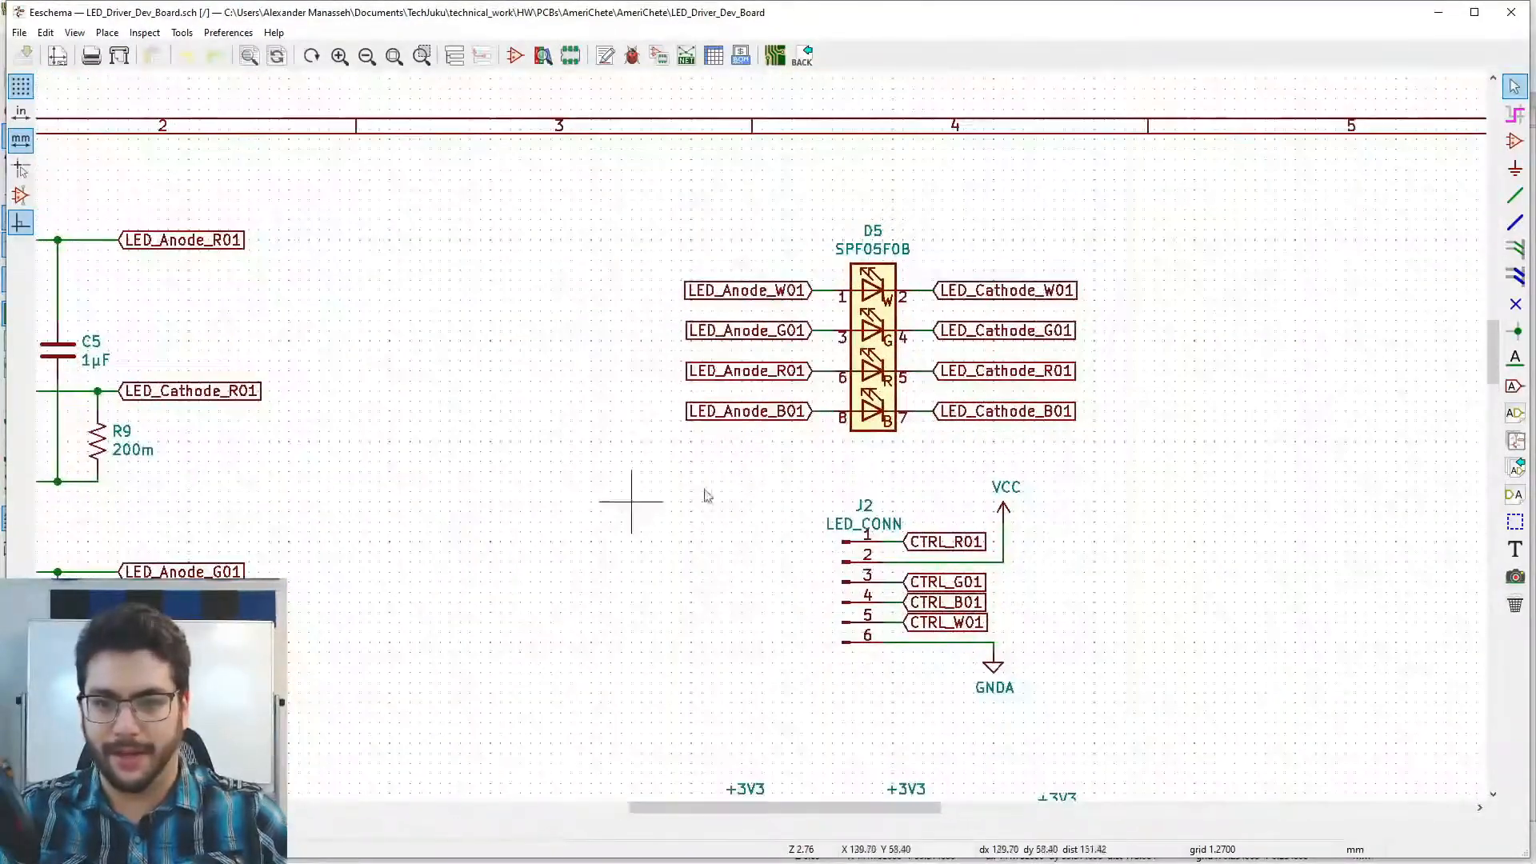
middle_click_drag(881, 465, 699, 507)
scroll(718, 426, "up", 1)
scroll(763, 442, "up", 3)
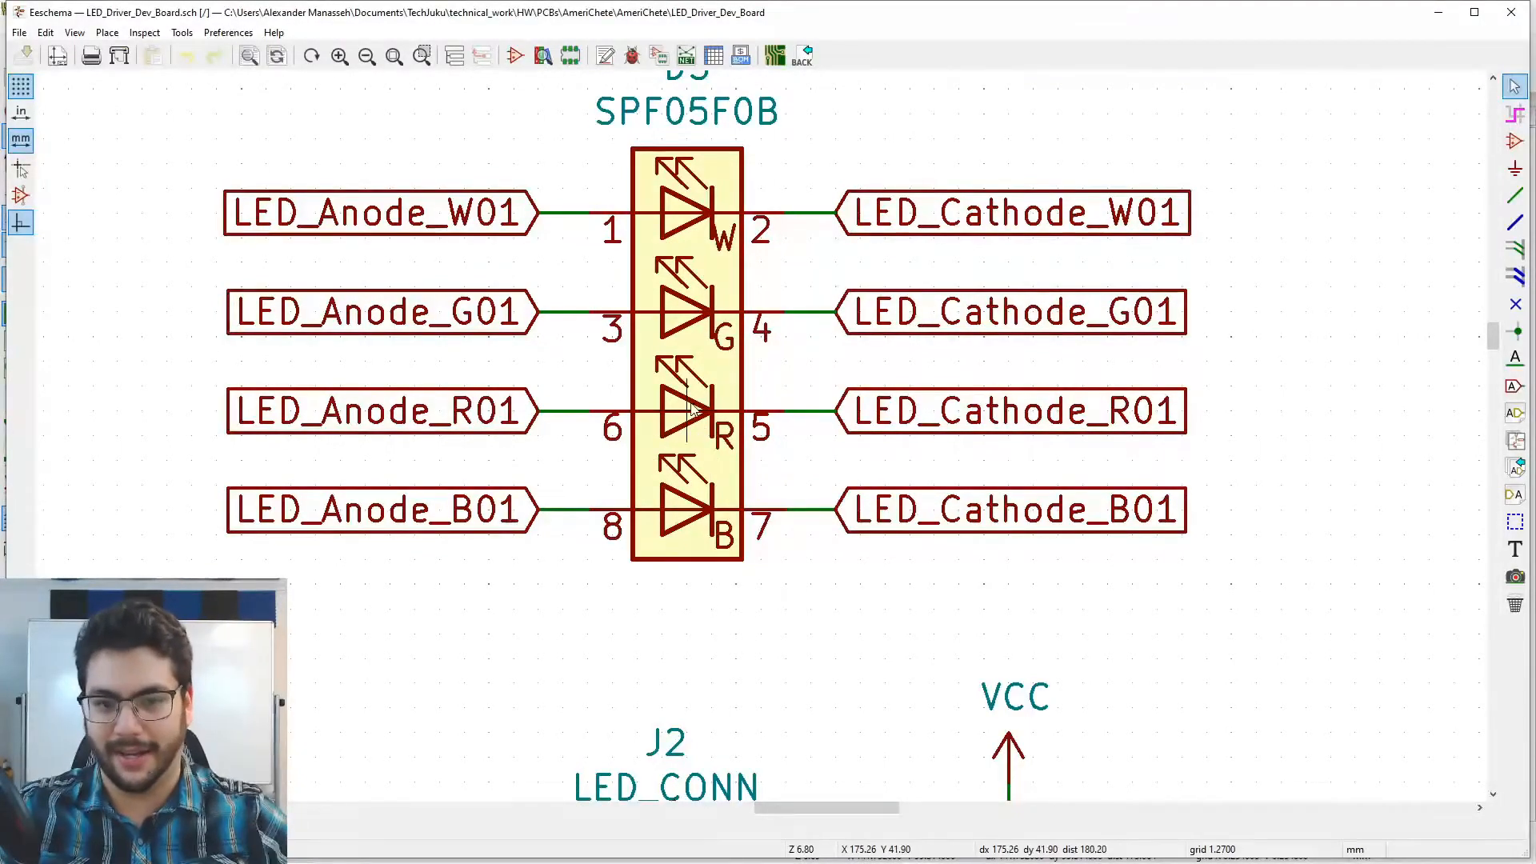
scroll(408, 581, "down", 4)
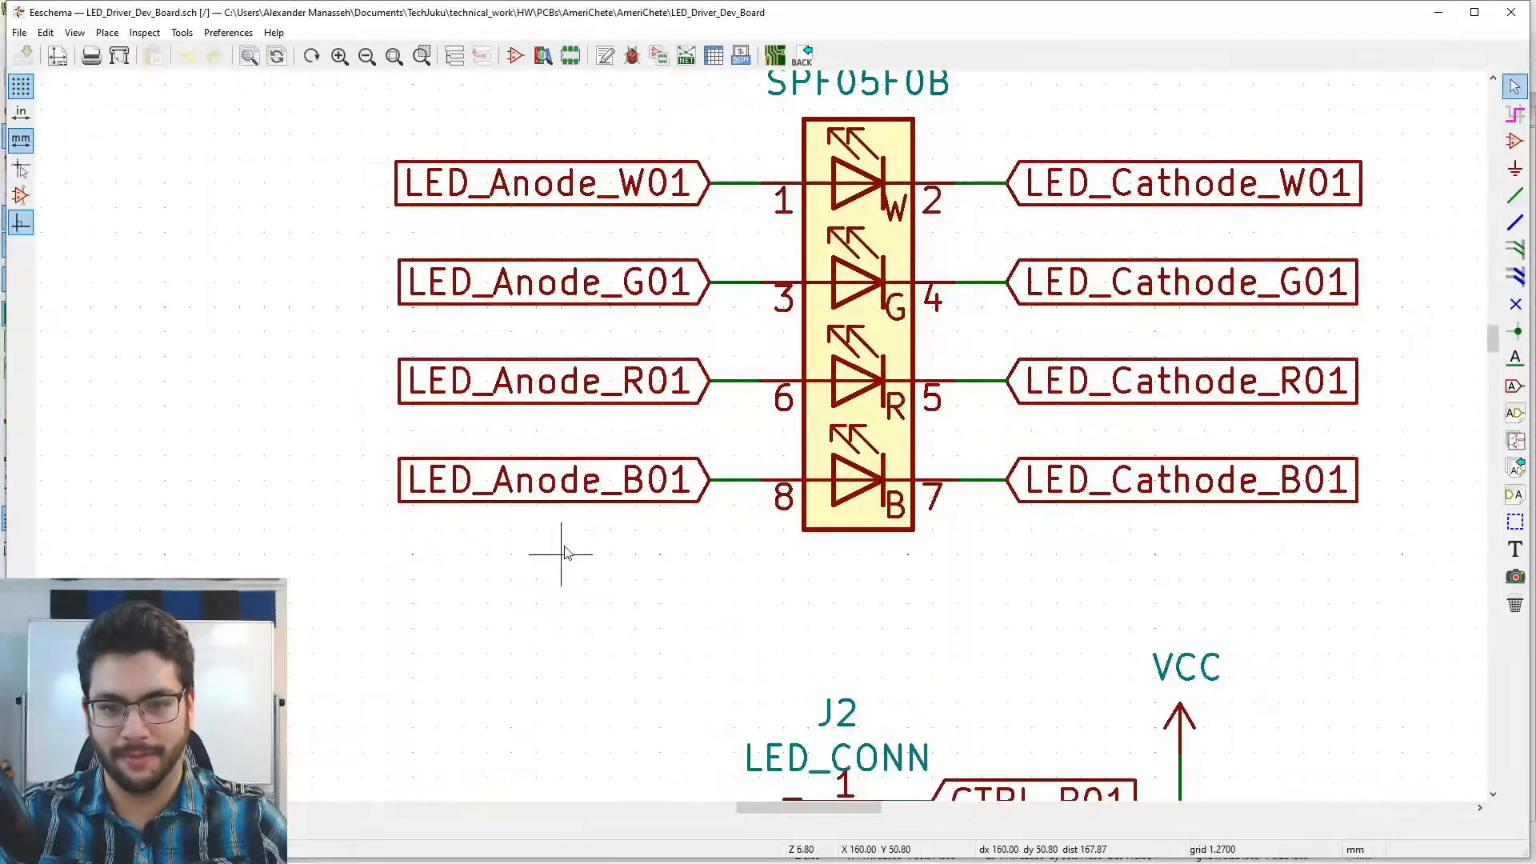
scroll(588, 472, "up", 1)
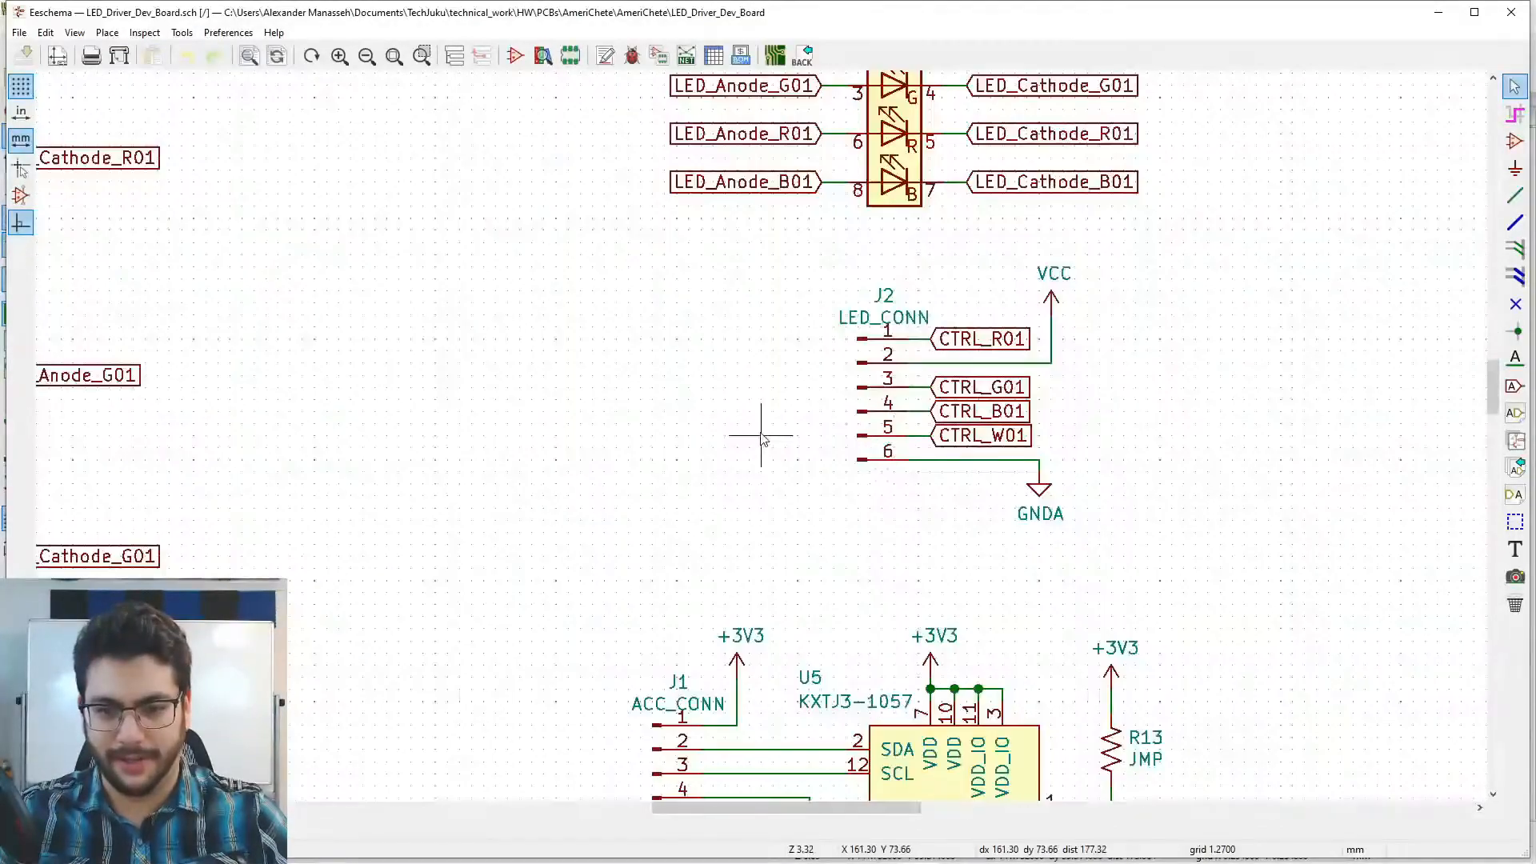
scroll(790, 441, "up", 1)
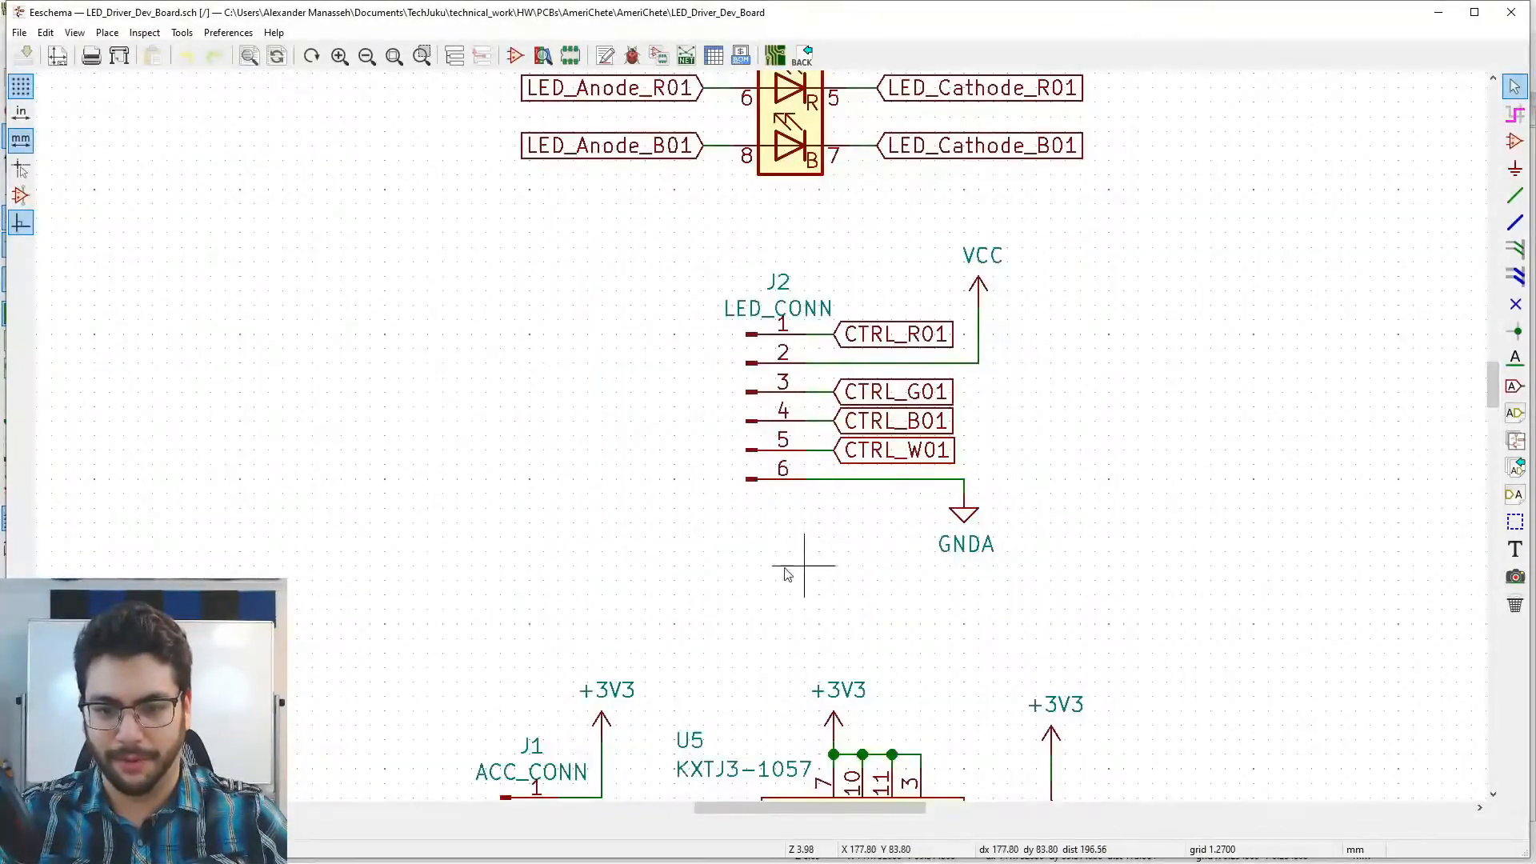
middle_click_drag(655, 736, 550, 313)
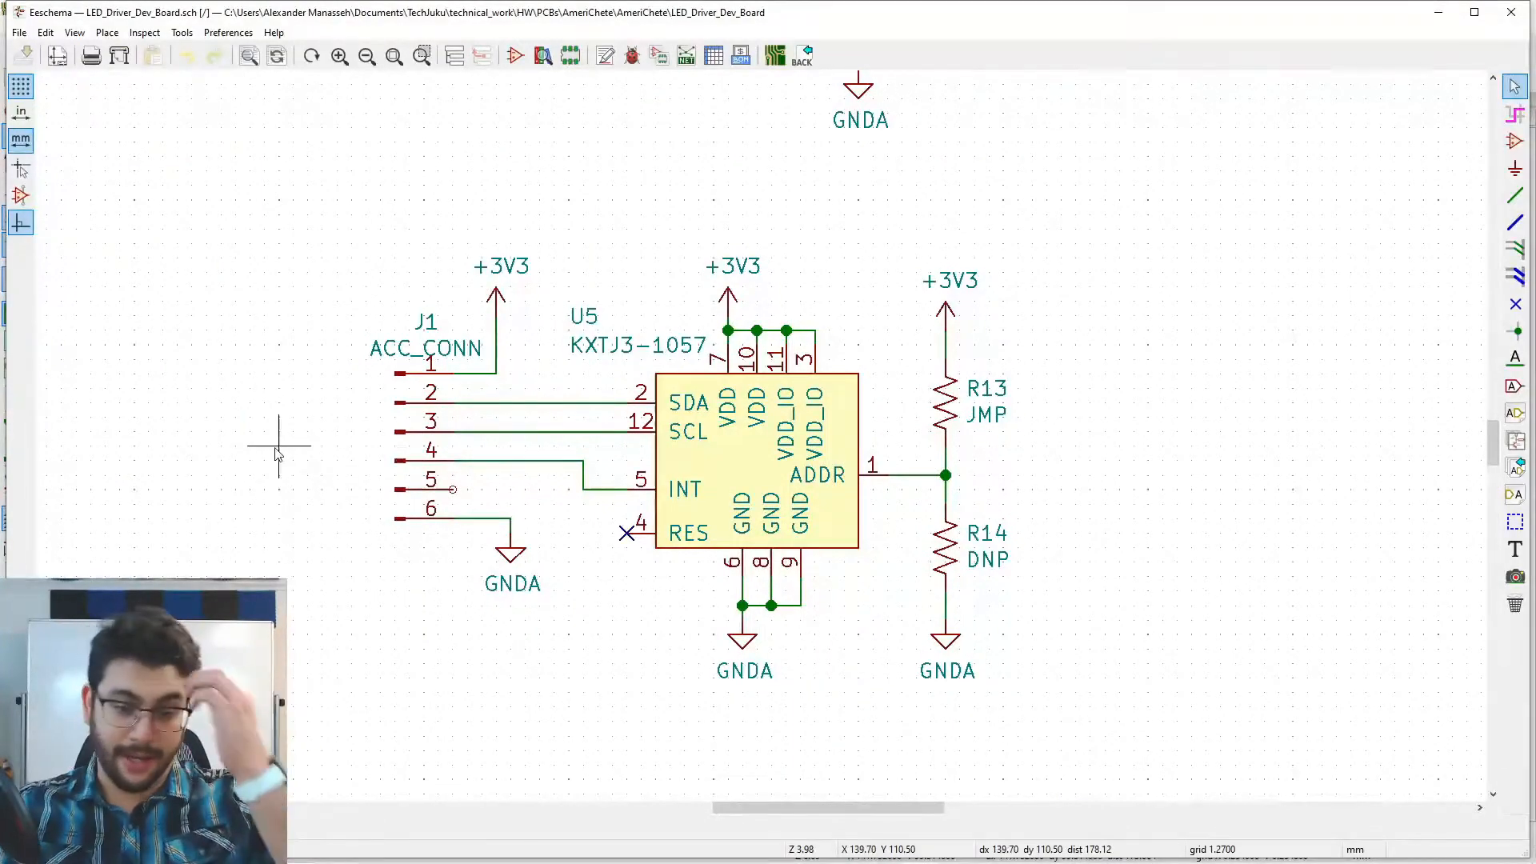
middle_click_drag(294, 435, 444, 436)
middle_click_drag(355, 426, 576, 446)
middle_click_drag(714, 440, 456, 456)
- Examine the four AP3032 LED driver circuits in the schematic, including their anode, cathode and control labels
middle_click_drag(274, 480, 632, 440)
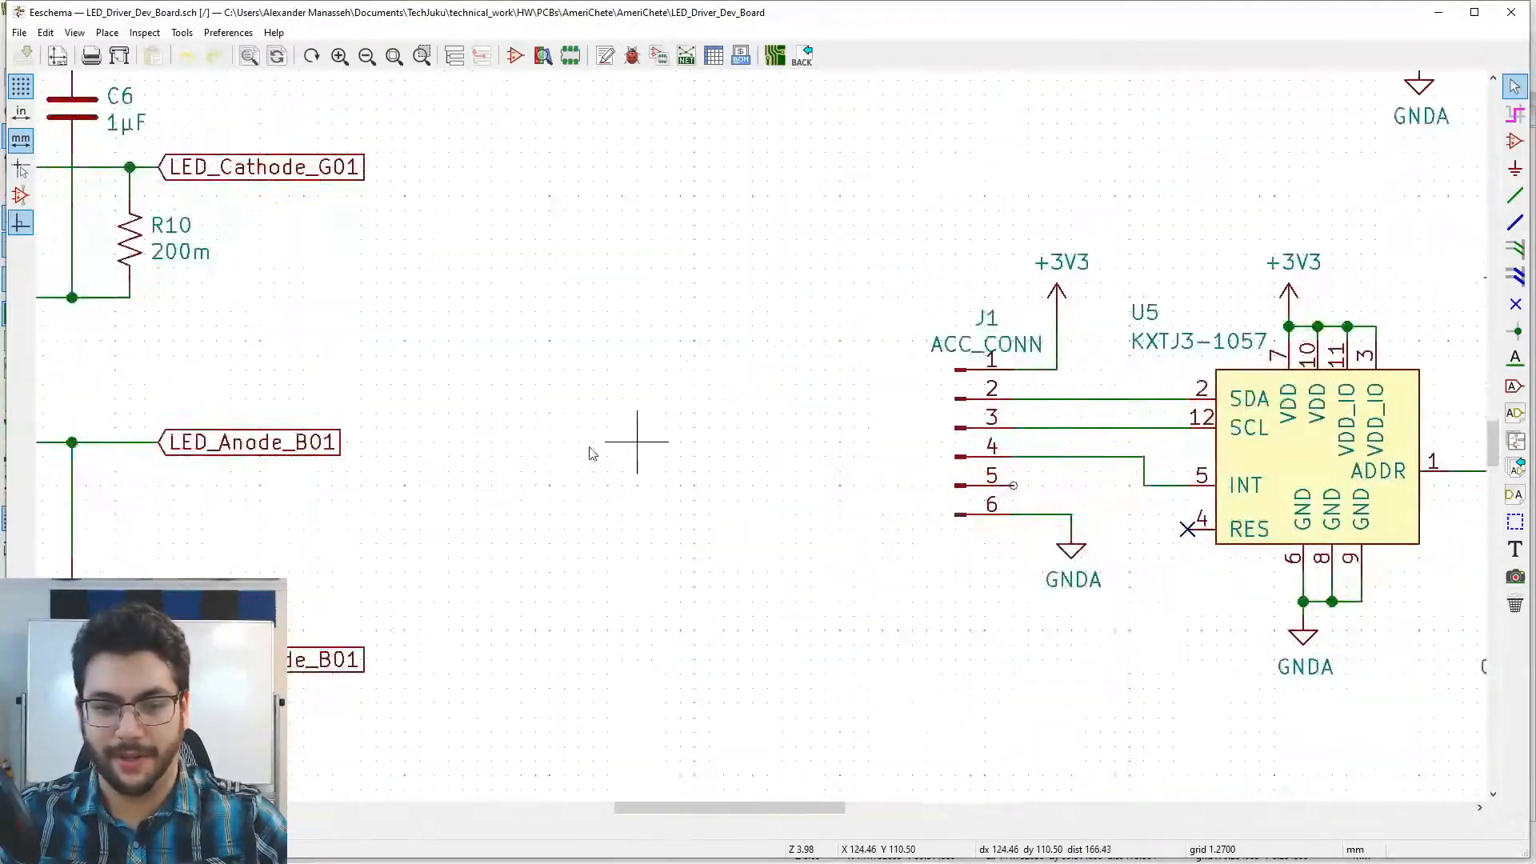
scroll(164, 448, "down", 1)
middle_click_drag(766, 429, 801, 426)
middle_click_drag(823, 374, 1008, 271)
middle_click_drag(1173, 453, 1155, 384)
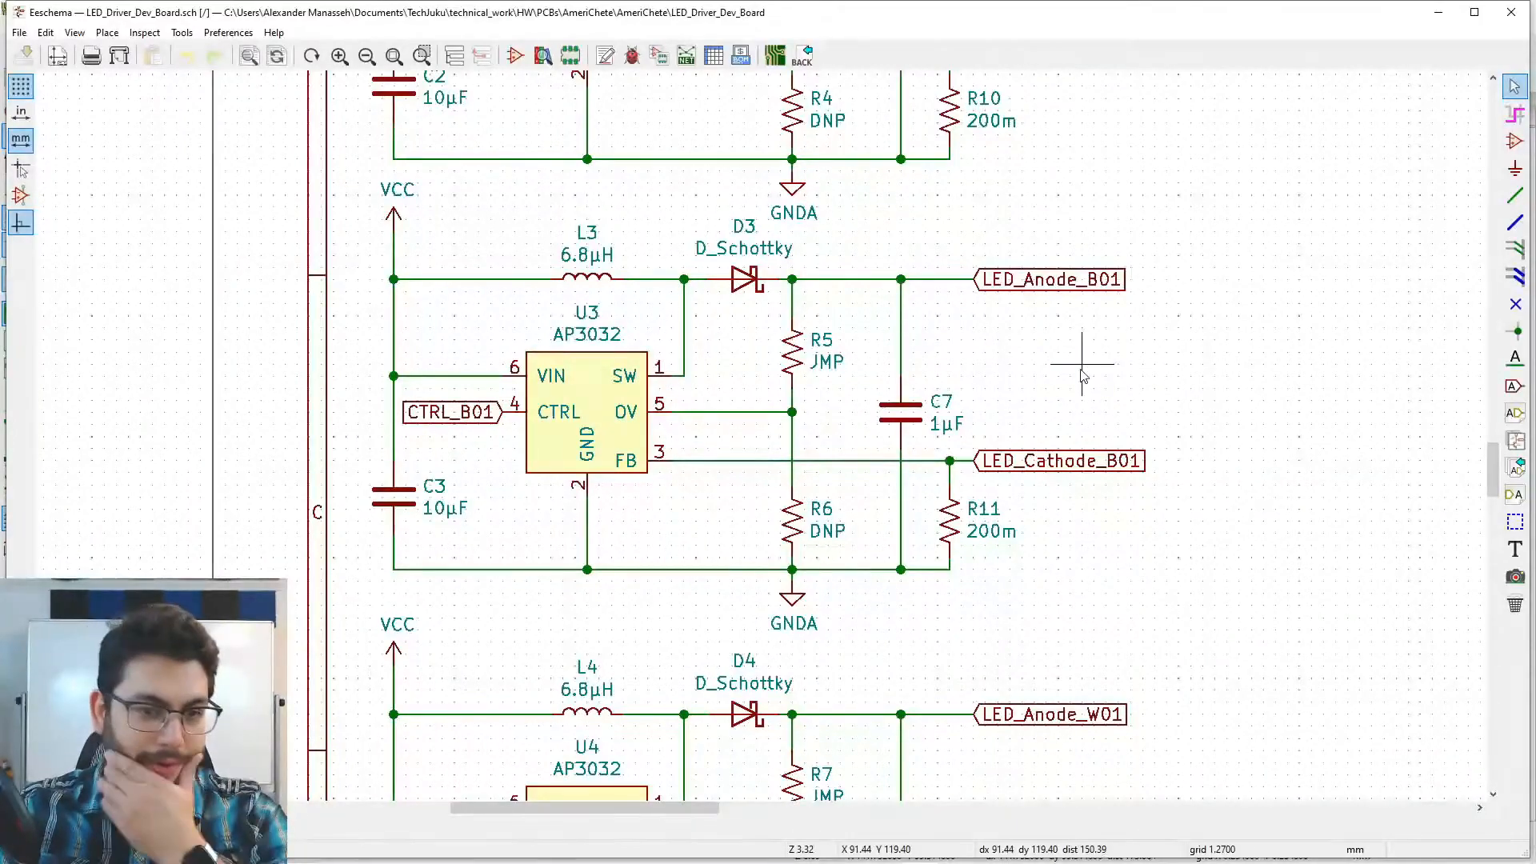
scroll(1081, 400, "up", 5)
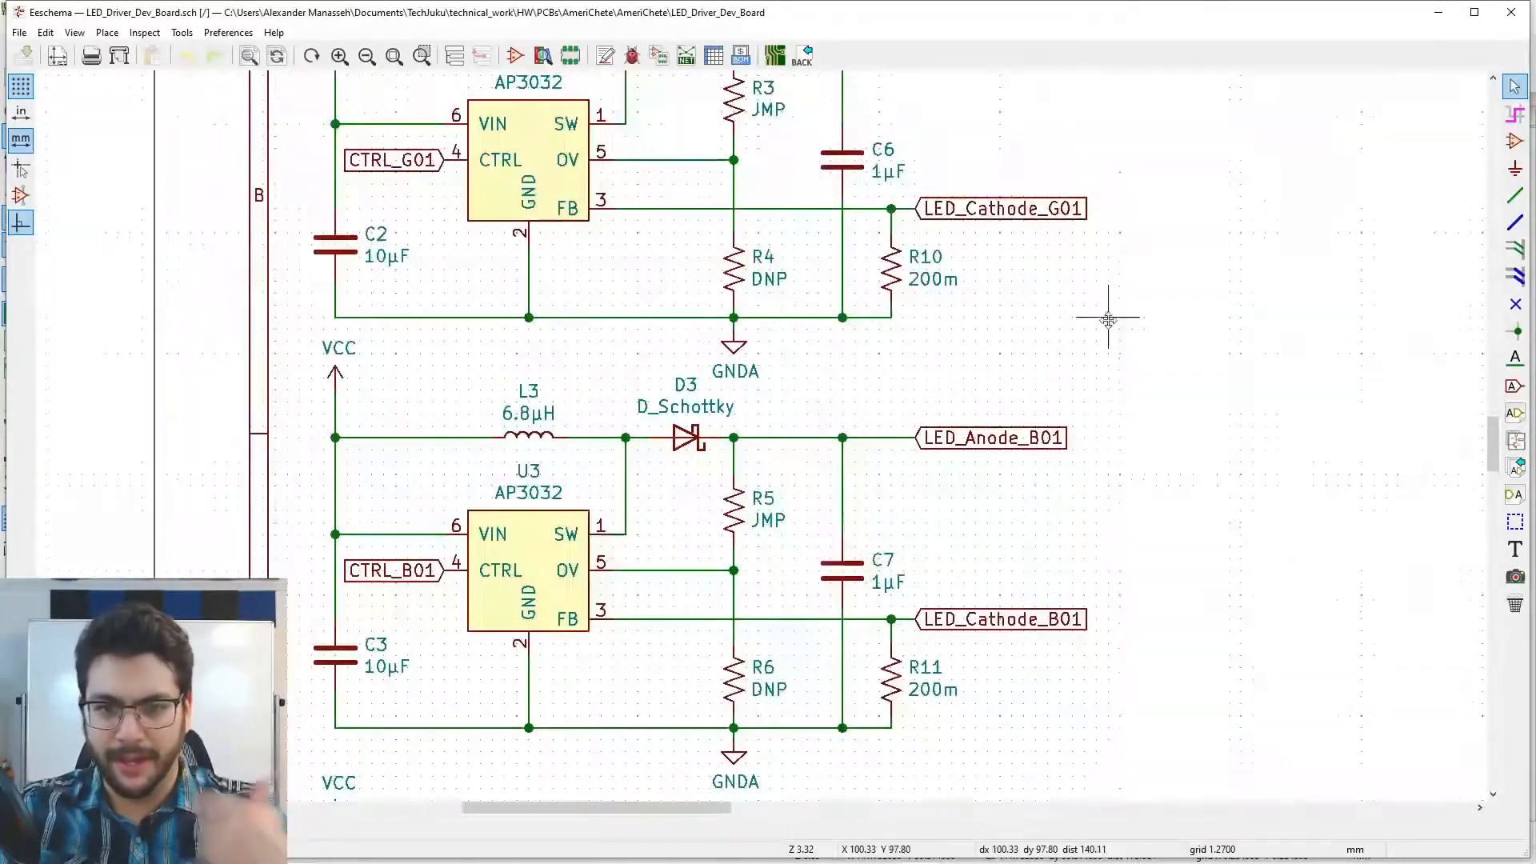
scroll(1158, 417, "up", 4)
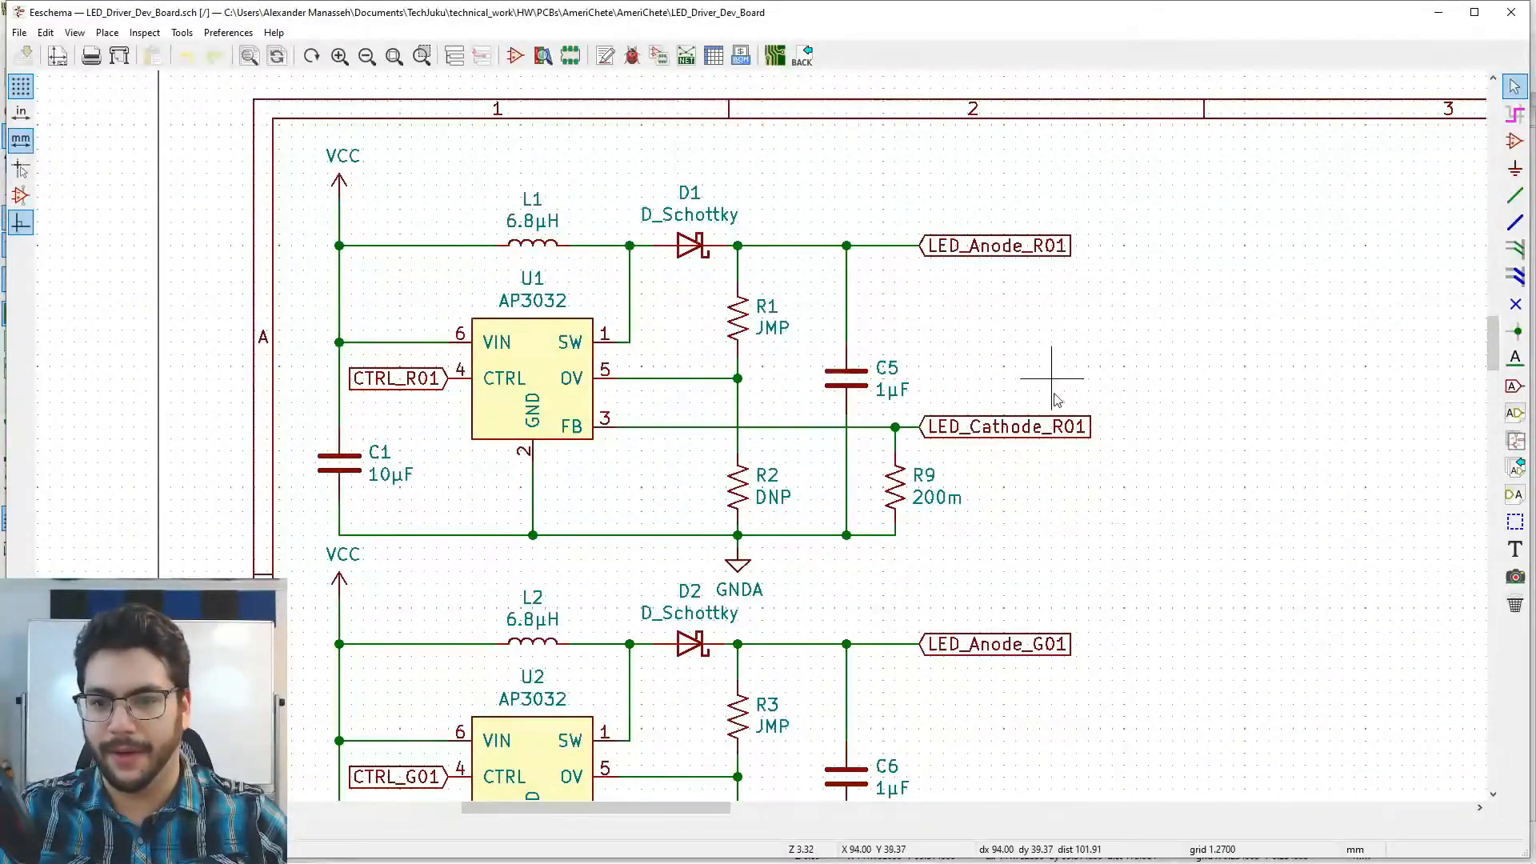
scroll(1094, 580, "down", 3)
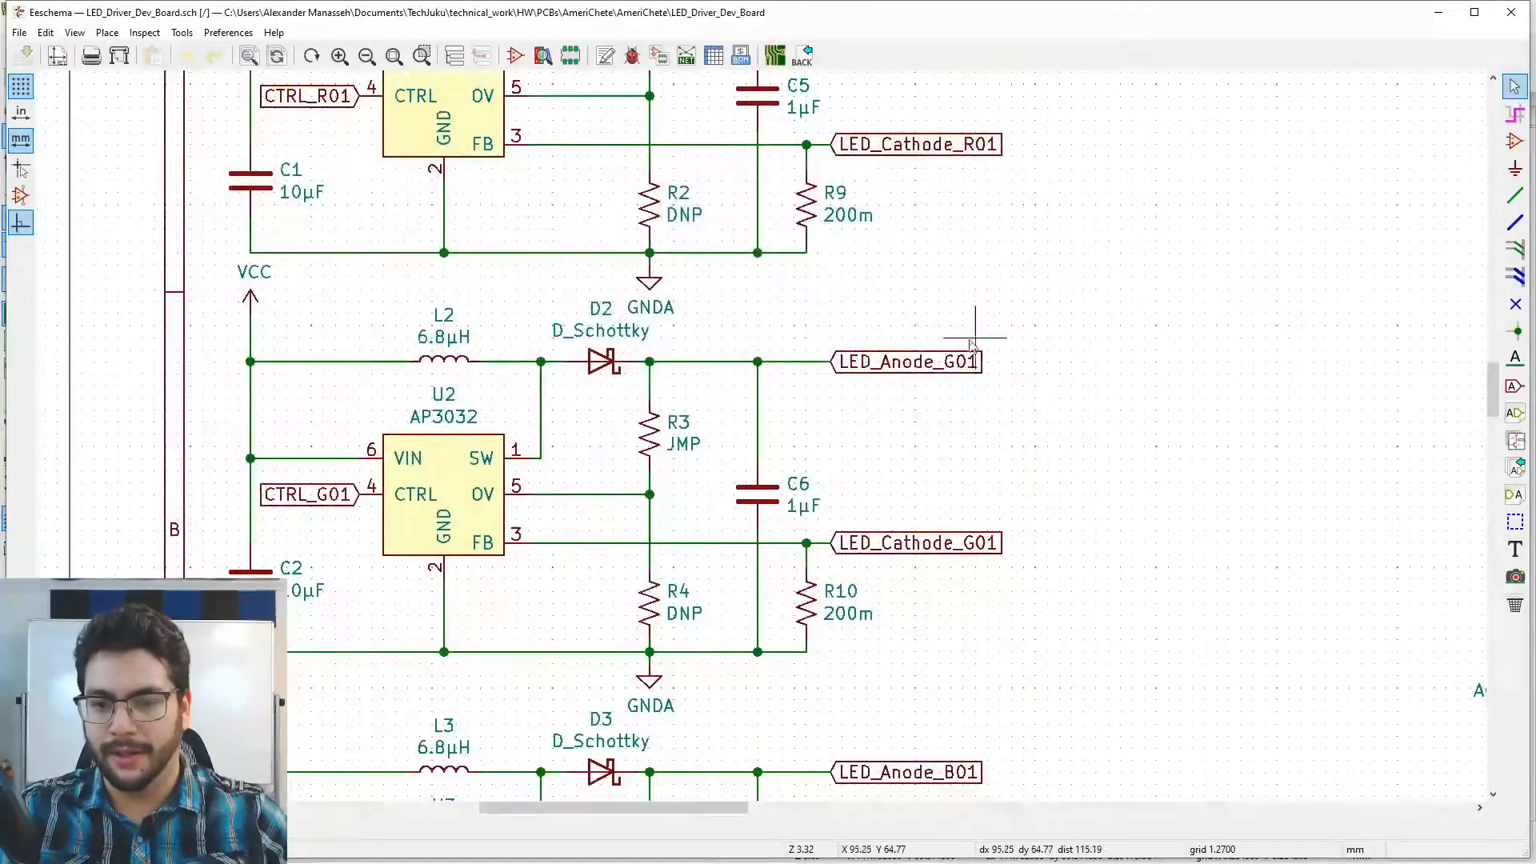
scroll(1070, 661, "down", 1)
middle_click_drag(1070, 660, 737, 296)
middle_click_drag(731, 788, 910, 422)
scroll(950, 330, "up", 8)
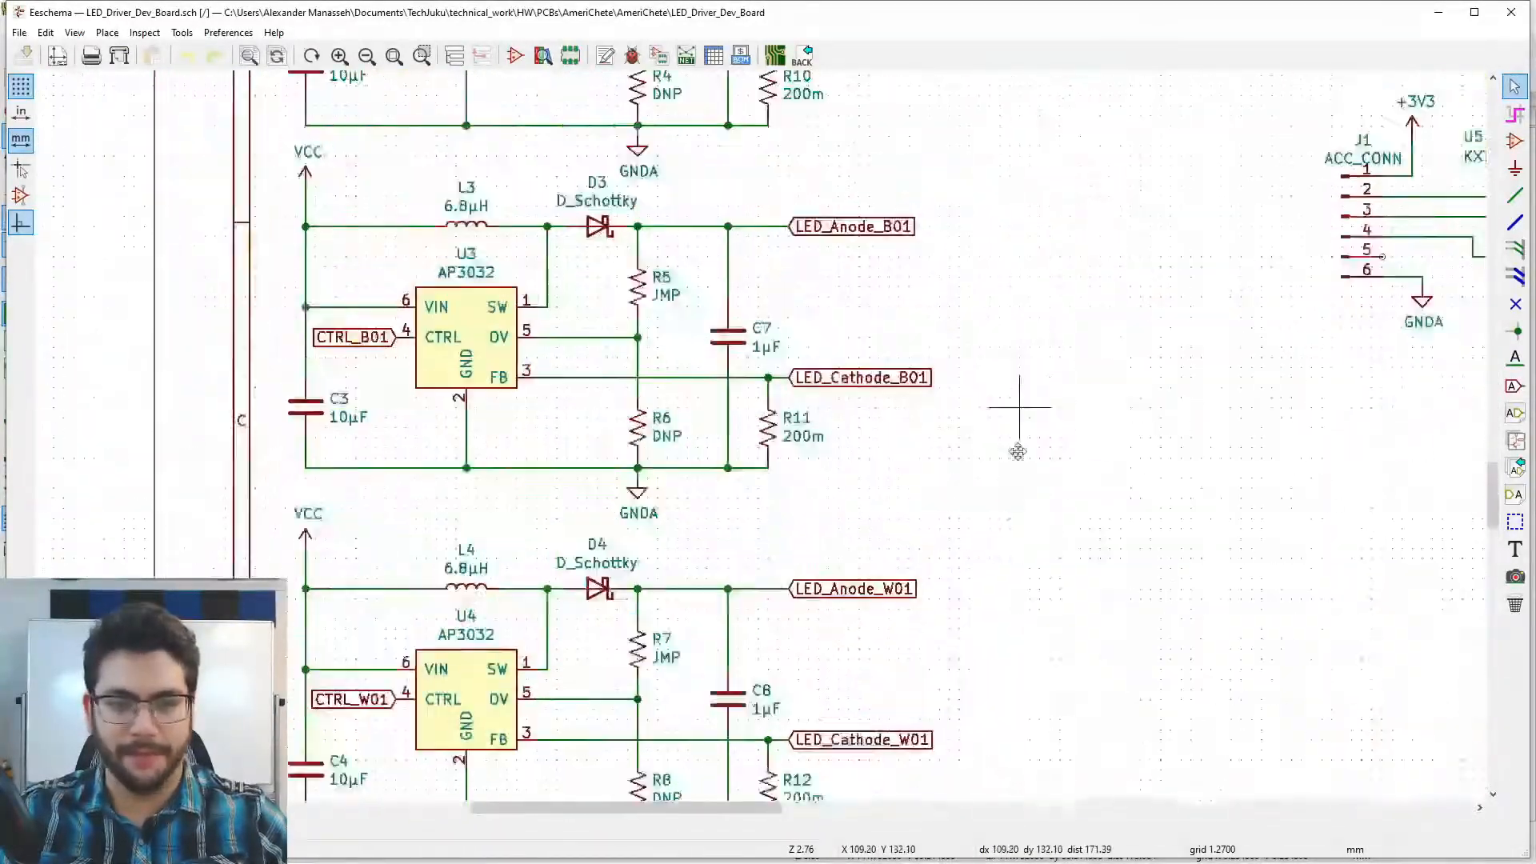
middle_click_drag(970, 429, 925, 490)
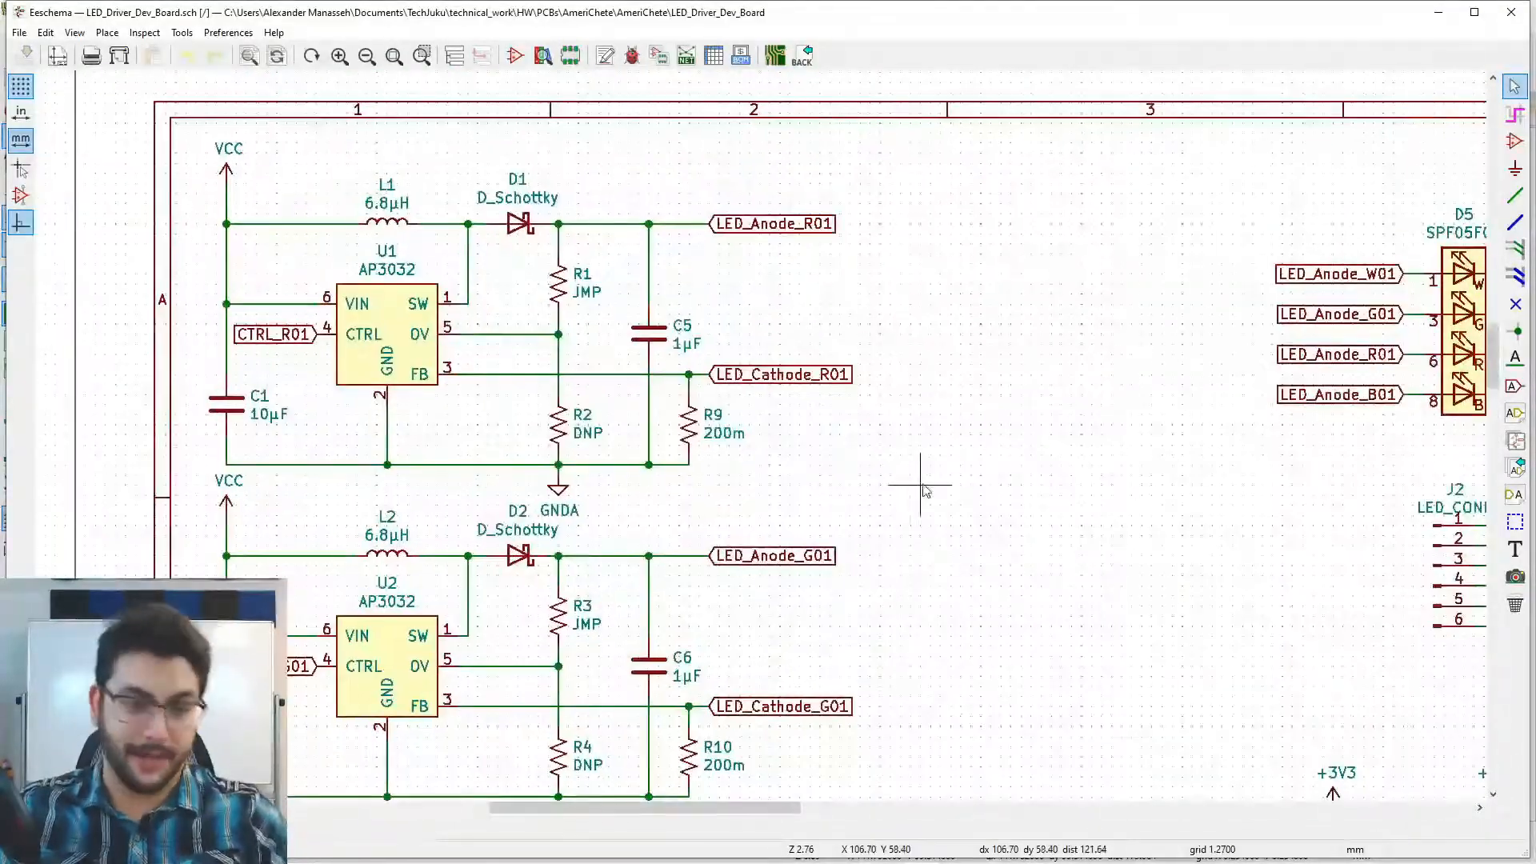
middle_click_drag(964, 403, 942, 405)
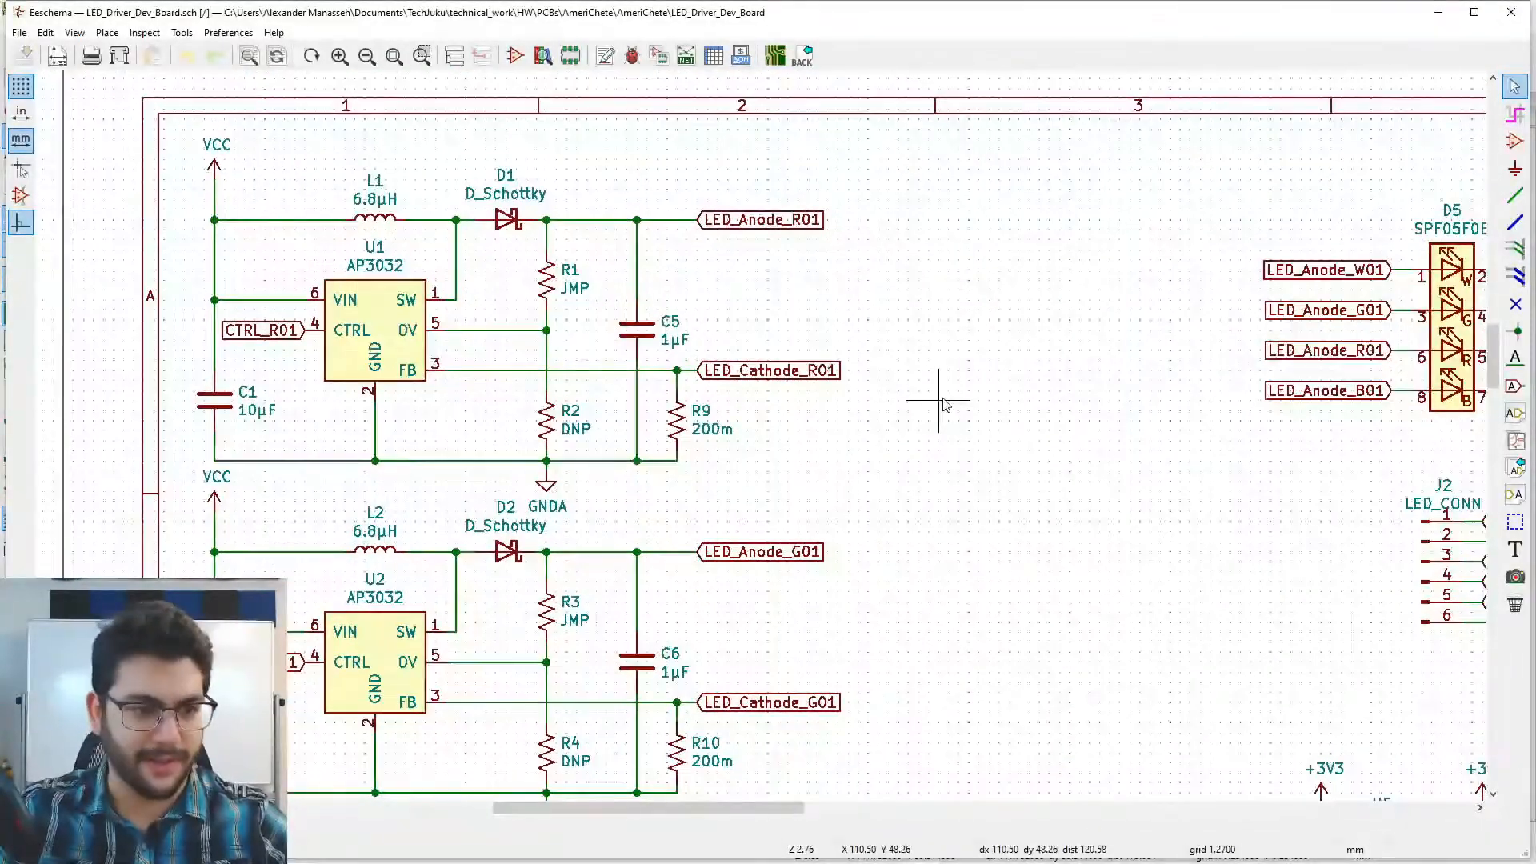
- Switch to the board layout in Pcbnew and hide every layer except F.Cu
key("alt+Tab")
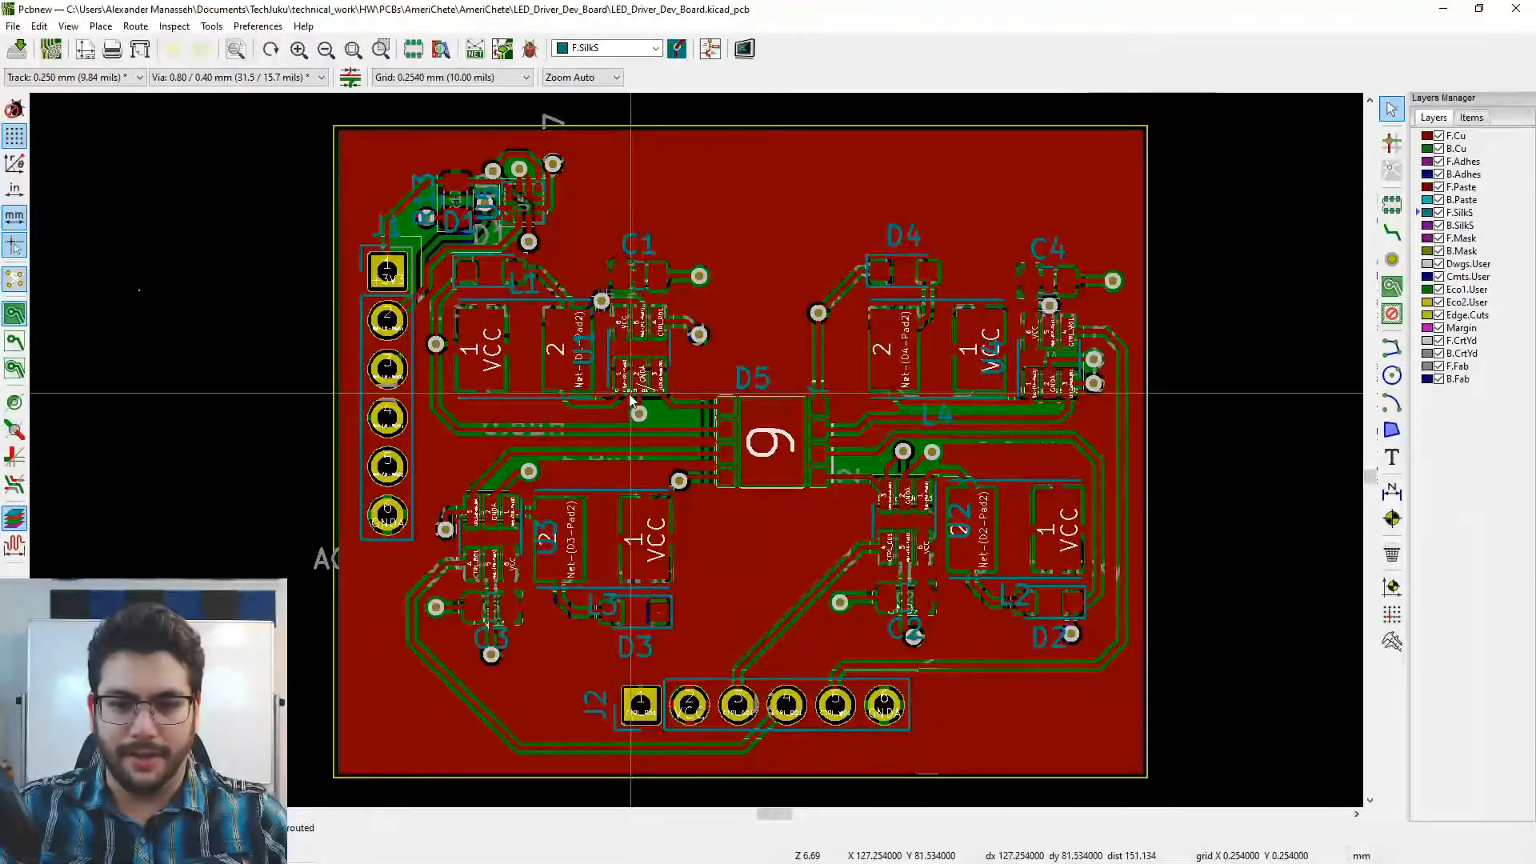
middle_click_drag(732, 335, 790, 362)
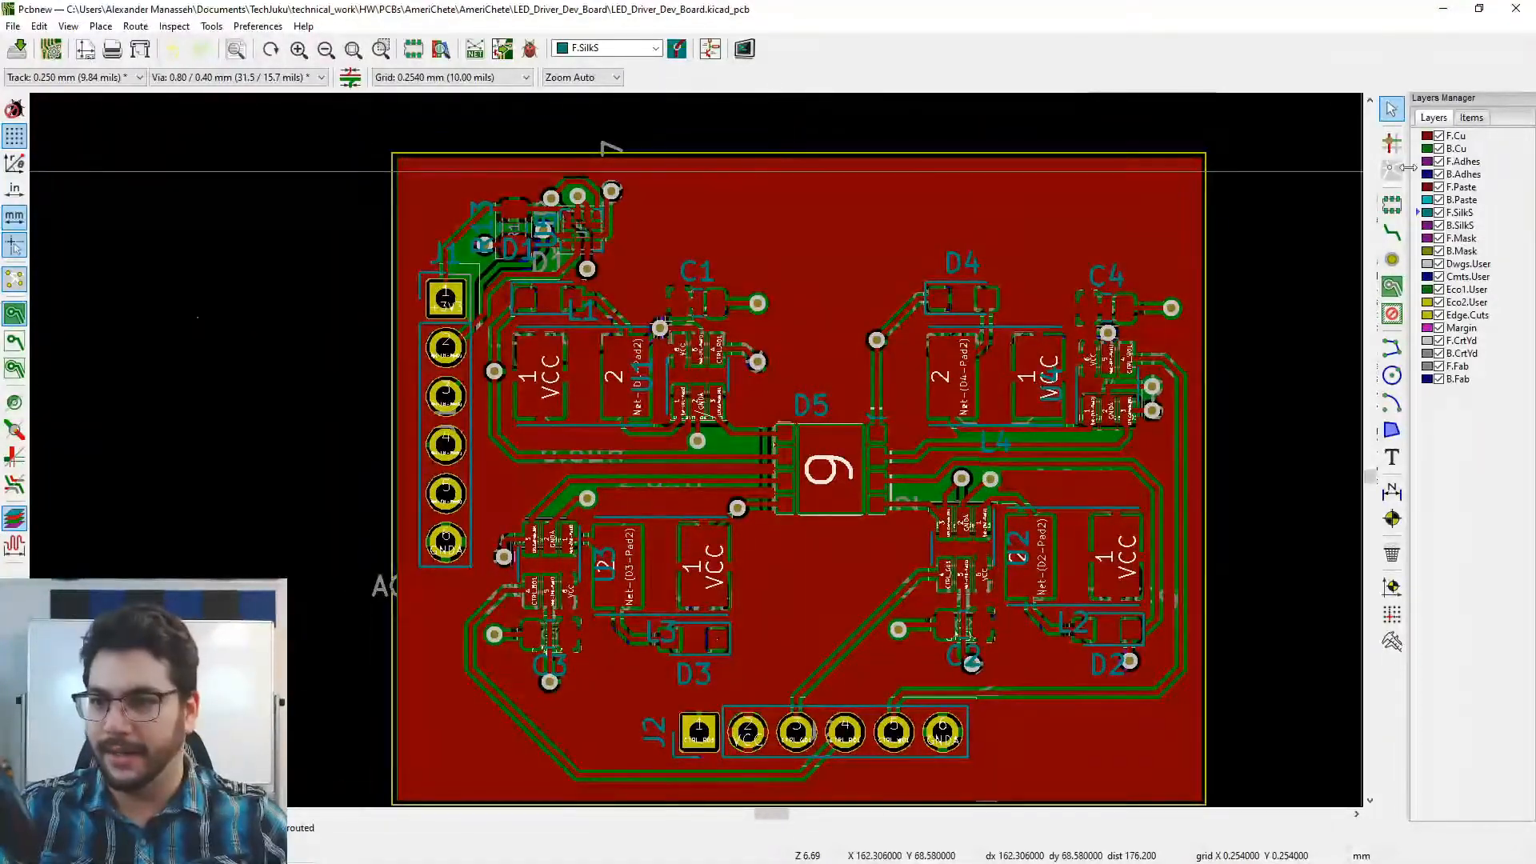
left_click(1438, 149)
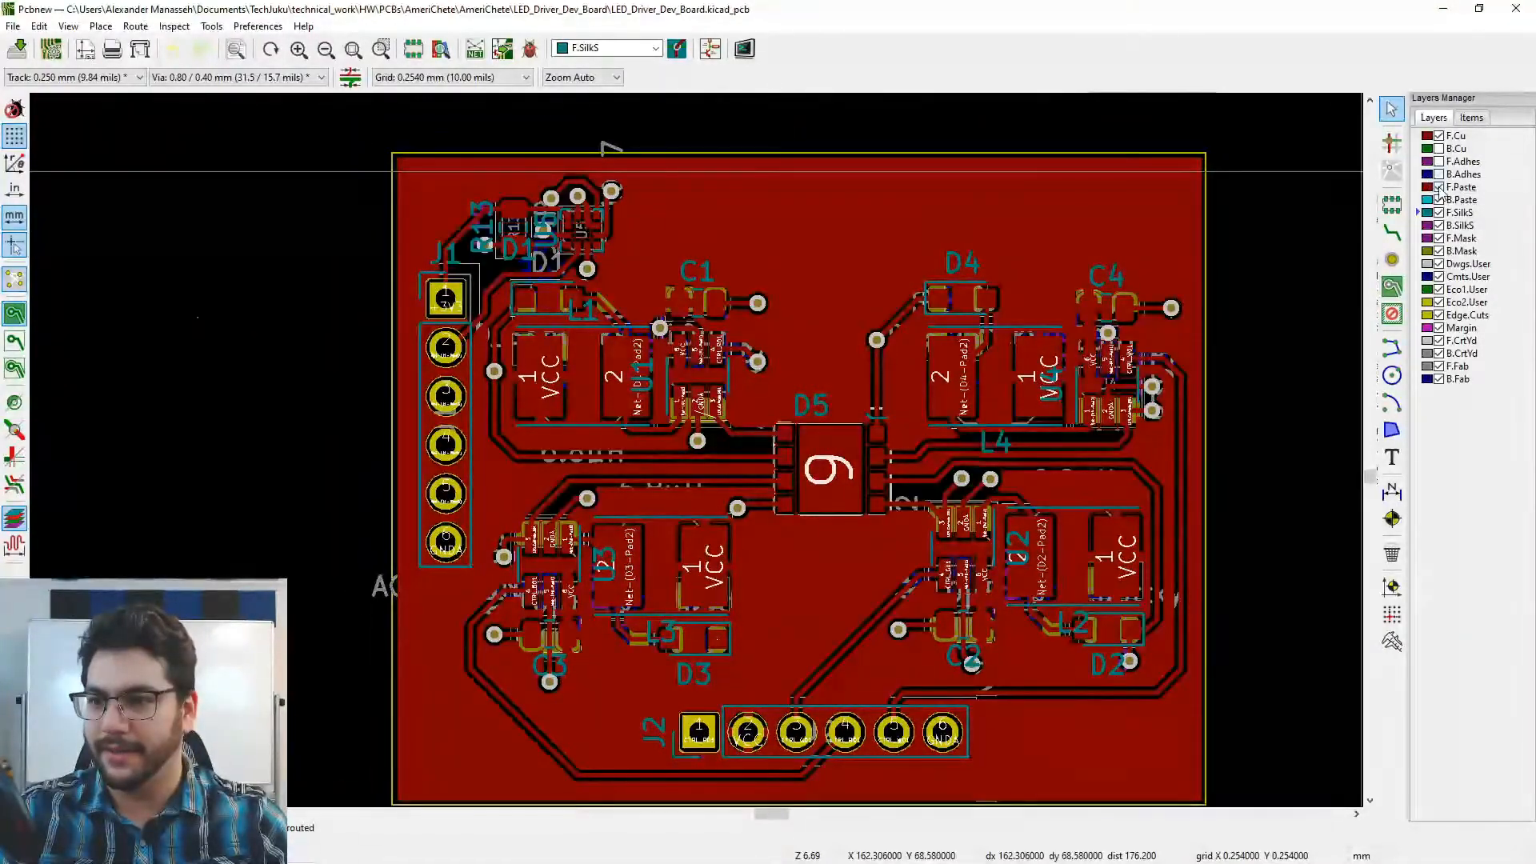
left_click(1438, 213)
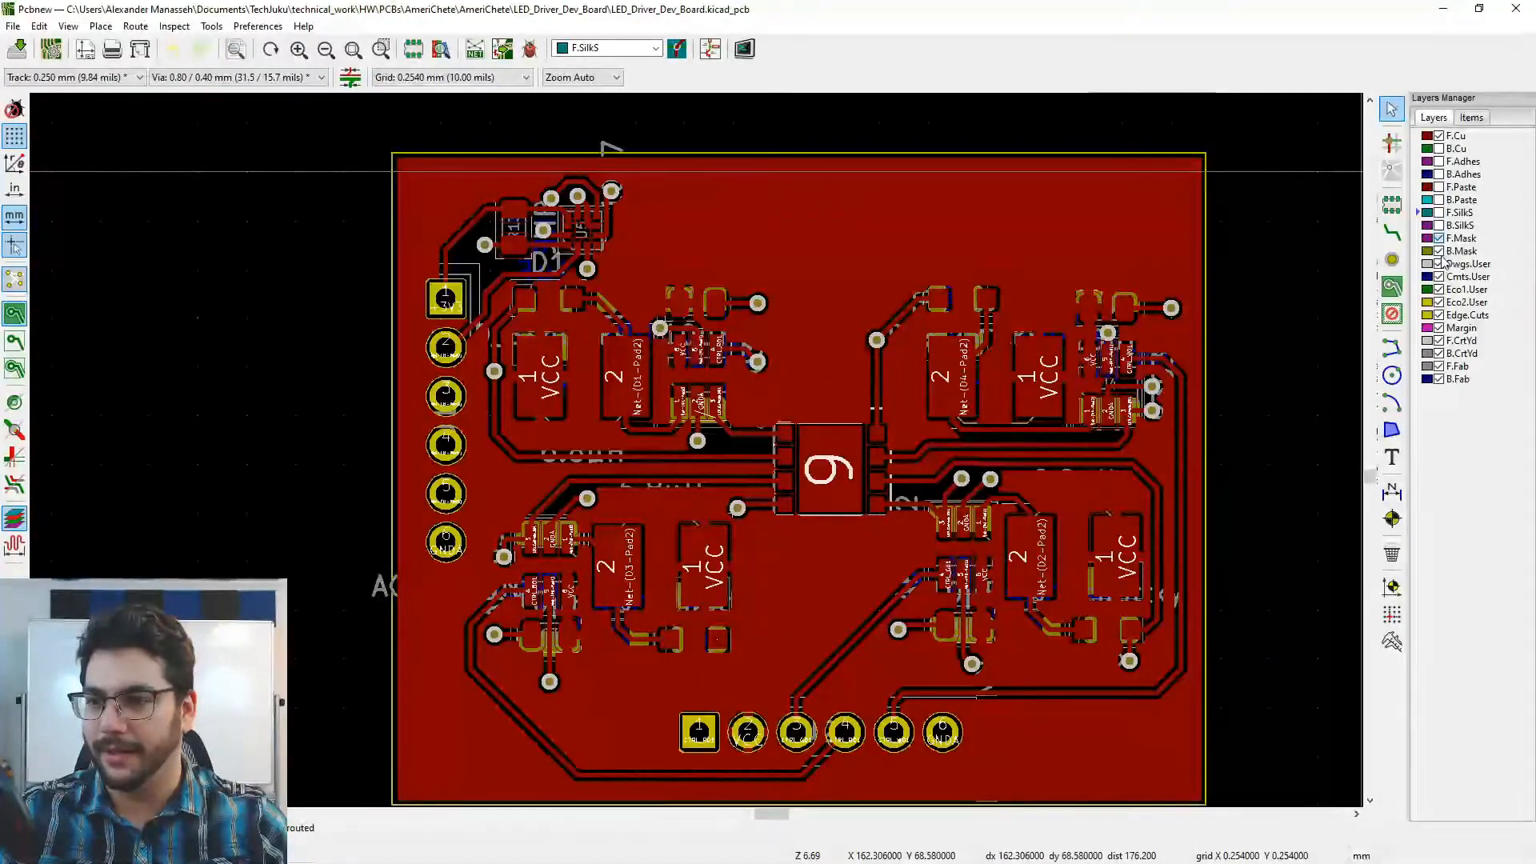
left_click(1439, 239)
left_click(1440, 253)
left_click(1440, 265)
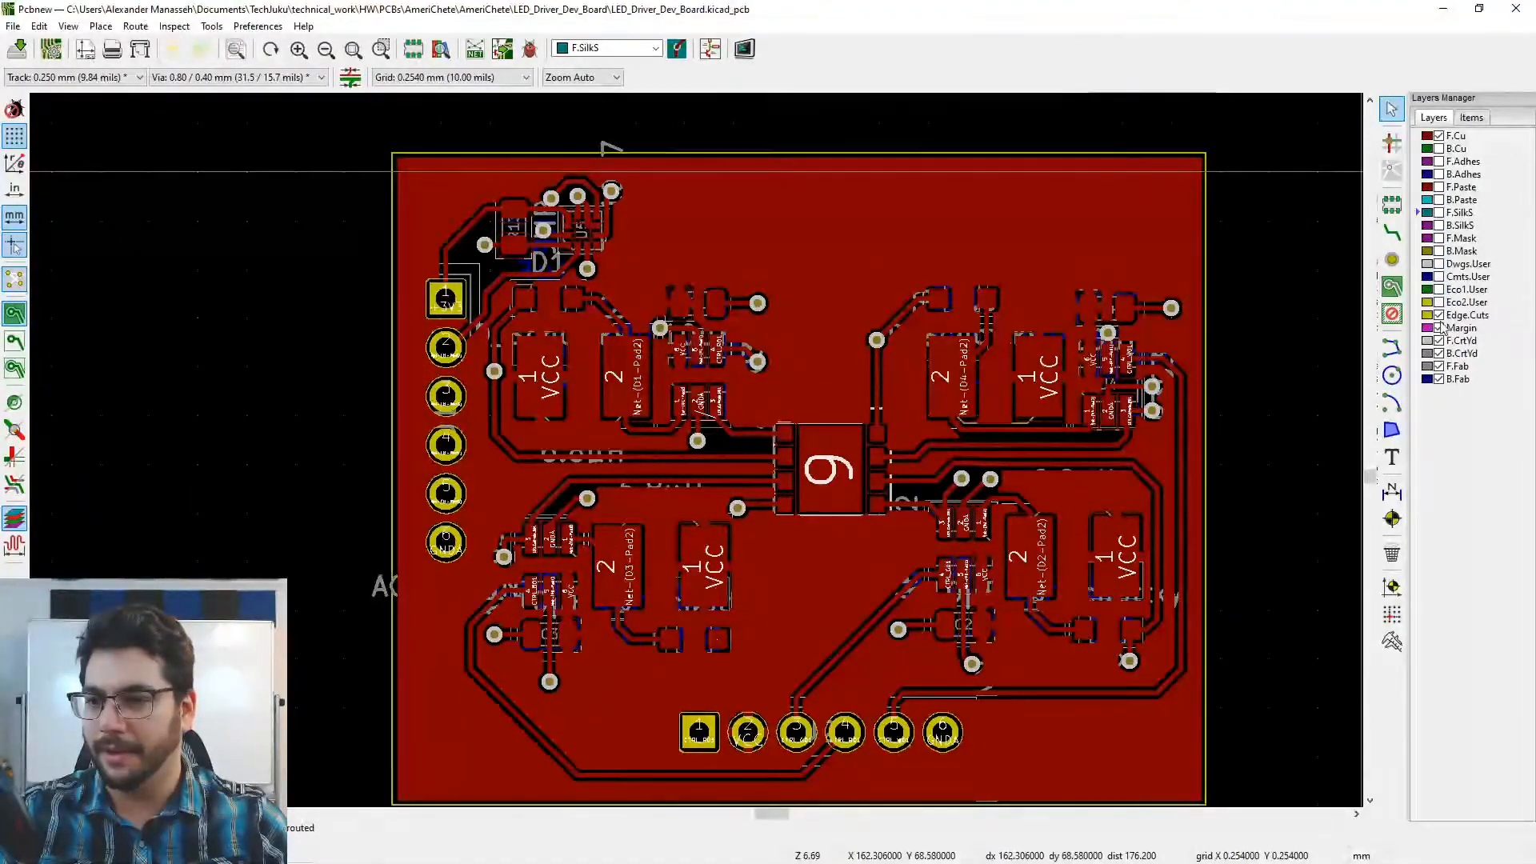
left_click(1438, 315)
left_click(1439, 354)
left_click(1439, 366)
left_click(1439, 379)
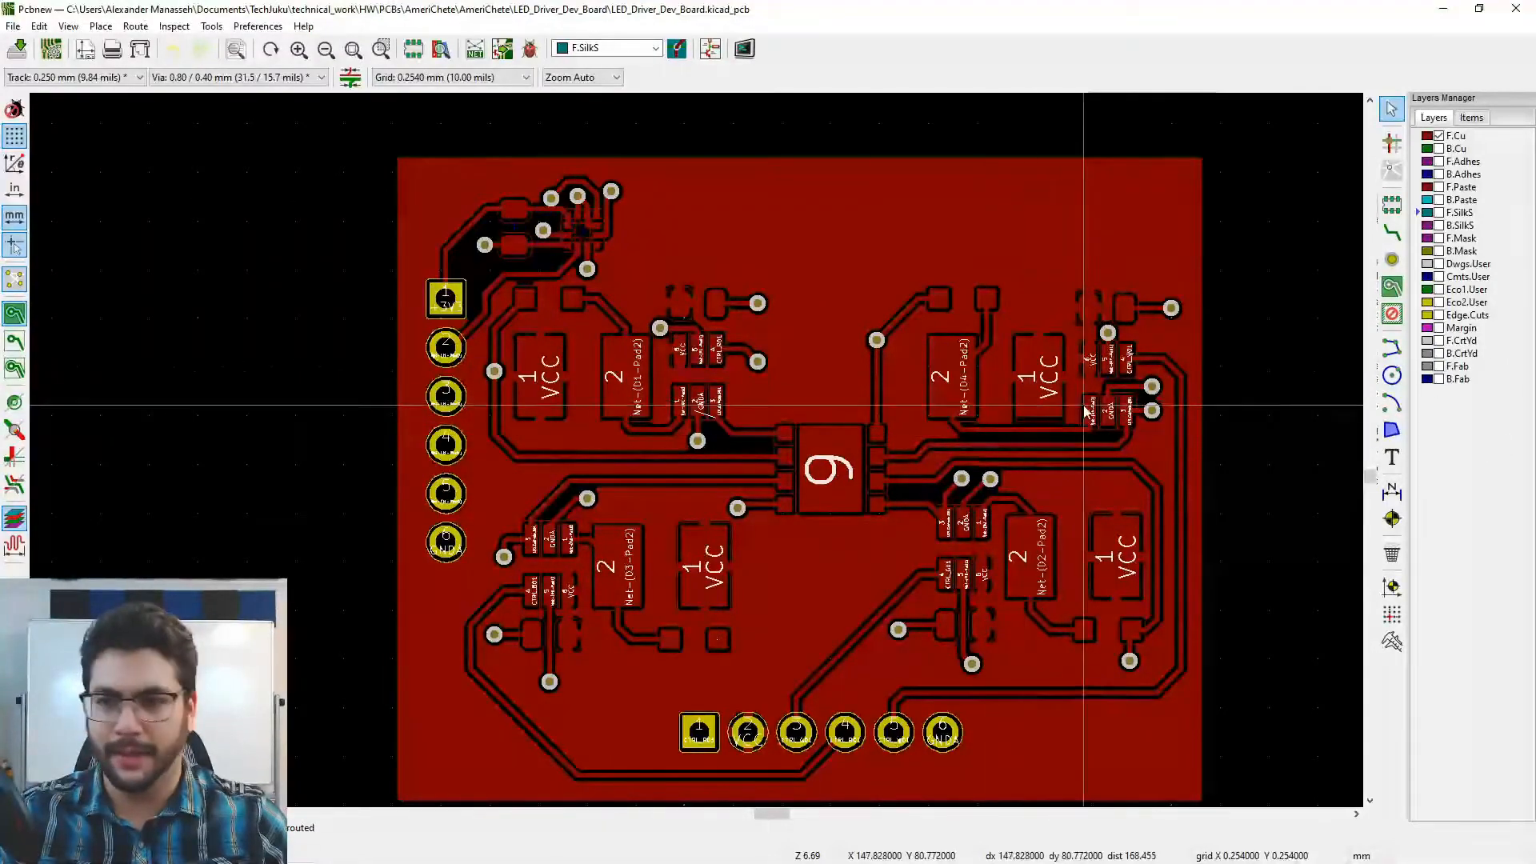
middle_click_drag(1161, 405, 1107, 379)
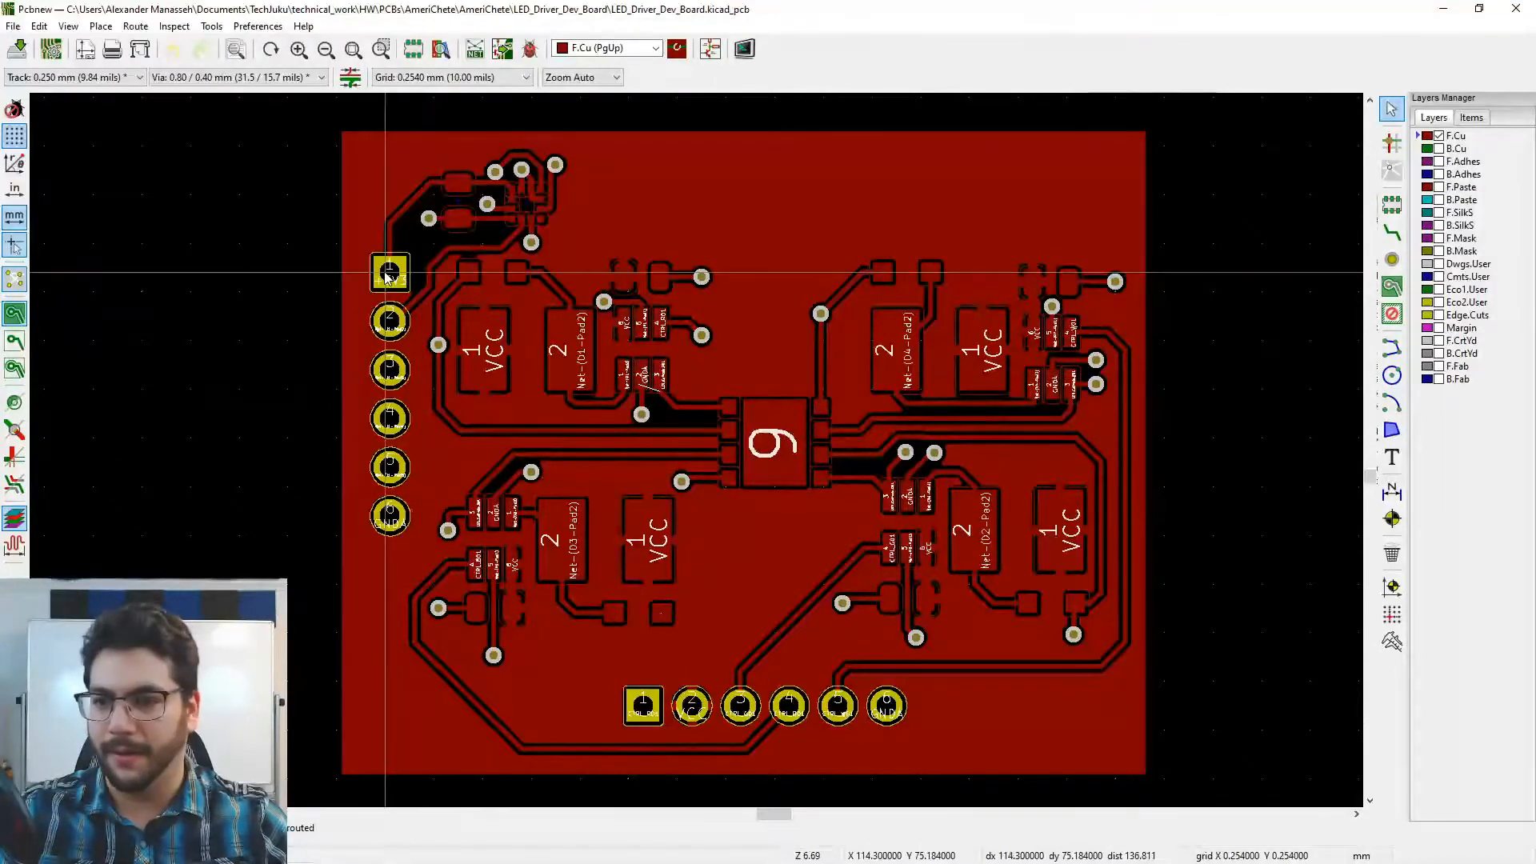
- Show the B.Mask layer over the front copper to inspect its openings, and hide it again
middle_click_drag(420, 496, 446, 480)
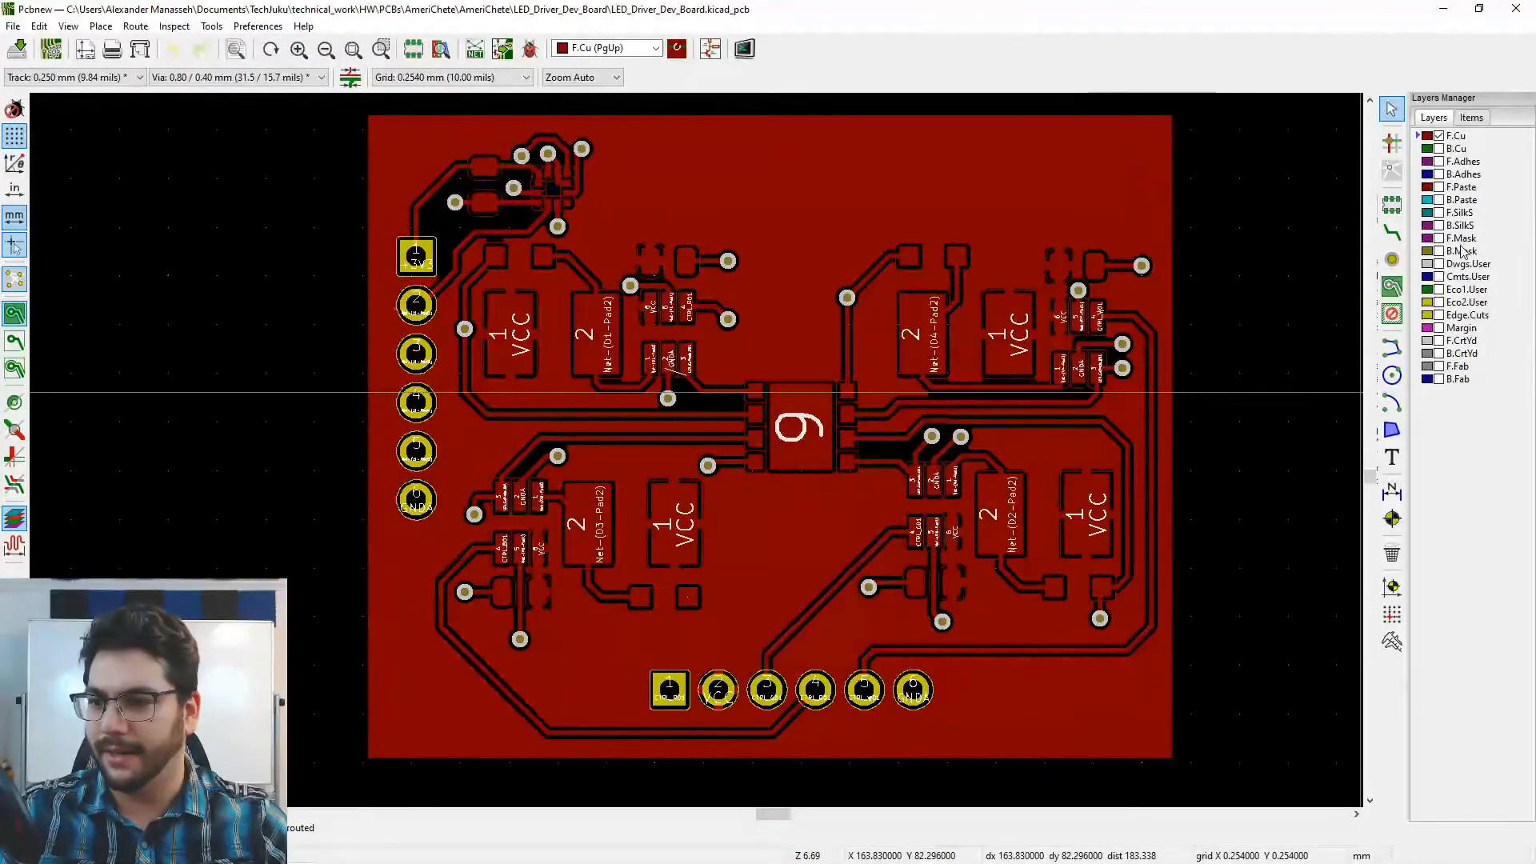
left_click(1439, 251)
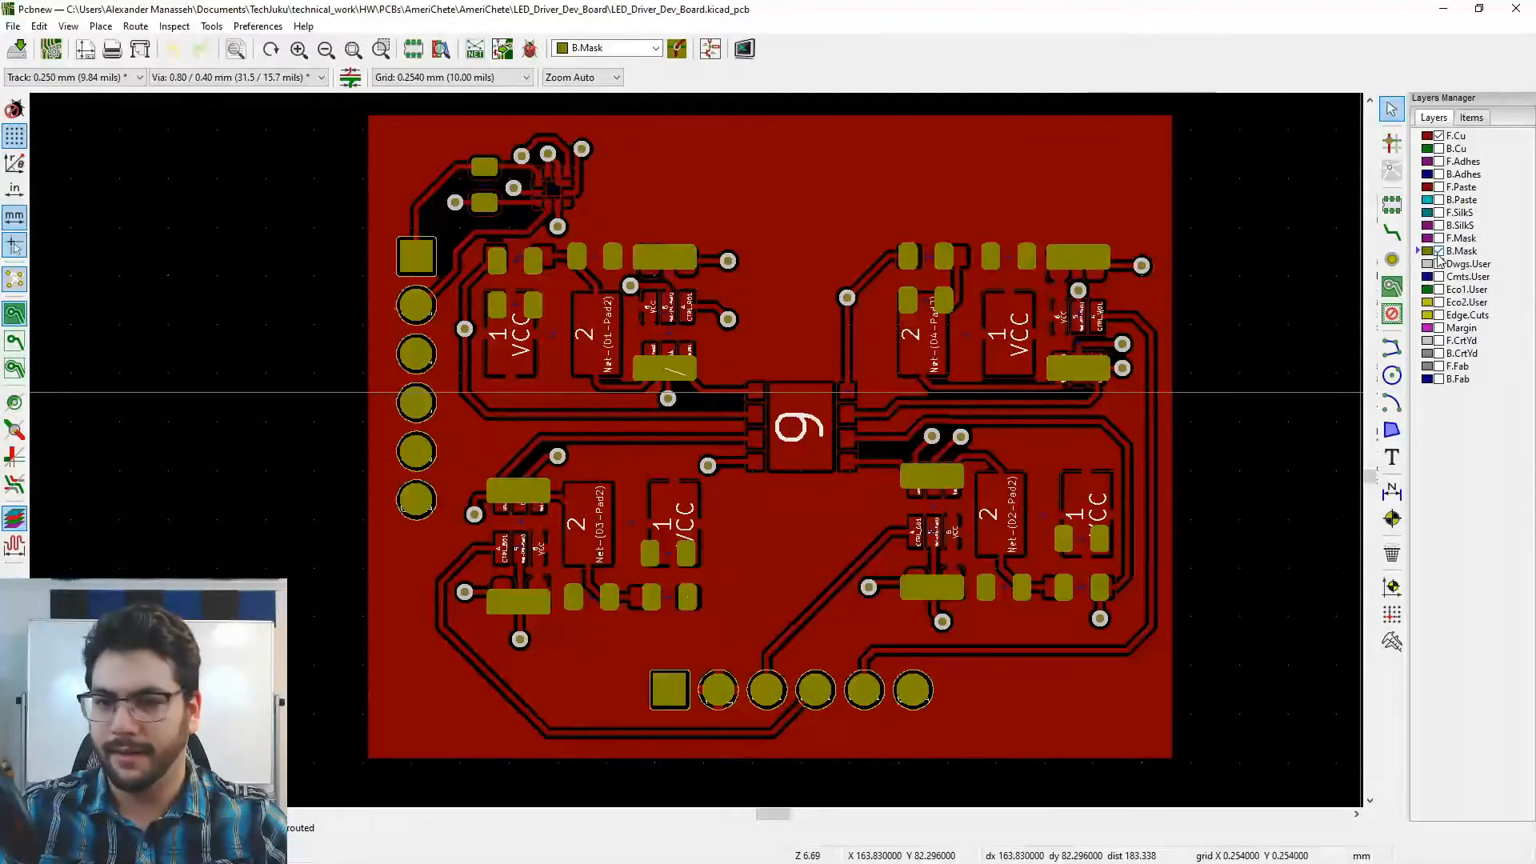
left_click(1439, 251)
left_click(1439, 251)
left_click(1439, 251)
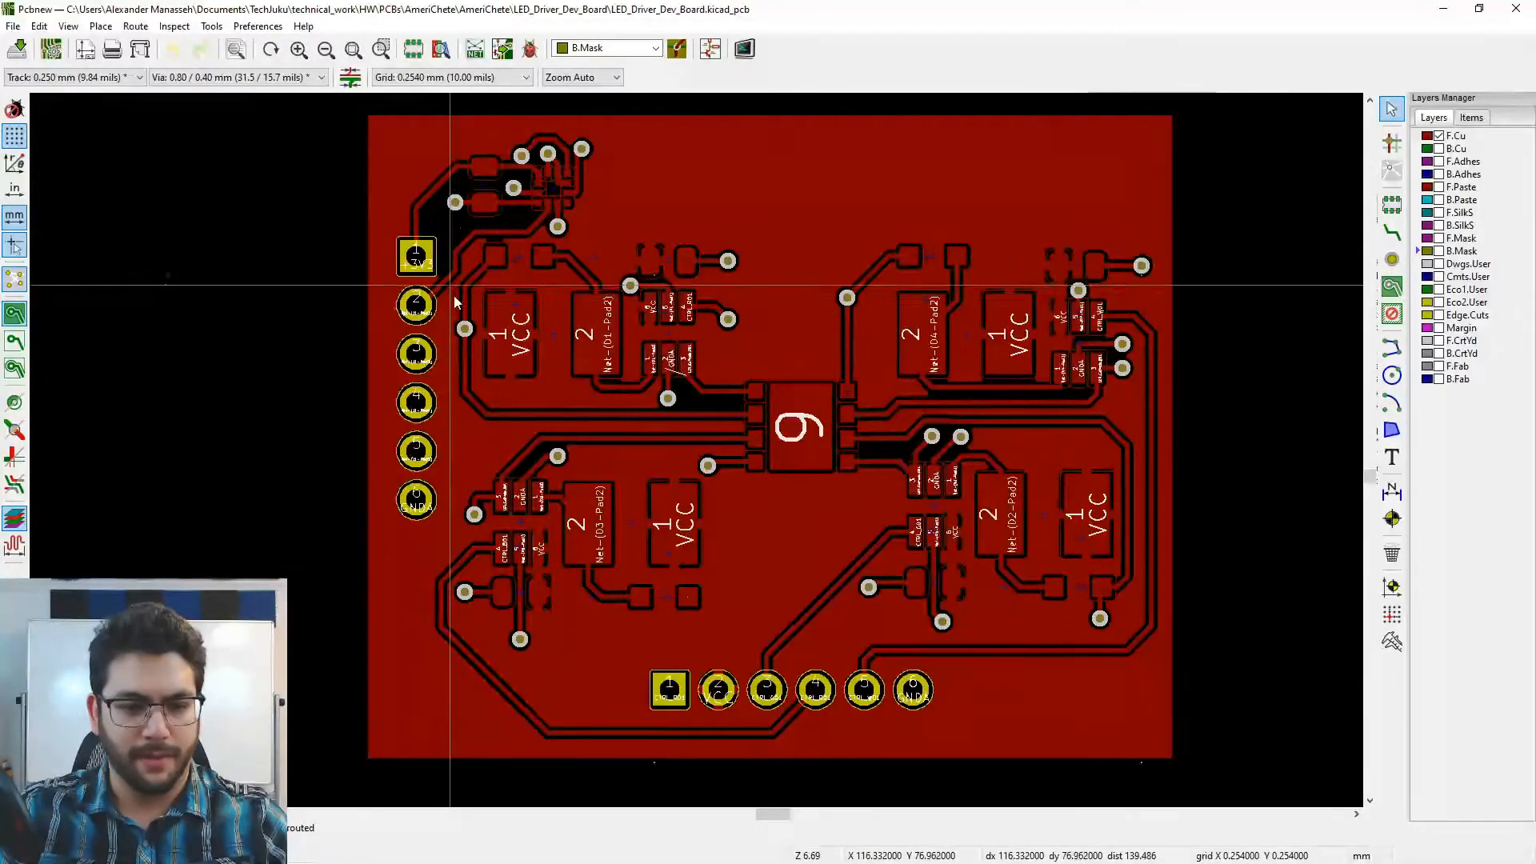
- Toggle the through-hole pads off and back on to inspect the J1 connector pads near the accelerometer
scroll(454, 302, "up", 5)
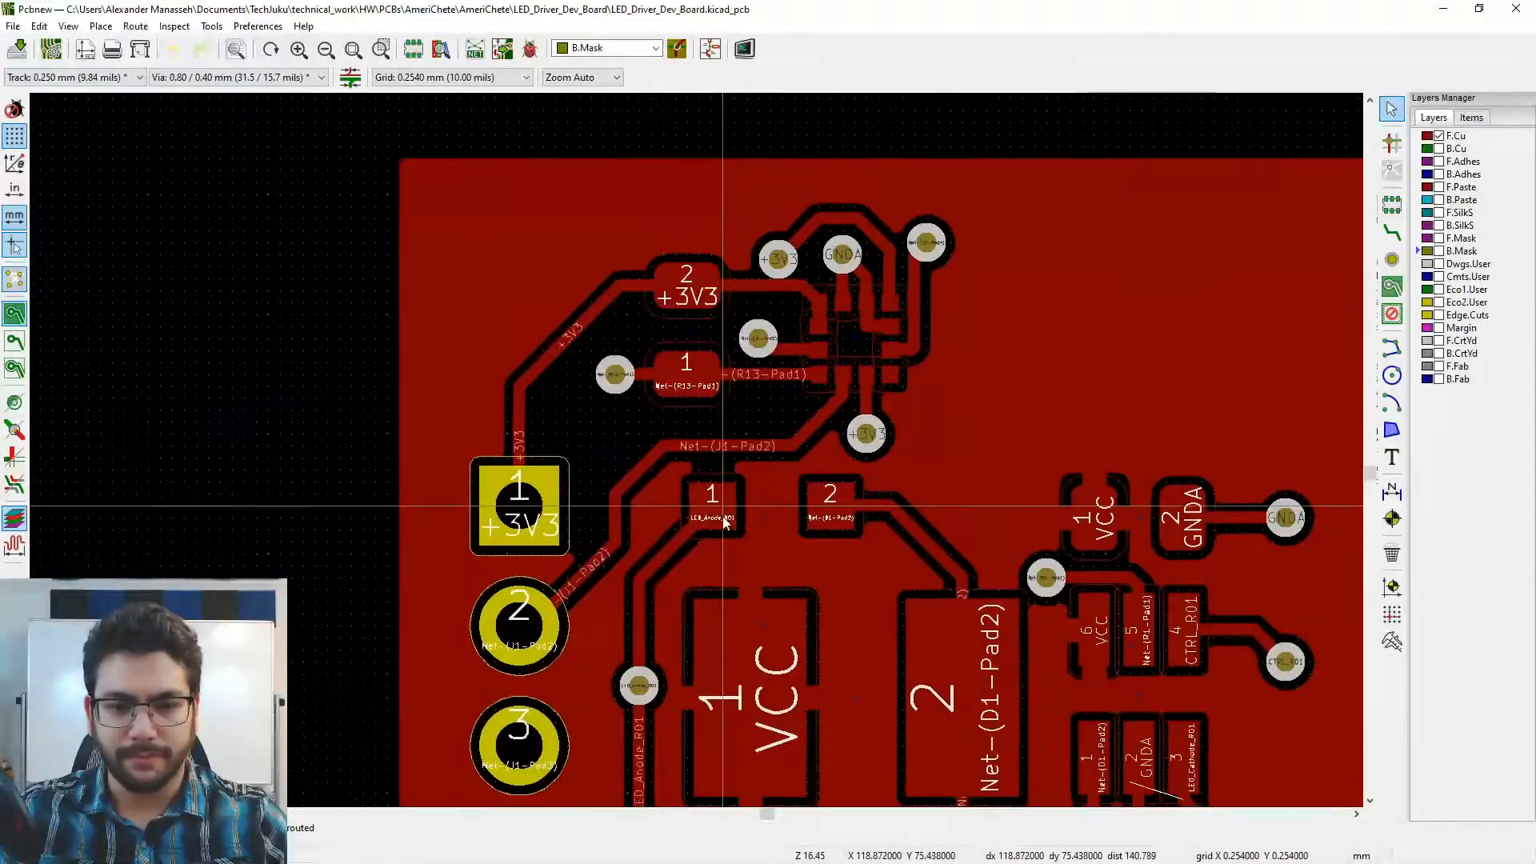
scroll(696, 450, "up", 1)
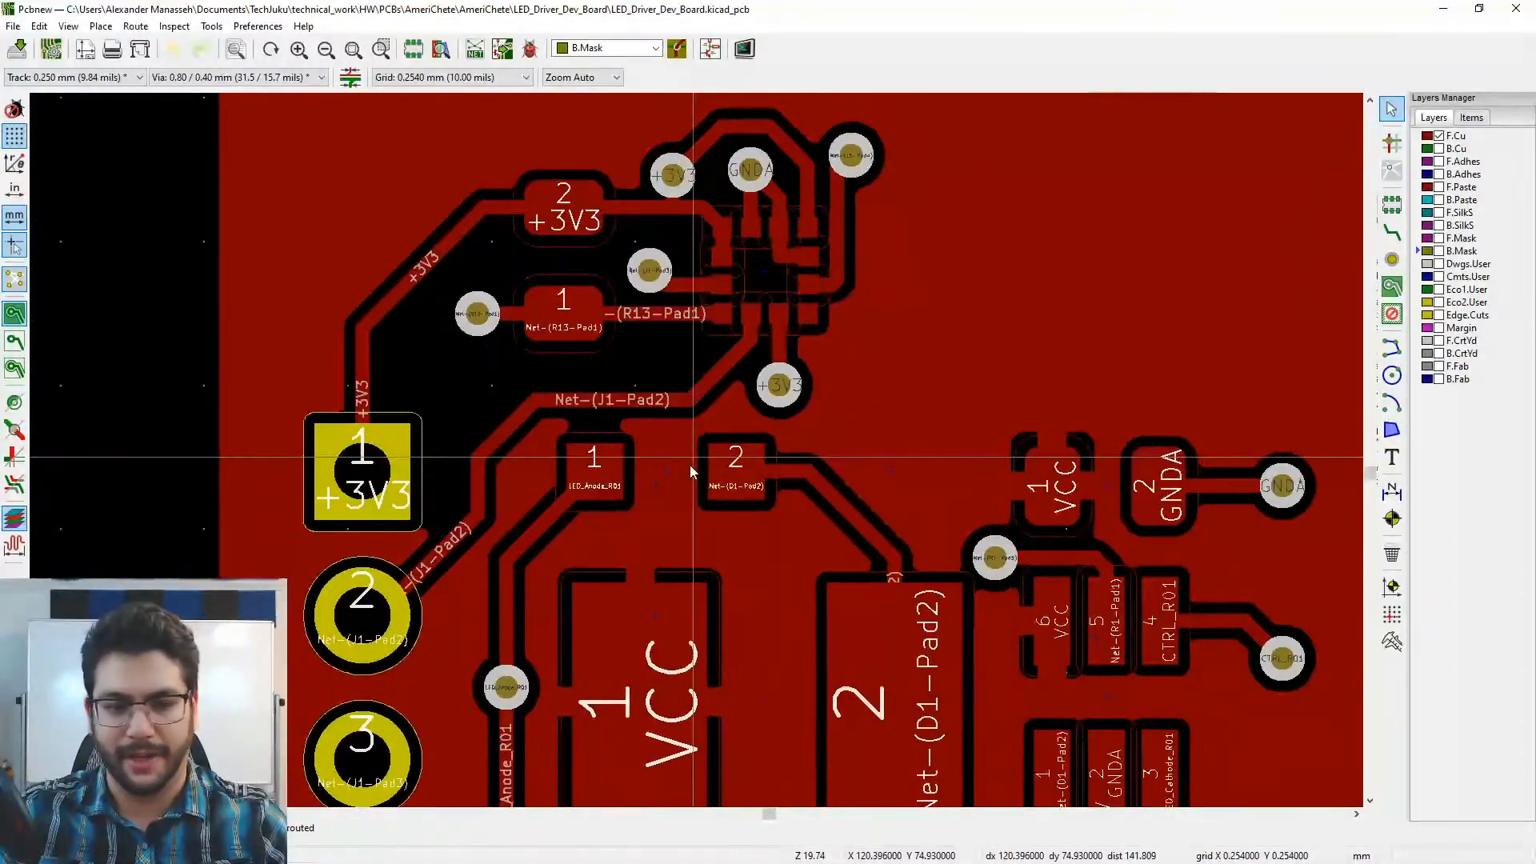
middle_click_drag(702, 491, 663, 436)
left_click(1470, 120)
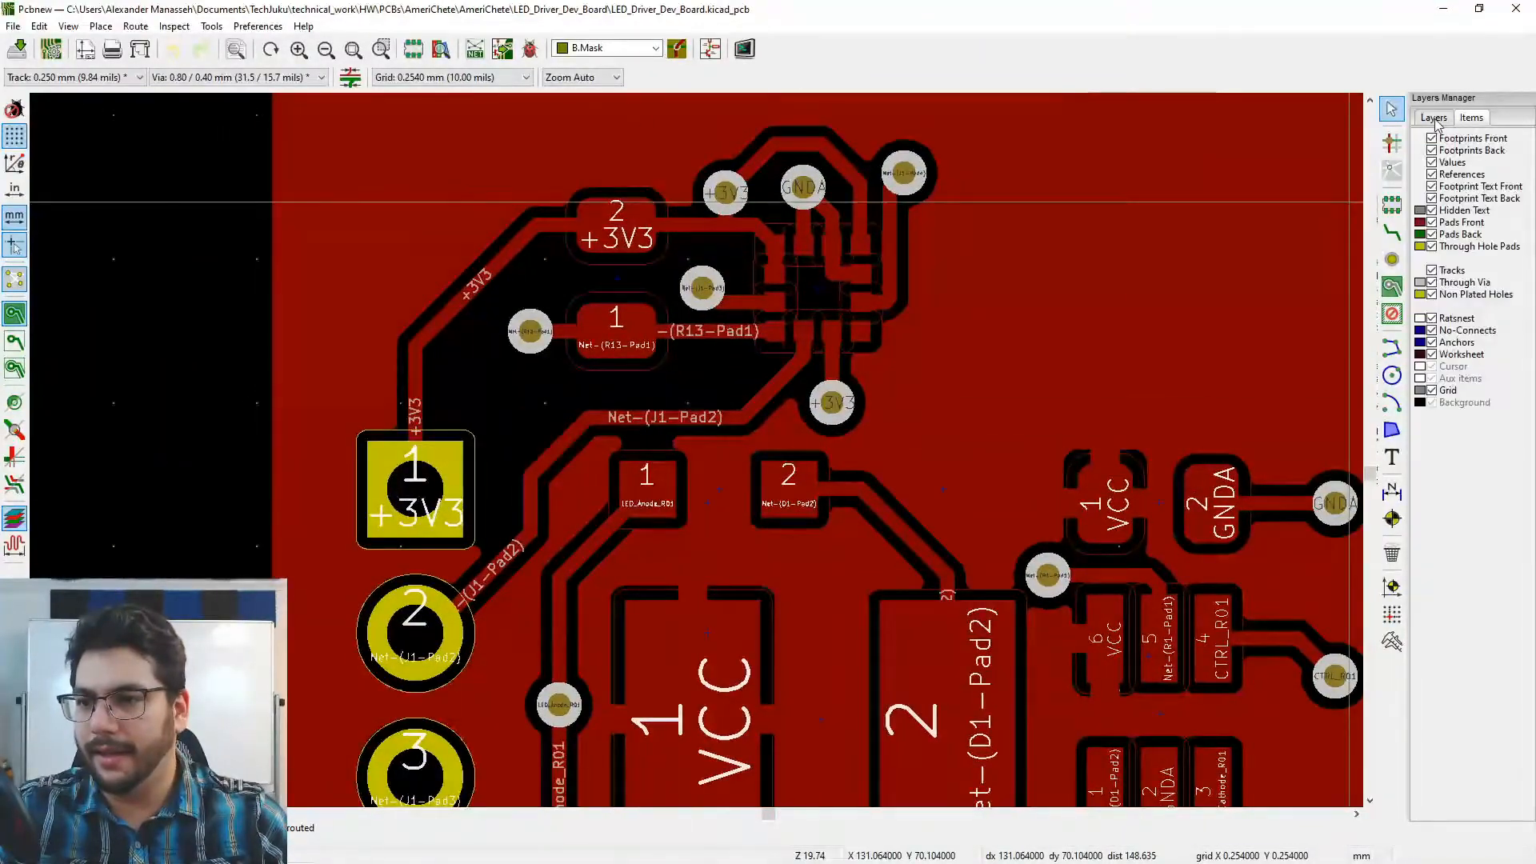
left_click(1433, 248)
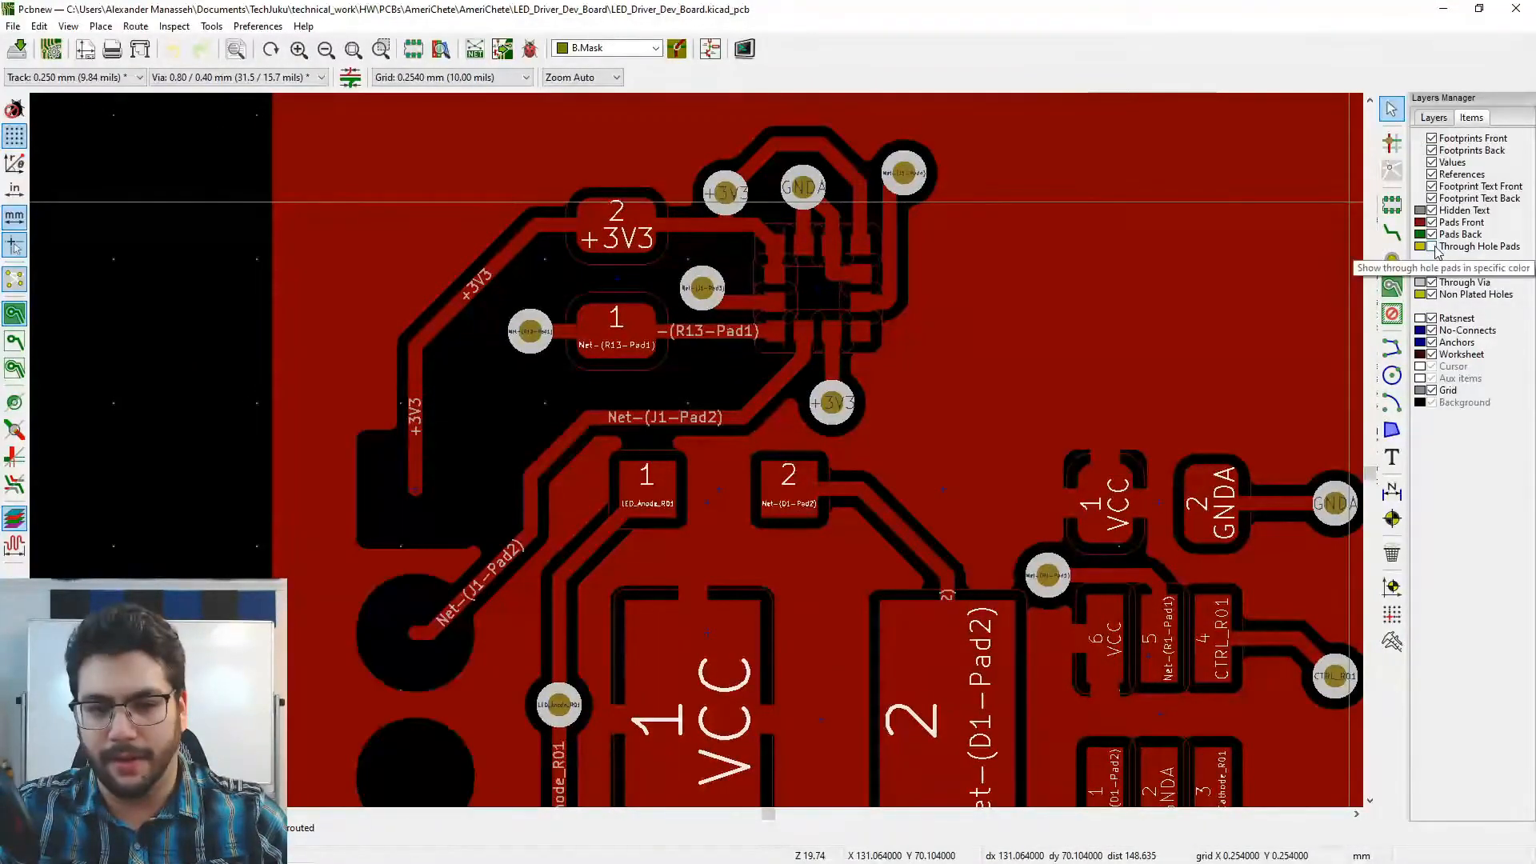
left_click(1432, 248)
left_click(1433, 120)
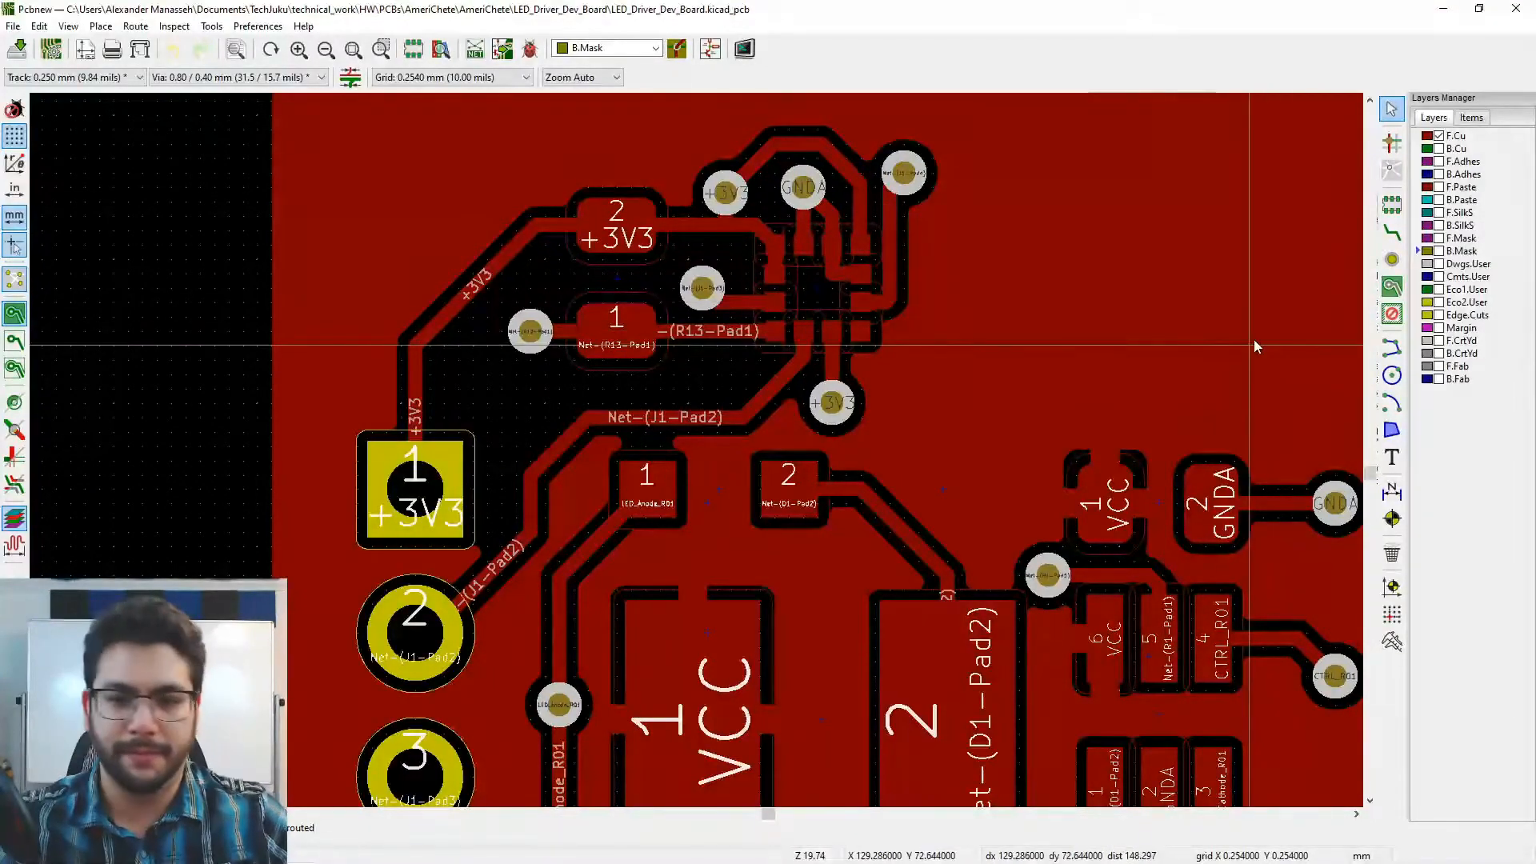
- Show the B.Cu layer together with F.Cu and make F.Cu the active layer
middle_click_drag(784, 411, 678, 438)
scroll(678, 438, "down", 2)
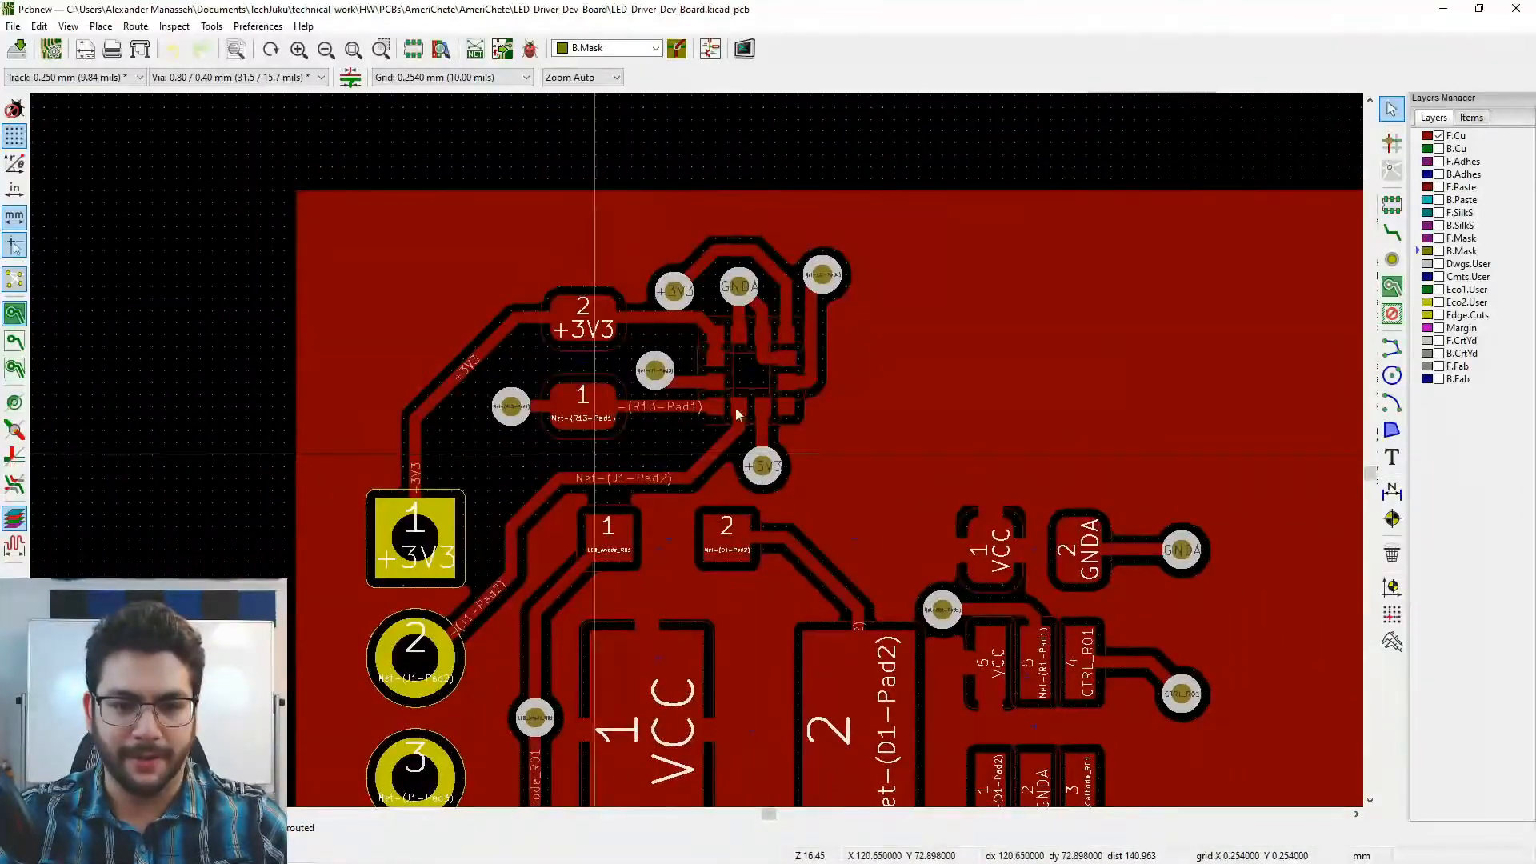
middle_click_drag(739, 368, 742, 132)
middle_click_drag(746, 456, 613, 442)
scroll(613, 441, "down", 1)
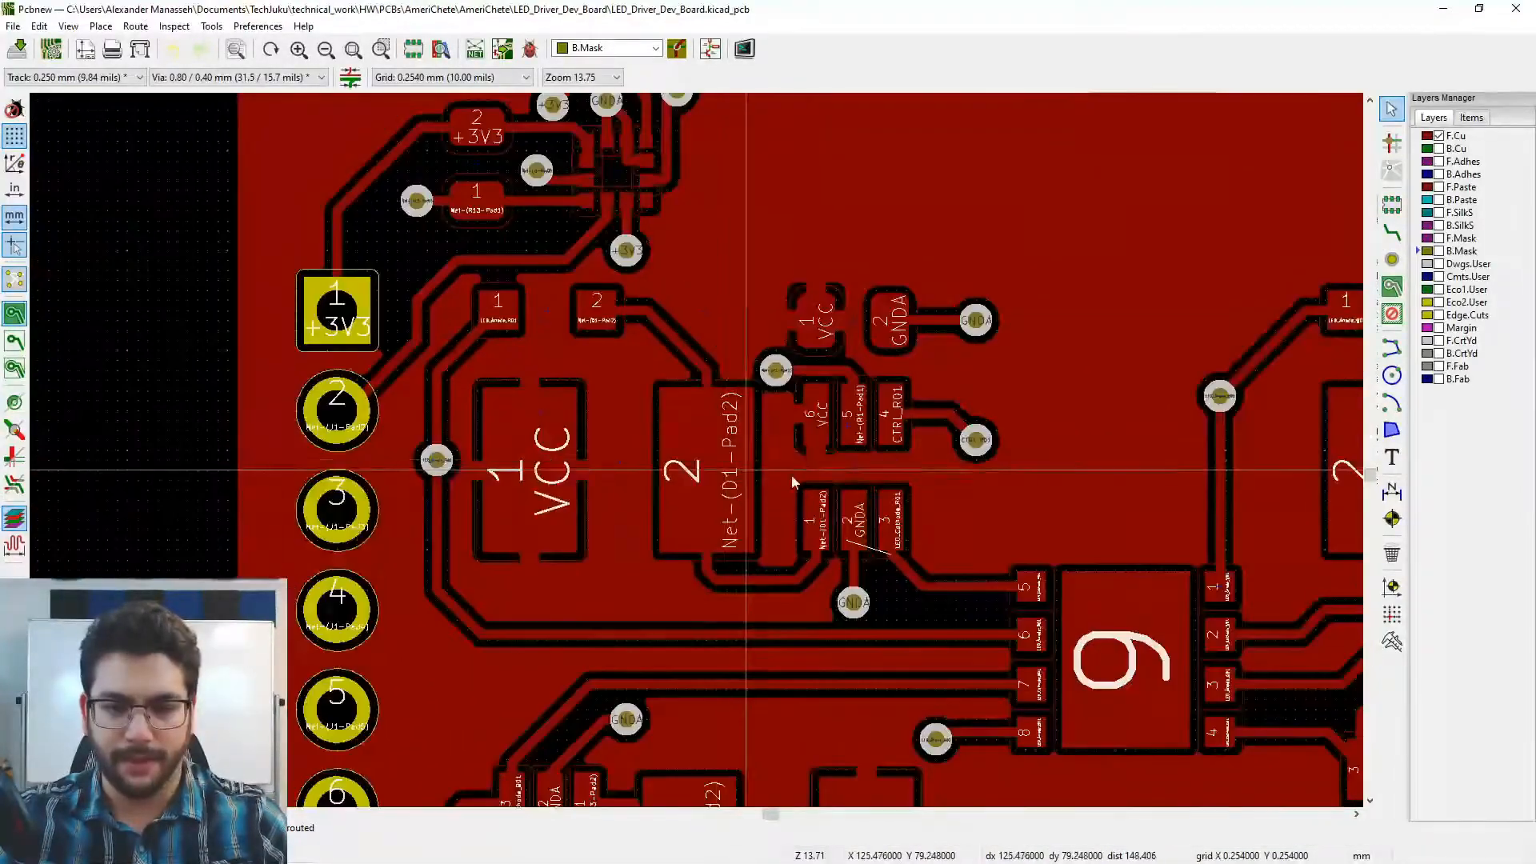
left_click(1439, 150)
left_click(1461, 137)
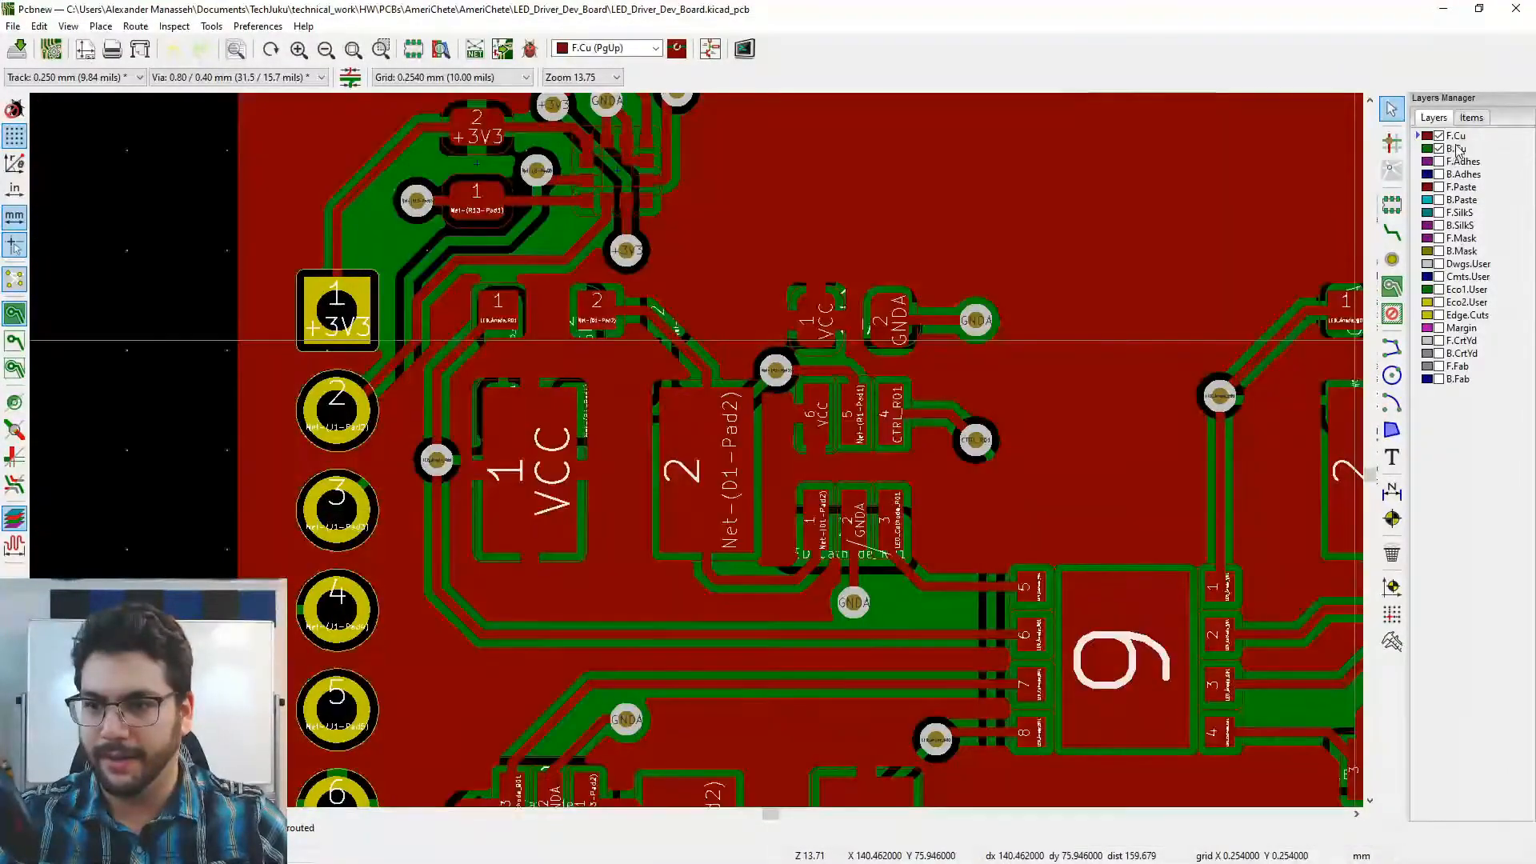
left_click(1455, 151)
left_click(1455, 136)
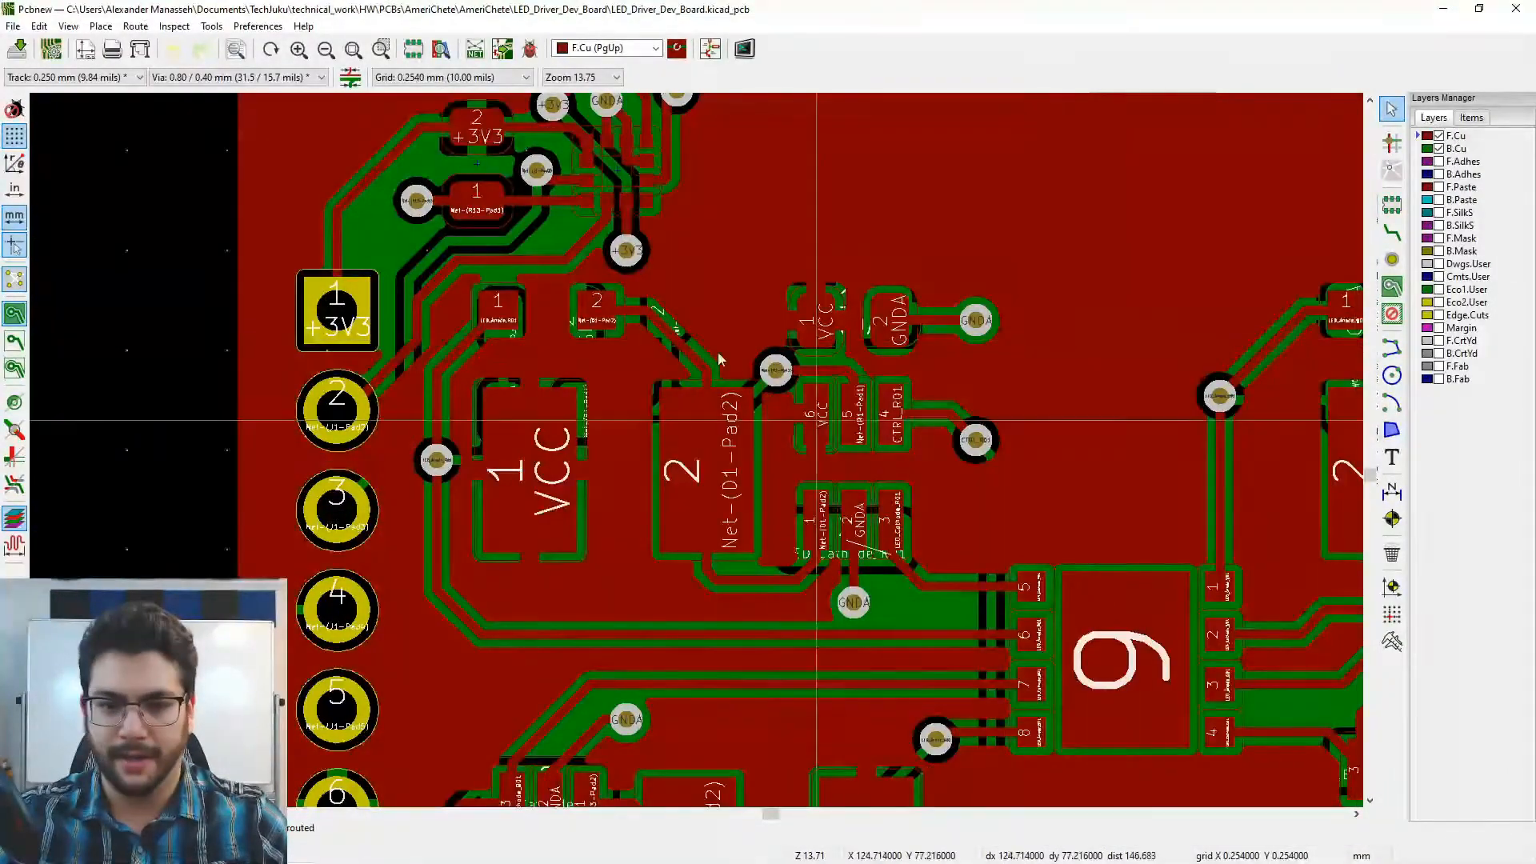
- Examine the copper routing around the four LED driver circuits, the central LED footprint and both pin headers
middle_click_drag(1050, 445, 571, 391)
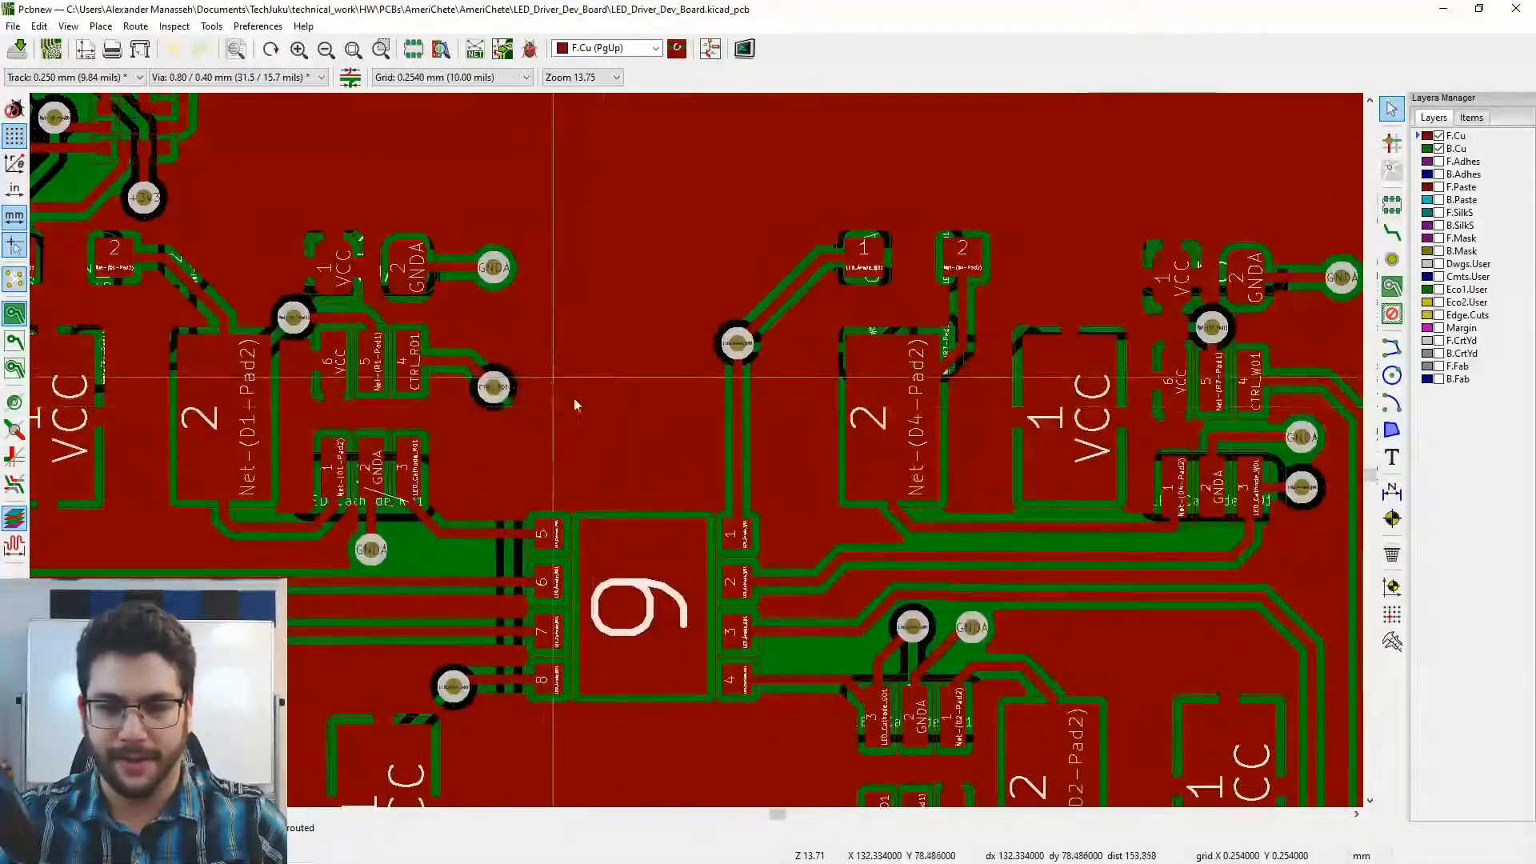
scroll(610, 409, "down", 1)
middle_click_drag(670, 414, 388, 404)
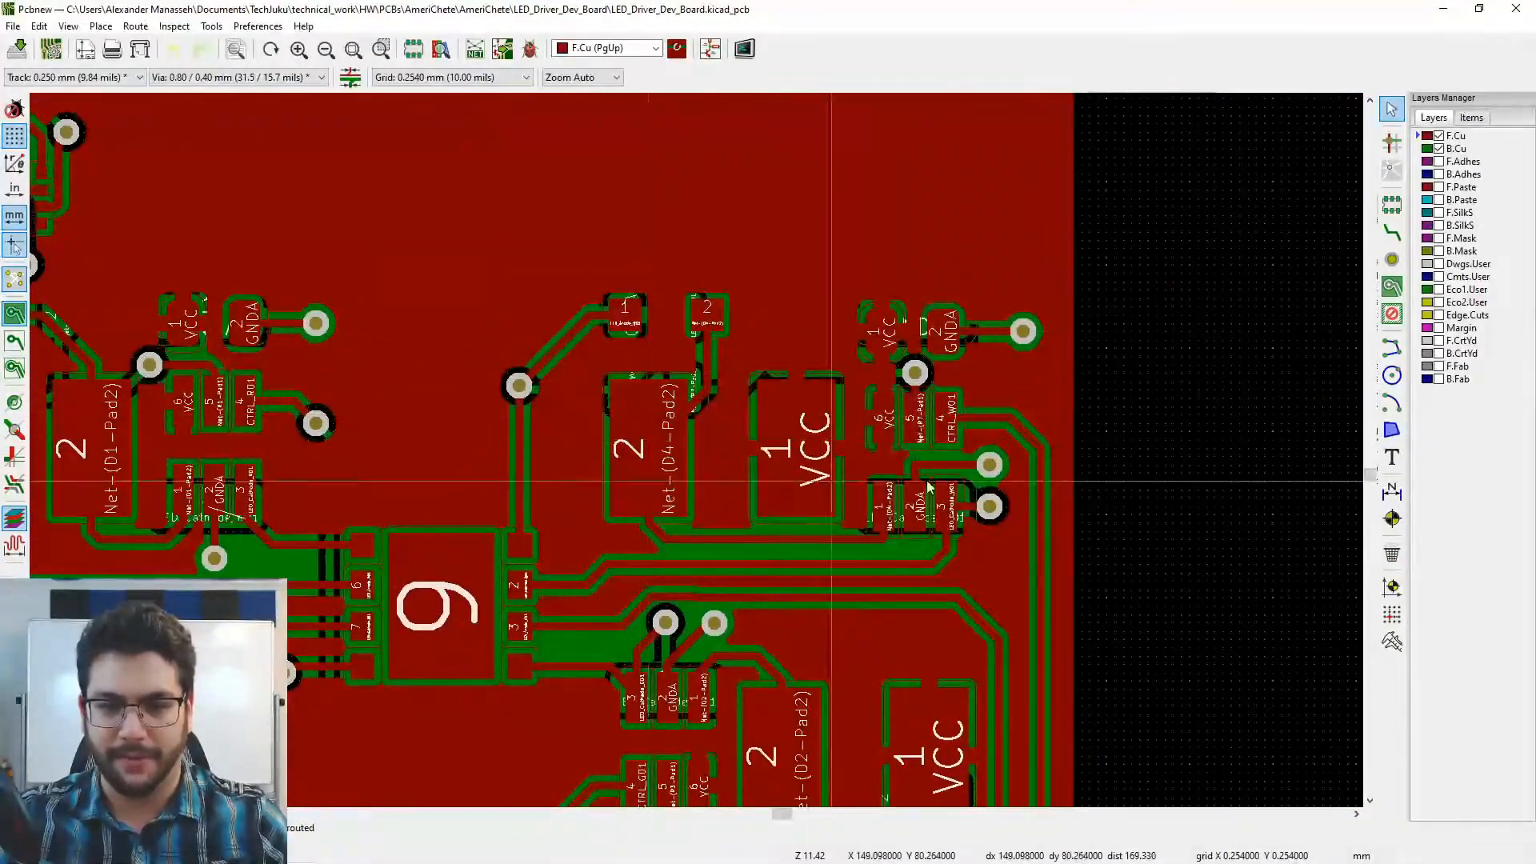
middle_click_drag(848, 544, 886, 215)
middle_click_drag(351, 576, 891, 539)
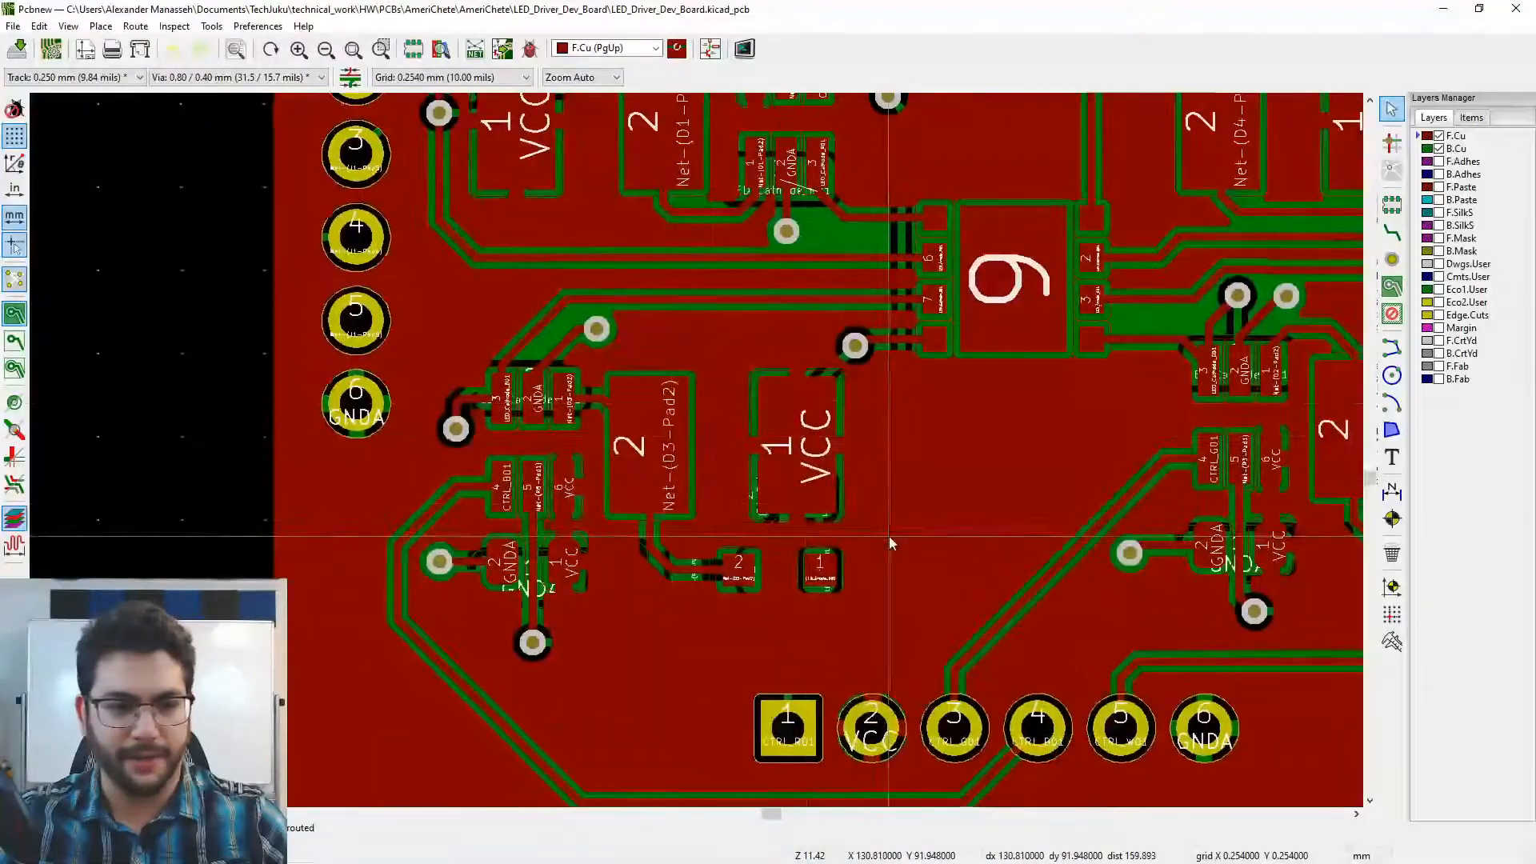
middle_click_drag(790, 321, 563, 549)
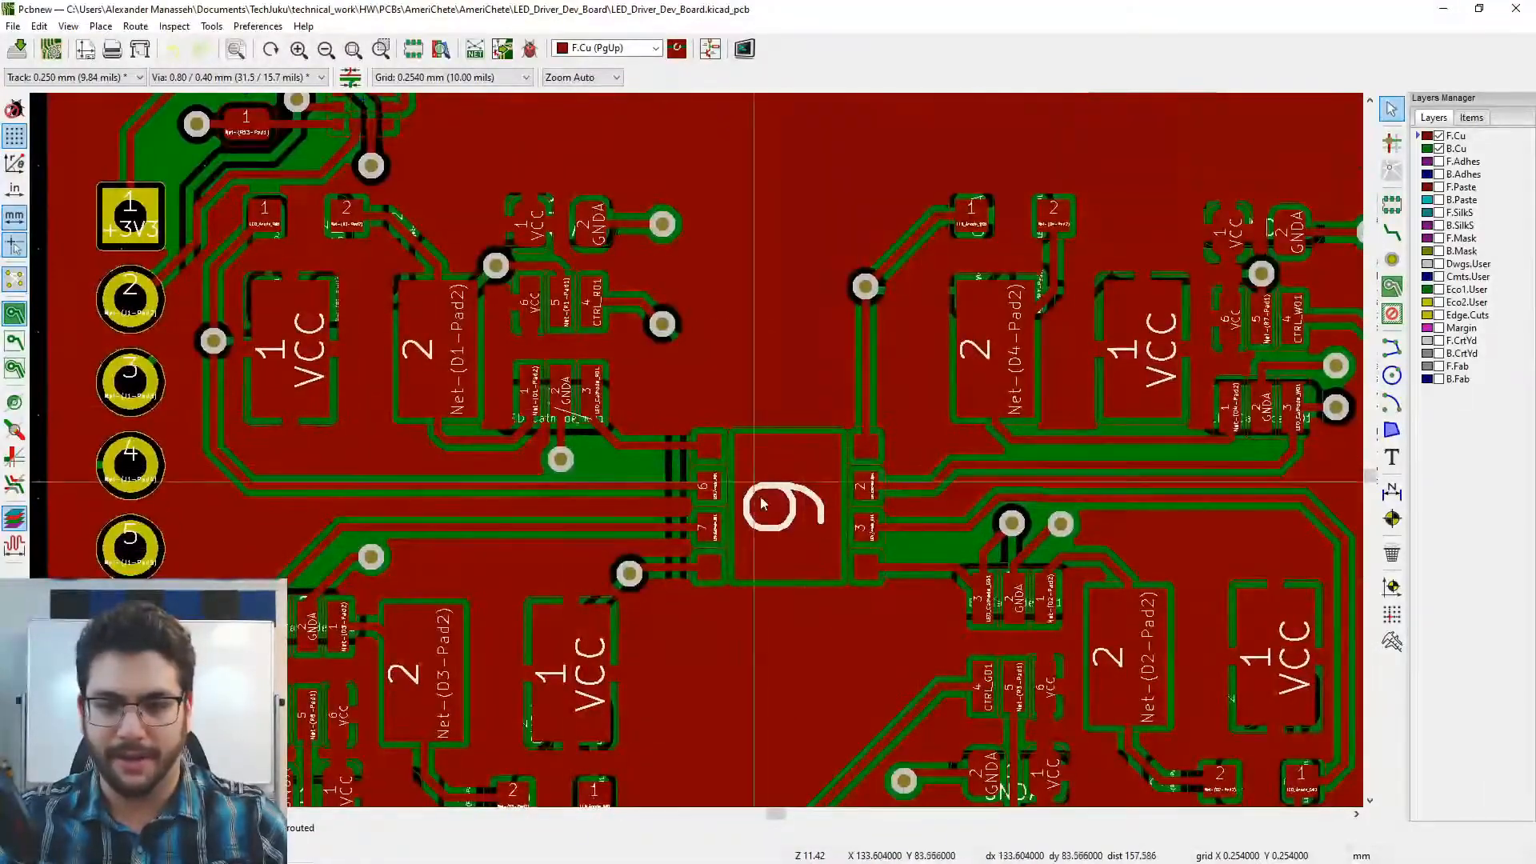
middle_click_drag(748, 487, 720, 414)
scroll(721, 413, "down", 4)
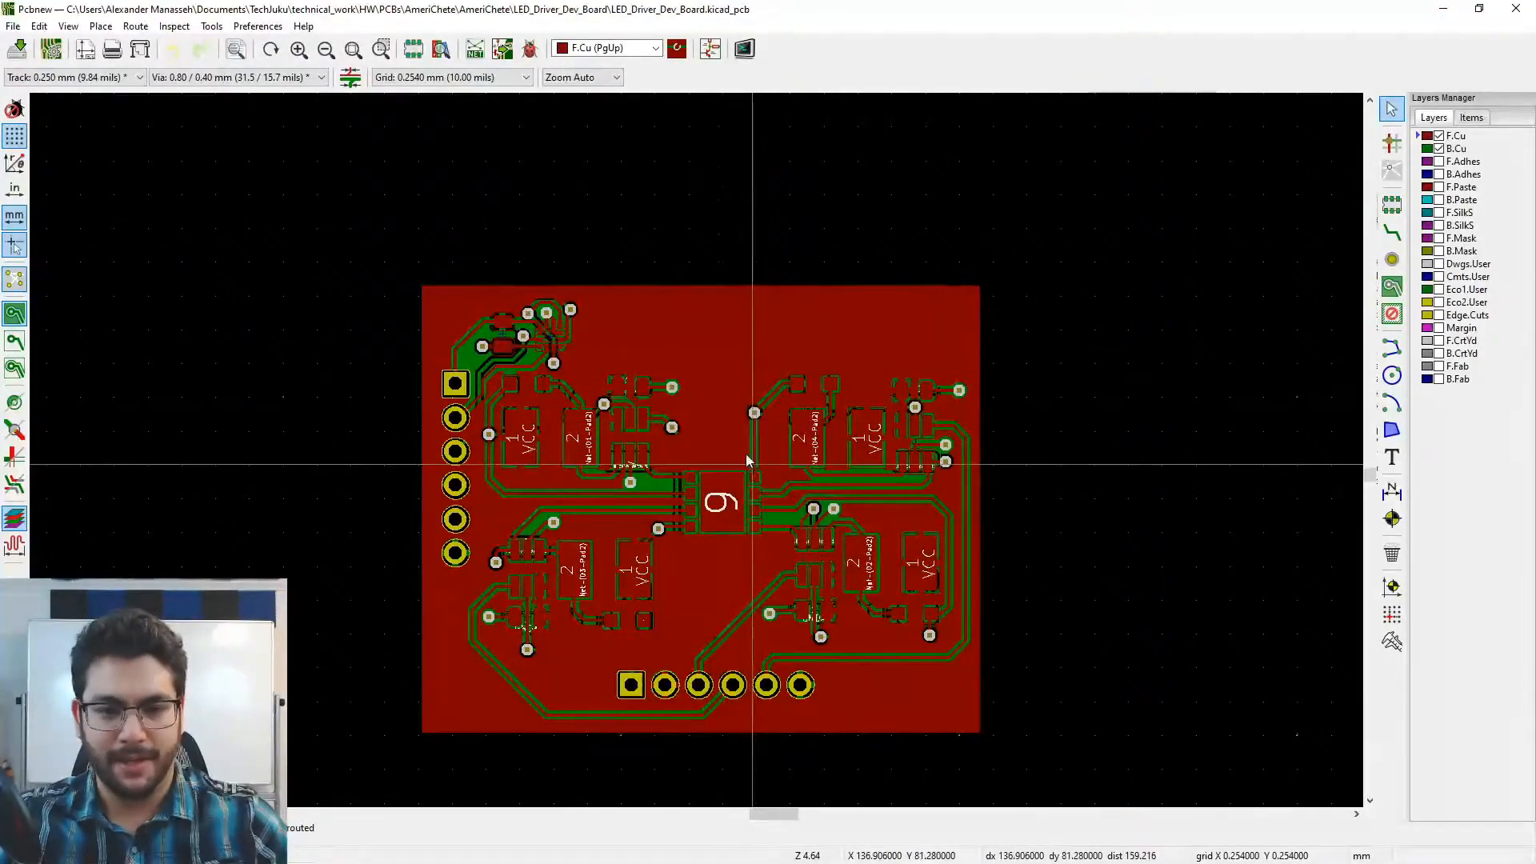
middle_click_drag(753, 464, 764, 416)
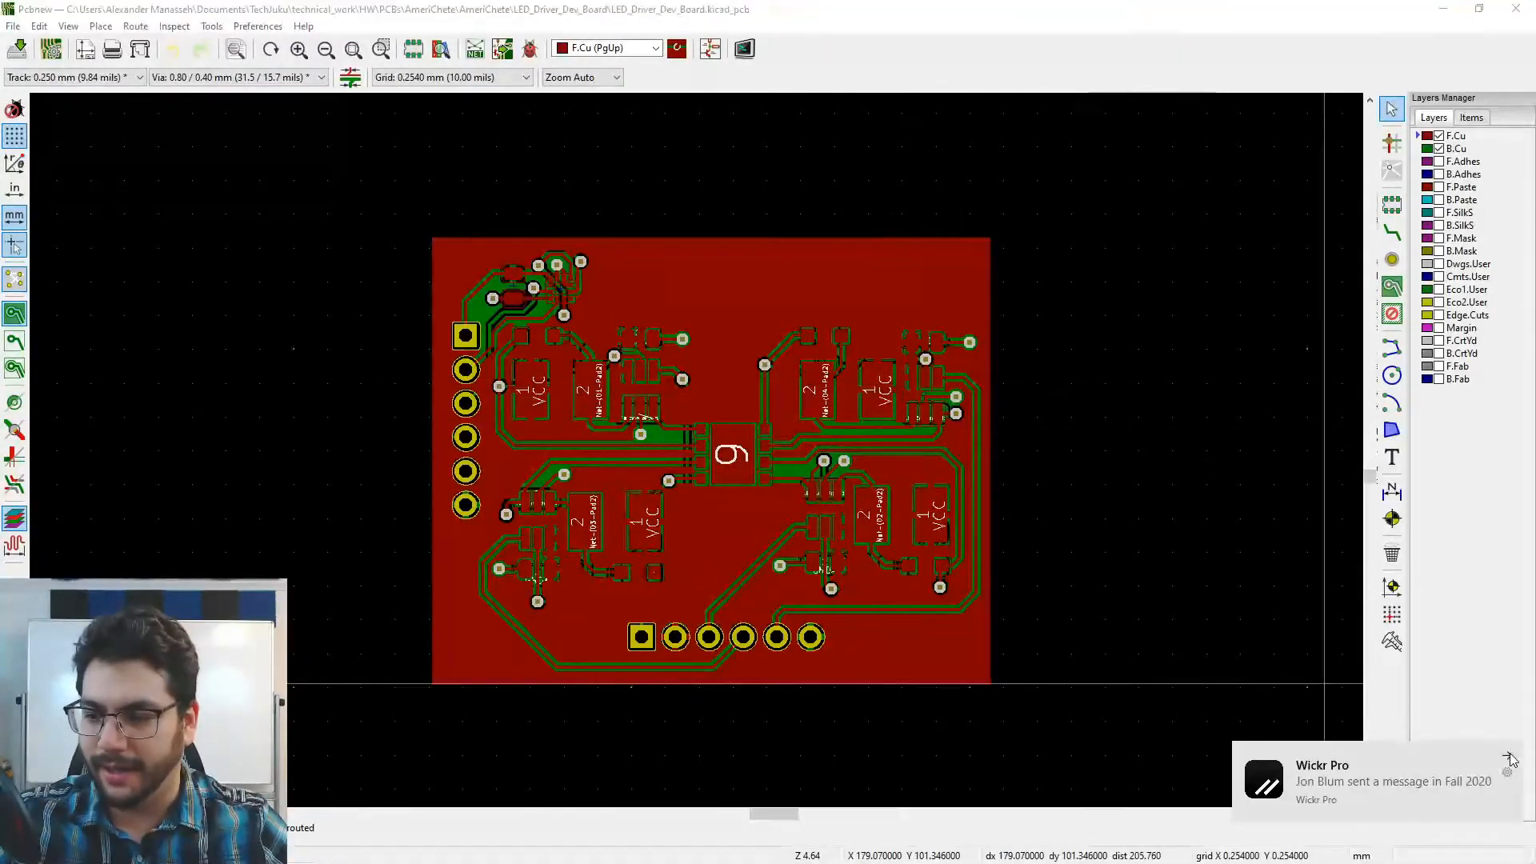
right_click(725, 847)
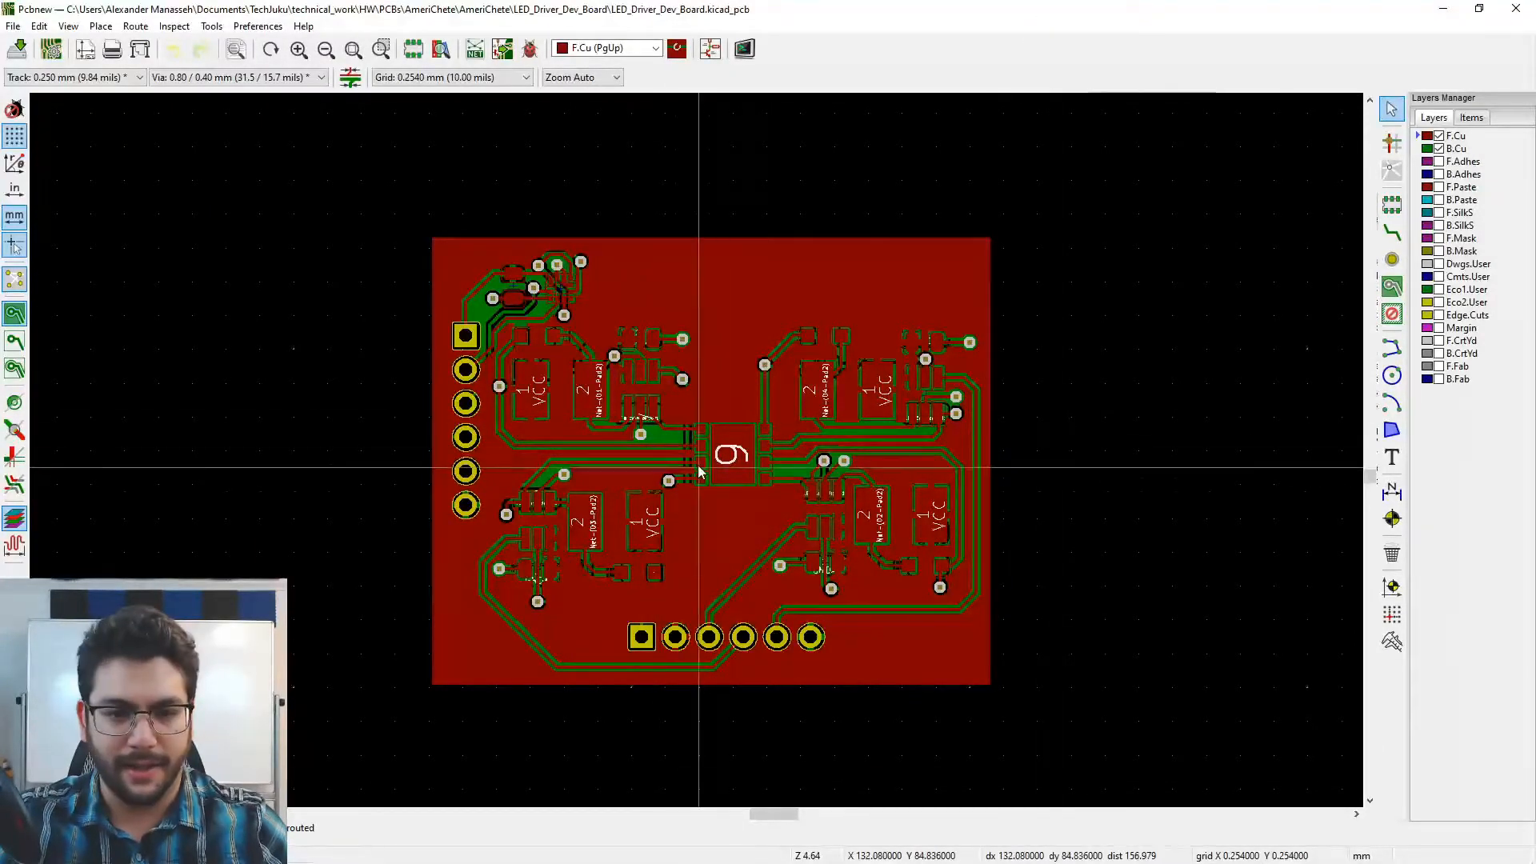
middle_click_drag(713, 520, 783, 457)
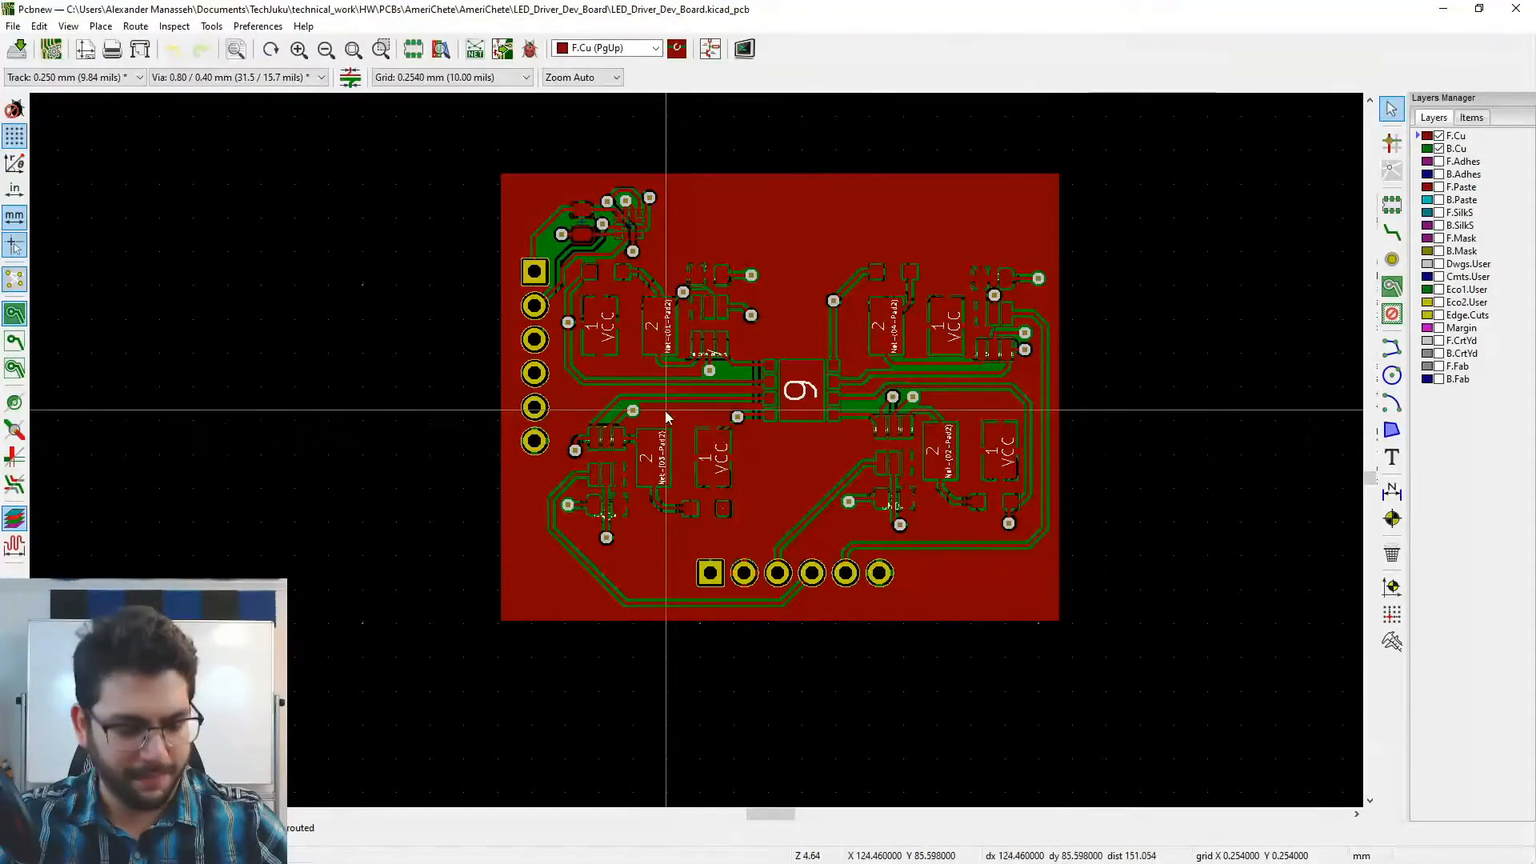
- Open the board in the 3D Viewer, inspect the components on its front and back sides, and close the viewer
key("alt+3")
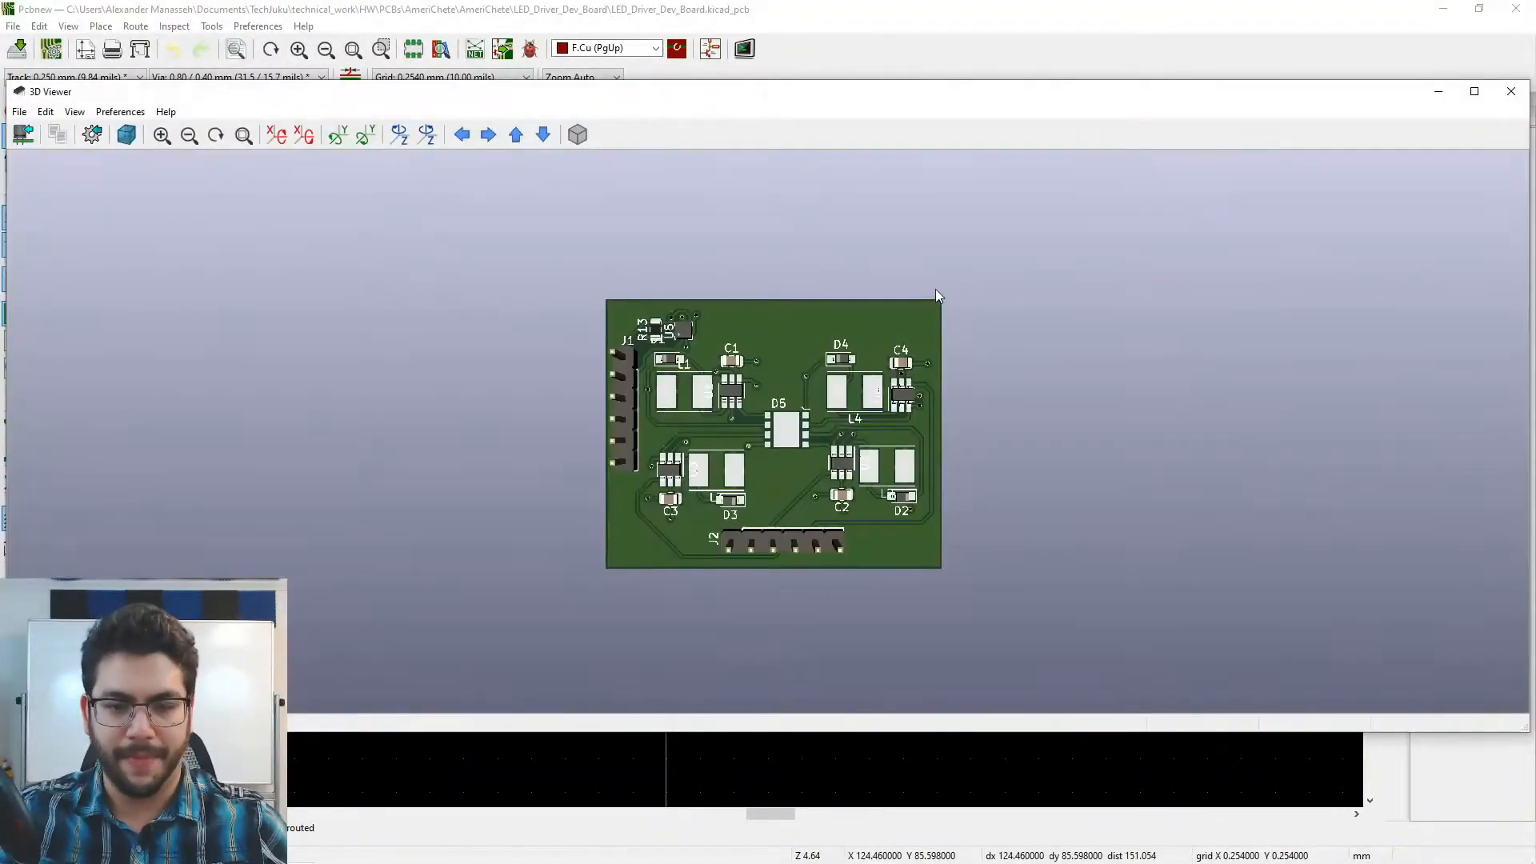
left_click_drag(728, 502, 696, 288)
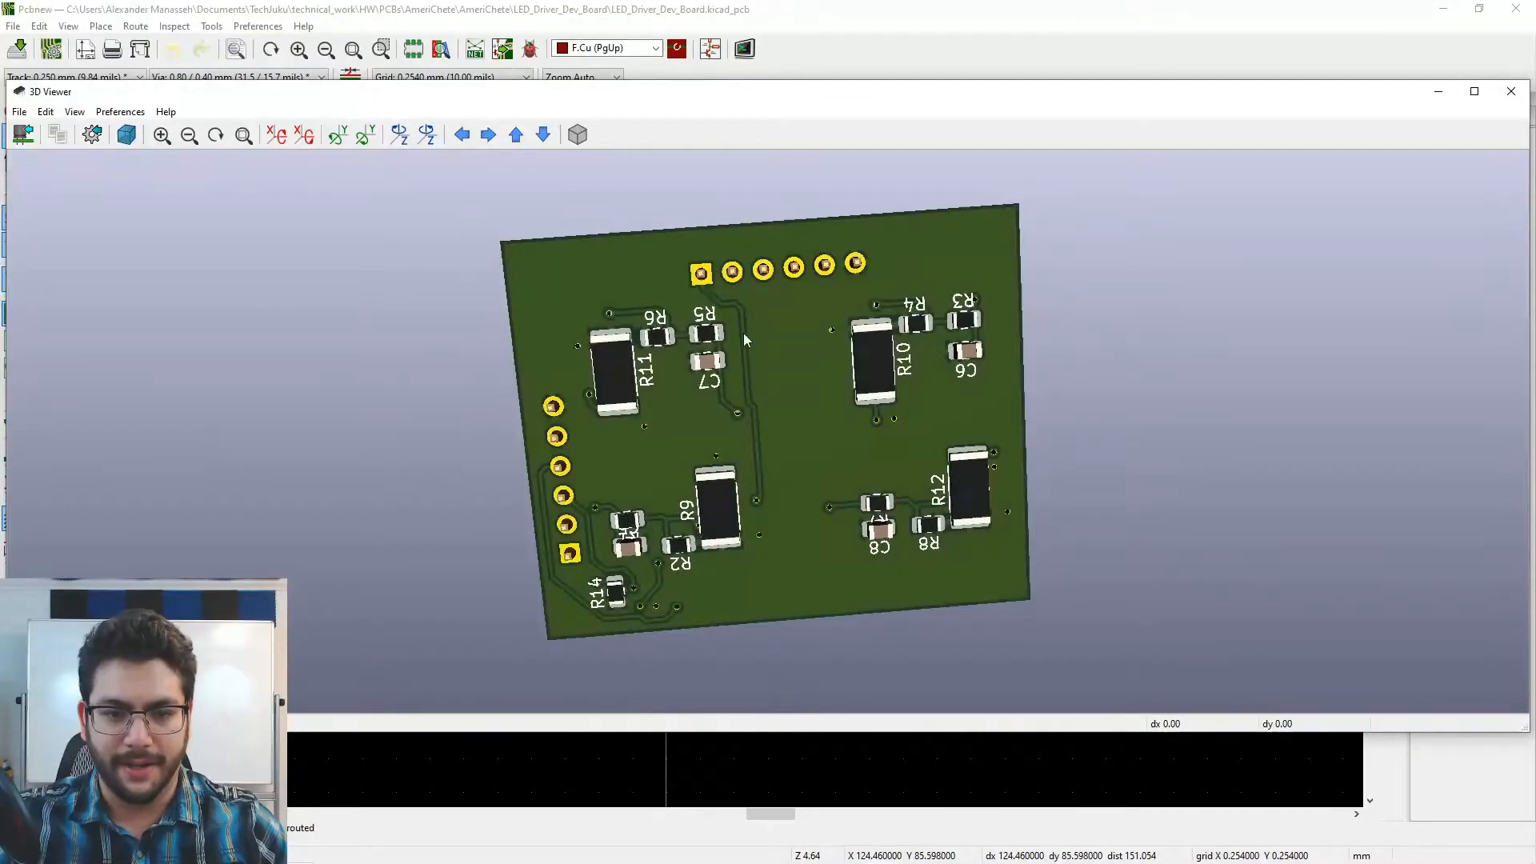
left_click_drag(744, 340, 623, 506)
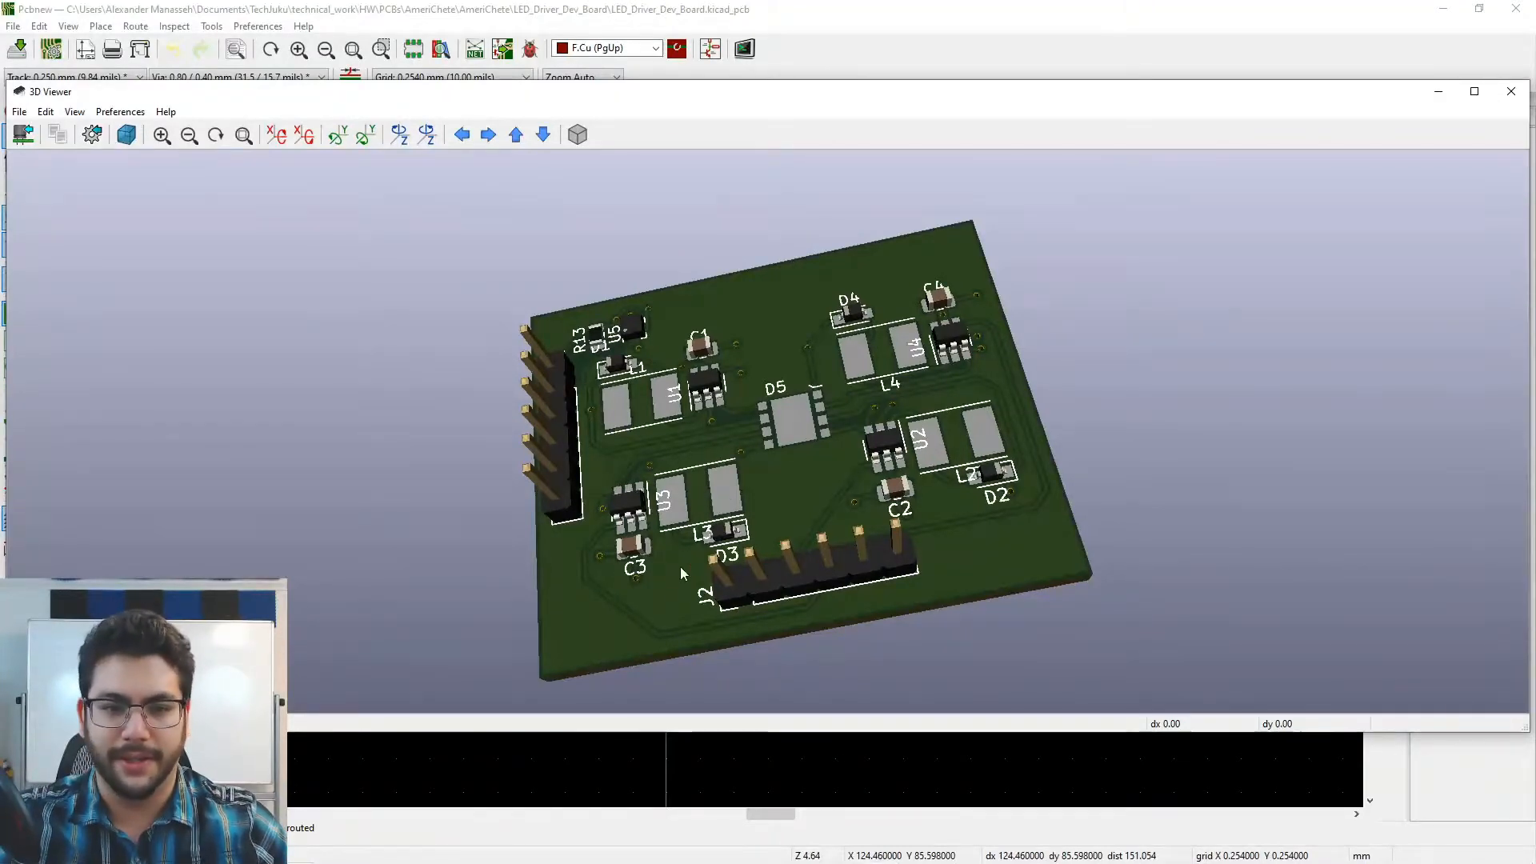
left_click_drag(681, 574, 1132, 488)
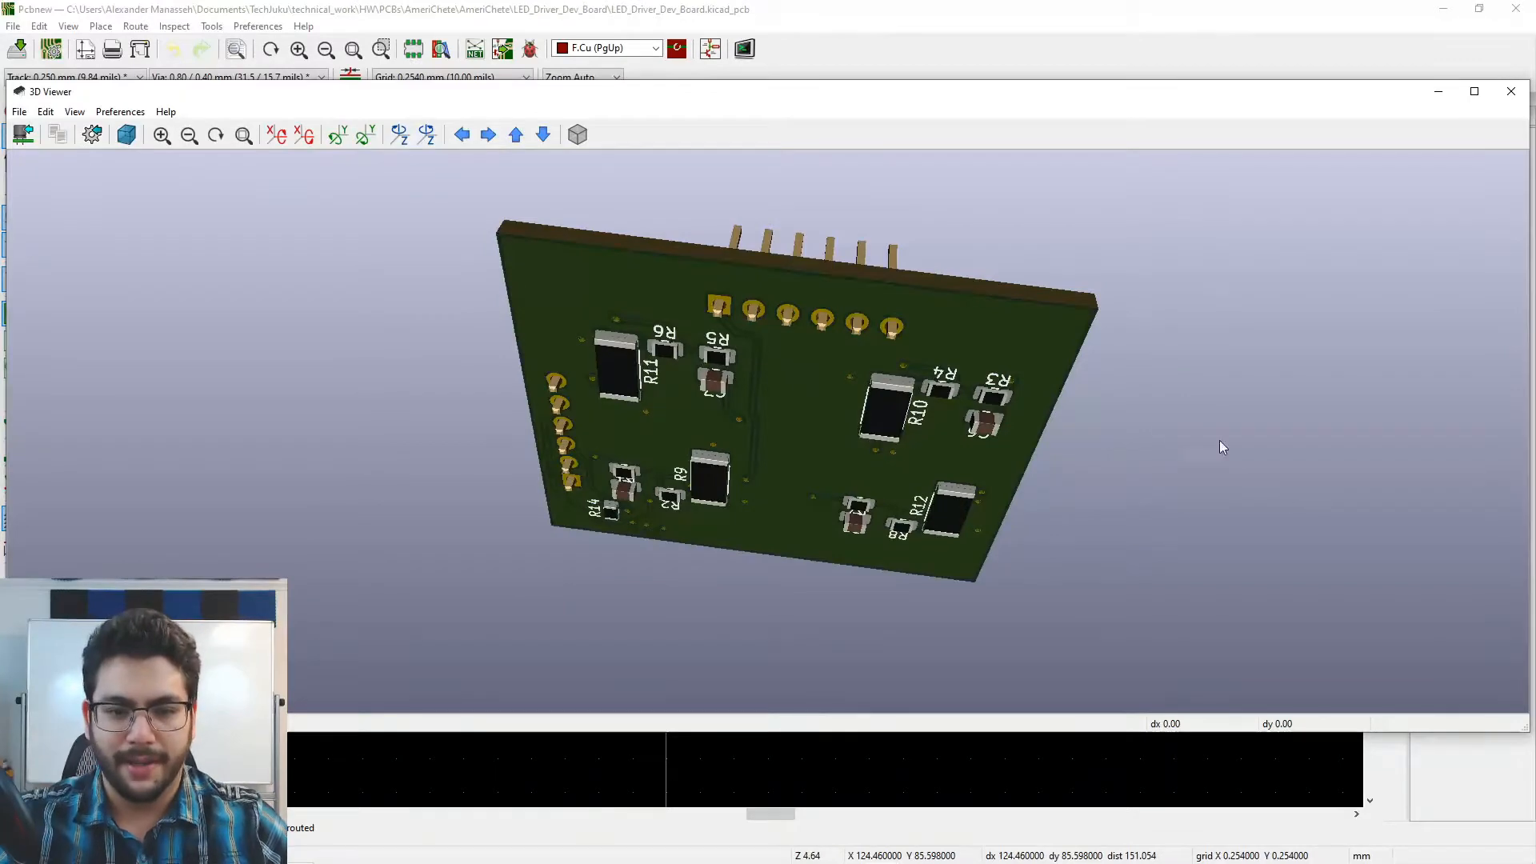
left_click_drag(782, 418, 751, 439)
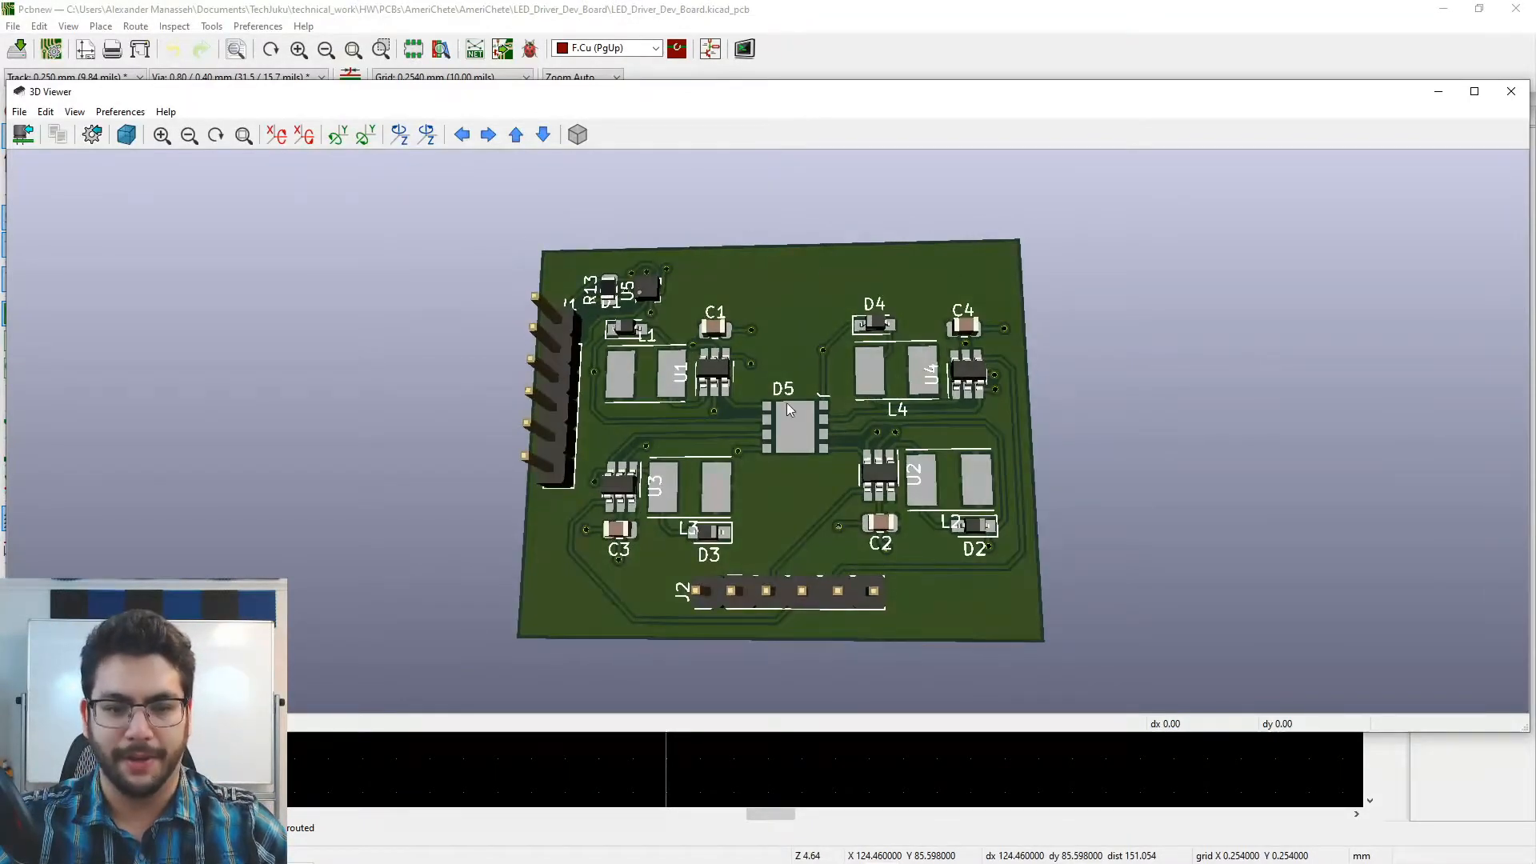
left_click_drag(660, 332, 794, 440)
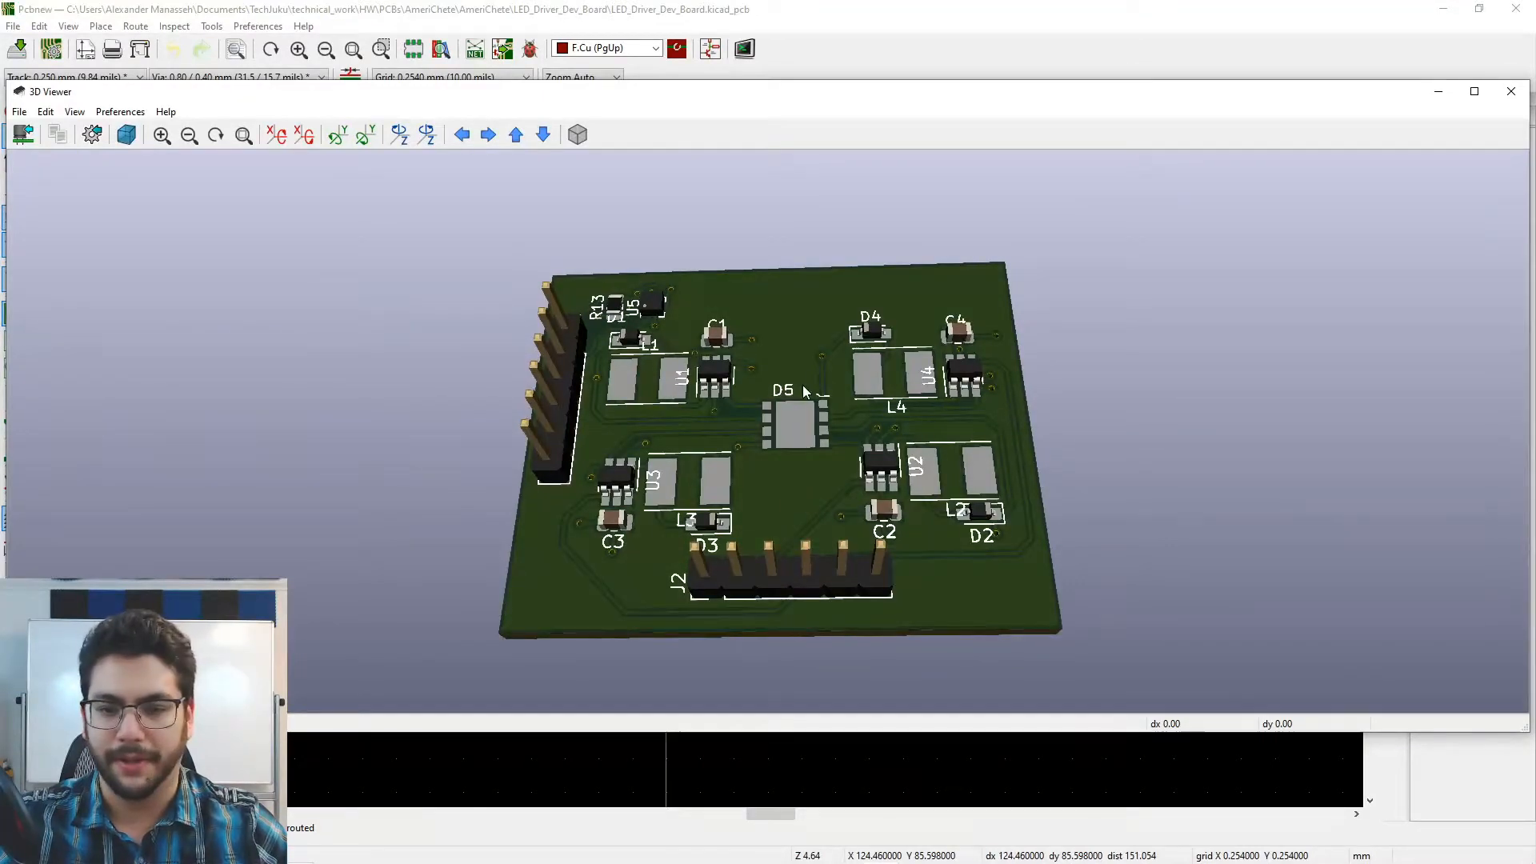
left_click(1496, 102)
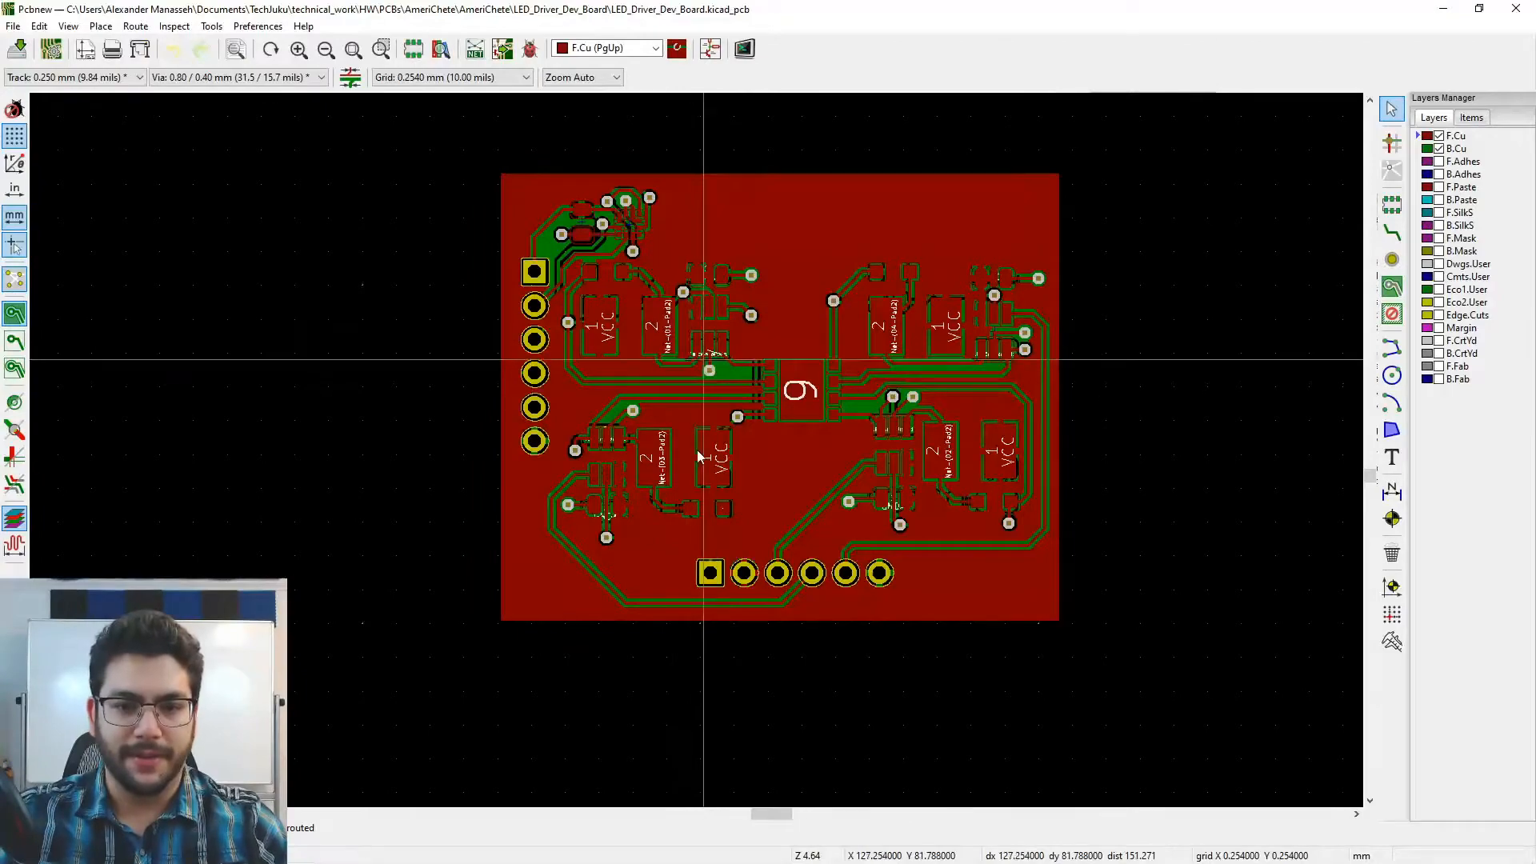
- Run the design rule check on the board with the existing minimum track and via sizes
scroll(712, 360, "up", 5)
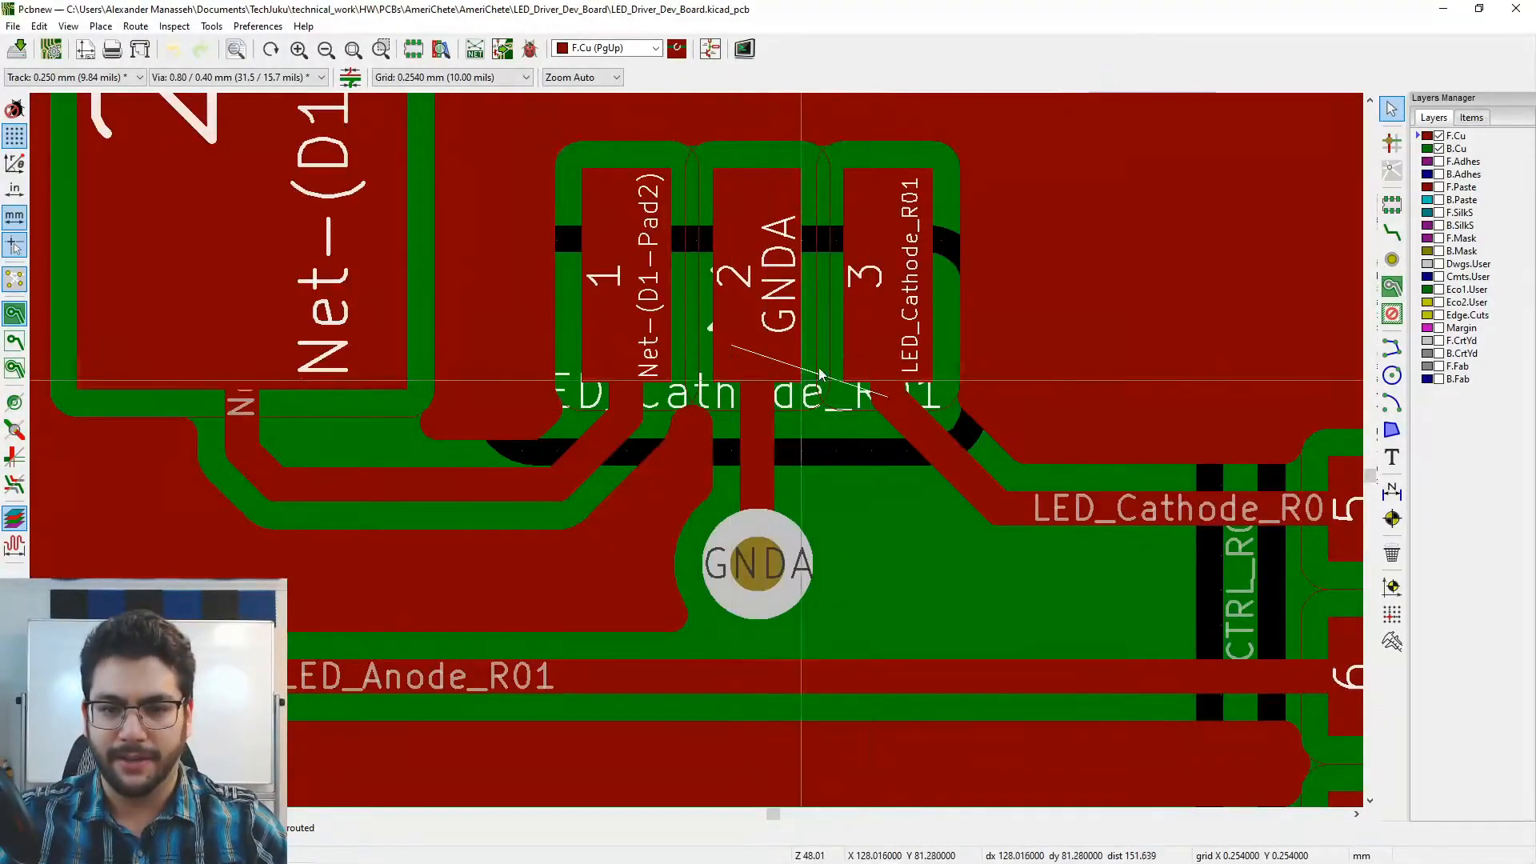
middle_click_drag(907, 408, 772, 440)
scroll(773, 446, "down", 4)
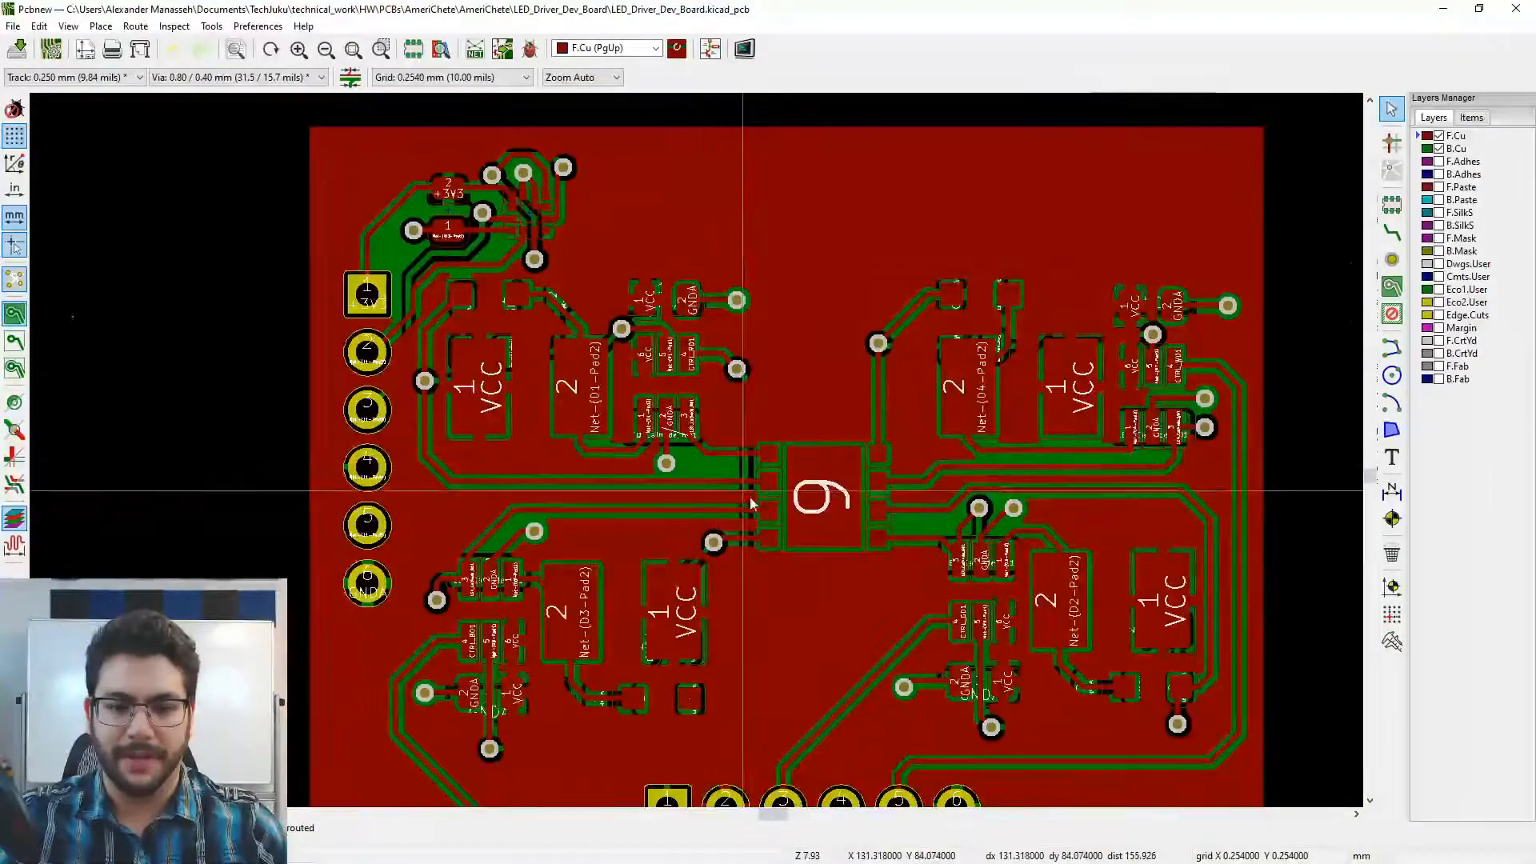
middle_click_drag(750, 496, 697, 448)
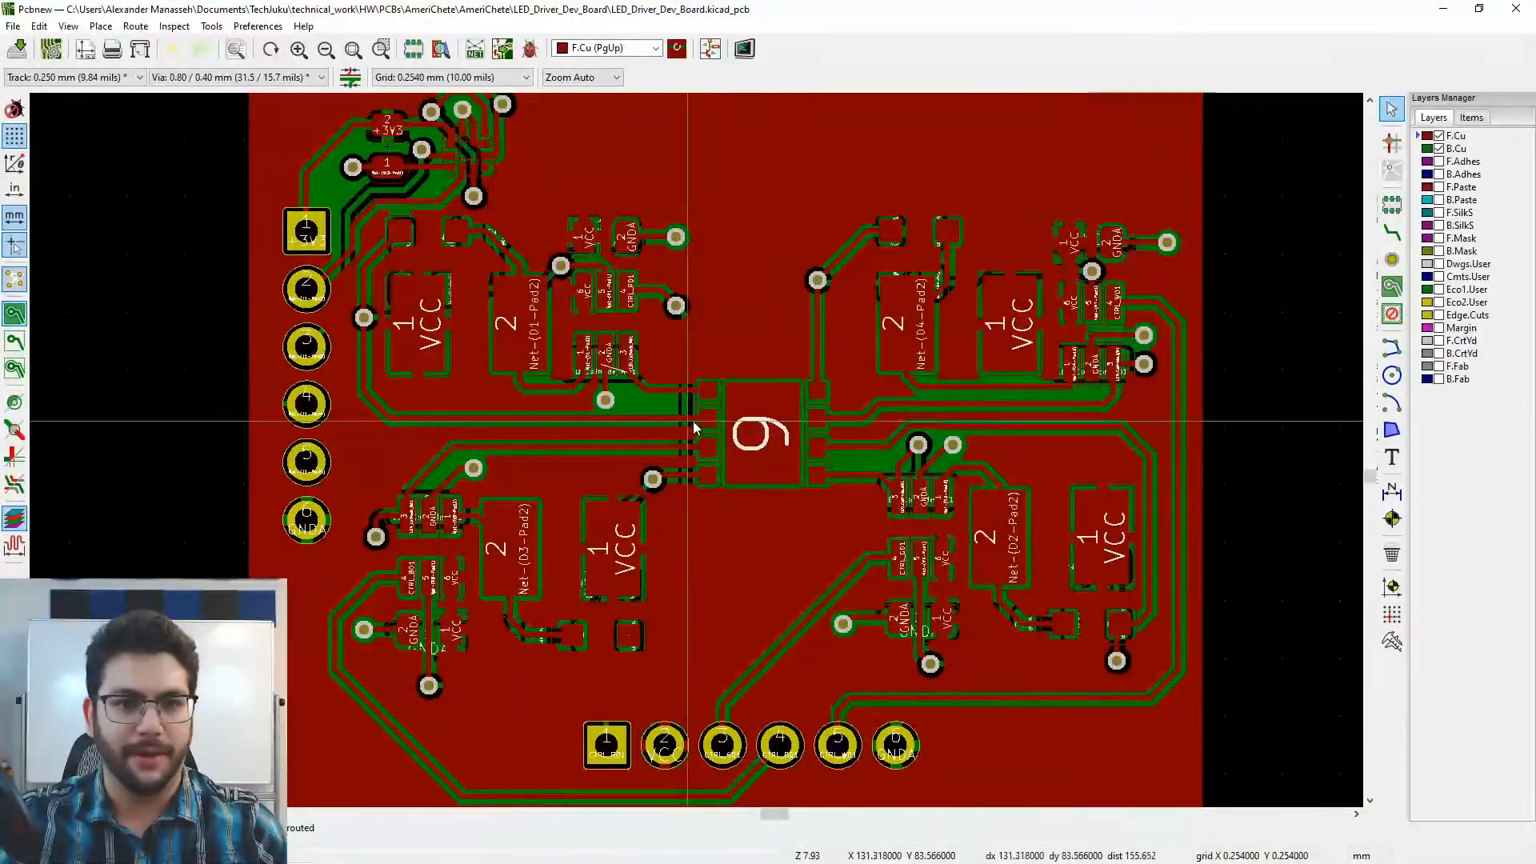
left_click(530, 50)
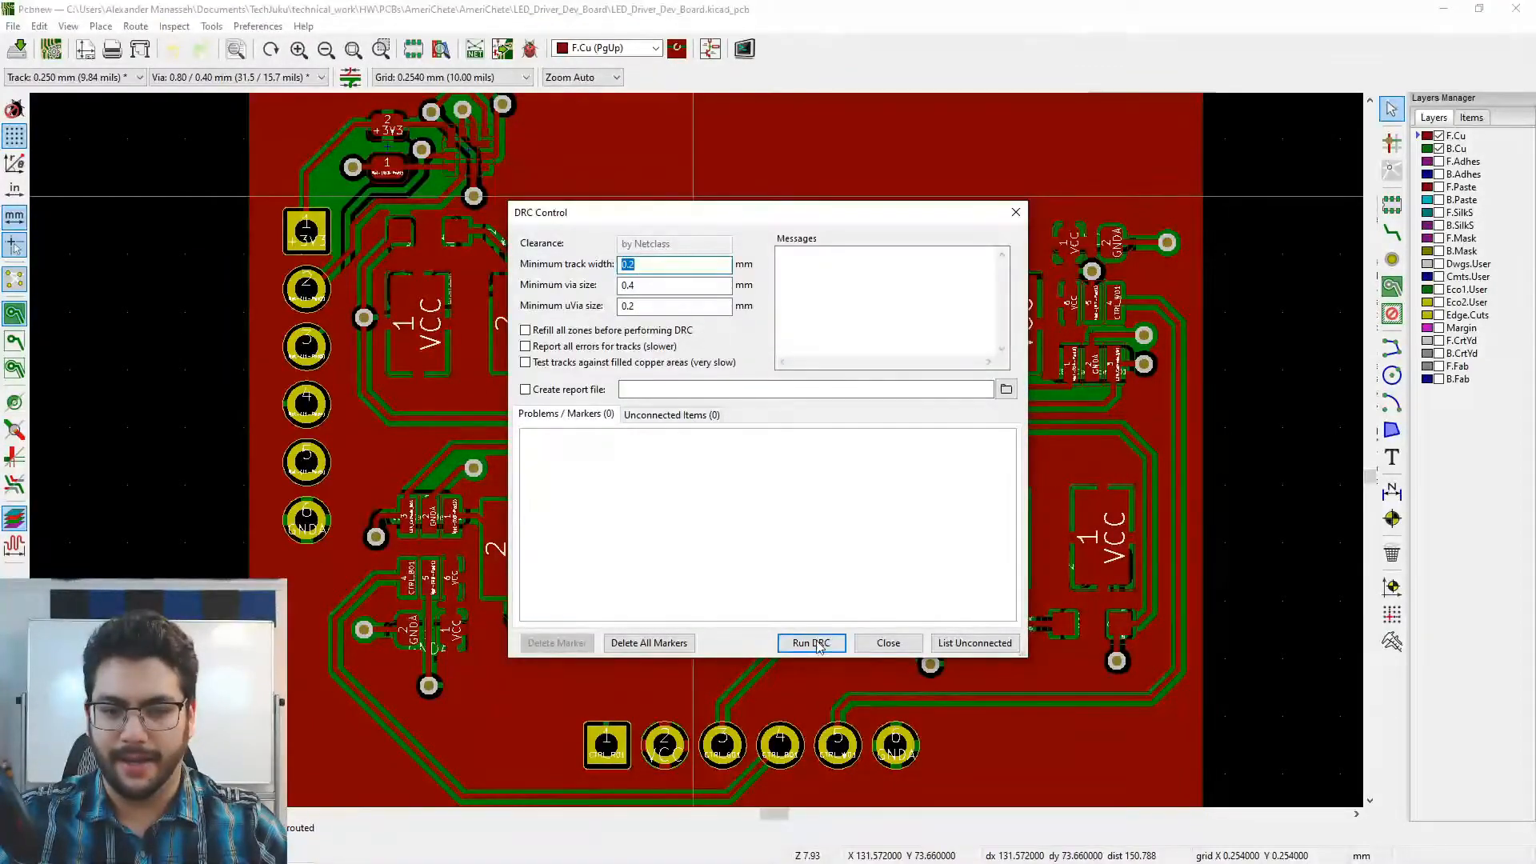
left_click(811, 643)
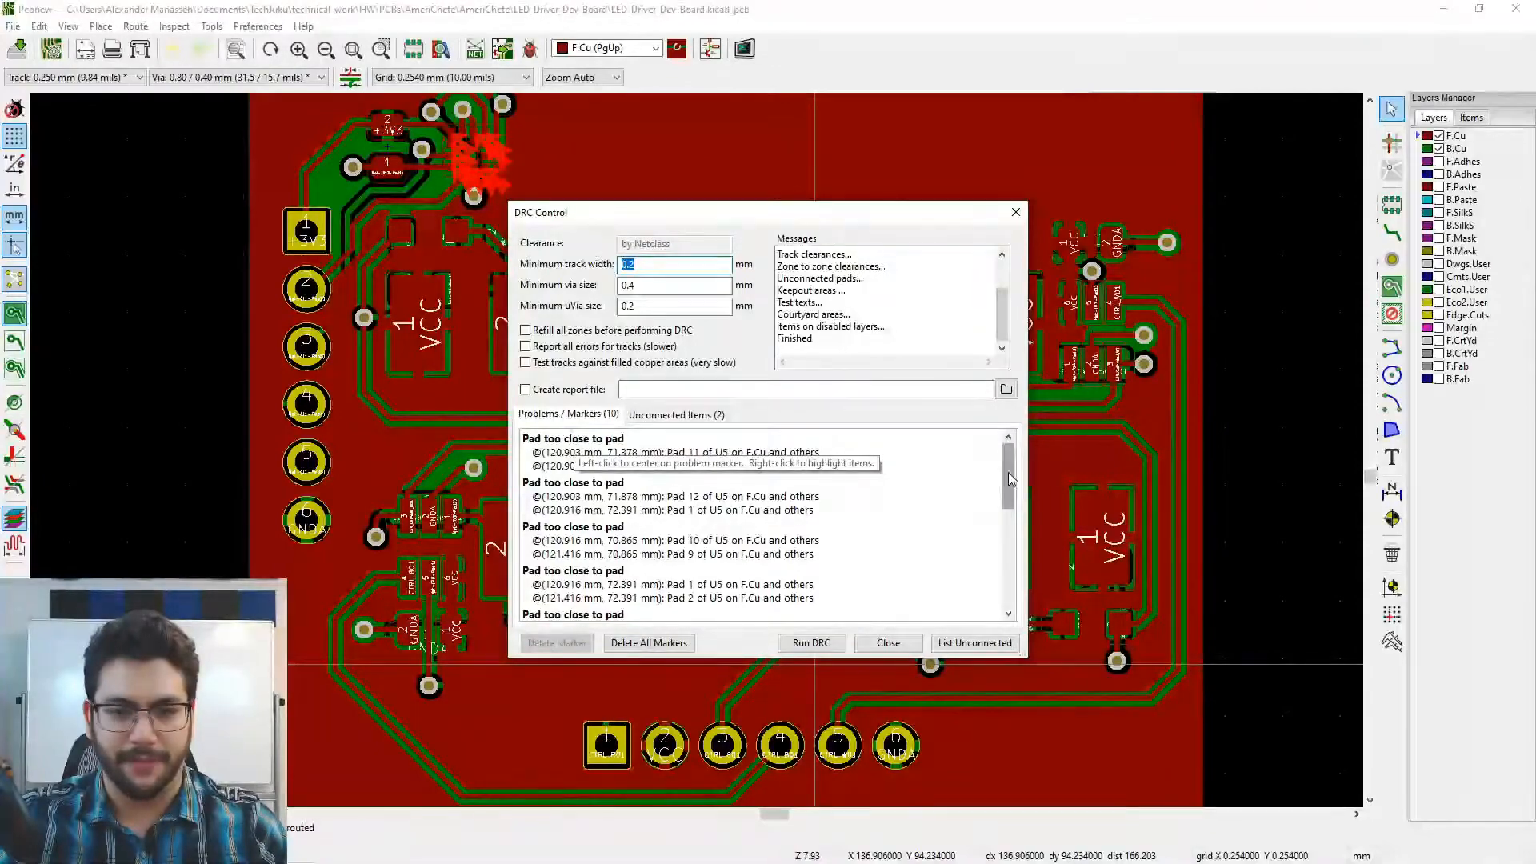
- Move the DRC dialog off the board and review the "Pad too close to pad" errors of U5 one by one
left_click(732, 458)
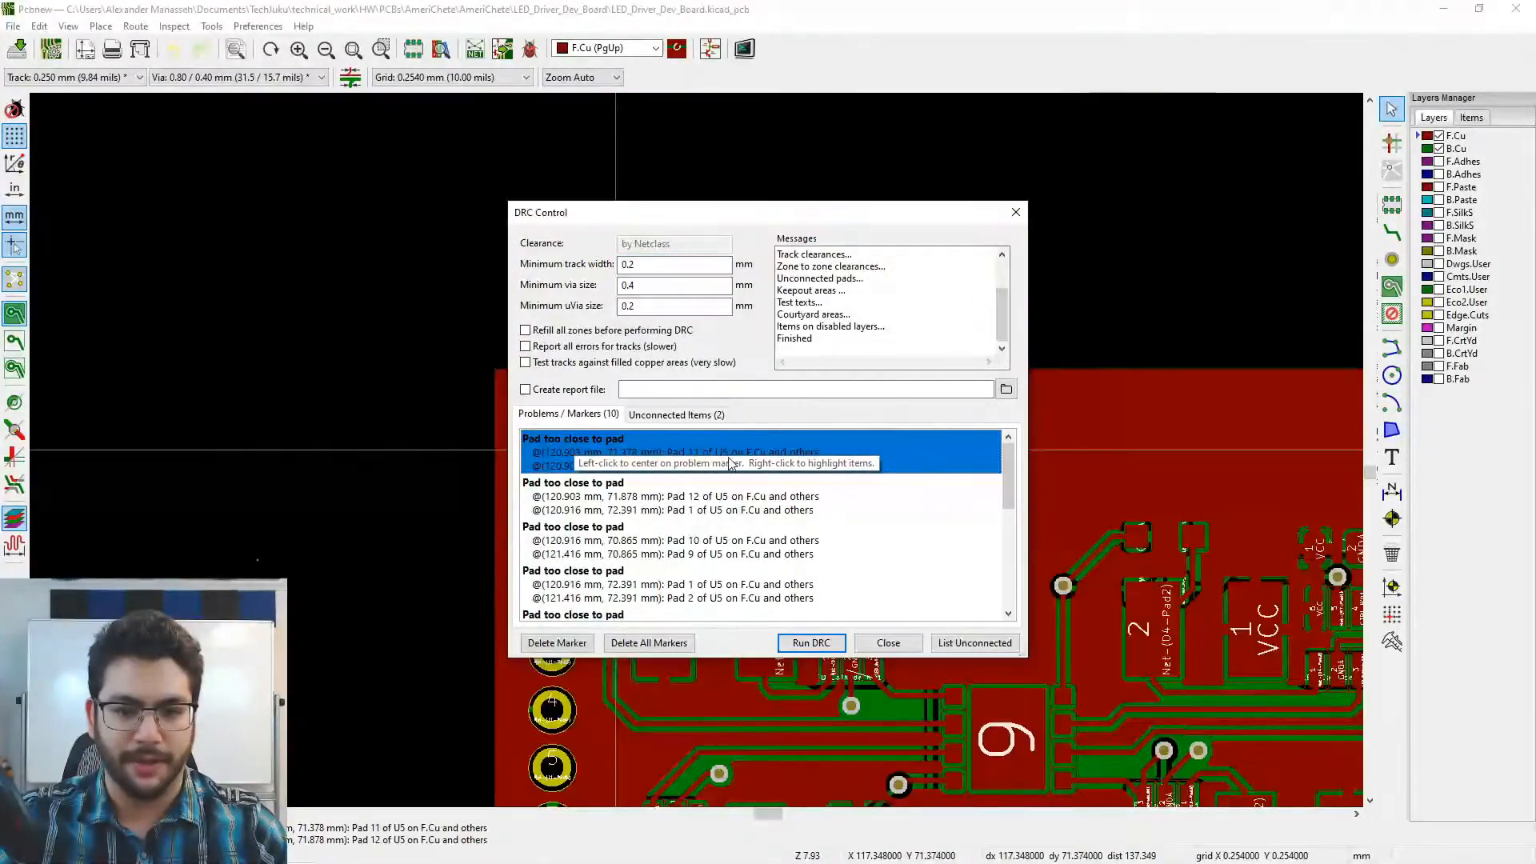
left_click(777, 502)
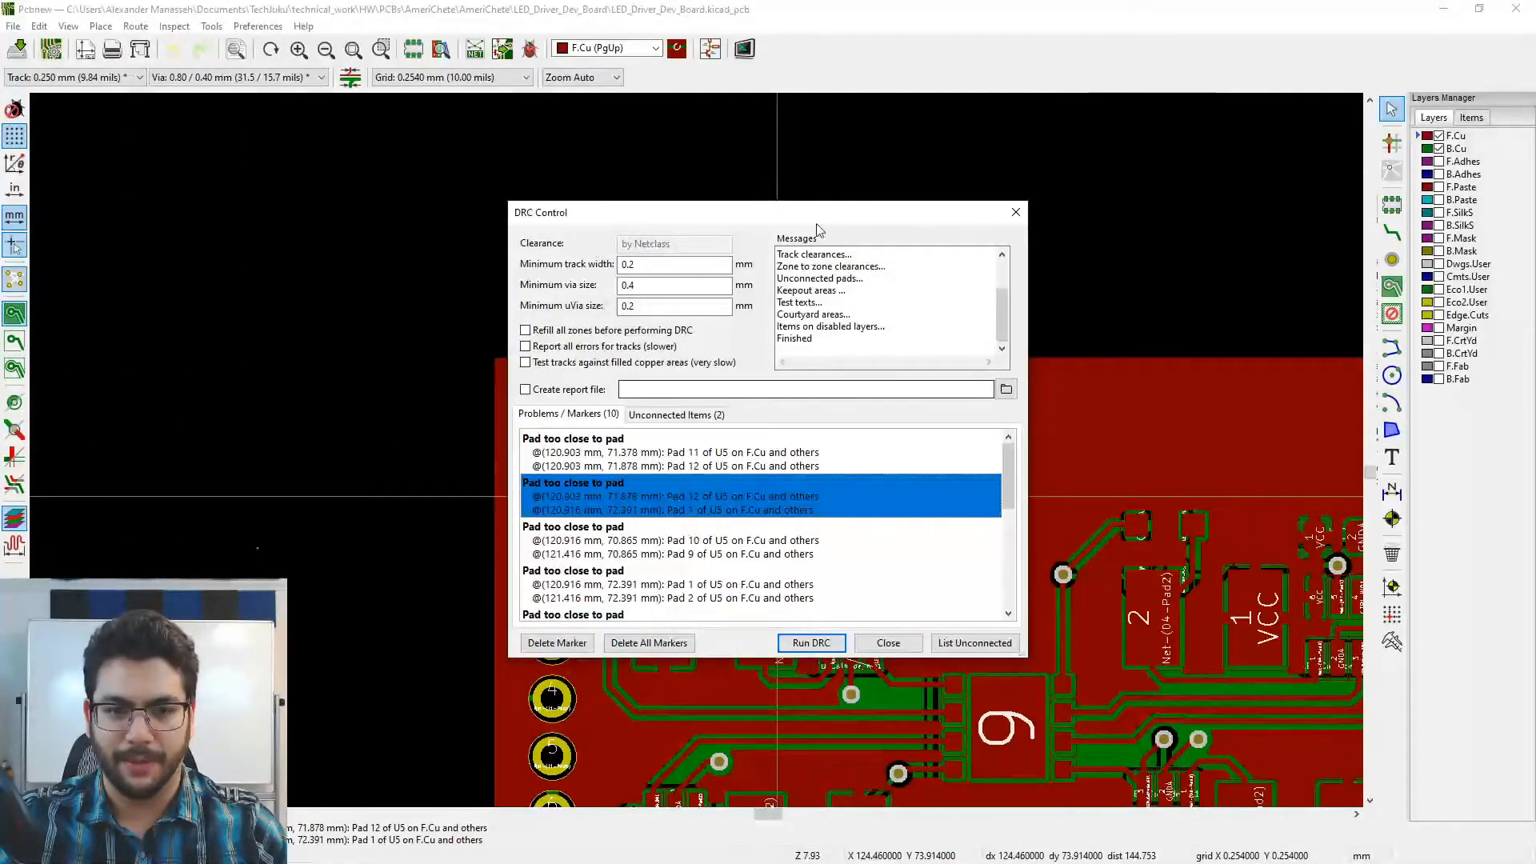
left_click_drag(830, 220, 349, 160)
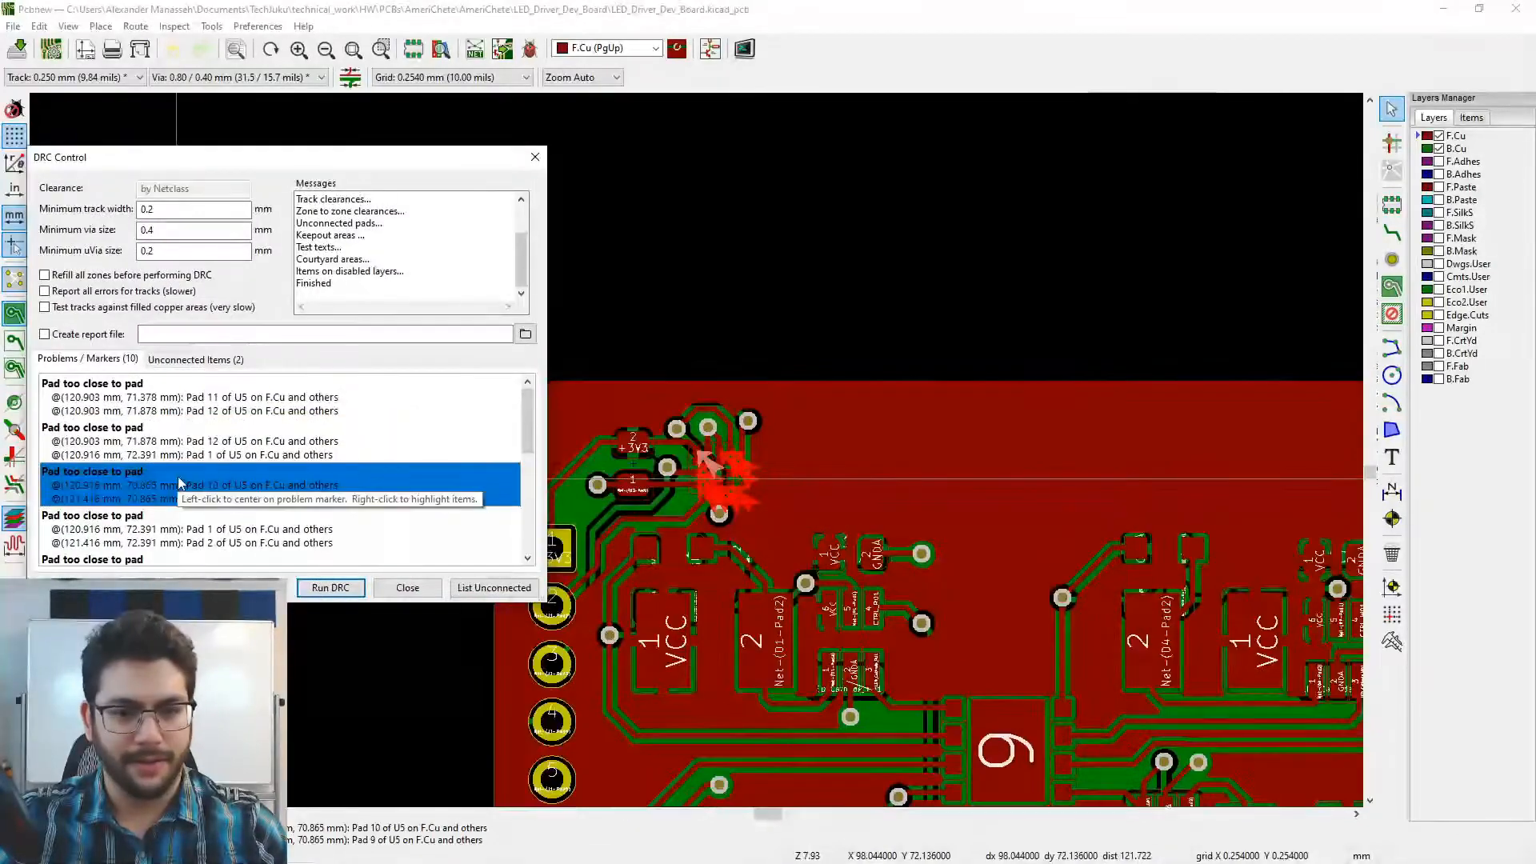
left_click(187, 492)
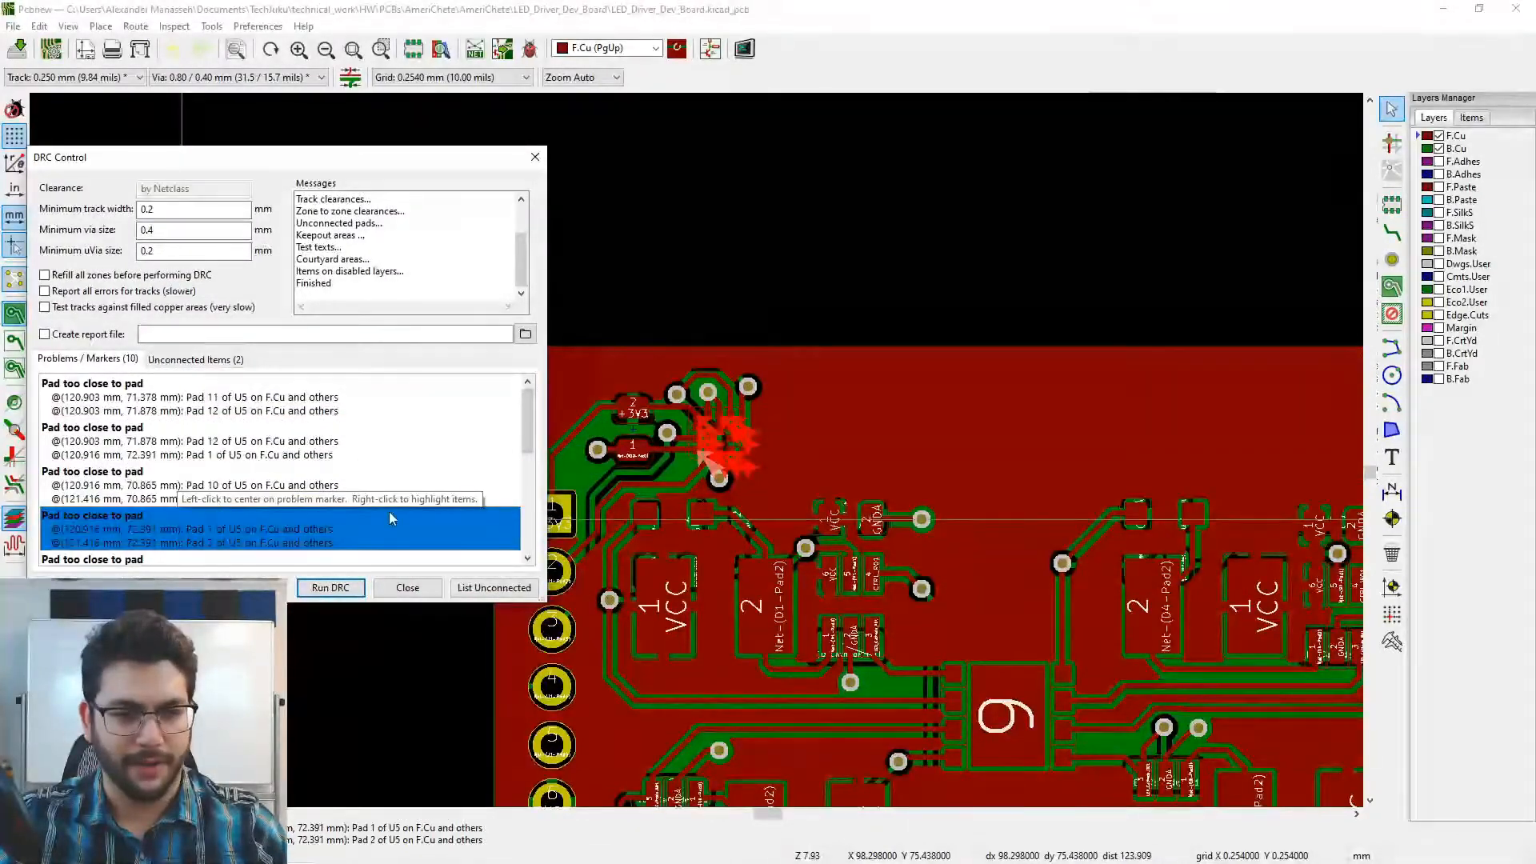
scroll(531, 415, "down", 5)
left_click(232, 411)
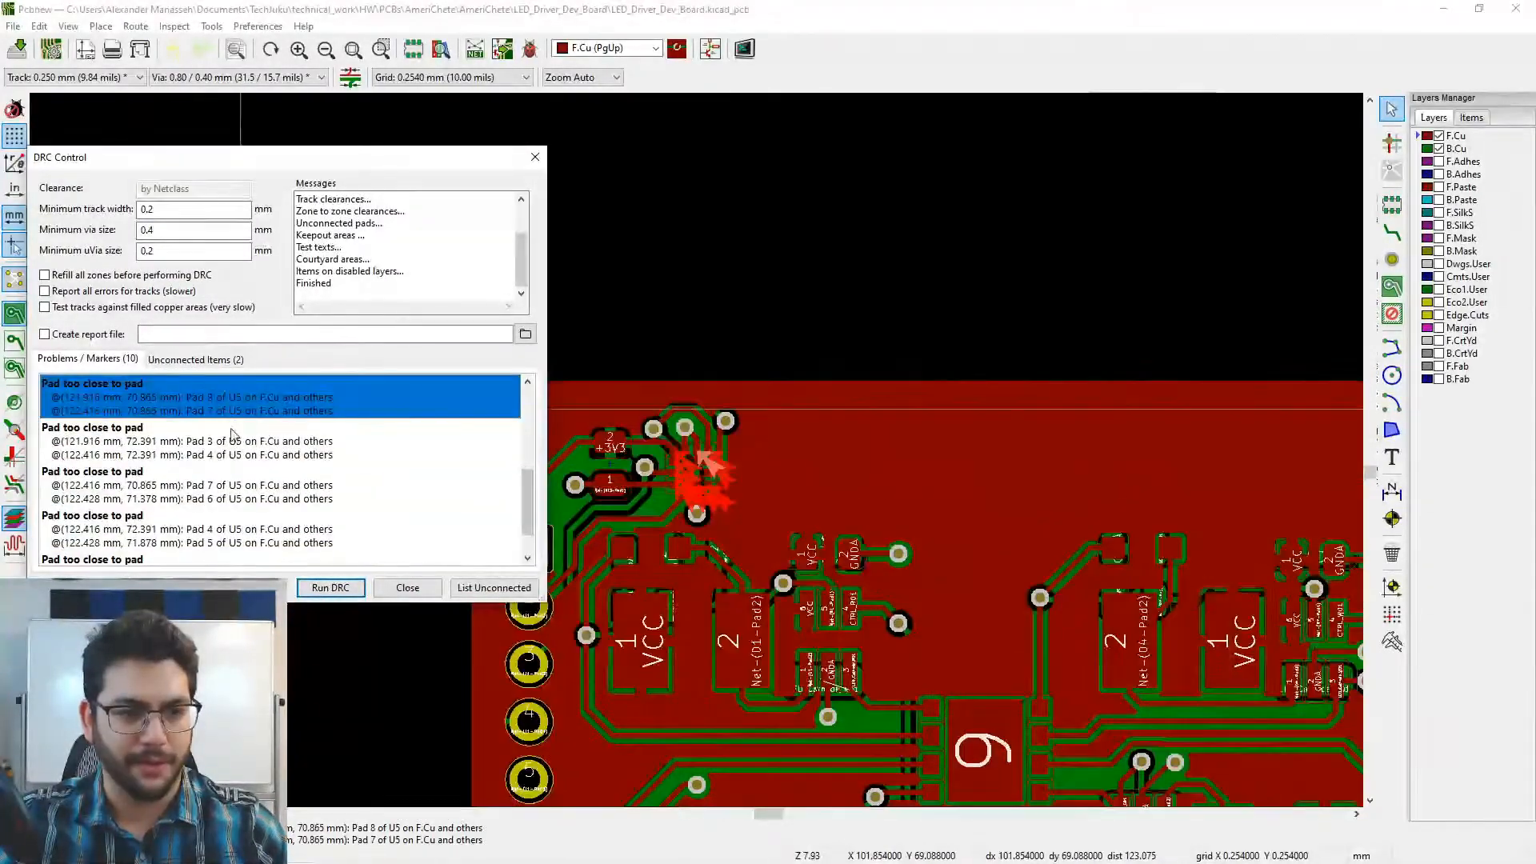
key("Down")
key("Down")
key("Down")
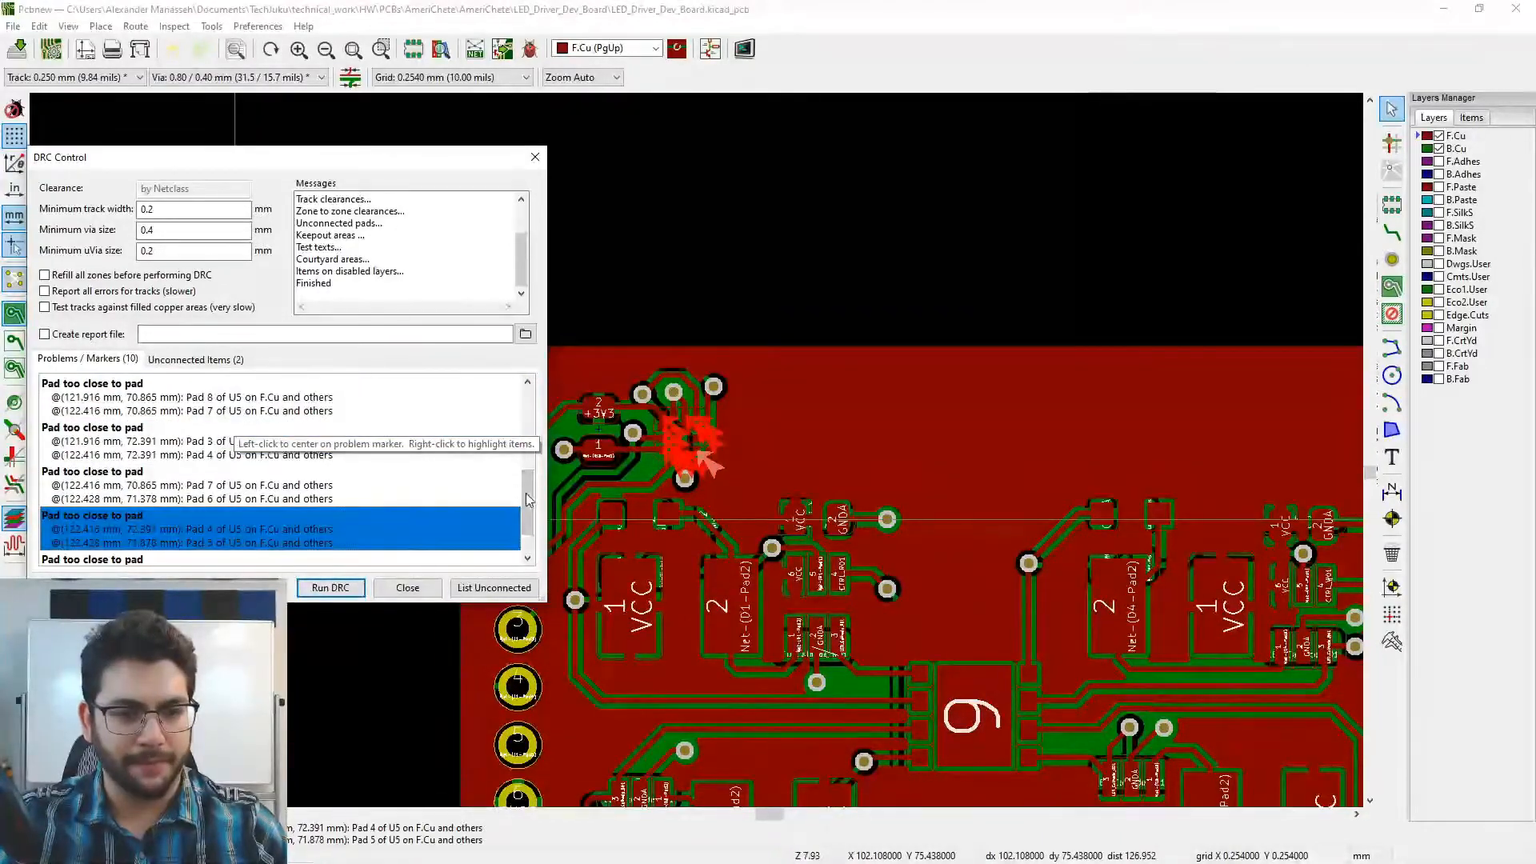
scroll(528, 499, "down", 1)
key("Down")
key("Up")
left_click(318, 453)
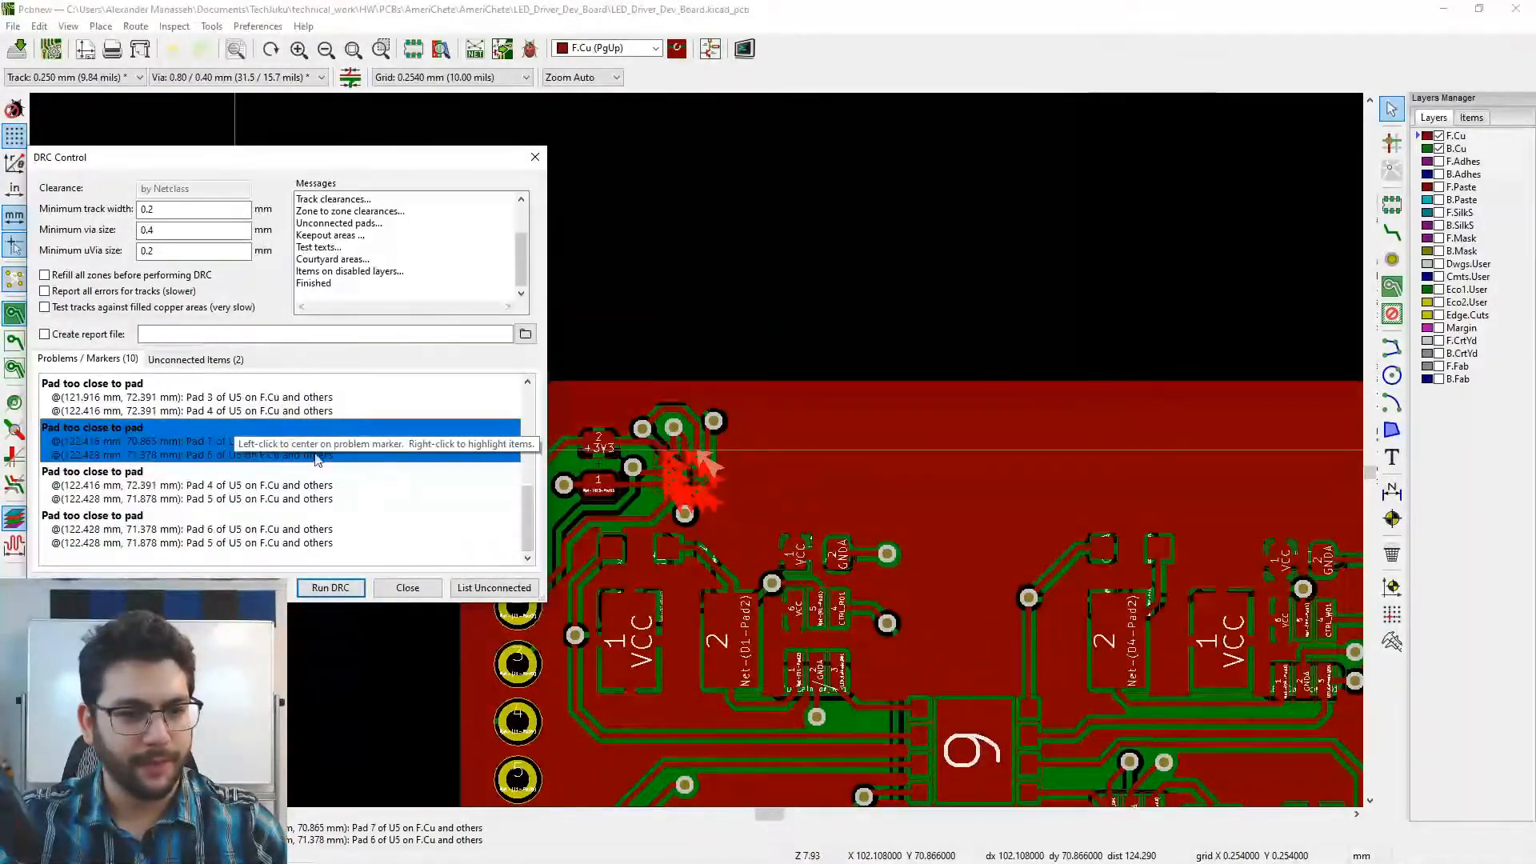
- List the unconnected items and locate the one between pad 1 of D3 and the LED_Anode_B01 track
left_click(509, 589)
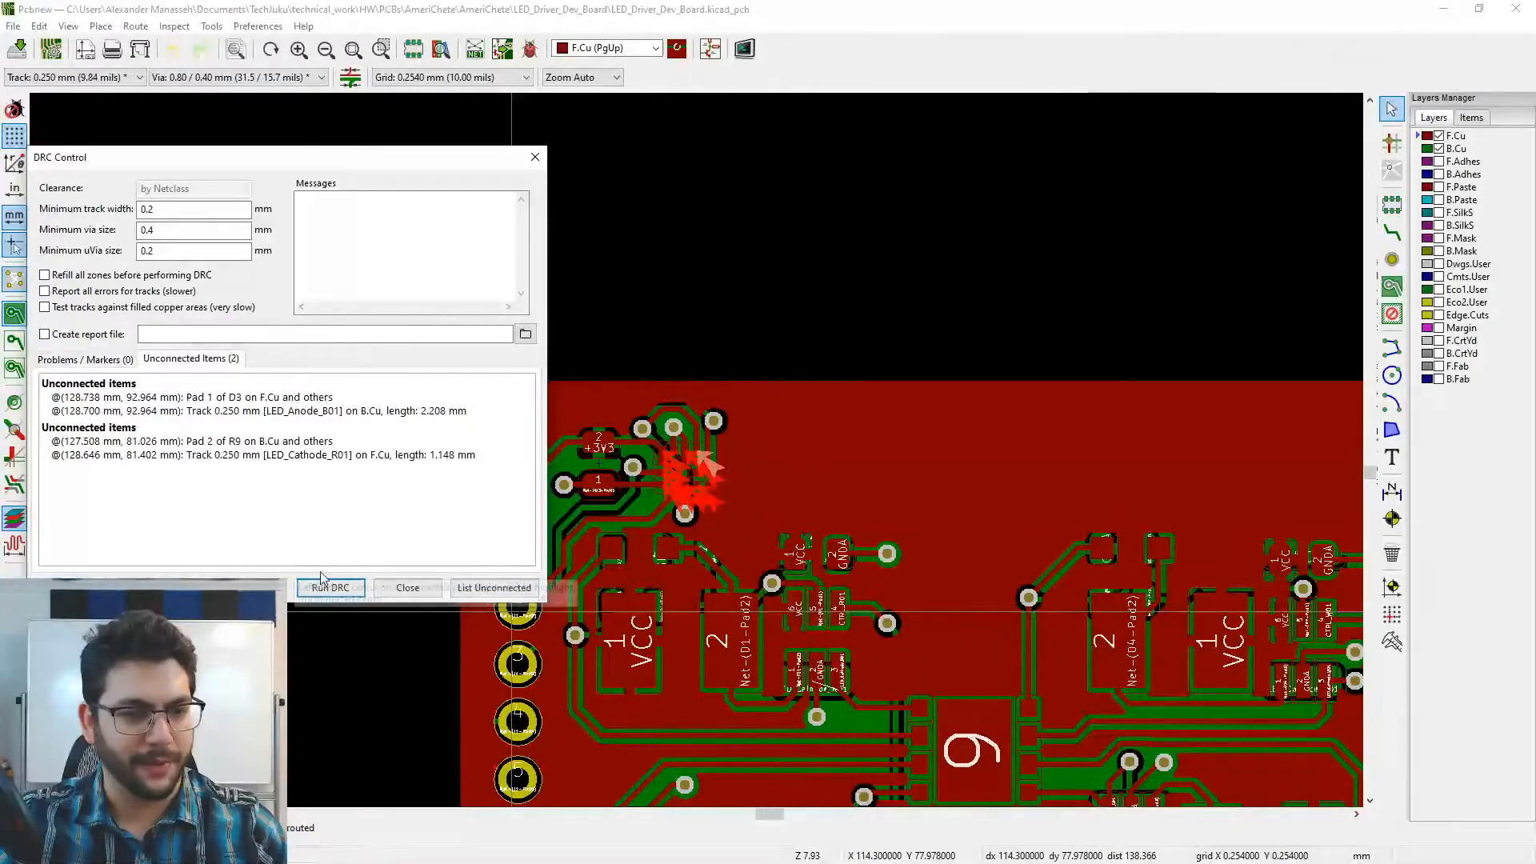
left_click(167, 413)
double_click(168, 413)
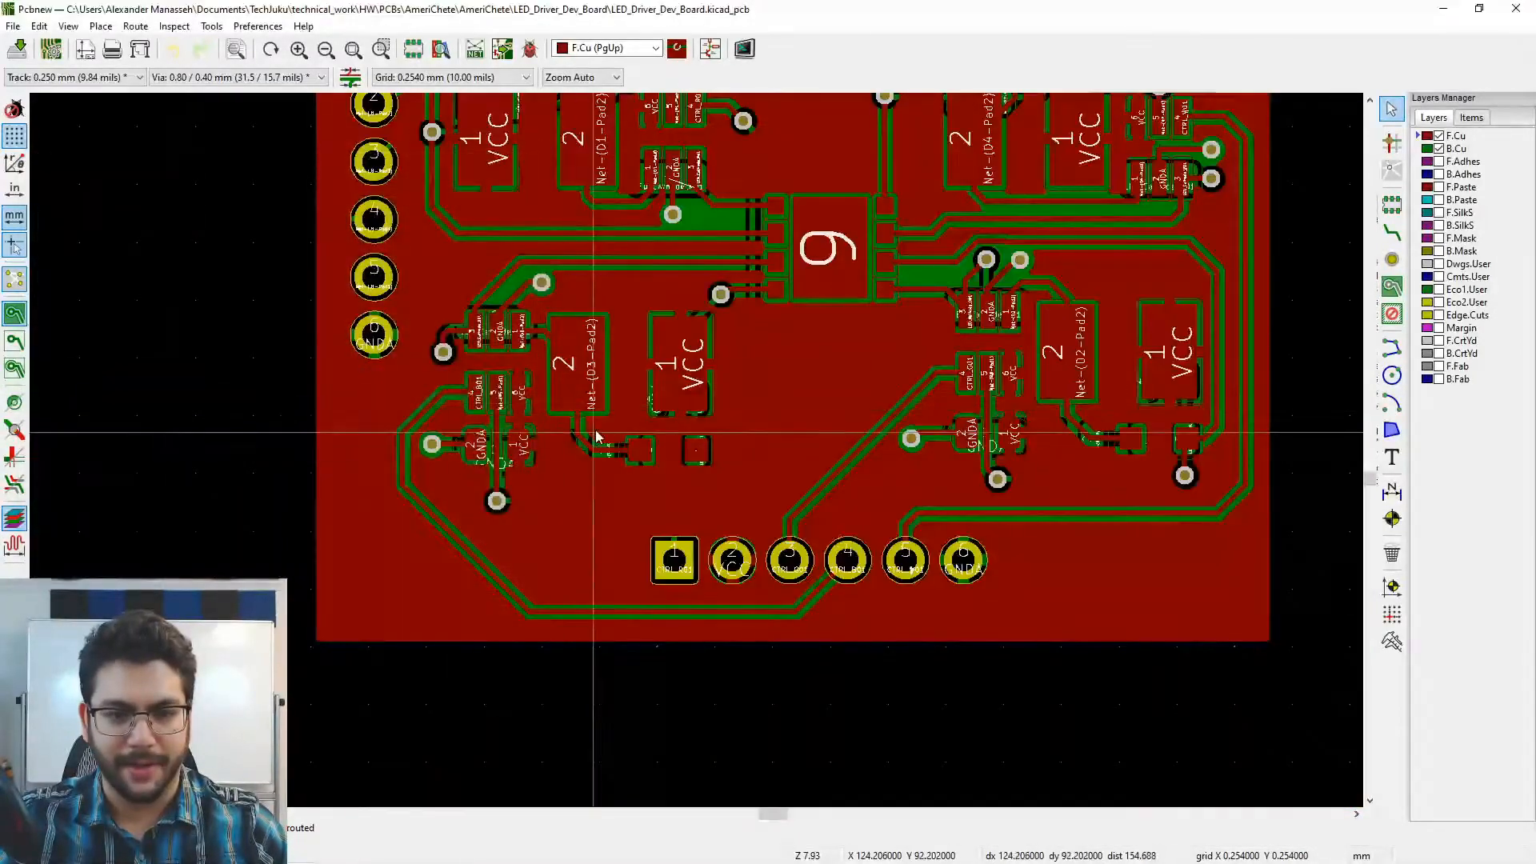
- Compare the F.Cu and B.Cu layers at pad 1 of D3 to examine its LED_Anode_B01 connection, ending with F.Cu active
scroll(702, 456, "up", 7)
left_click(1391, 232)
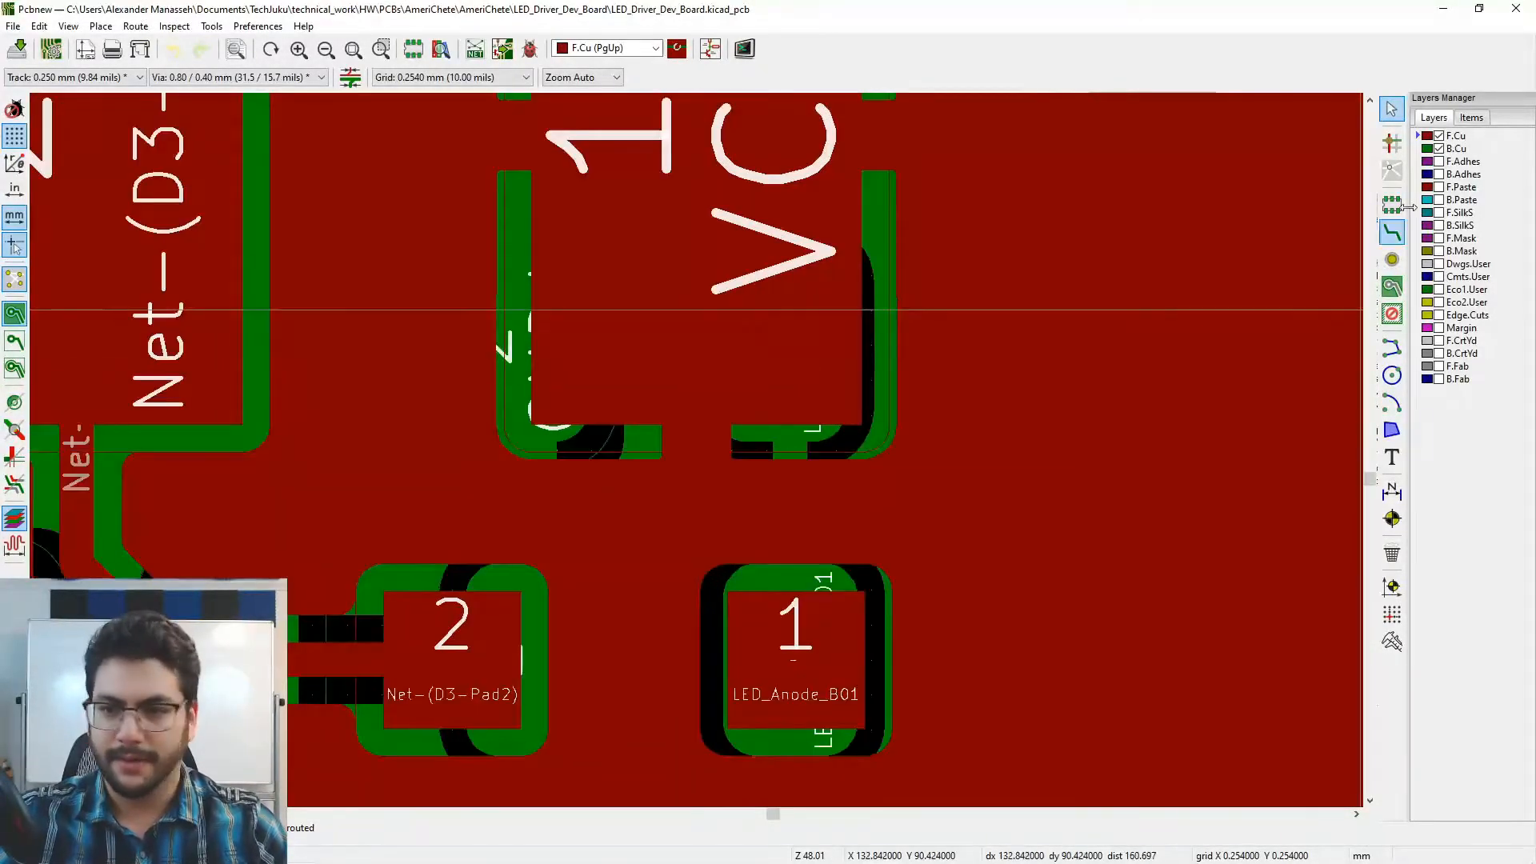
left_click(1457, 149)
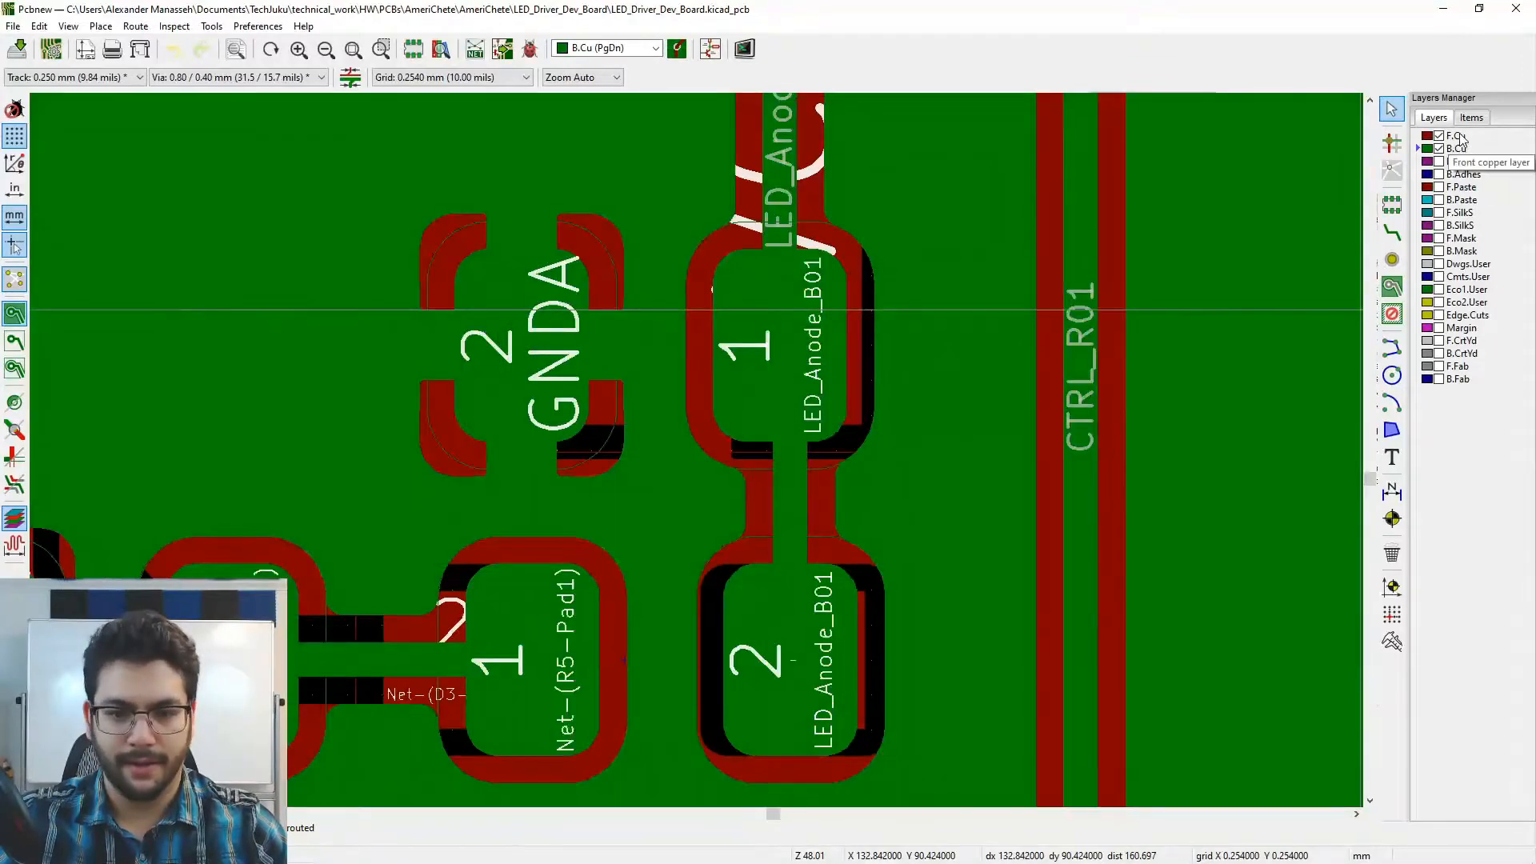
left_click(1457, 136)
left_click(1457, 150)
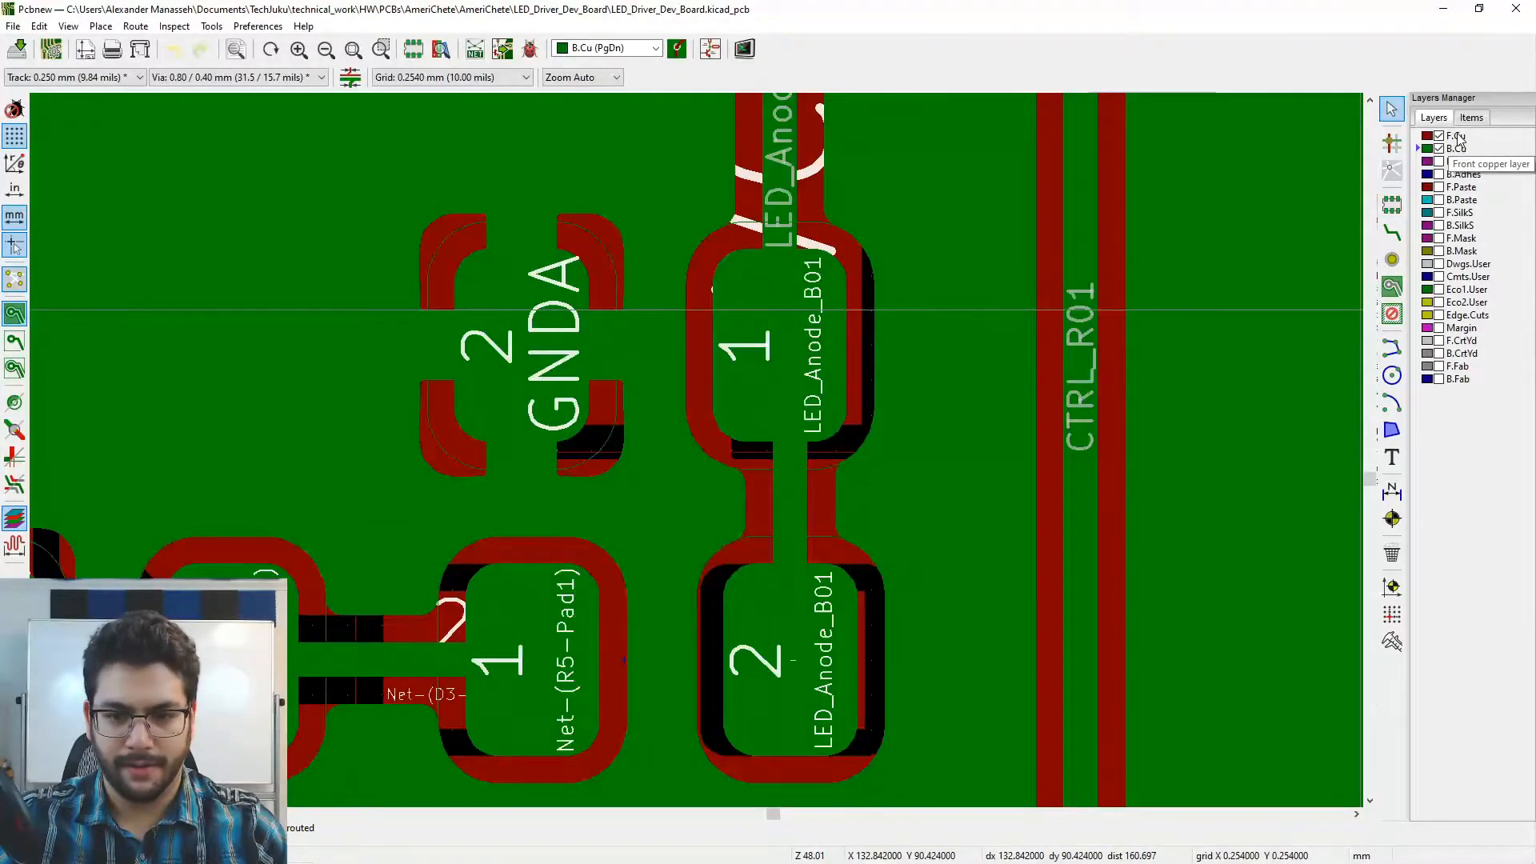
left_click(1457, 136)
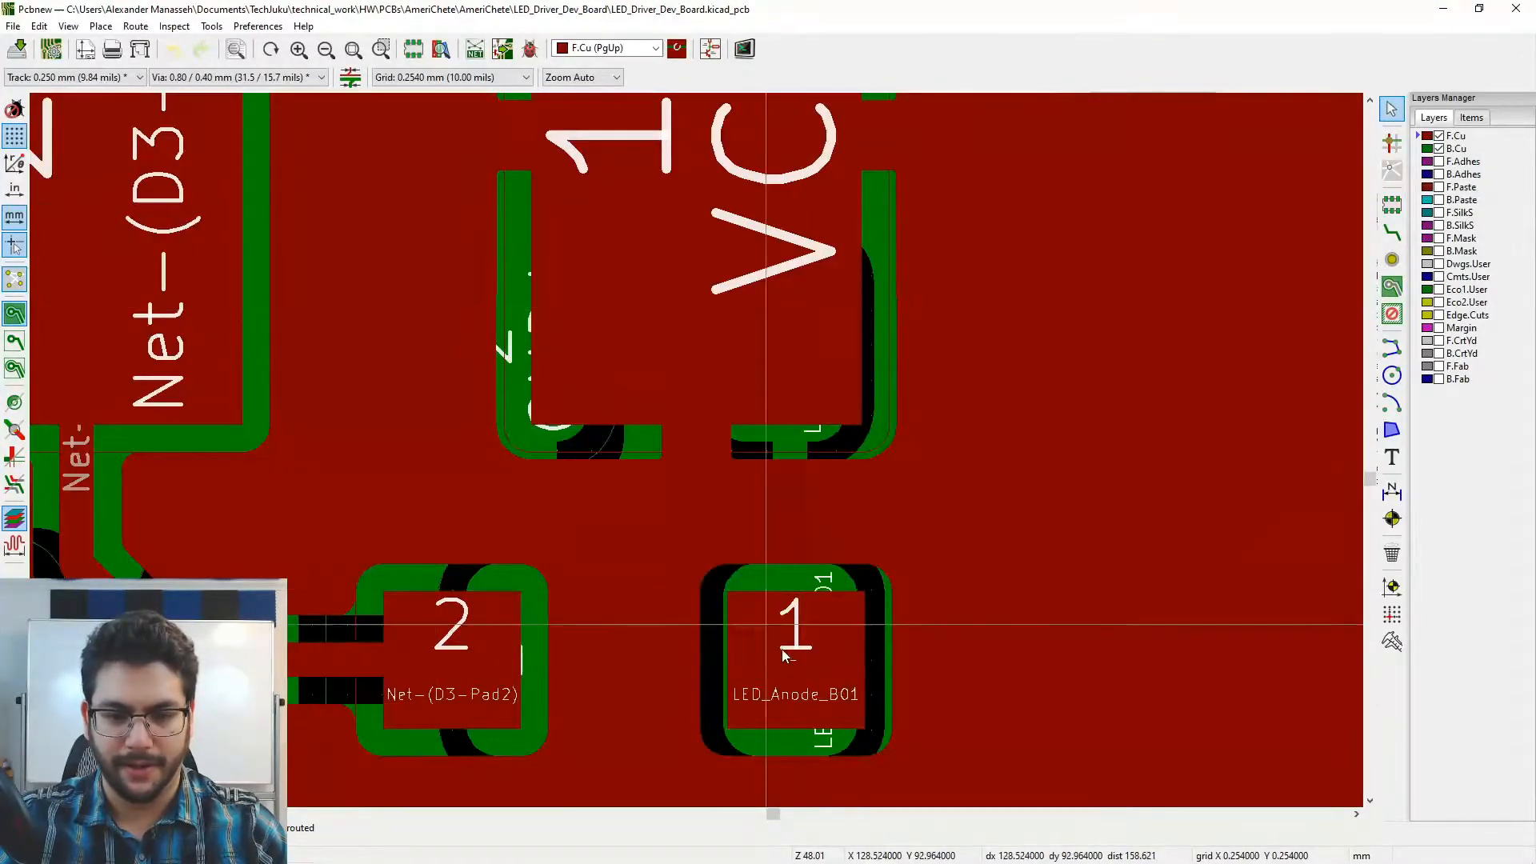
- Locate the unconnected item between pad 2 of R9 and the LED_Cathode_R01 track, return to the D3 item and close the DRC dialog
scroll(761, 521, "down", 3)
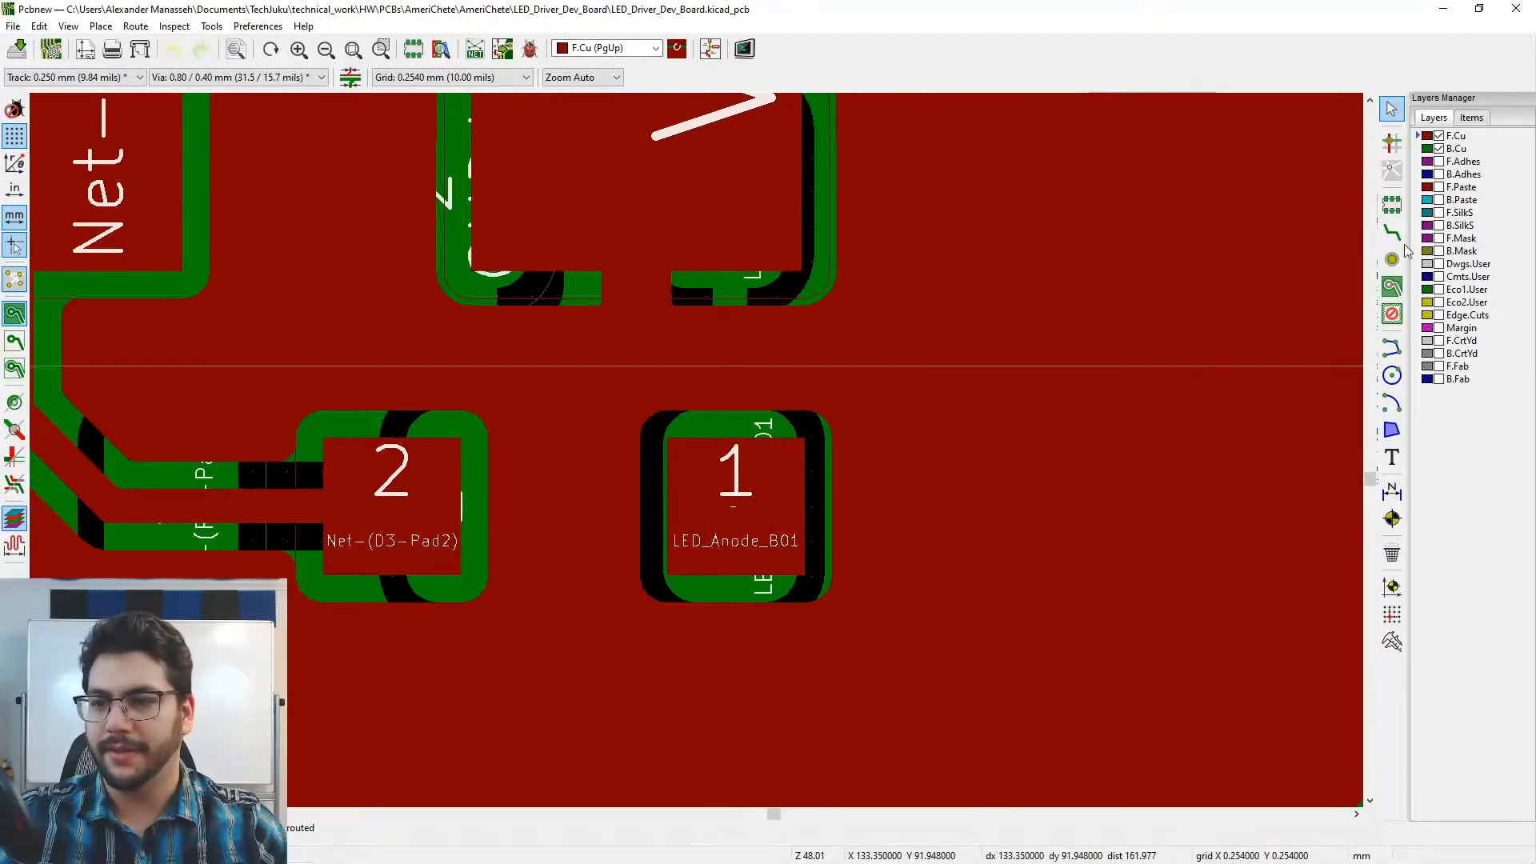
left_click(529, 49)
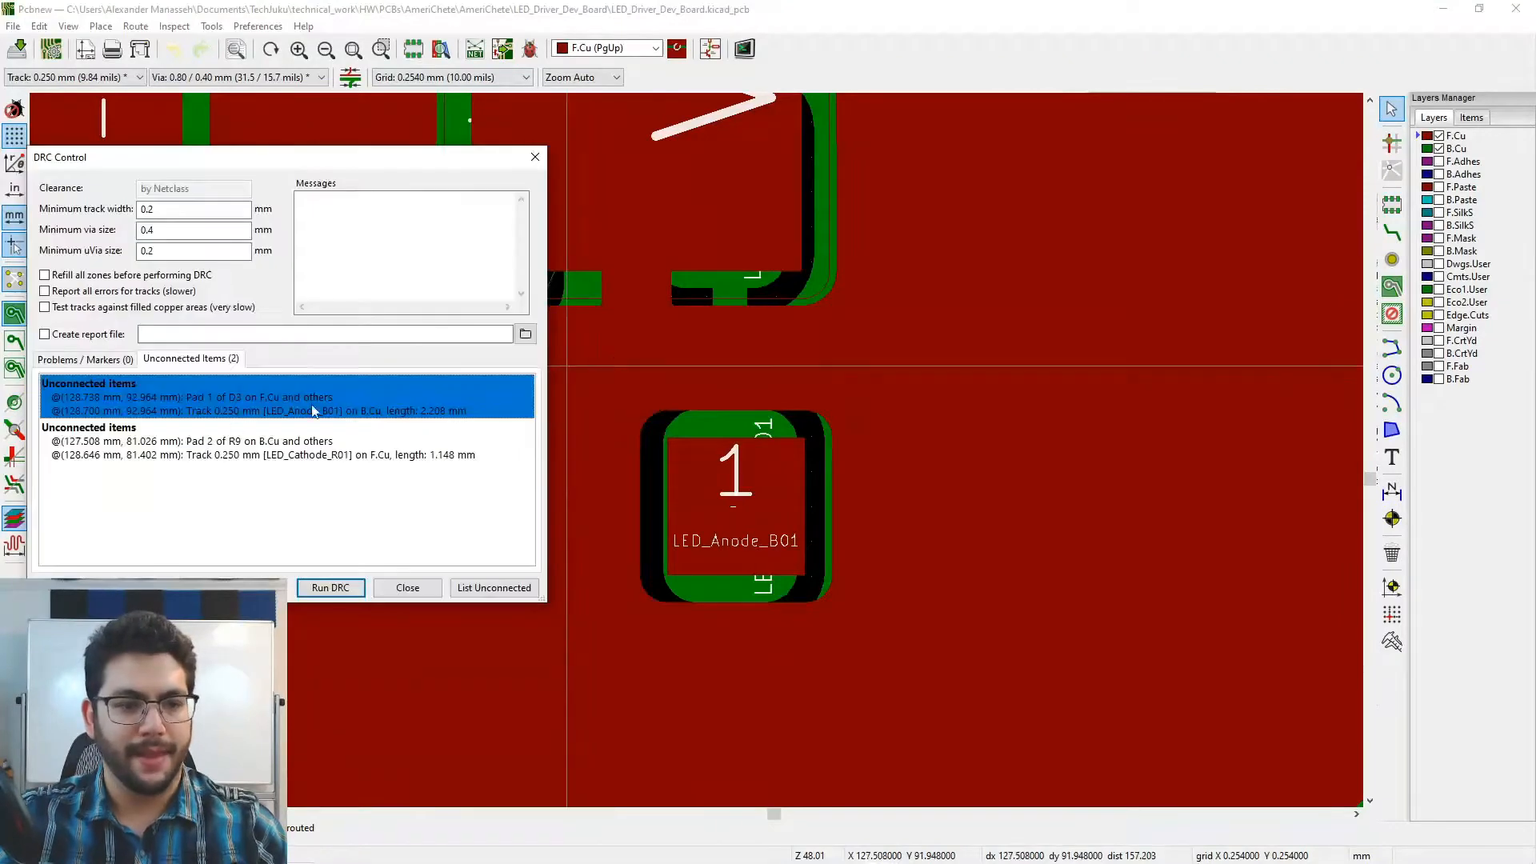
left_click(266, 455)
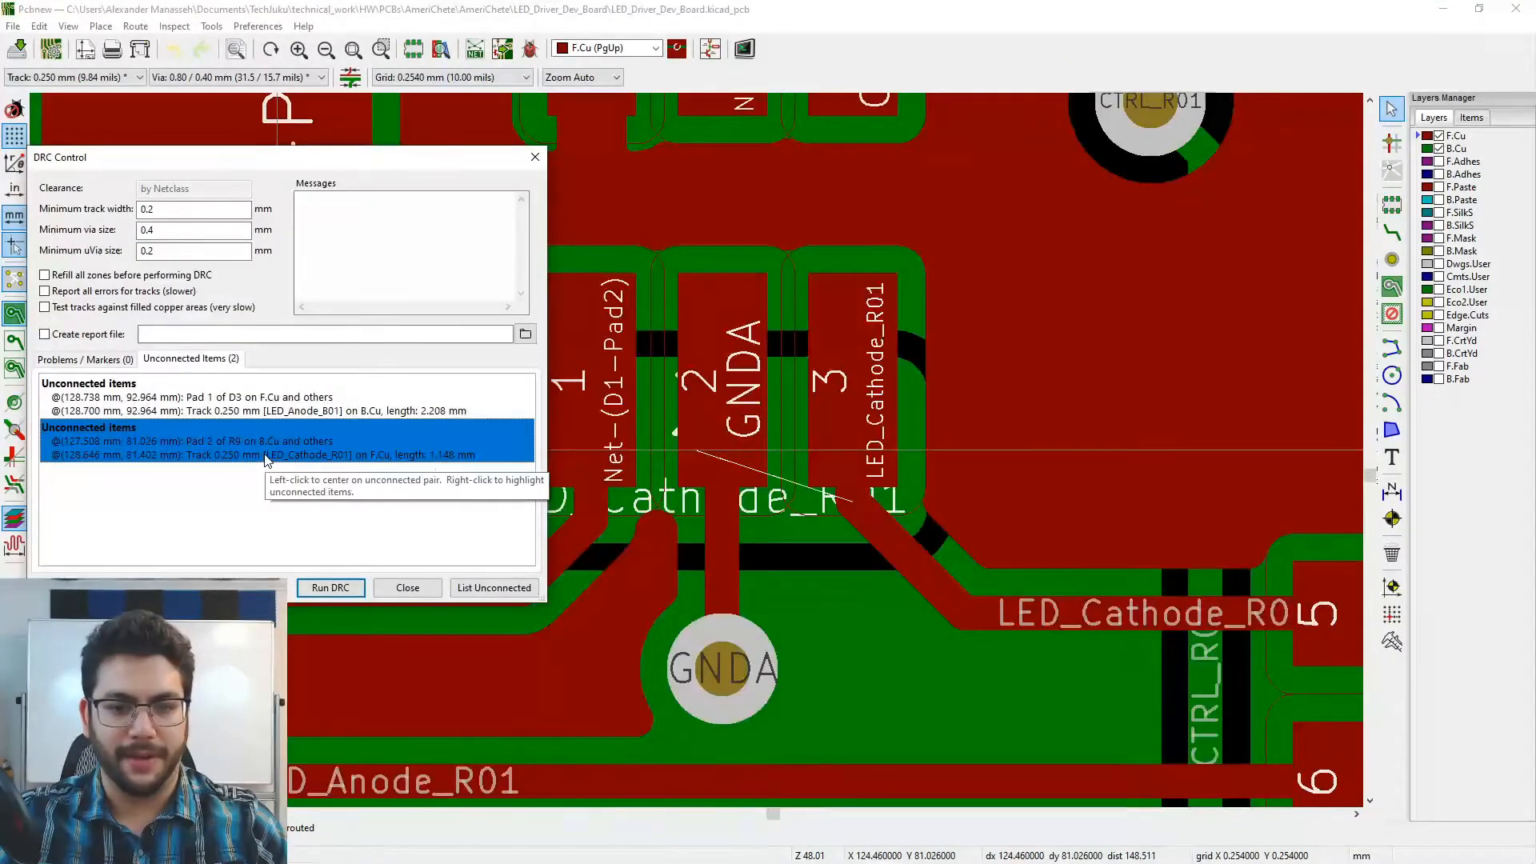
left_click(316, 406)
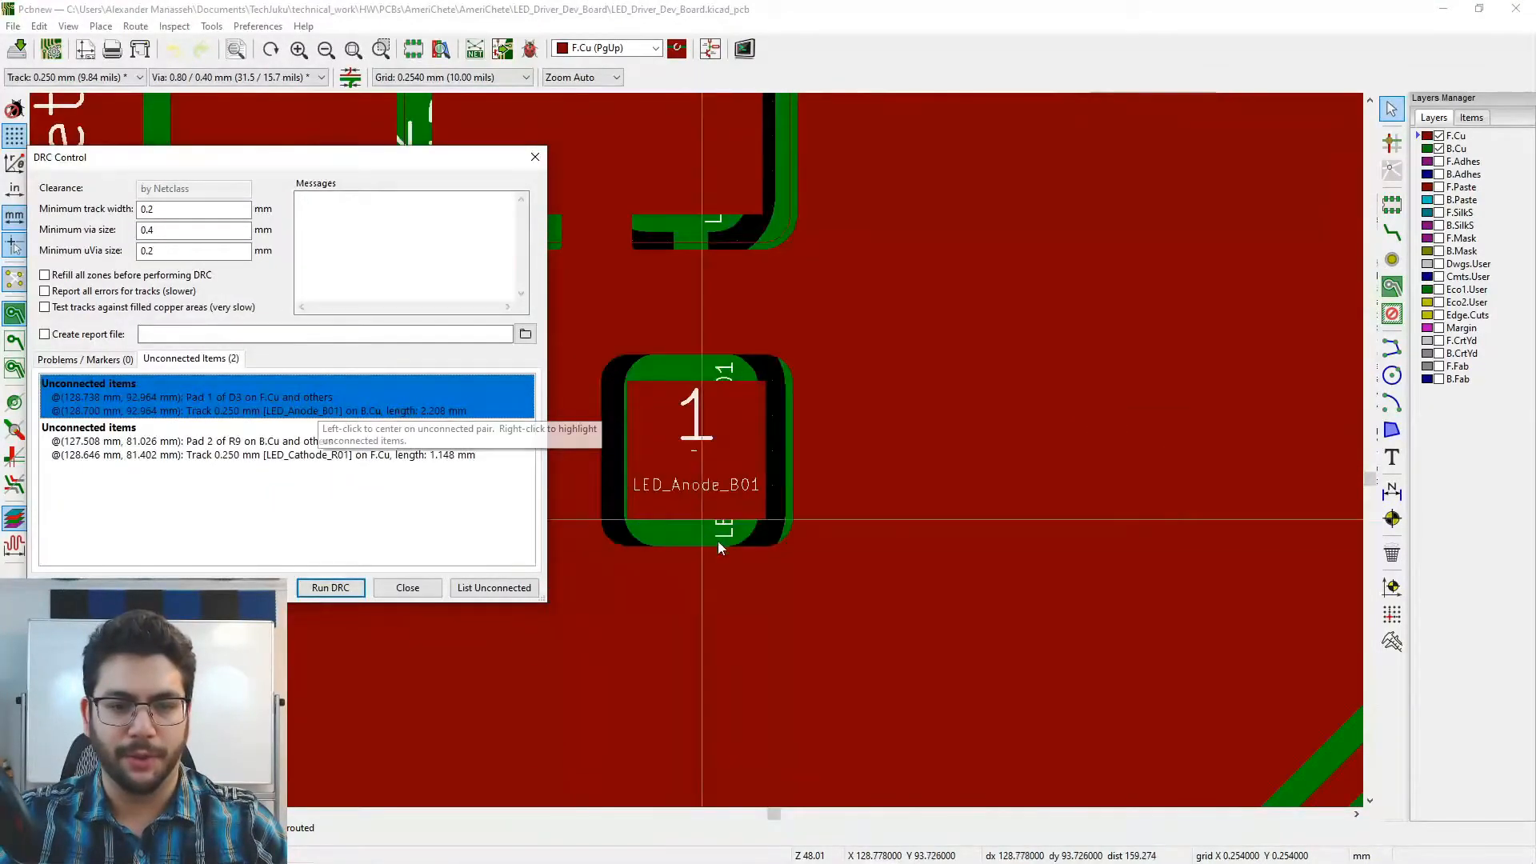
left_click(534, 160)
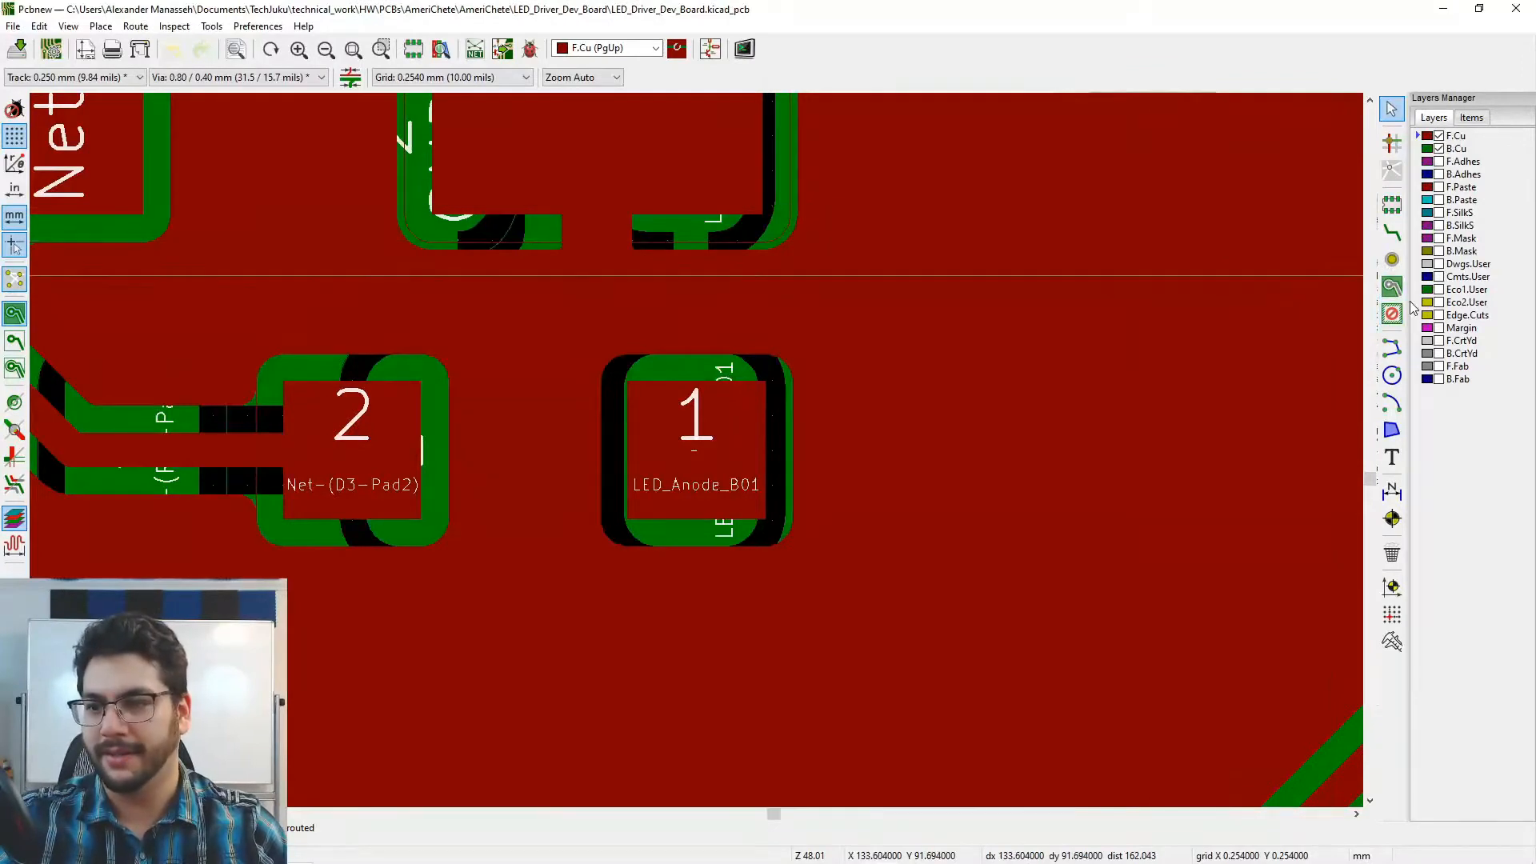
- Route an LED_Anode_B01 track on F.Cu from pad 1 of D3 to a via beyond the CTRL_R01 track
left_click(1392, 234)
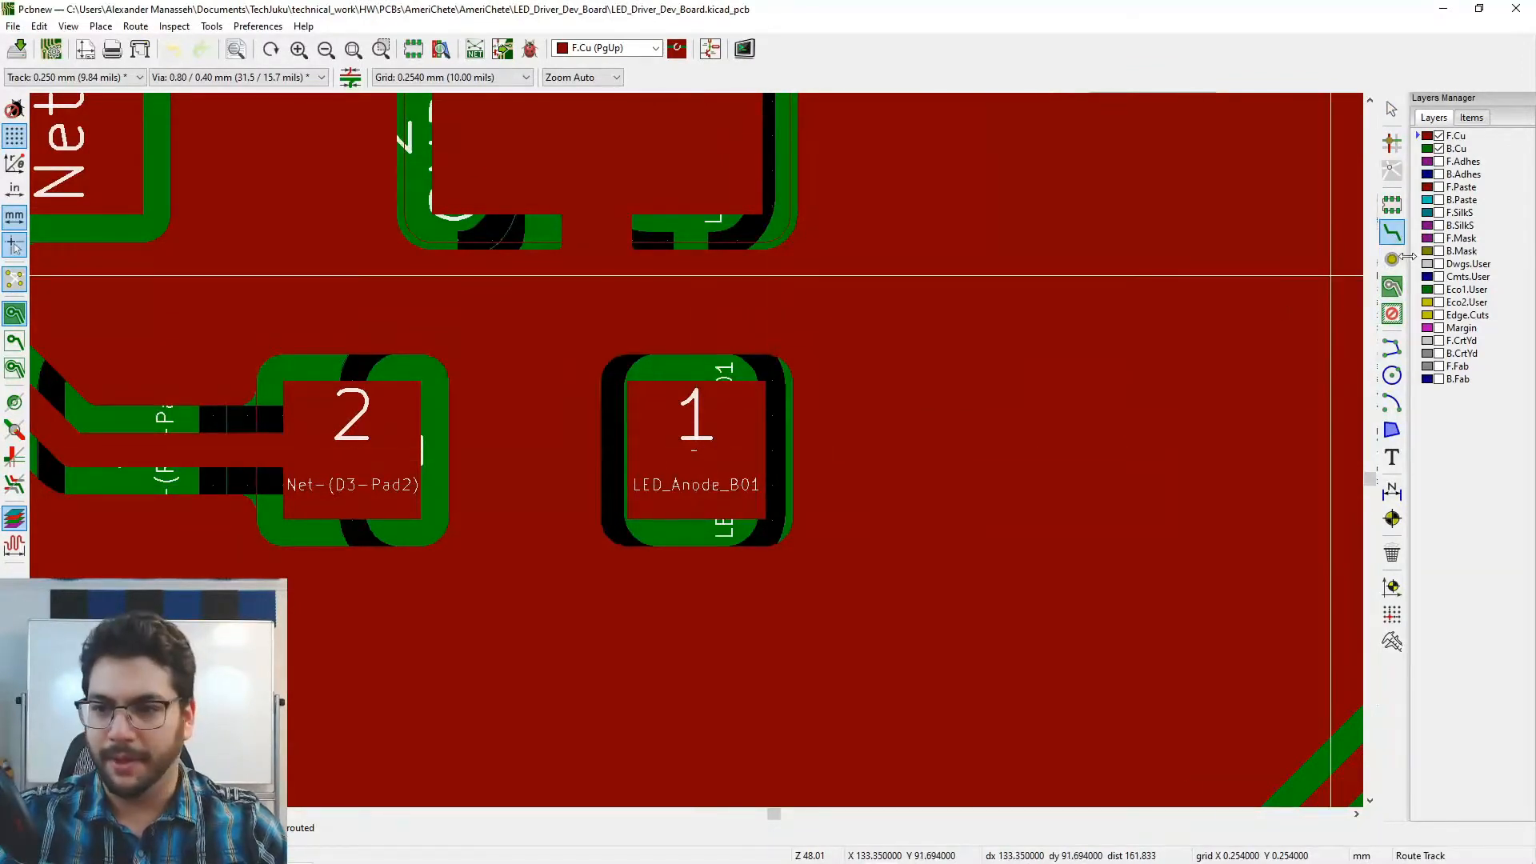
left_click(695, 450)
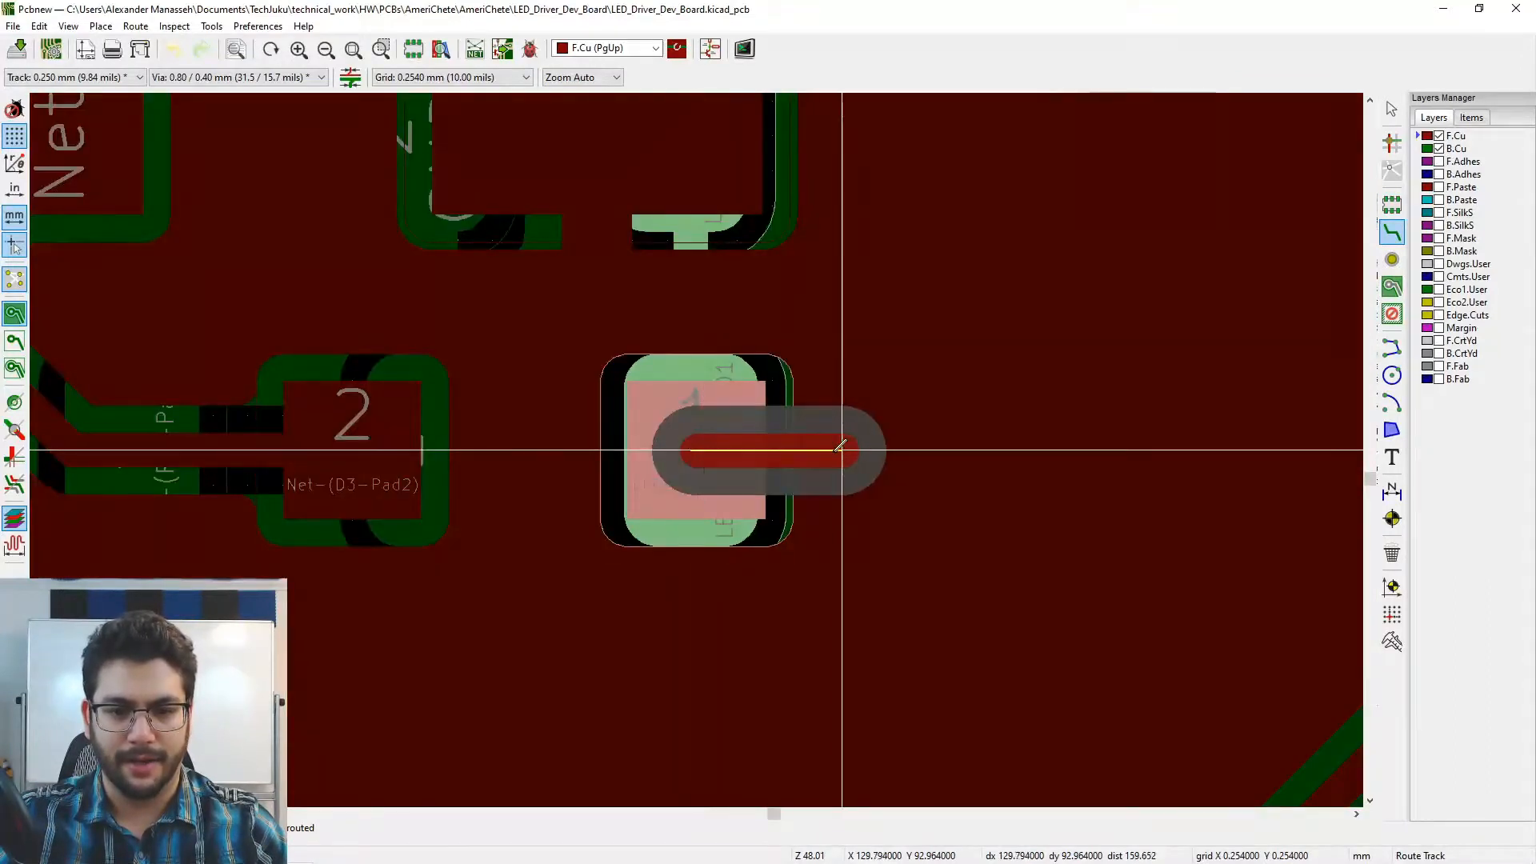
double_click(928, 447)
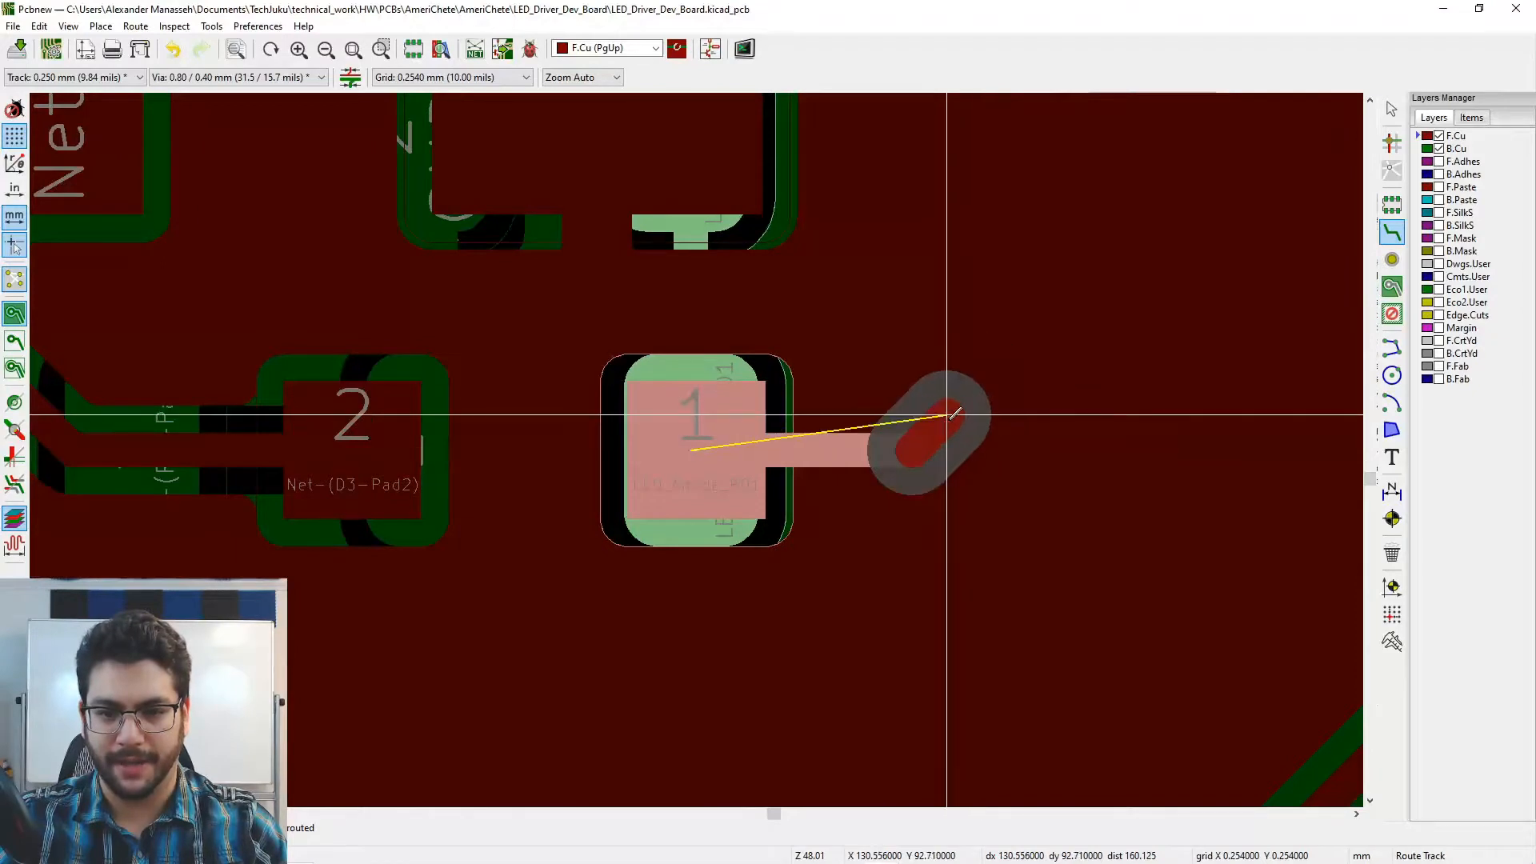
key("v")
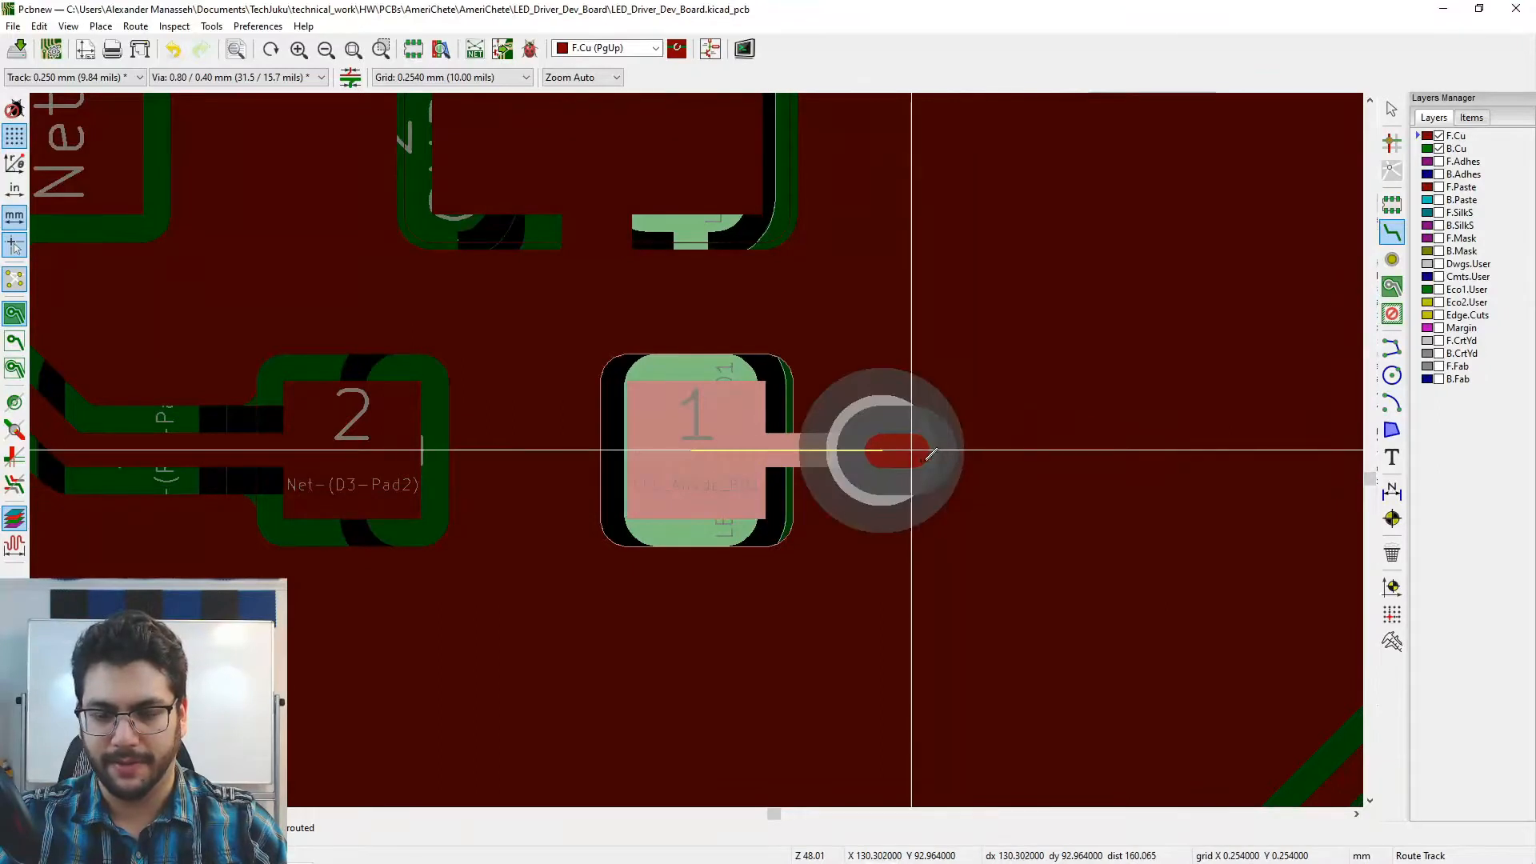
left_click(992, 450)
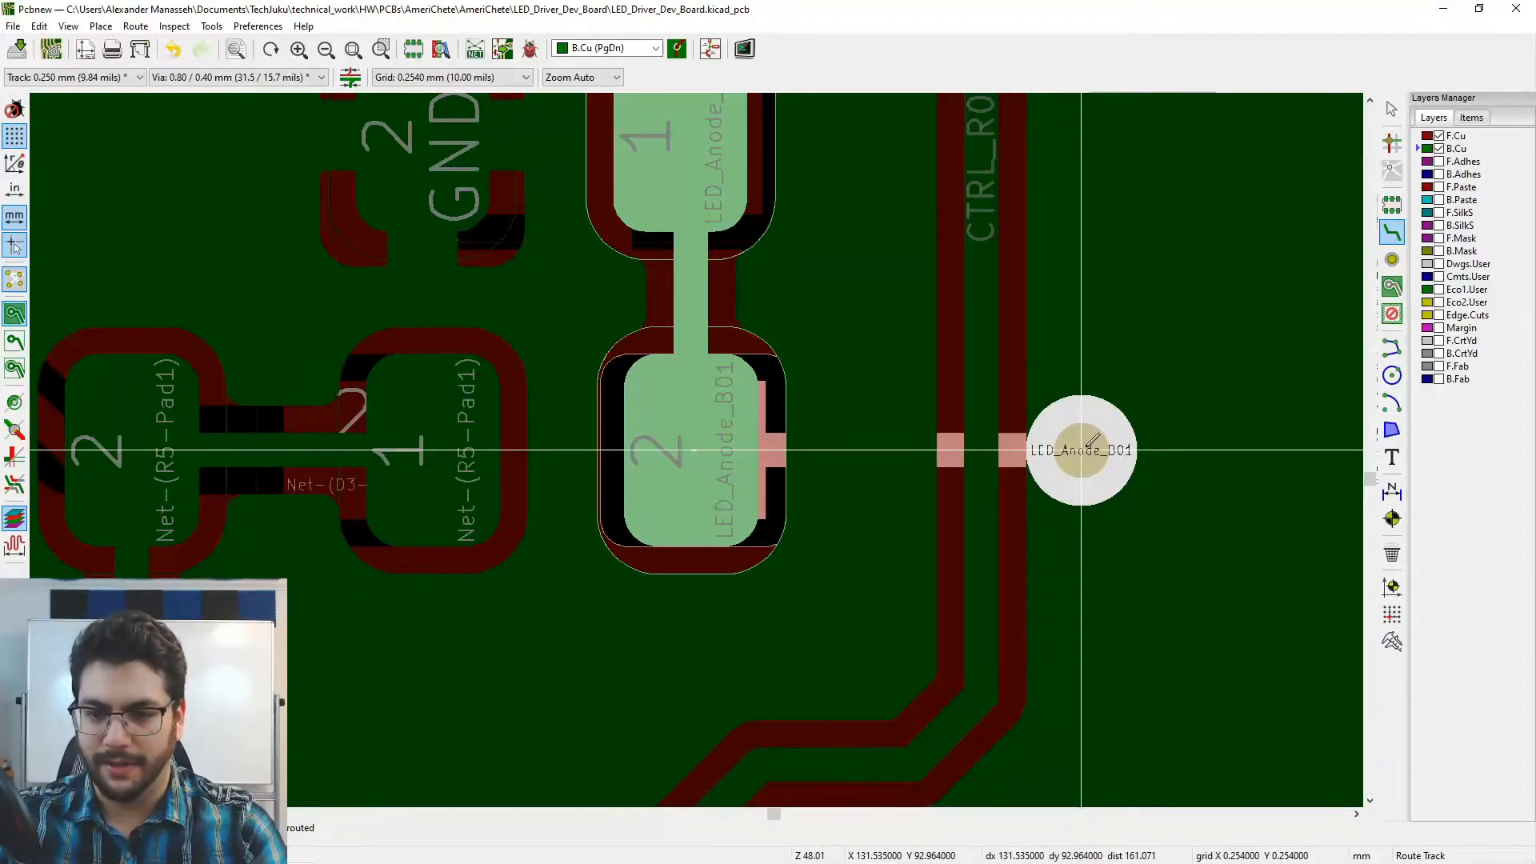
- Delete the newly placed LED_Anode_B01 via together with its F.Cu track
key("Escape")
key("Delete")
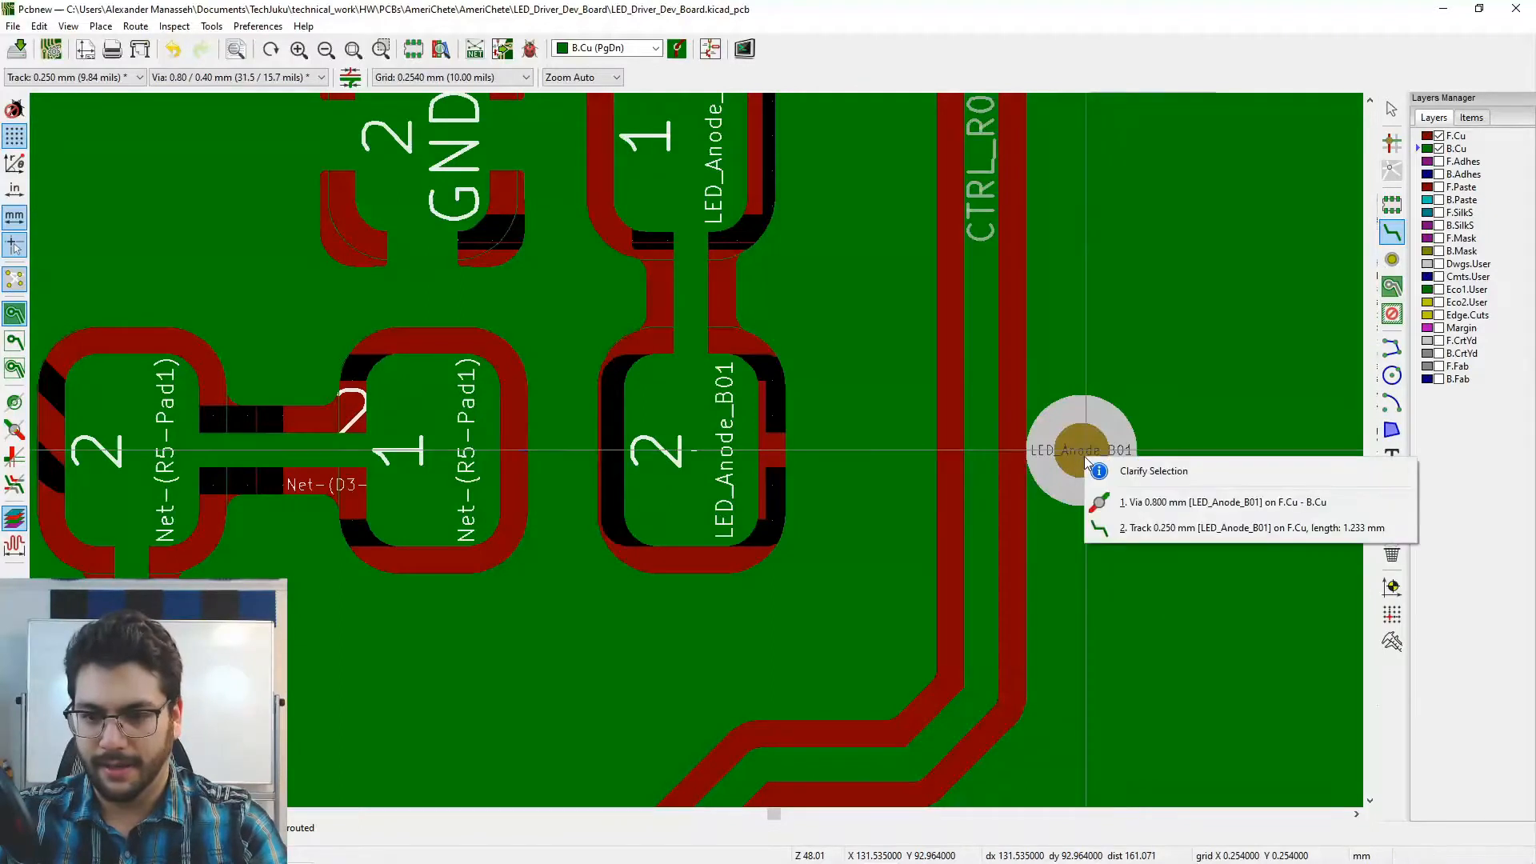
left_click(1120, 504)
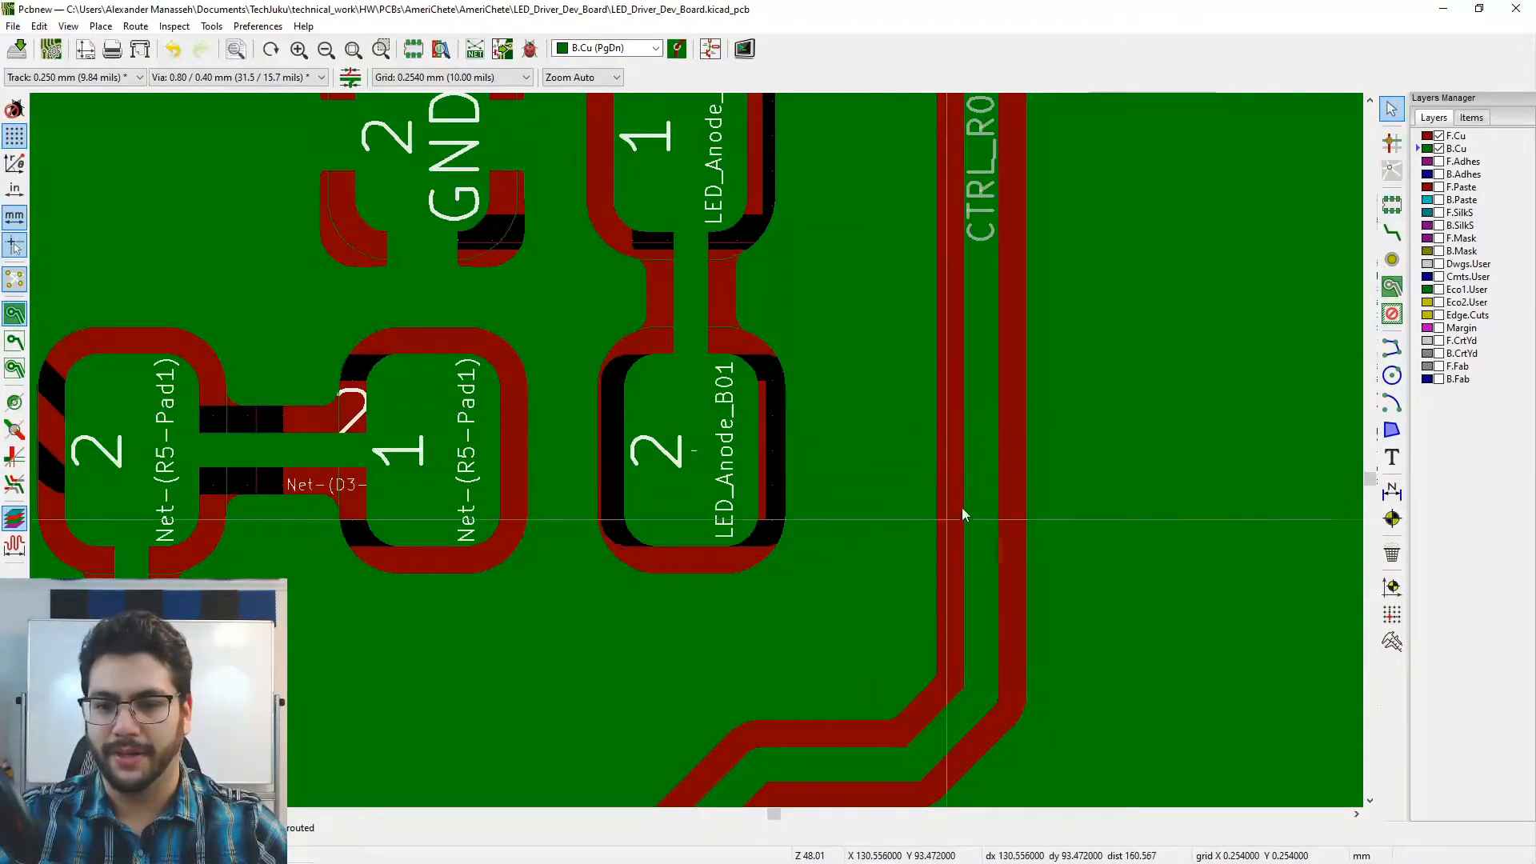
middle_click_drag(1056, 545, 934, 535)
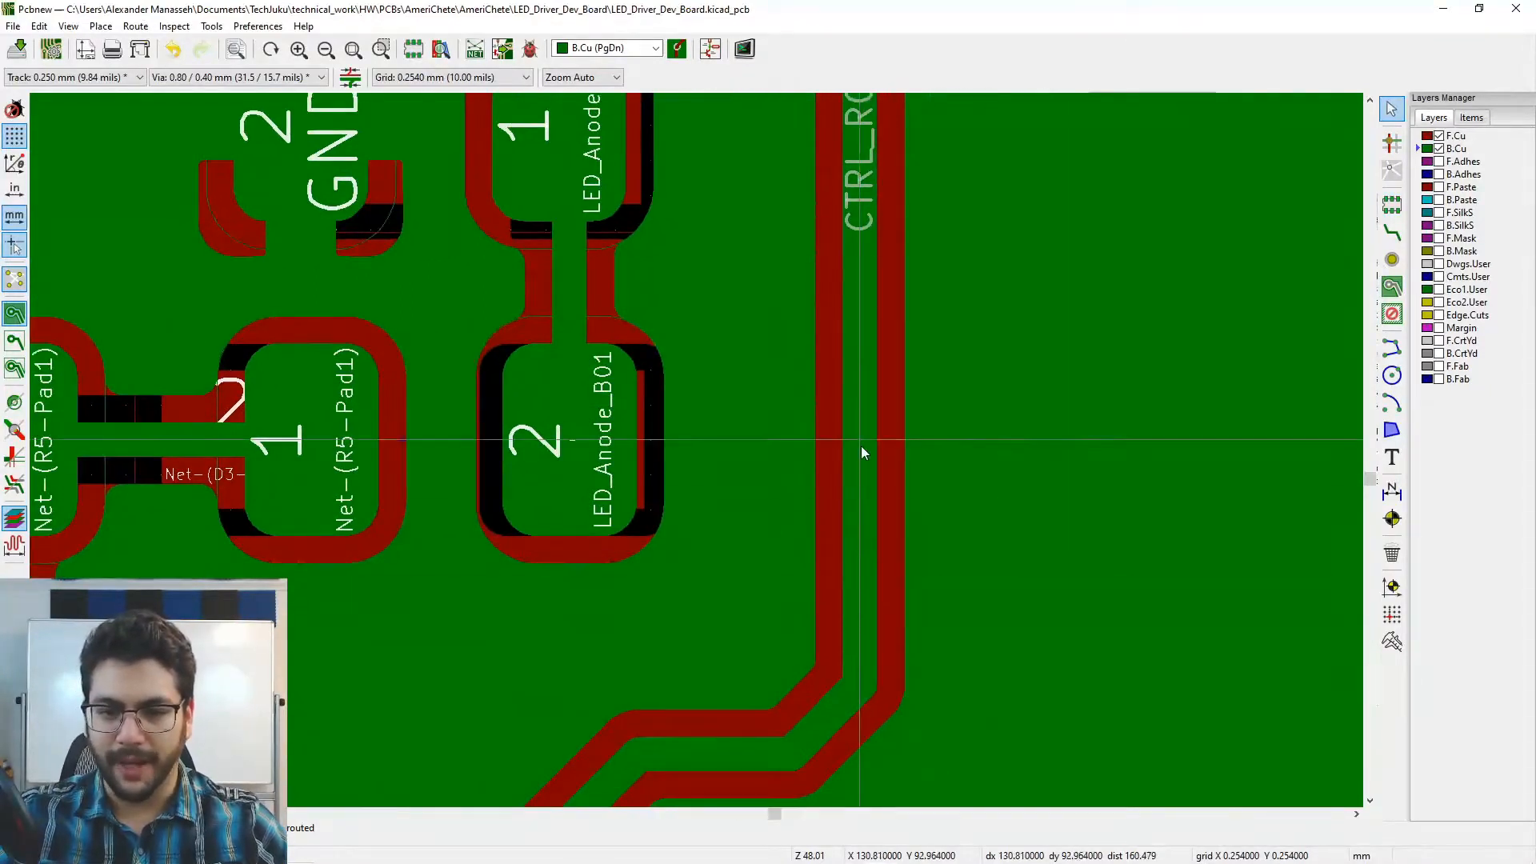
key("d")
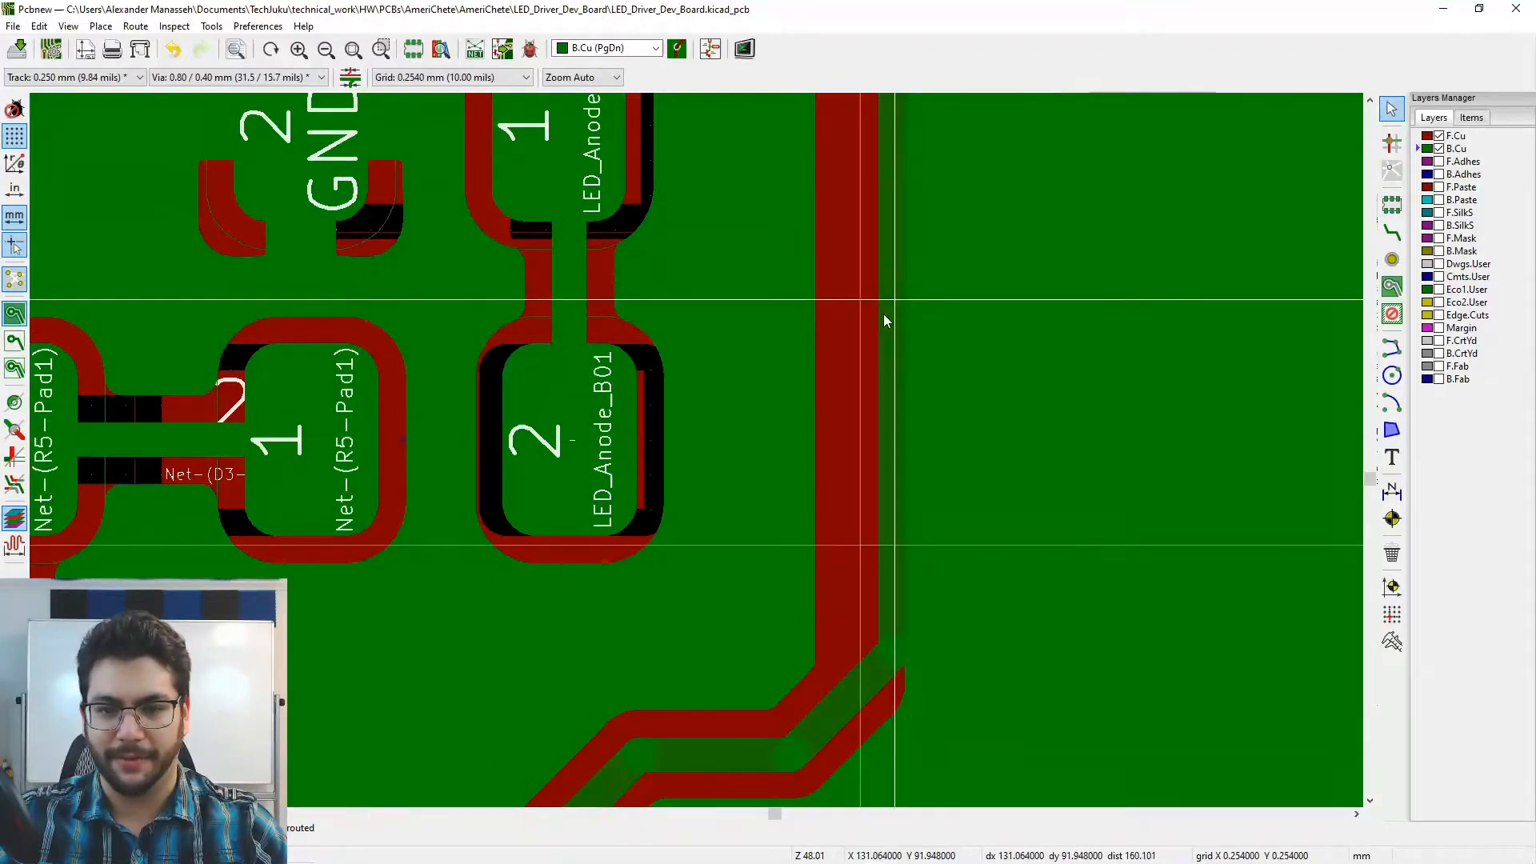
middle_click_drag(876, 320, 880, 433)
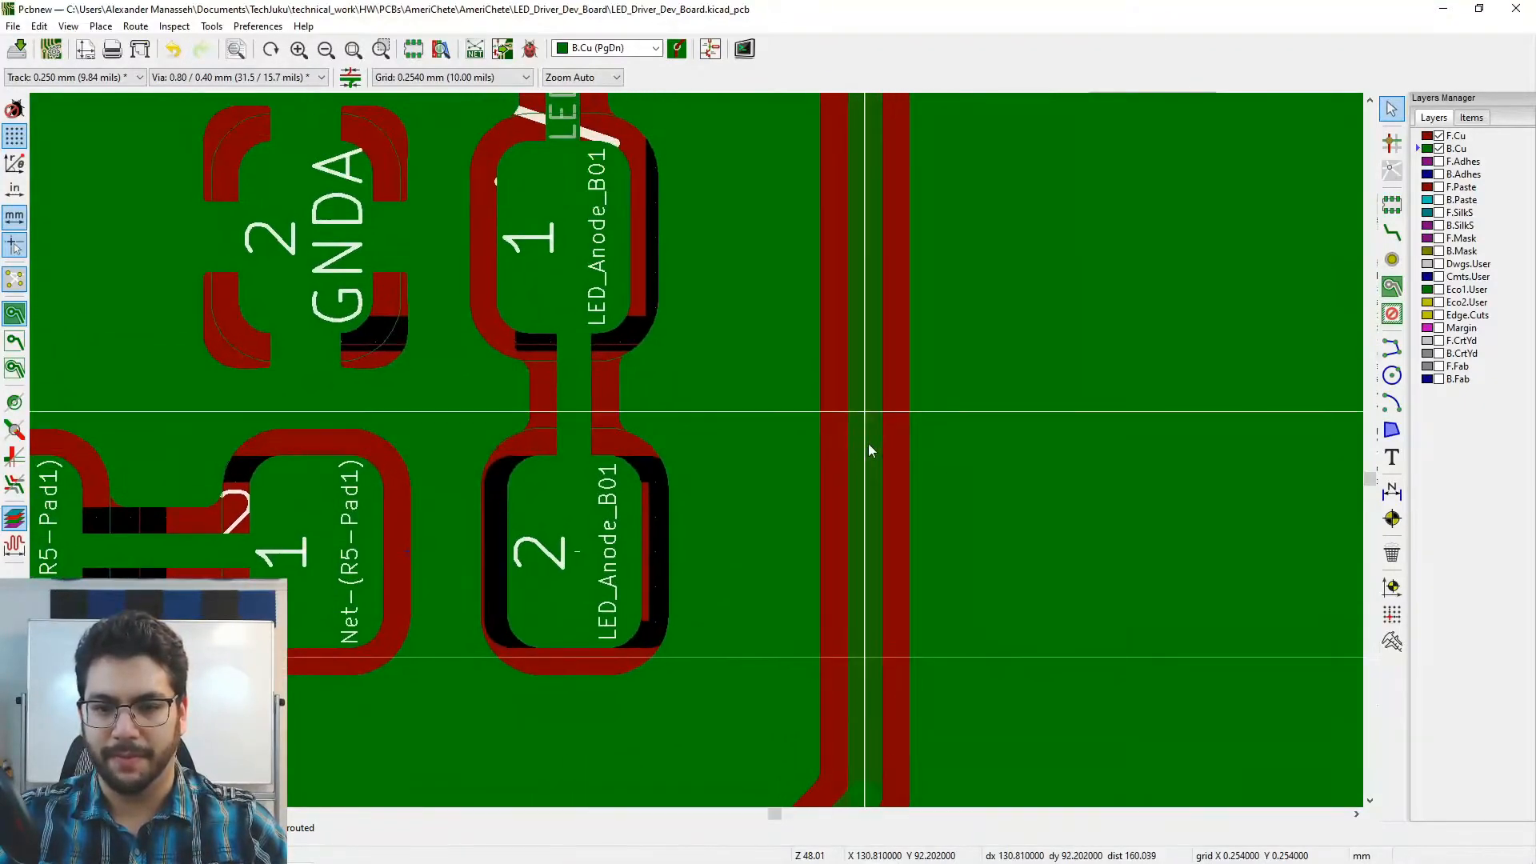
key("Escape")
- Shift the vertical CTRL_R01 track segment on B.Cu away from the LED_Anode_B01 pads and refill the copper zones
middle_click_drag(887, 628, 885, 550)
middle_click_drag(898, 139, 916, 438)
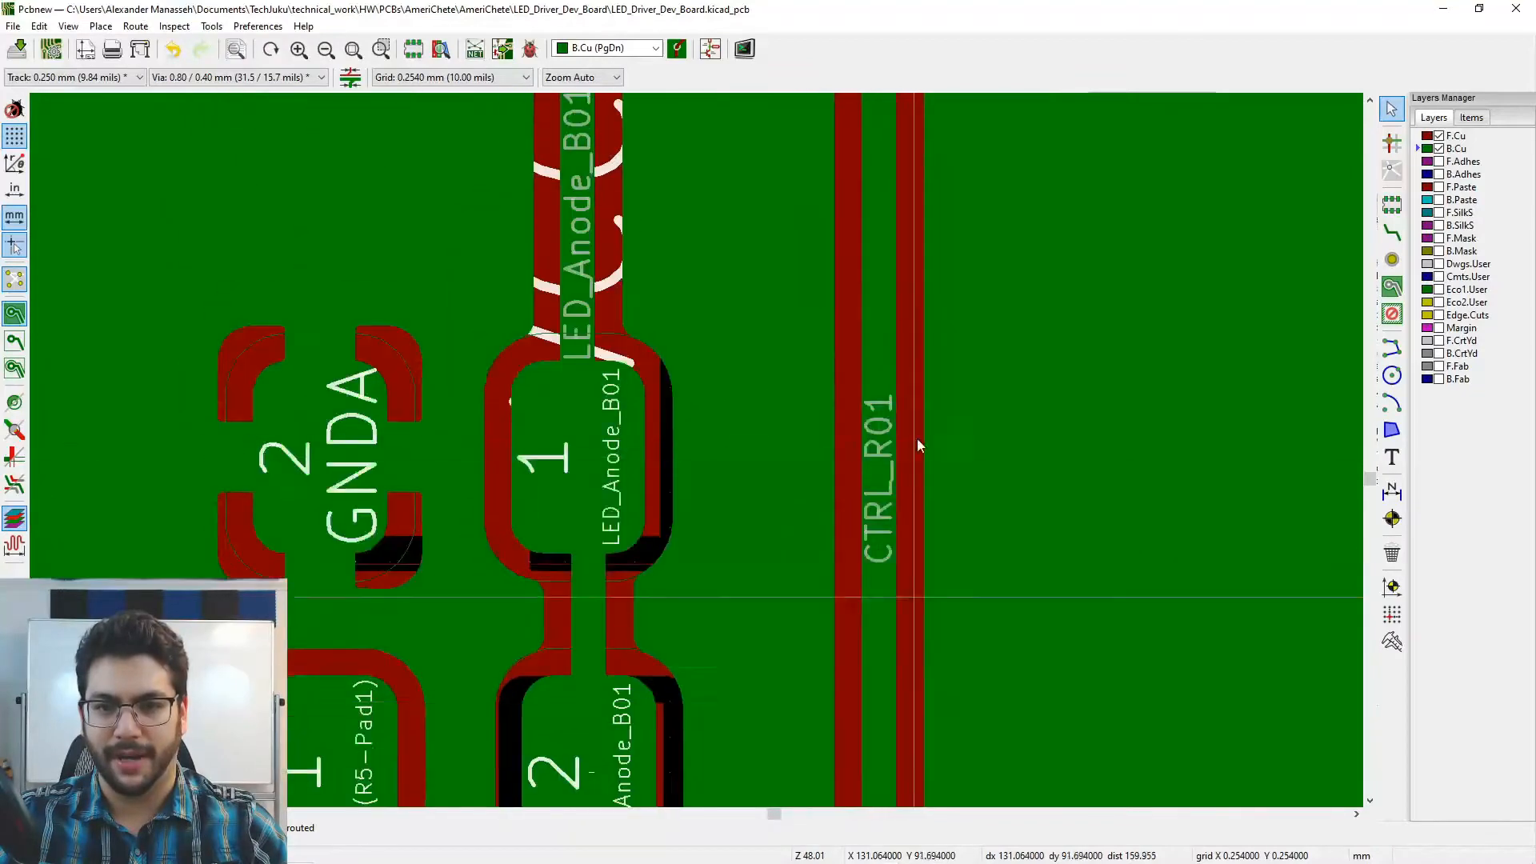
scroll(916, 438, "down", 3)
scroll(727, 507, "down", 3)
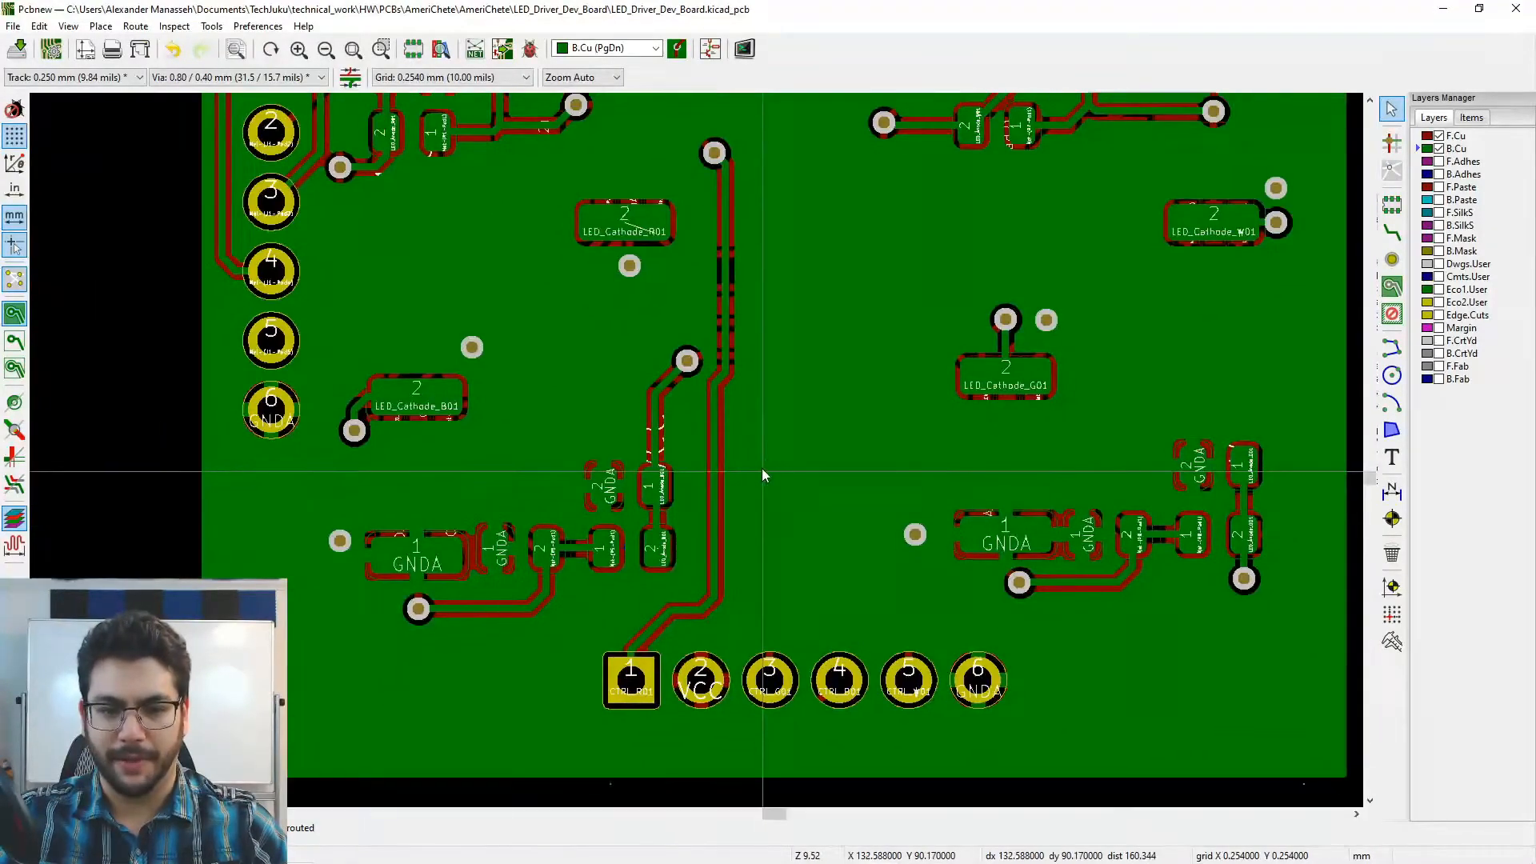
key("d")
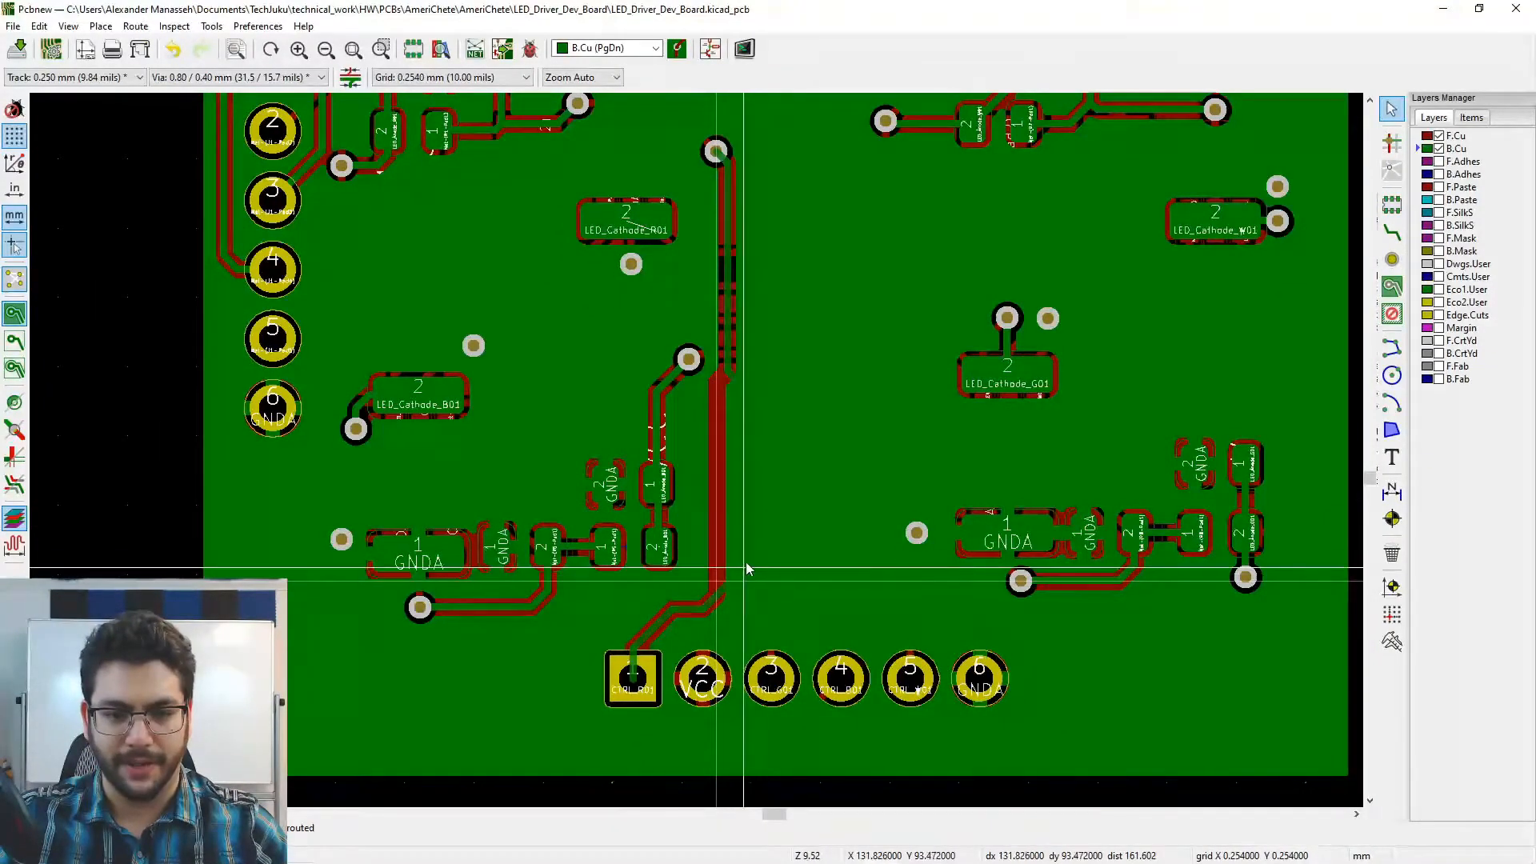
left_click(748, 560)
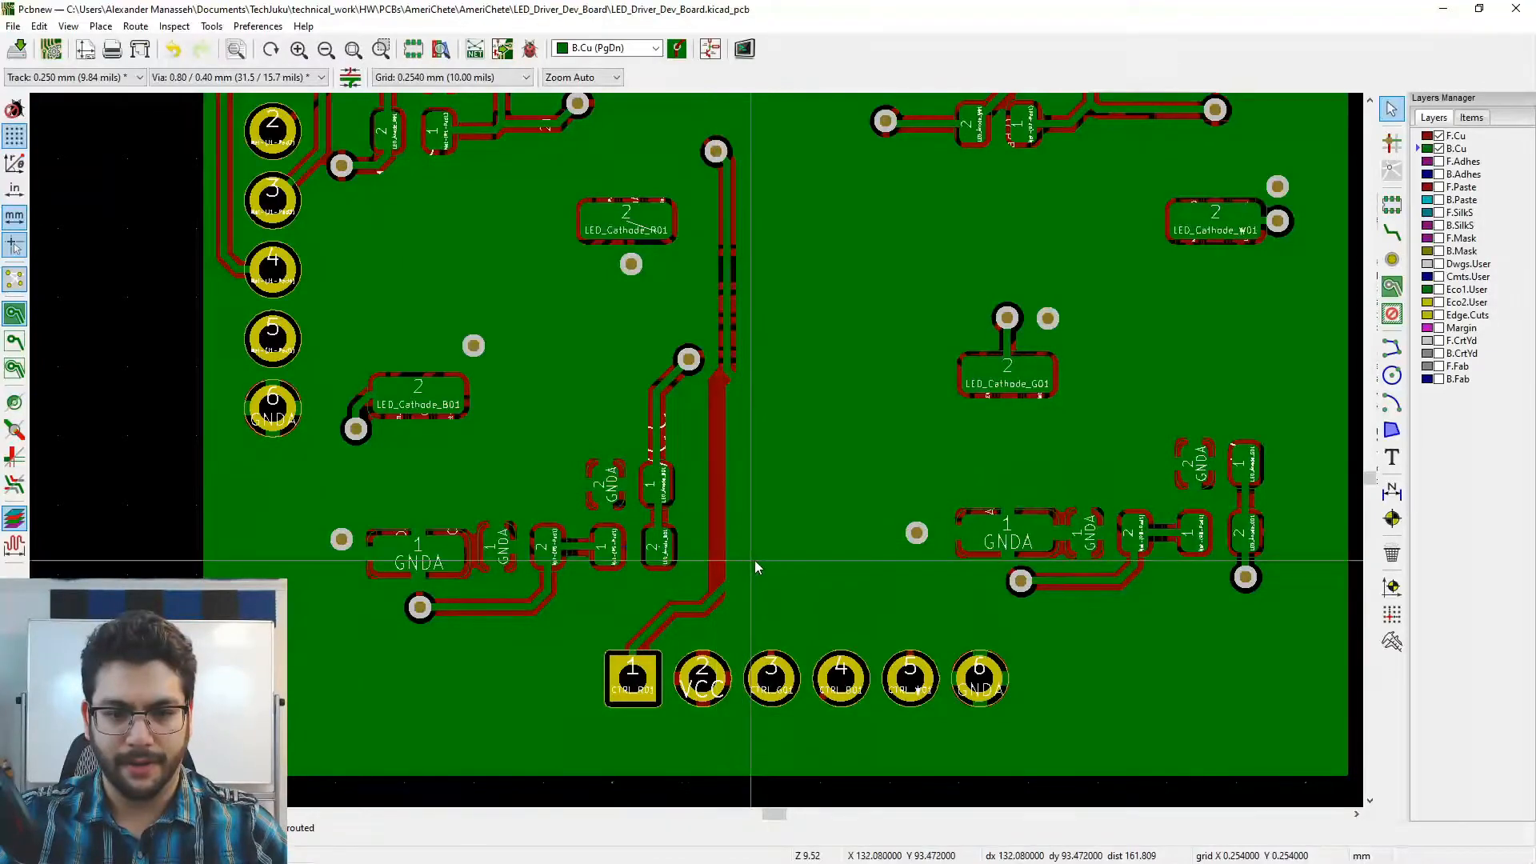
middle_click_drag(842, 532, 877, 508)
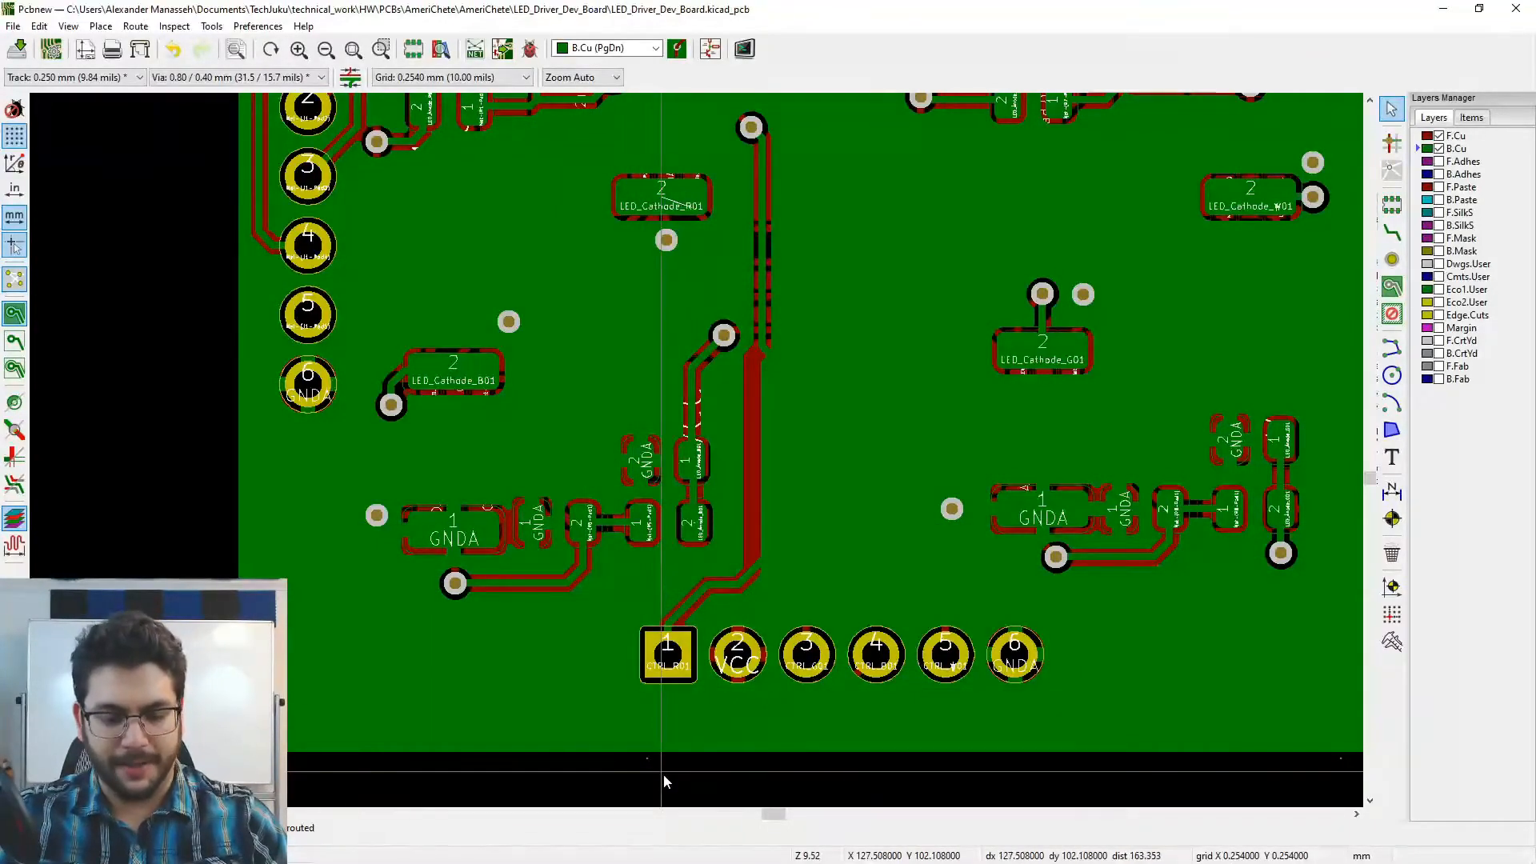
key("b")
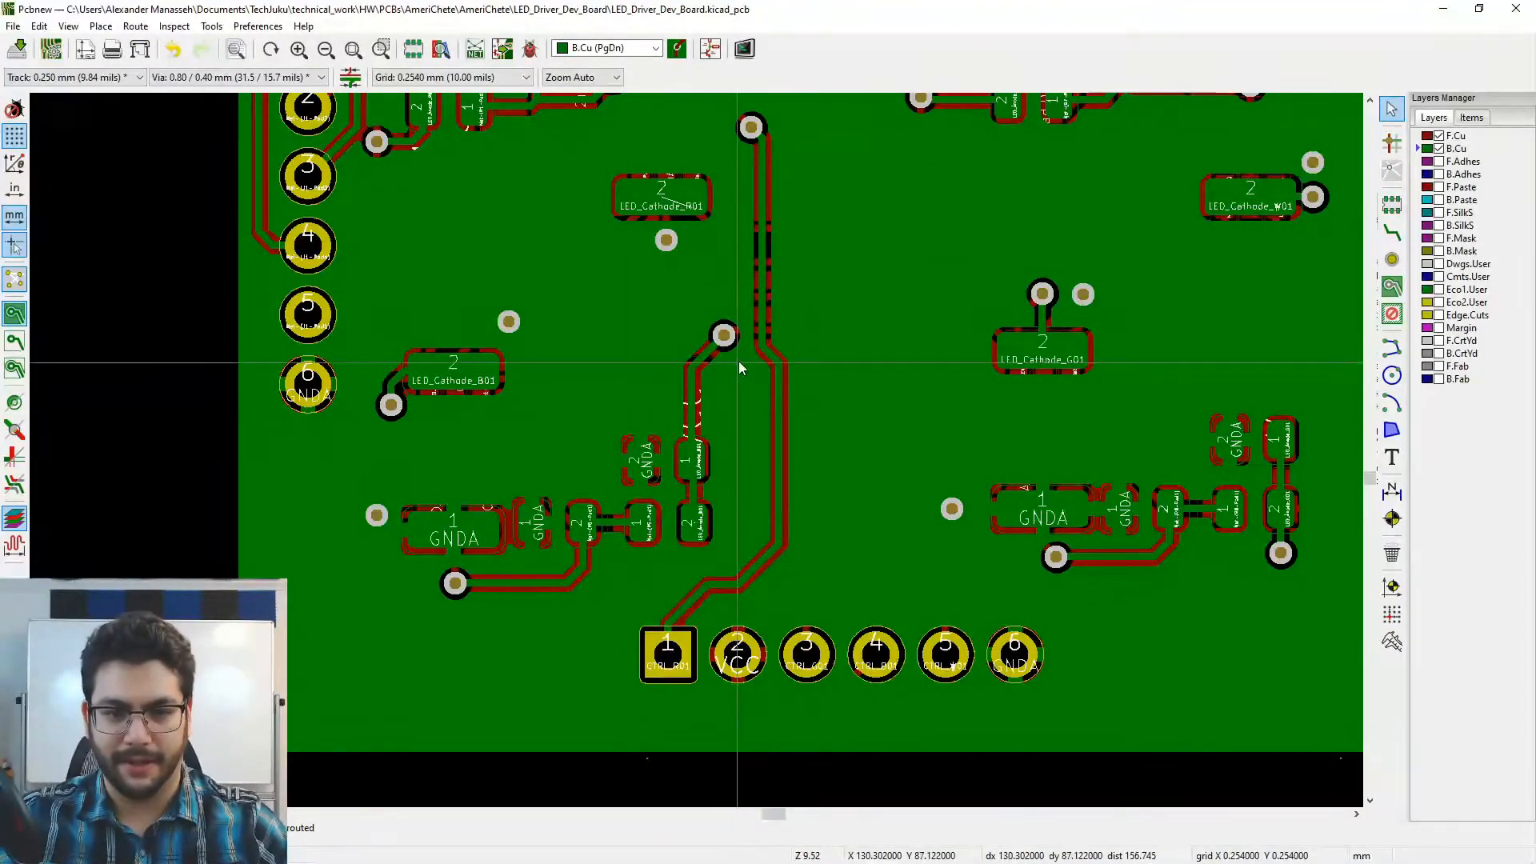
- Route a B.Cu track from LED_Anode_B01 pad 2 toward the CTRL_R01 track and end it with a via in the freed space
scroll(694, 516, "up", 5)
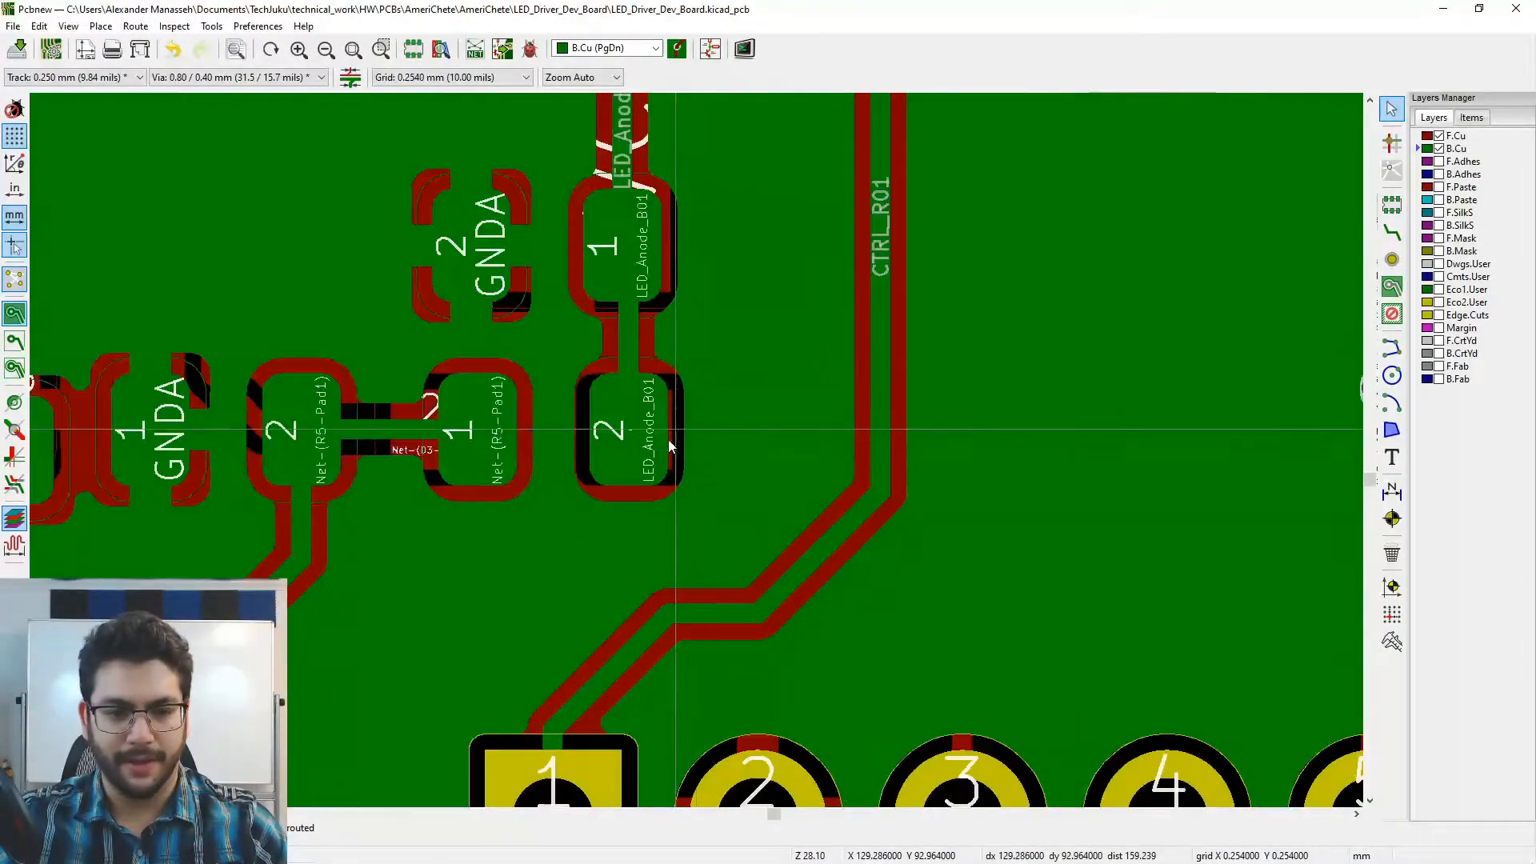
key("x")
key("Escape")
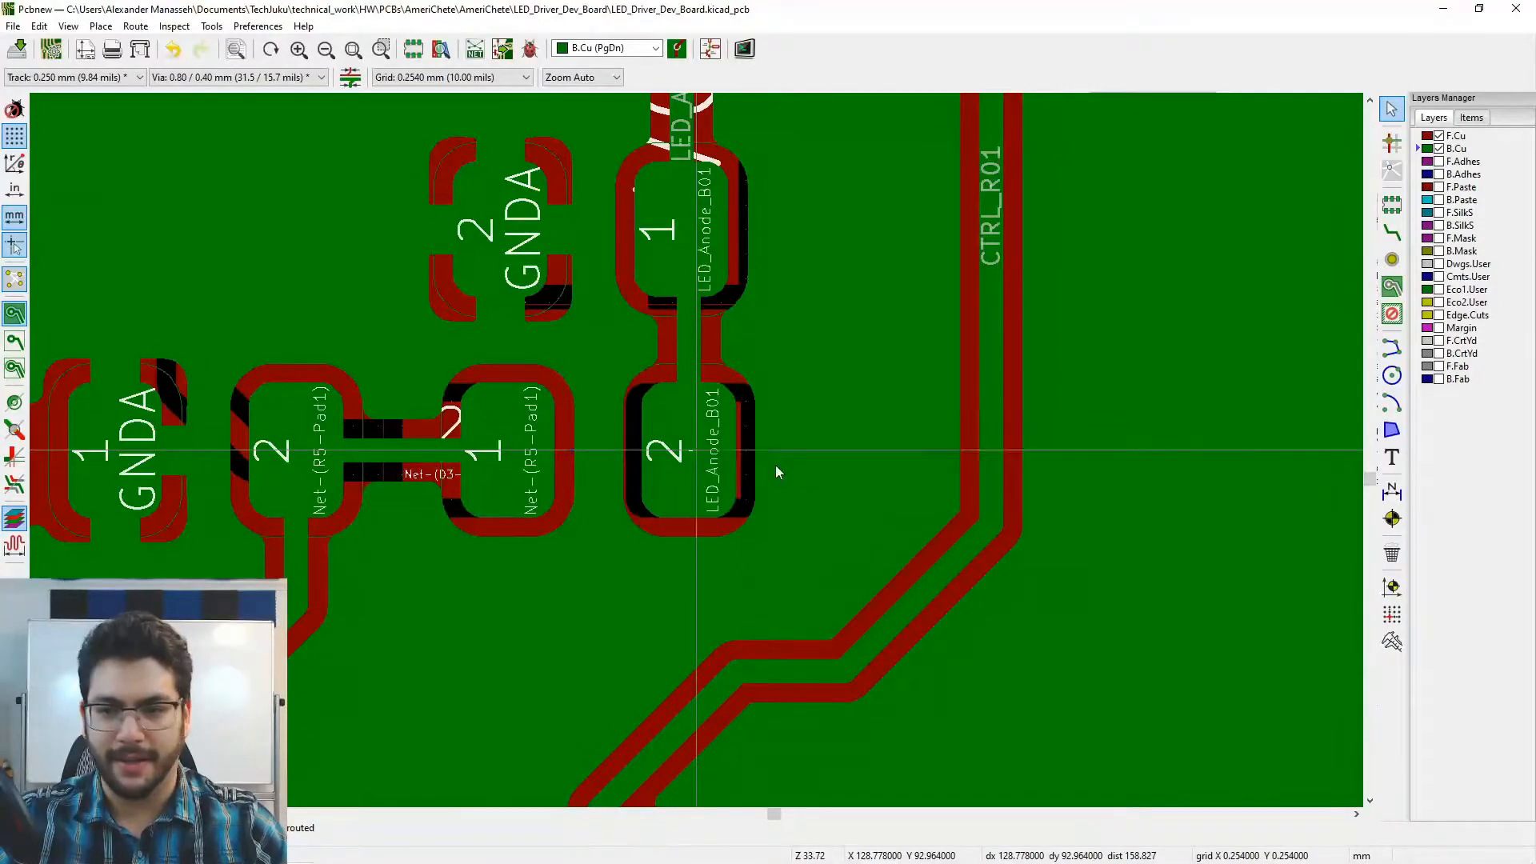
left_click(694, 449)
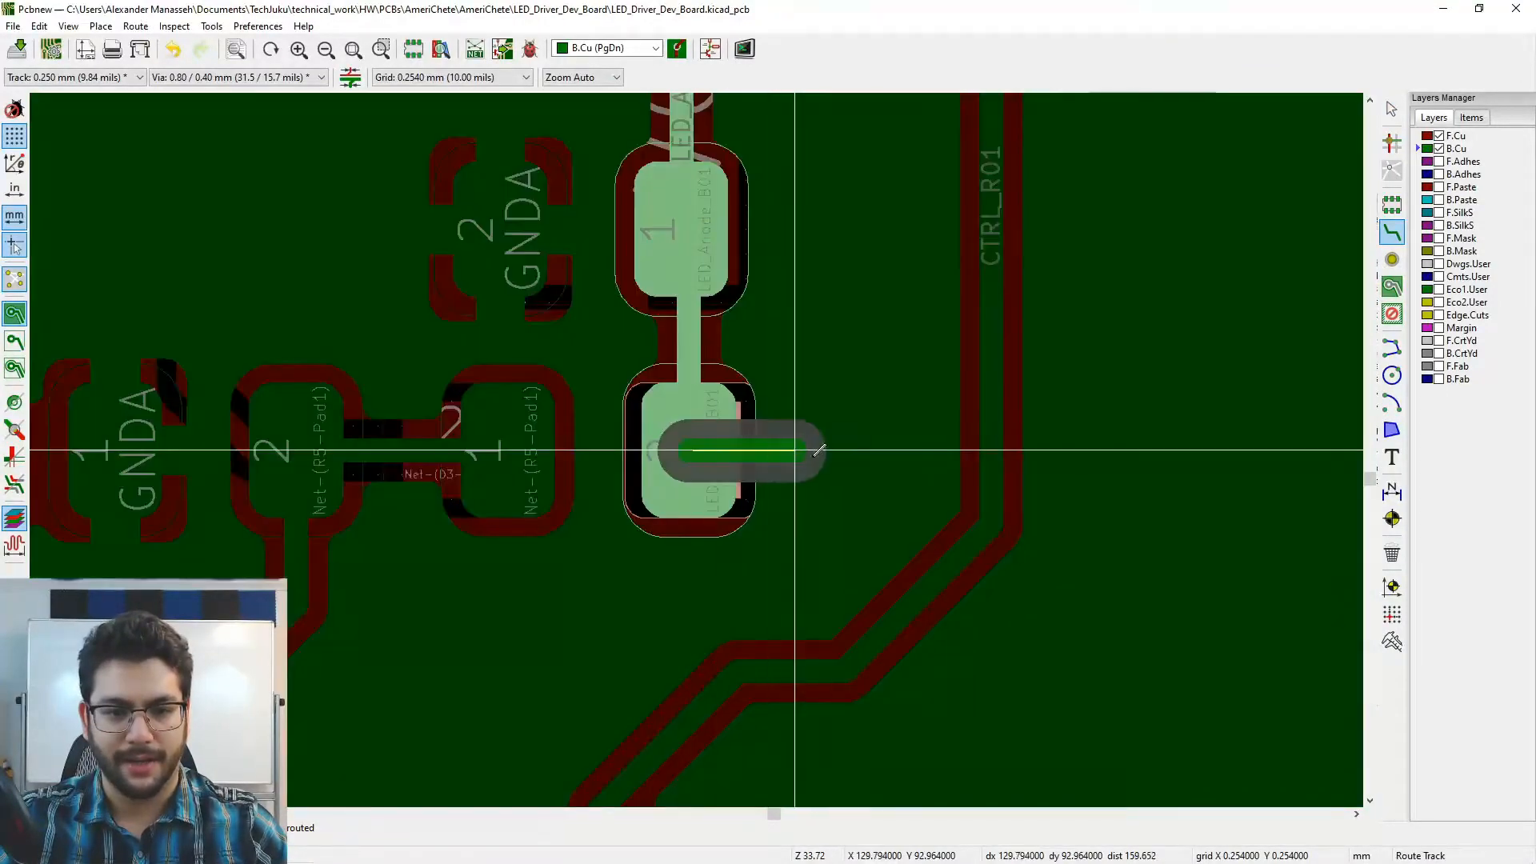
double_click(869, 450)
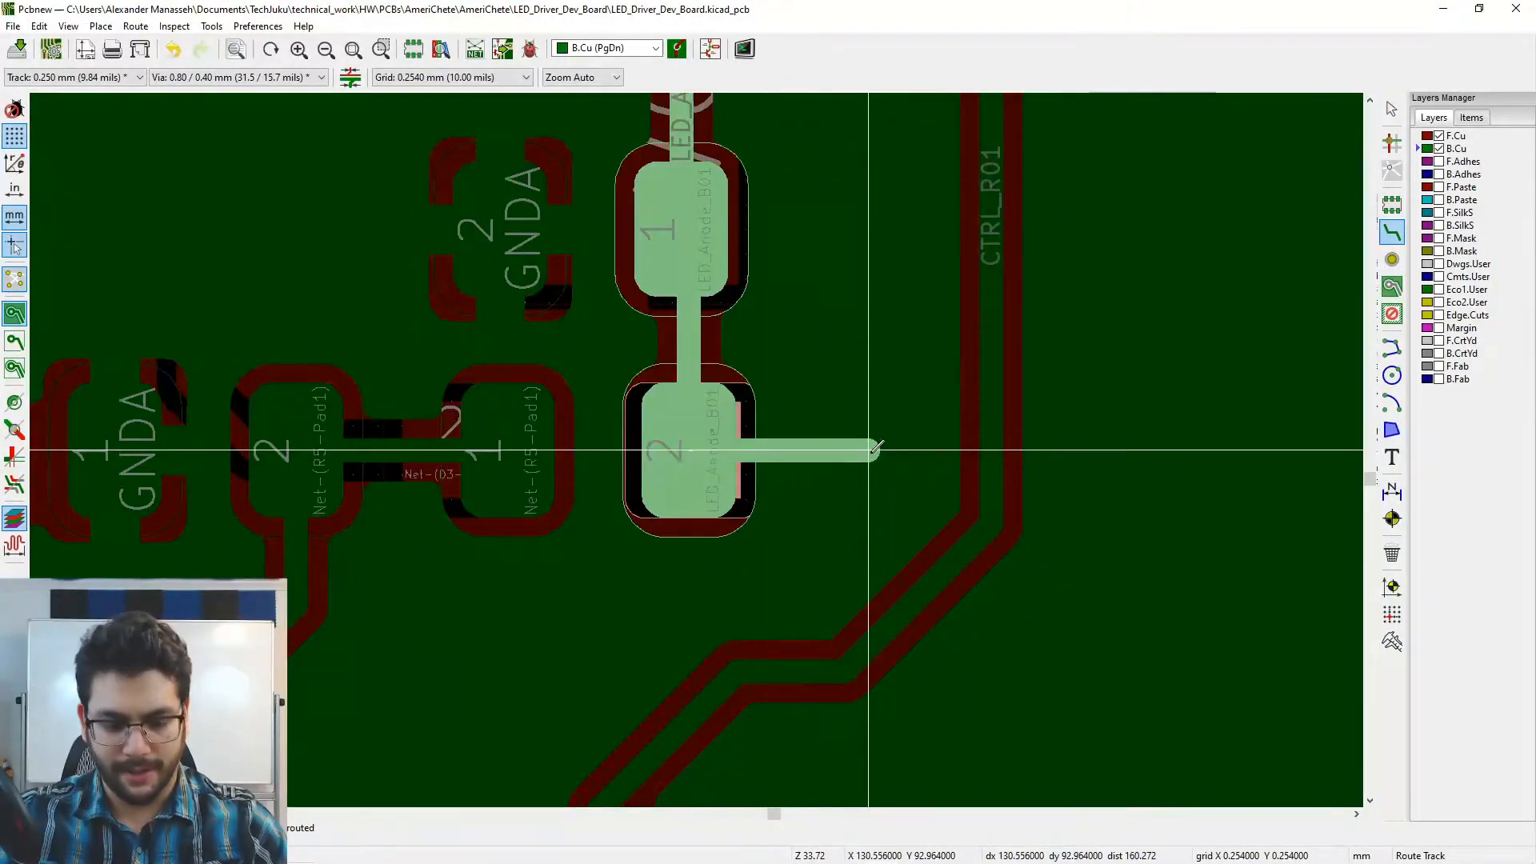
key("v")
left_click(870, 450)
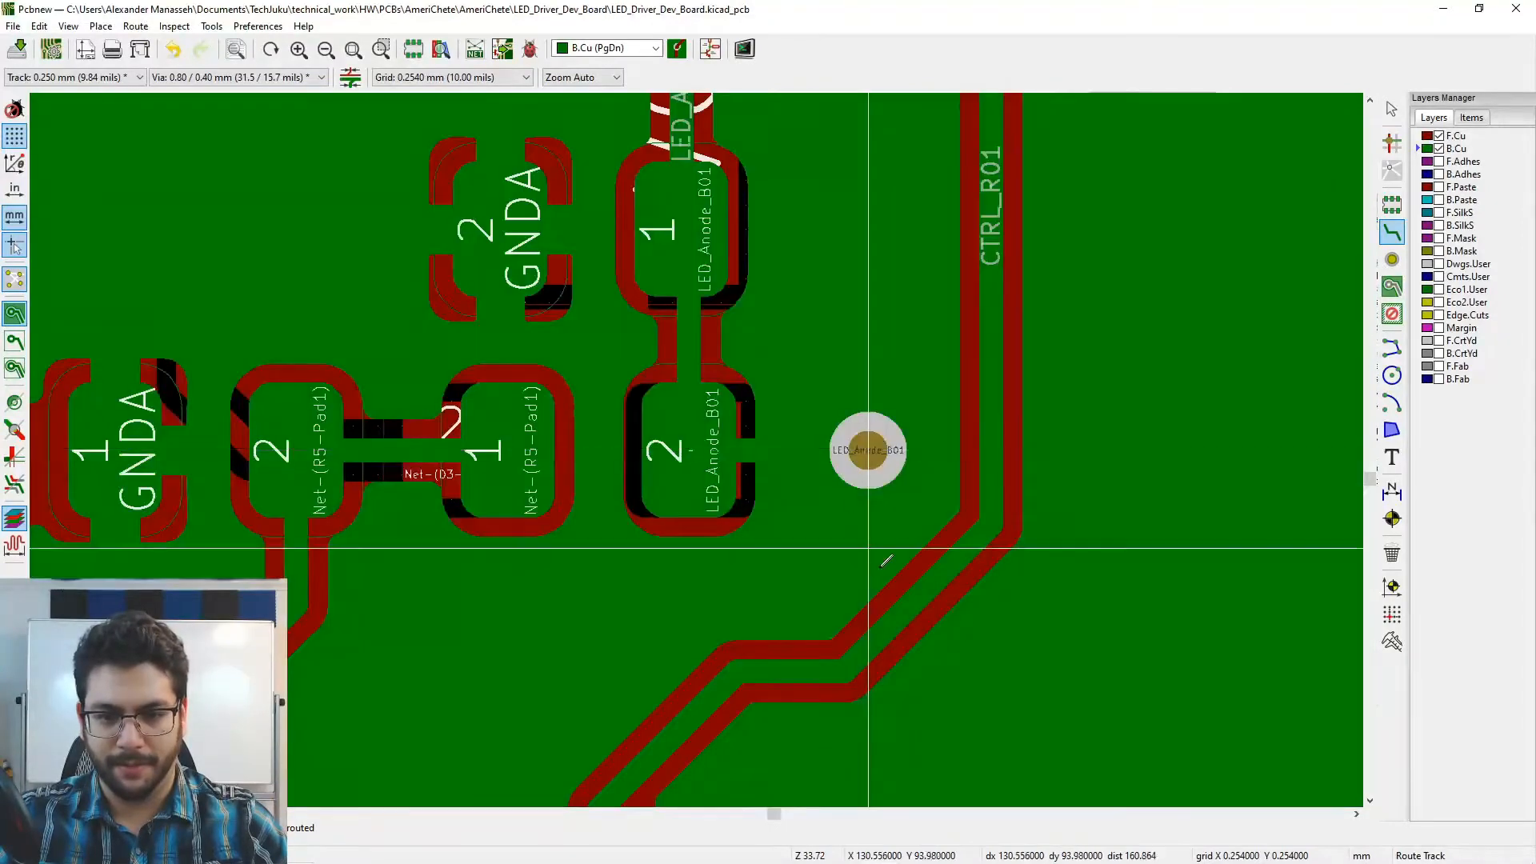
- Switch the active layer to F.Cu and try routing a short track upward from the new LED_Anode_B01 via
left_click(869, 450)
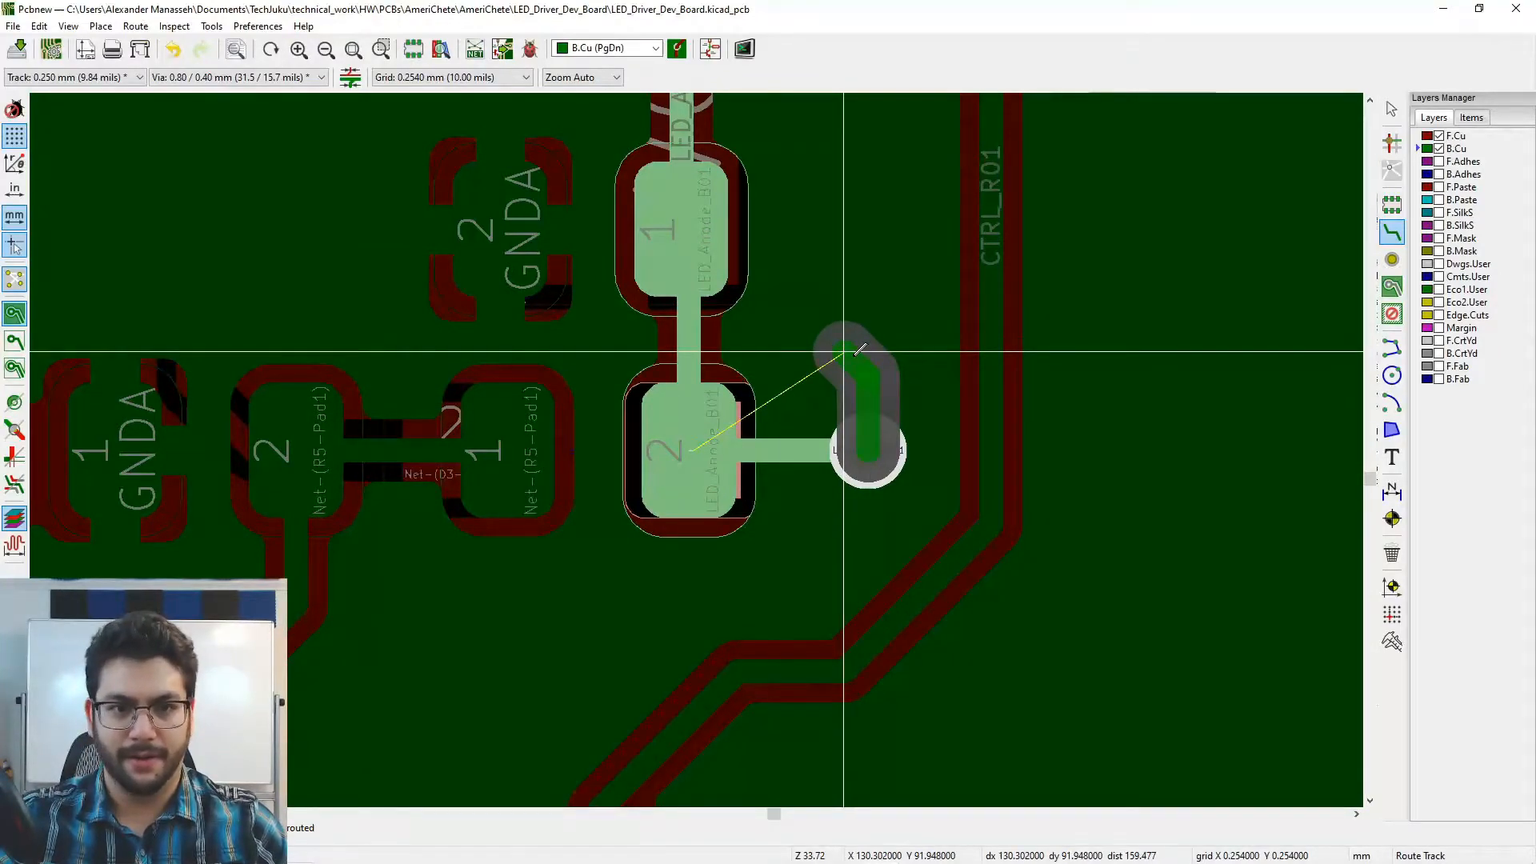
key("Page_Up")
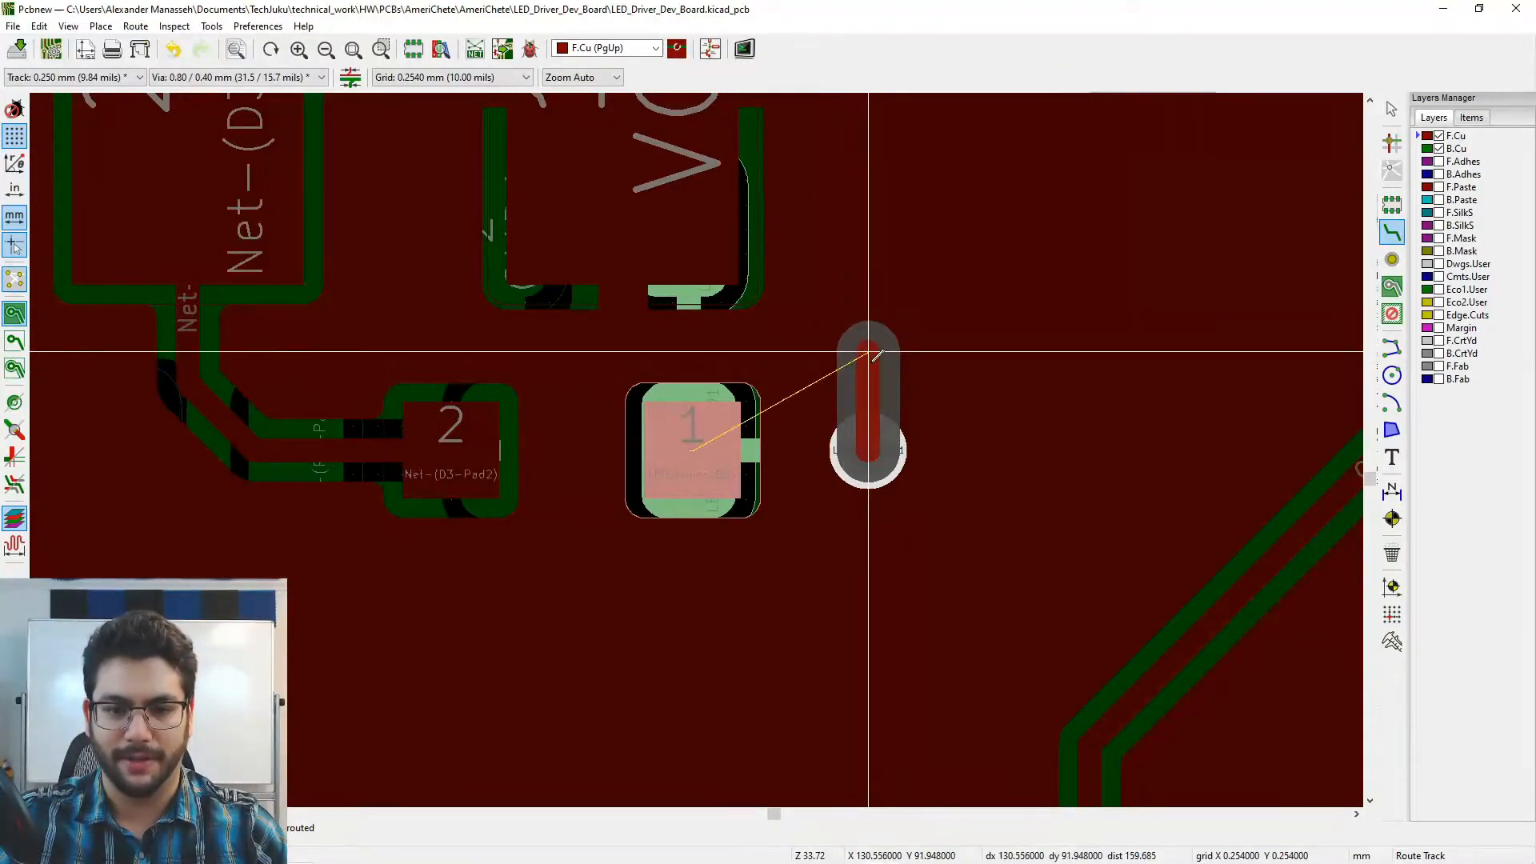
double_click(874, 355)
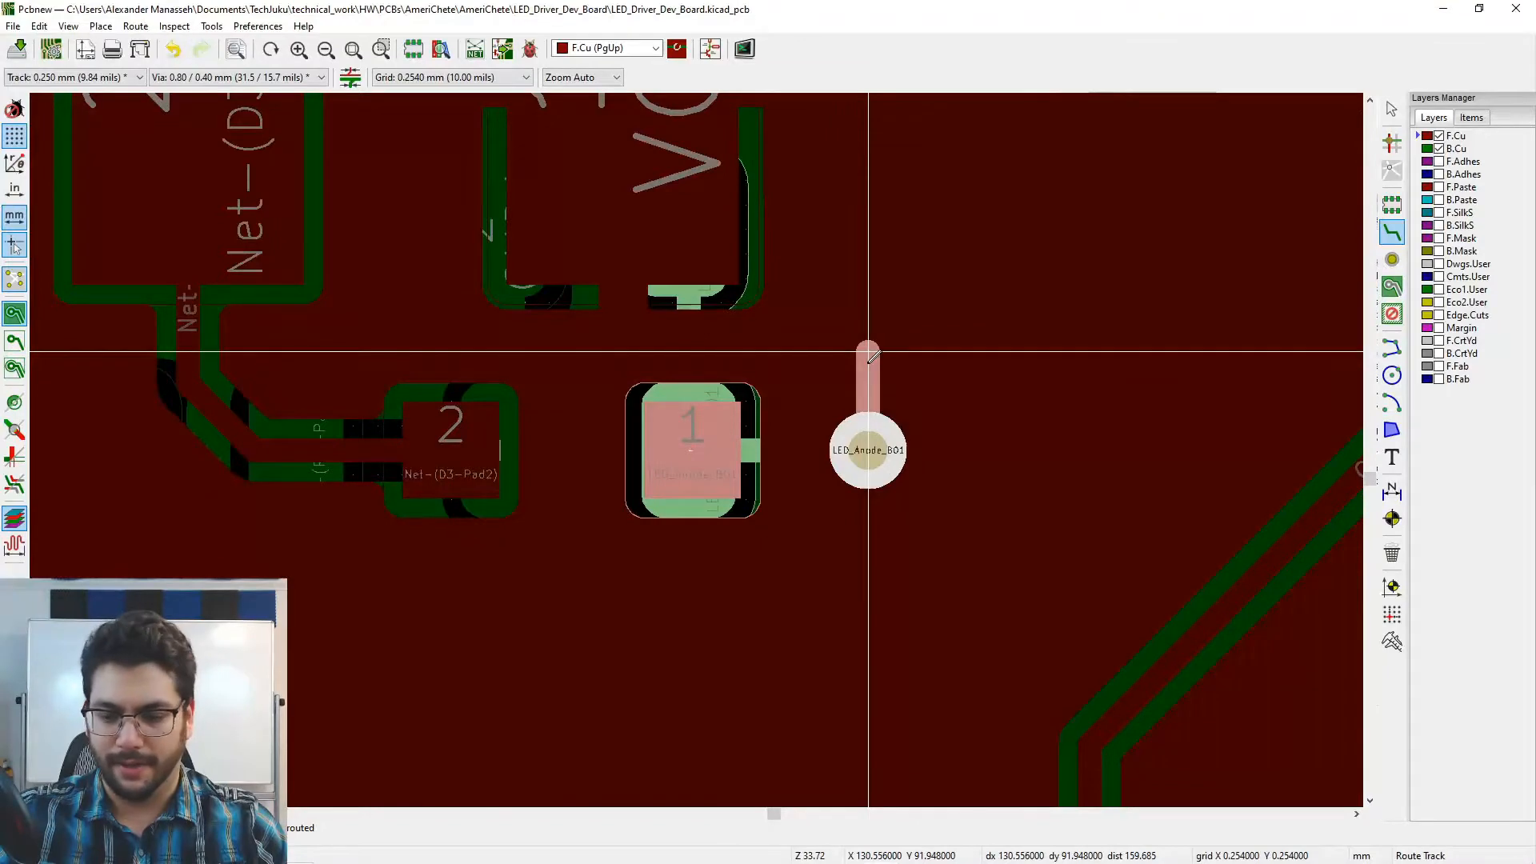
left_click(874, 354)
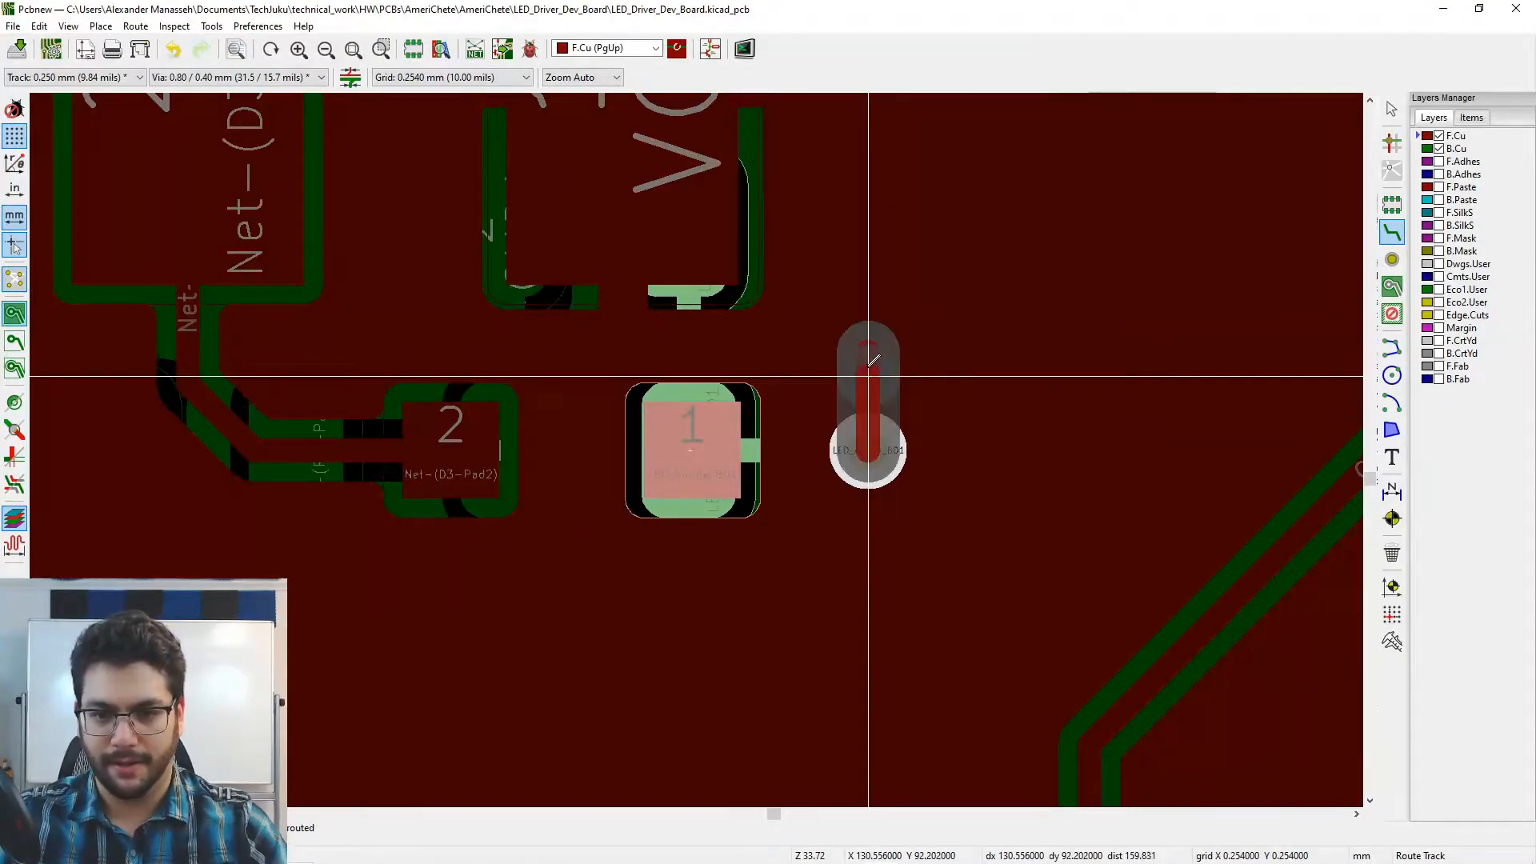
key("Escape")
key("Escape")
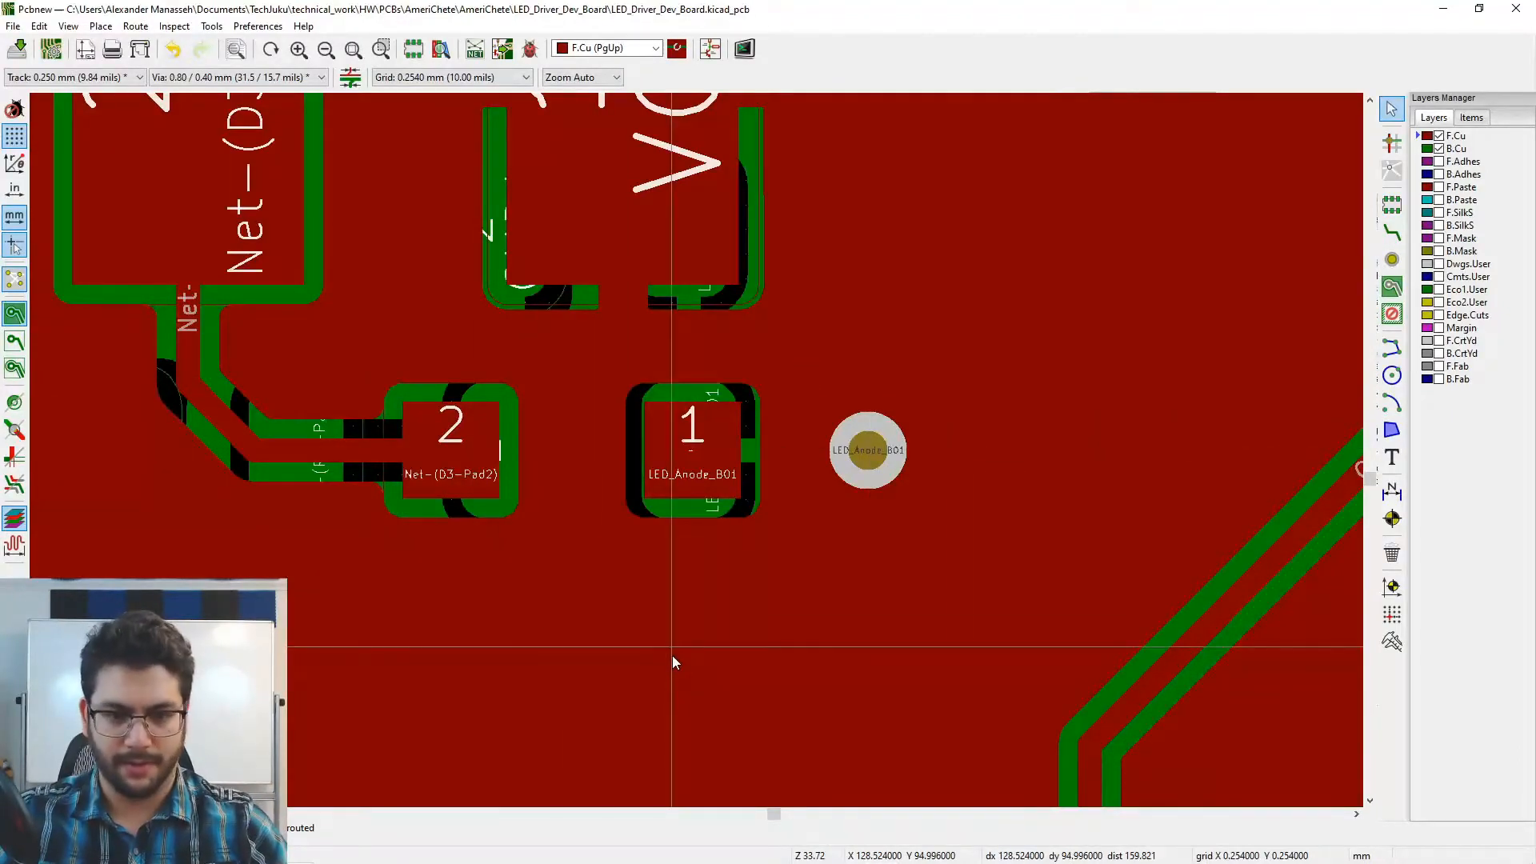
- Route an F.Cu track between the new LED_Anode_B01 via and pad 1 of D3, refilling the copper zones around the connection
key("b")
left_click(1392, 232)
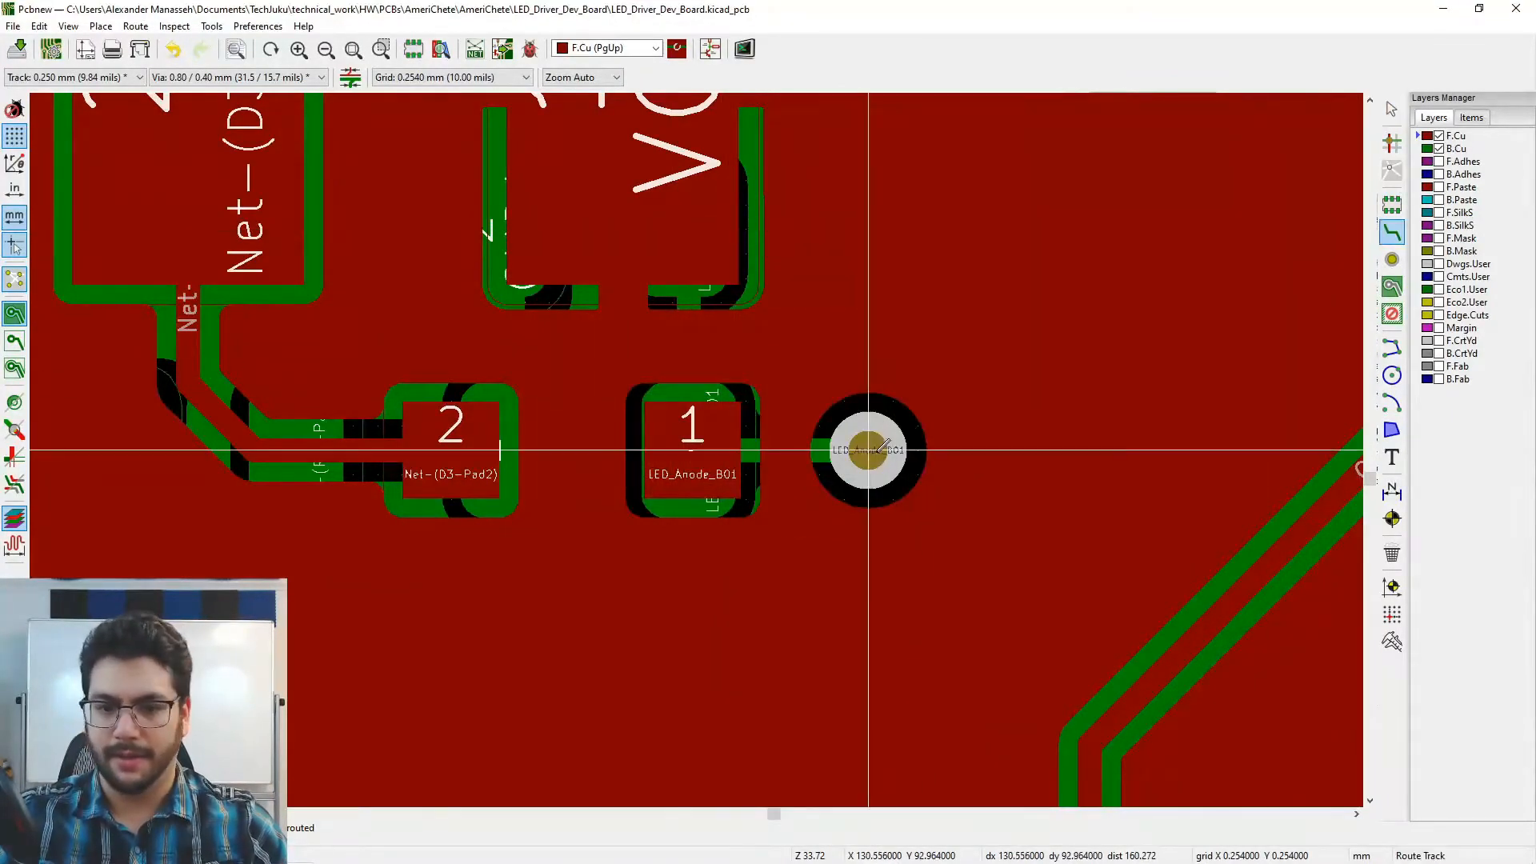
left_click(868, 449)
left_click(704, 446)
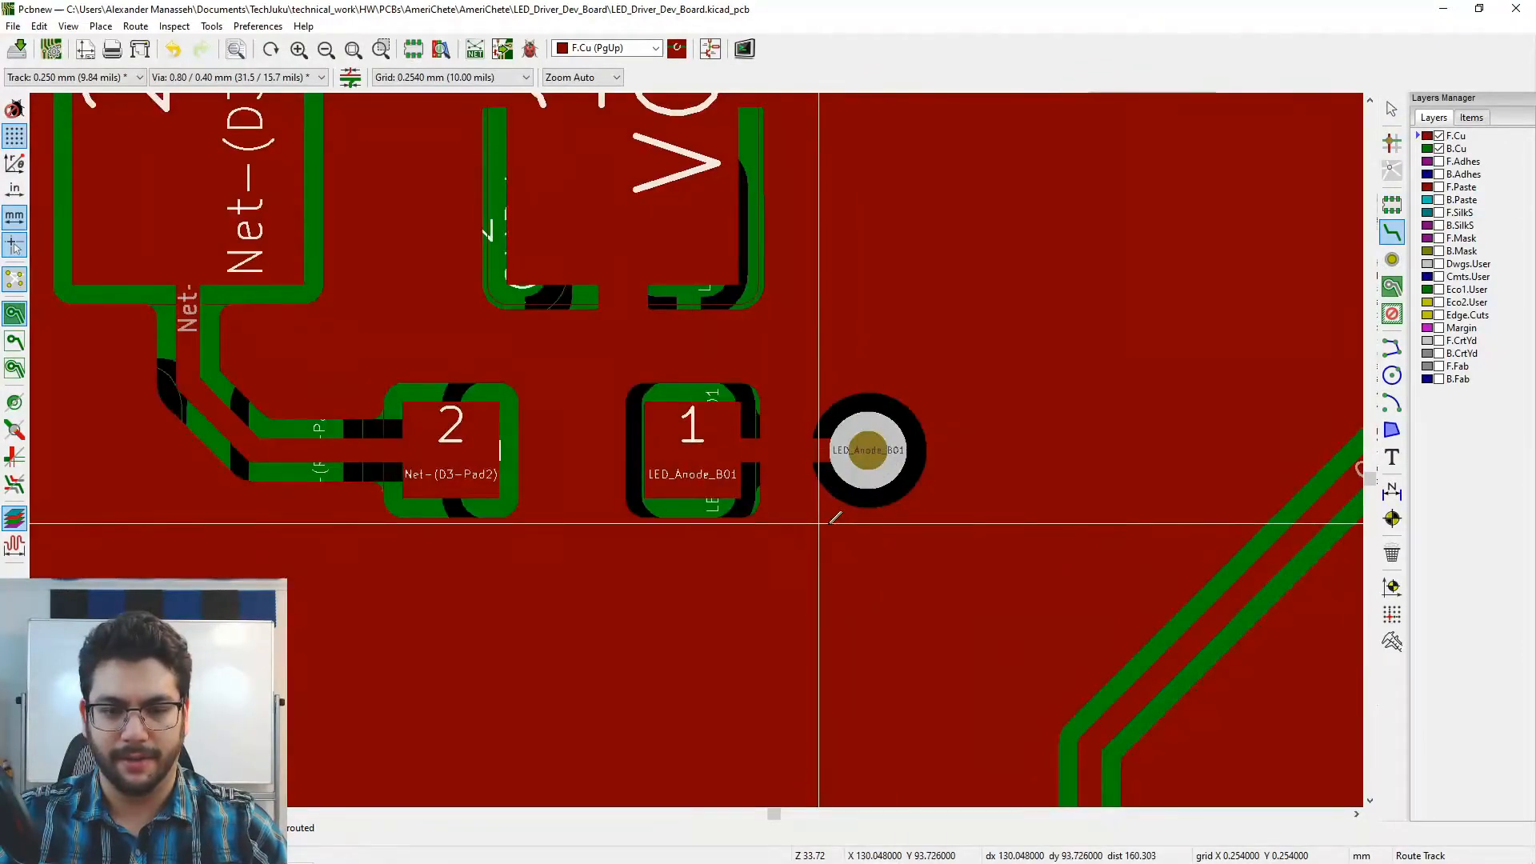
key("Escape")
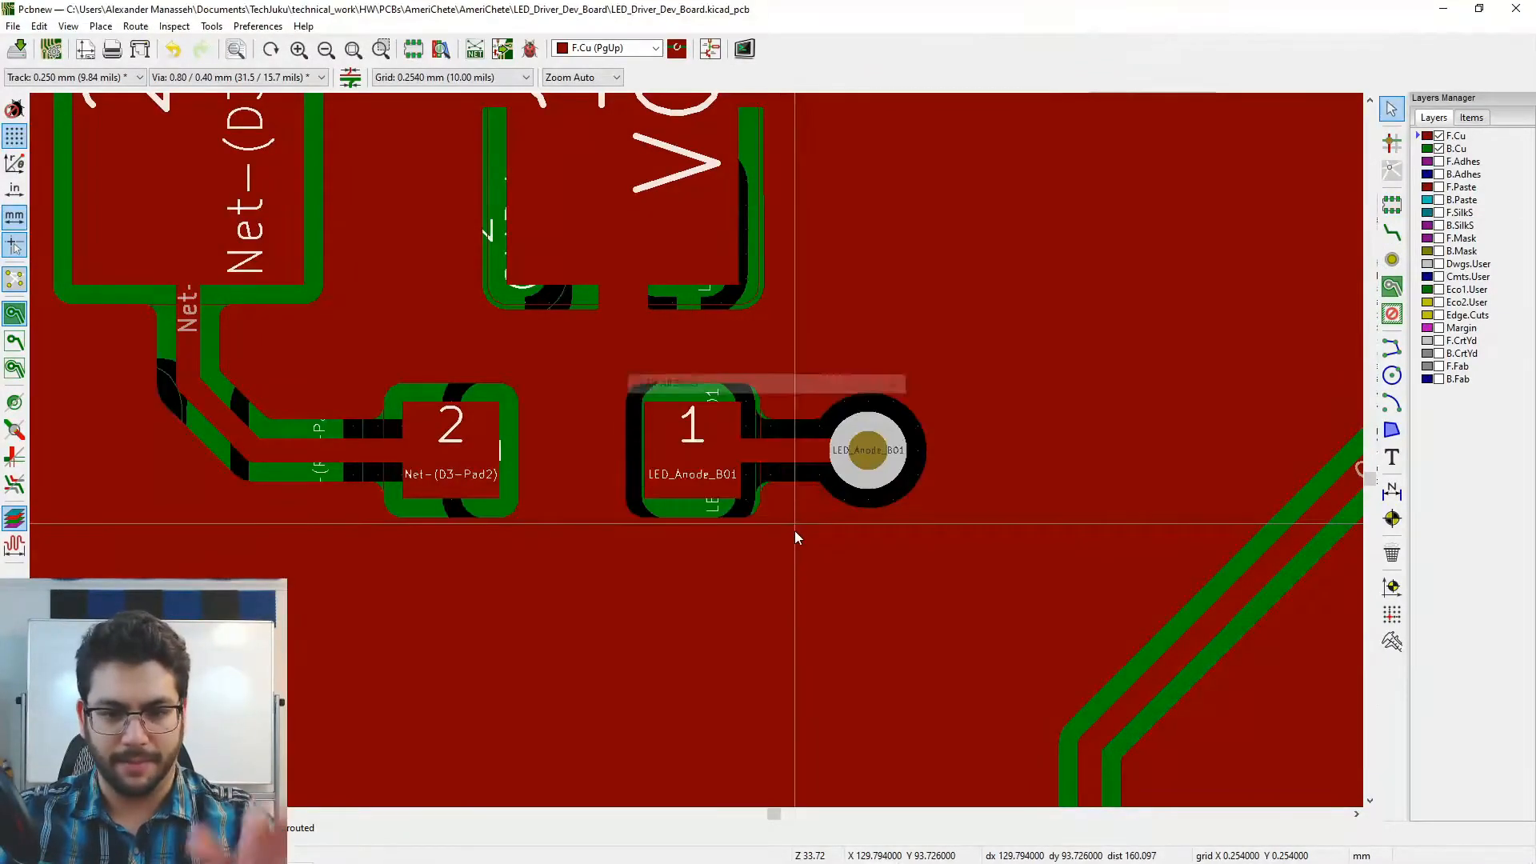
scroll(769, 550, "down", 6)
scroll(696, 449, "up", 10)
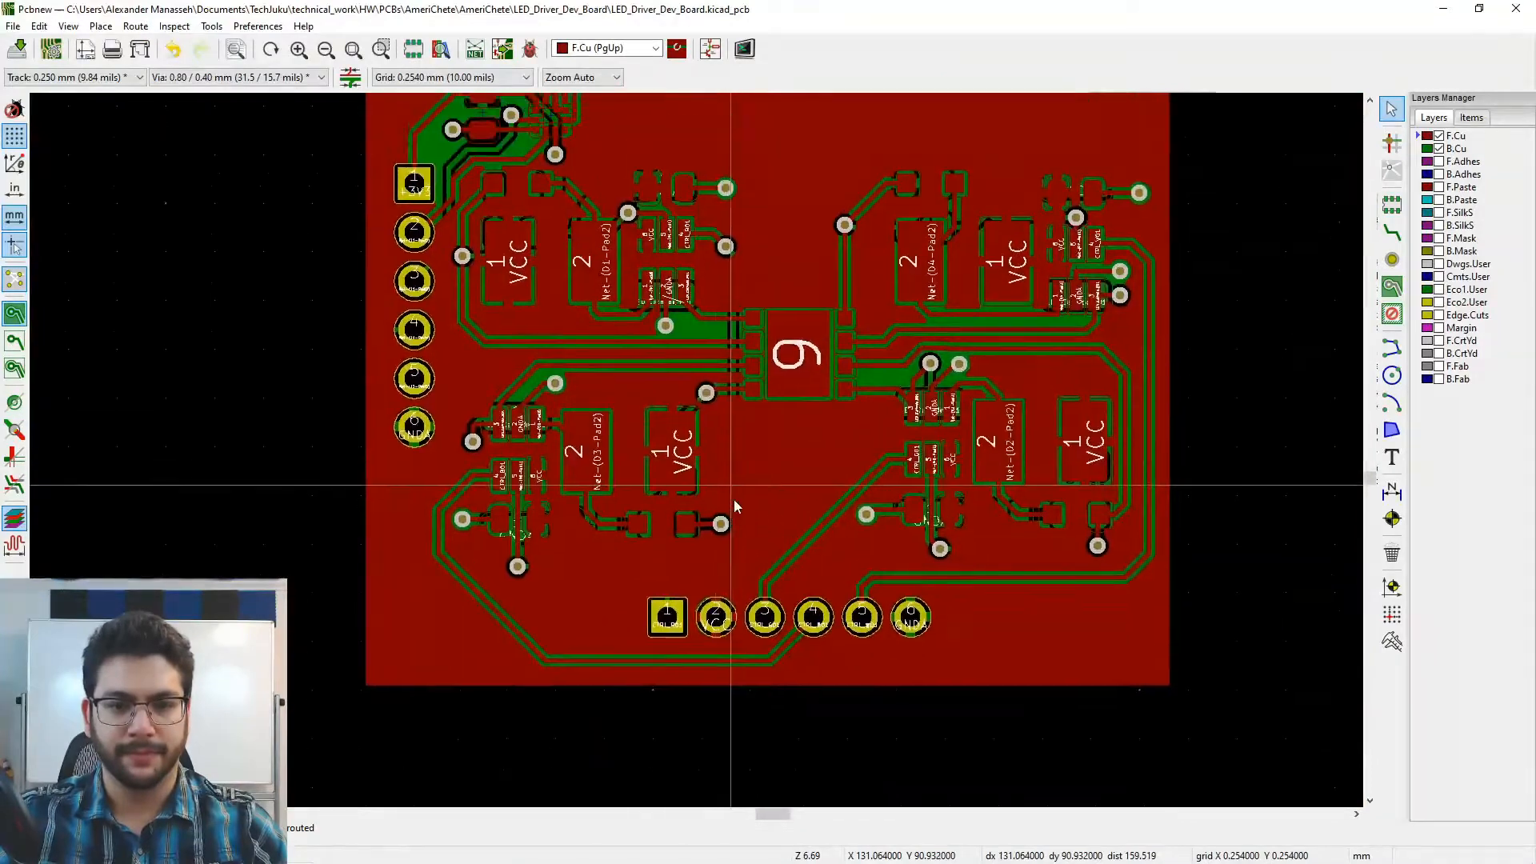
- Route a B.Cu track from the LED_Cathode_R01 pad 2 horizontally toward the CTRL_R01 track and end it with a through via
scroll(696, 449, "down", 4)
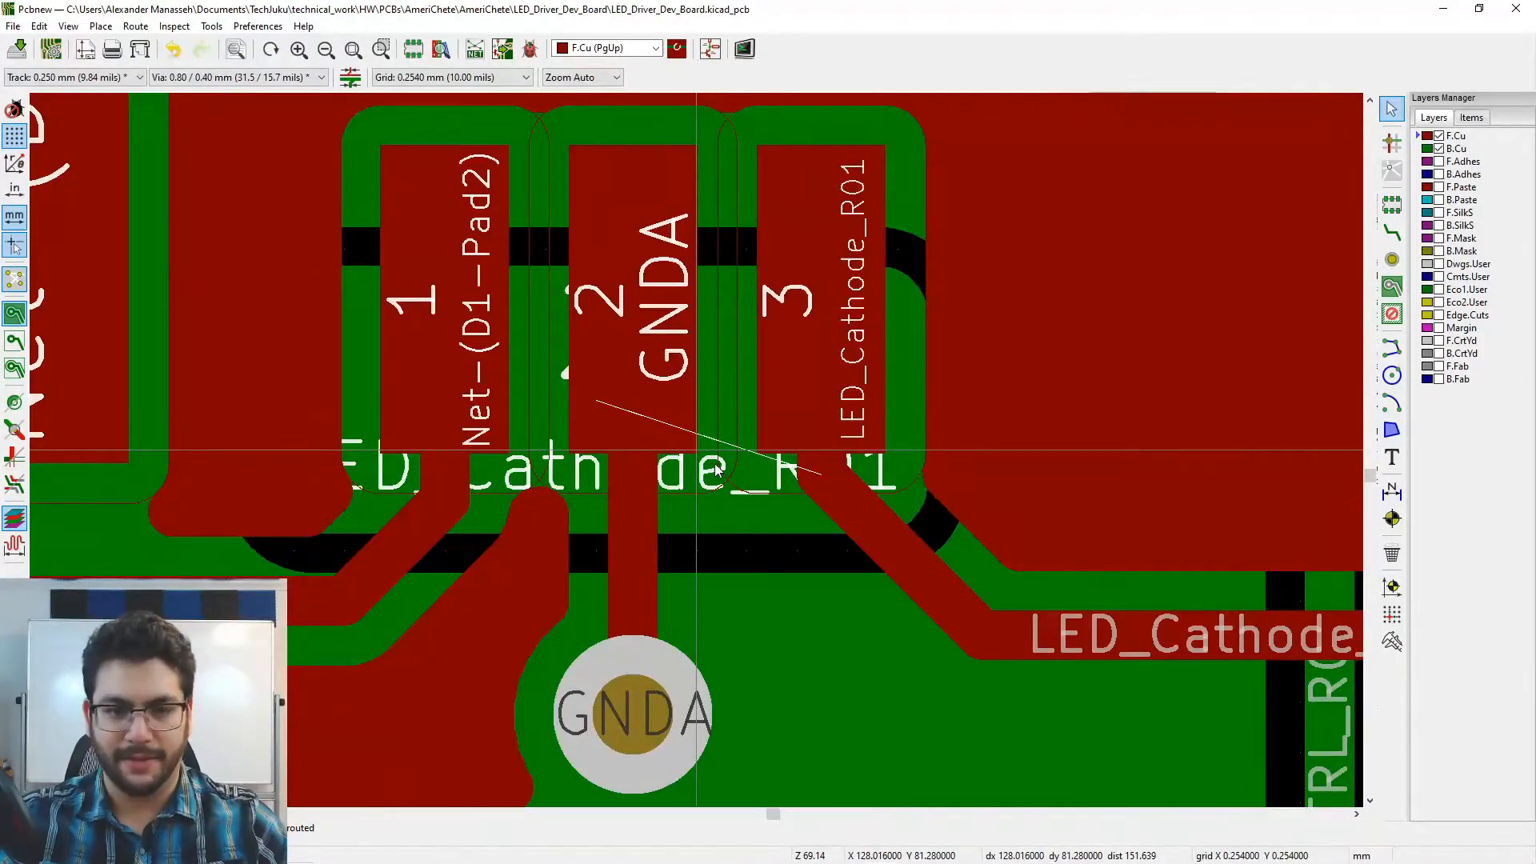
key("Page_Down")
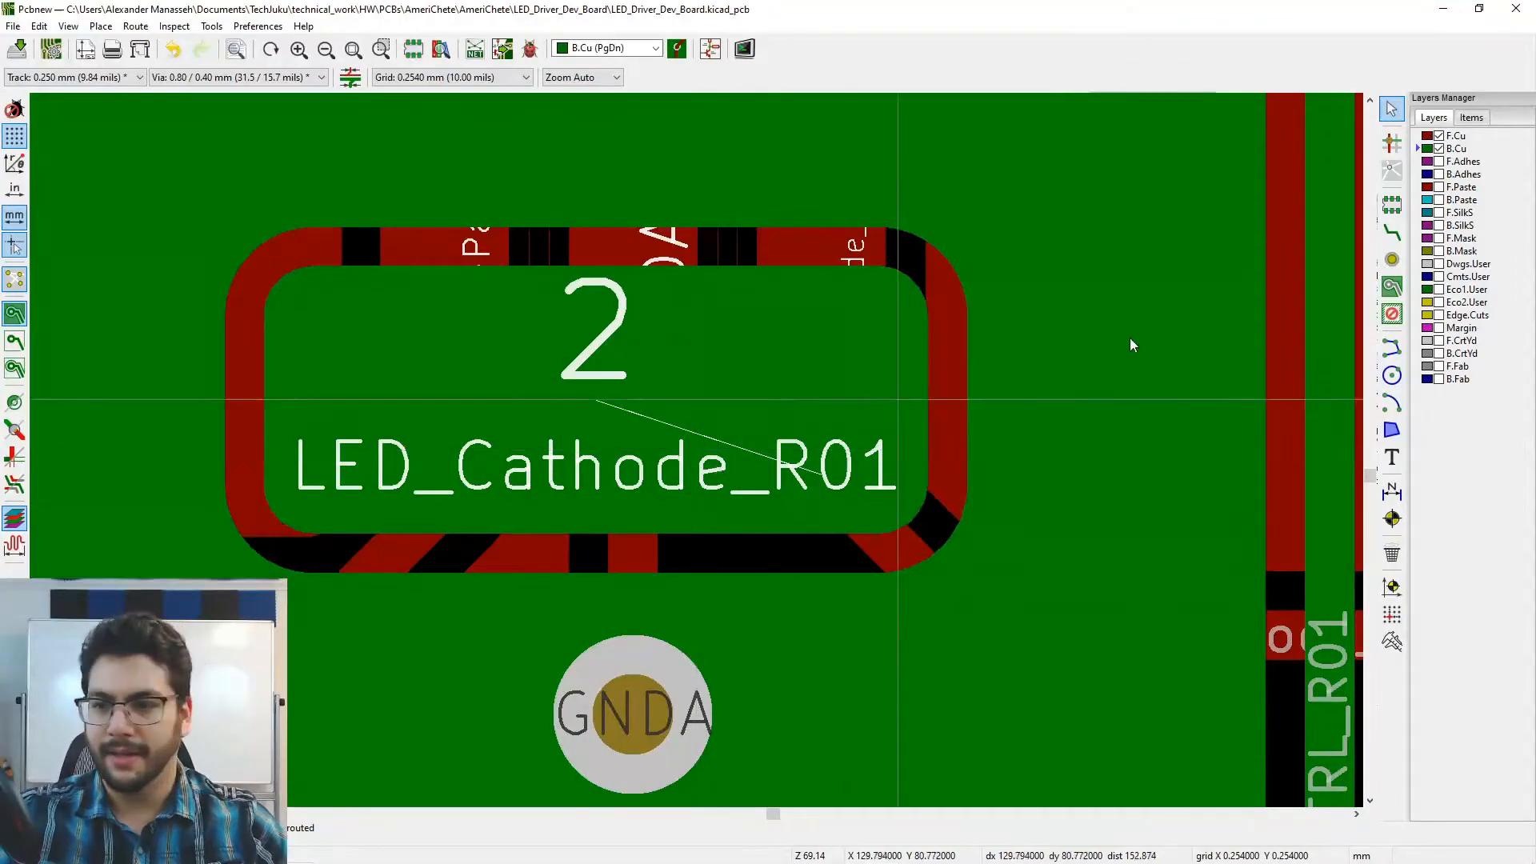
left_click(1393, 234)
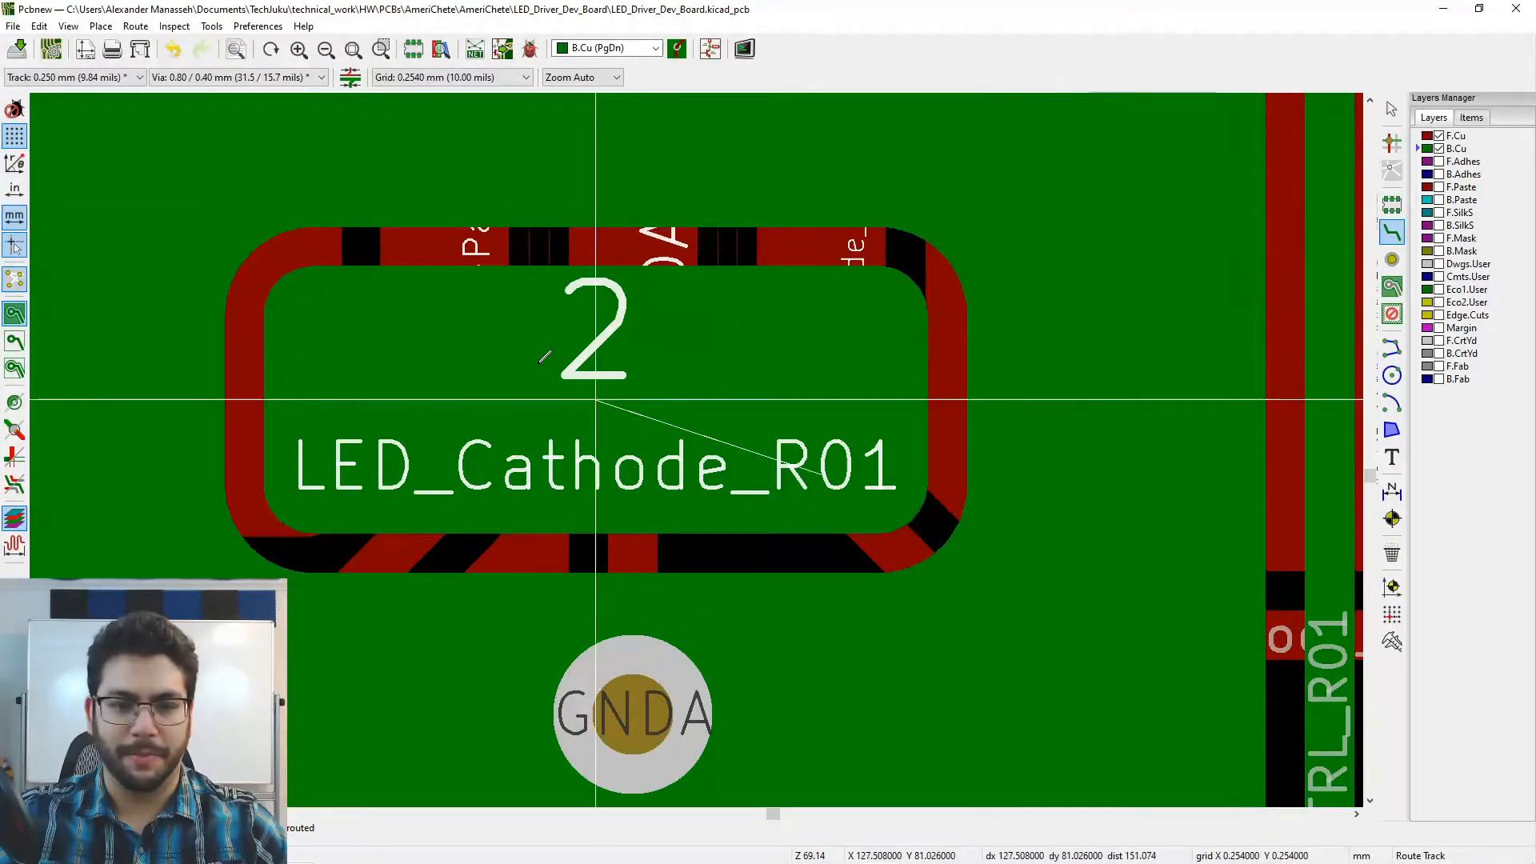
left_click(598, 401)
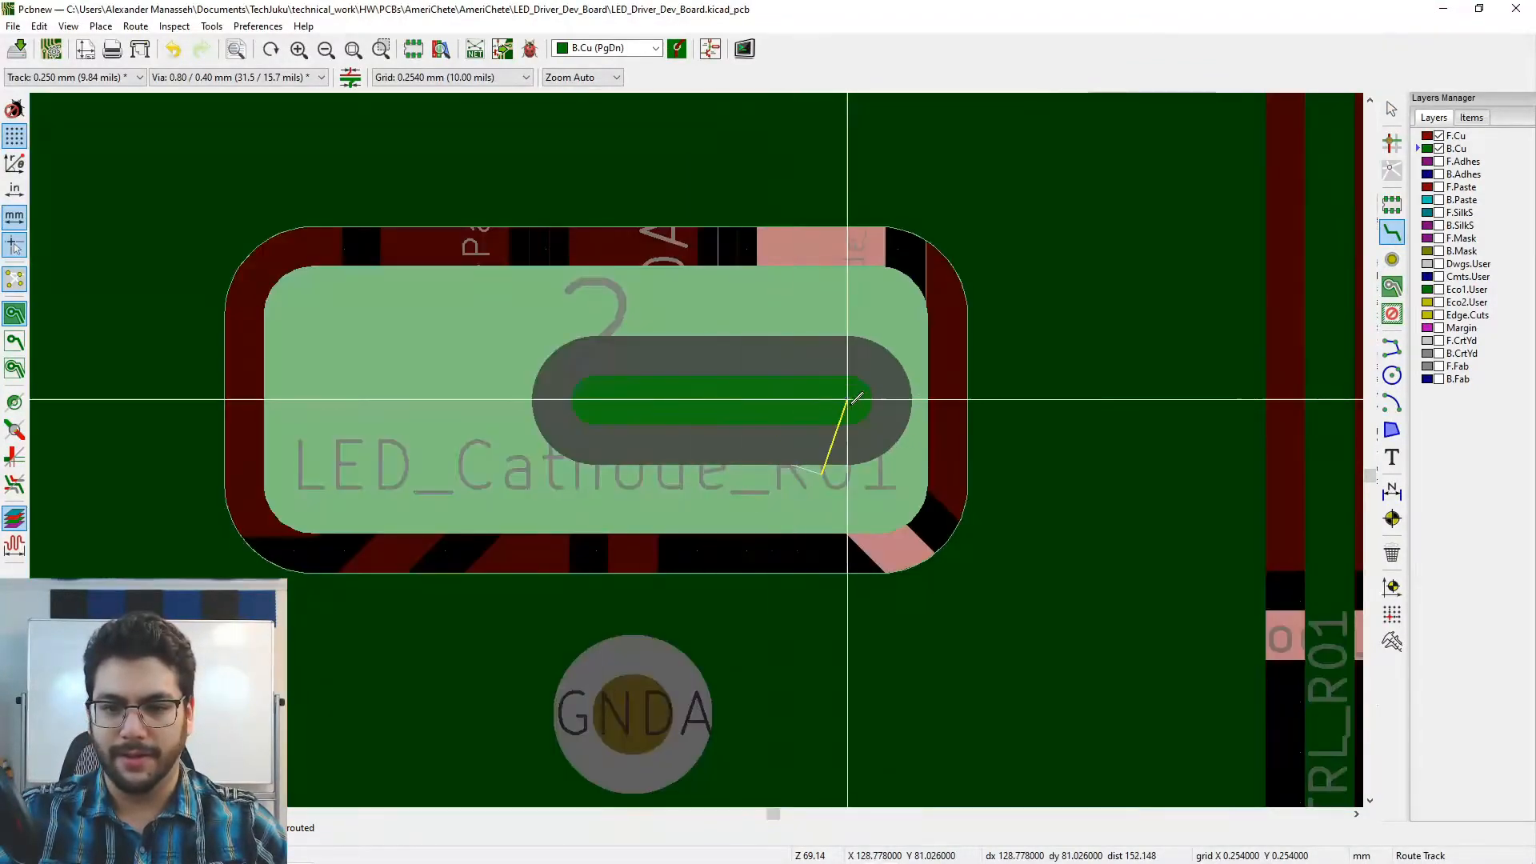
middle_click_drag(788, 397, 515, 406)
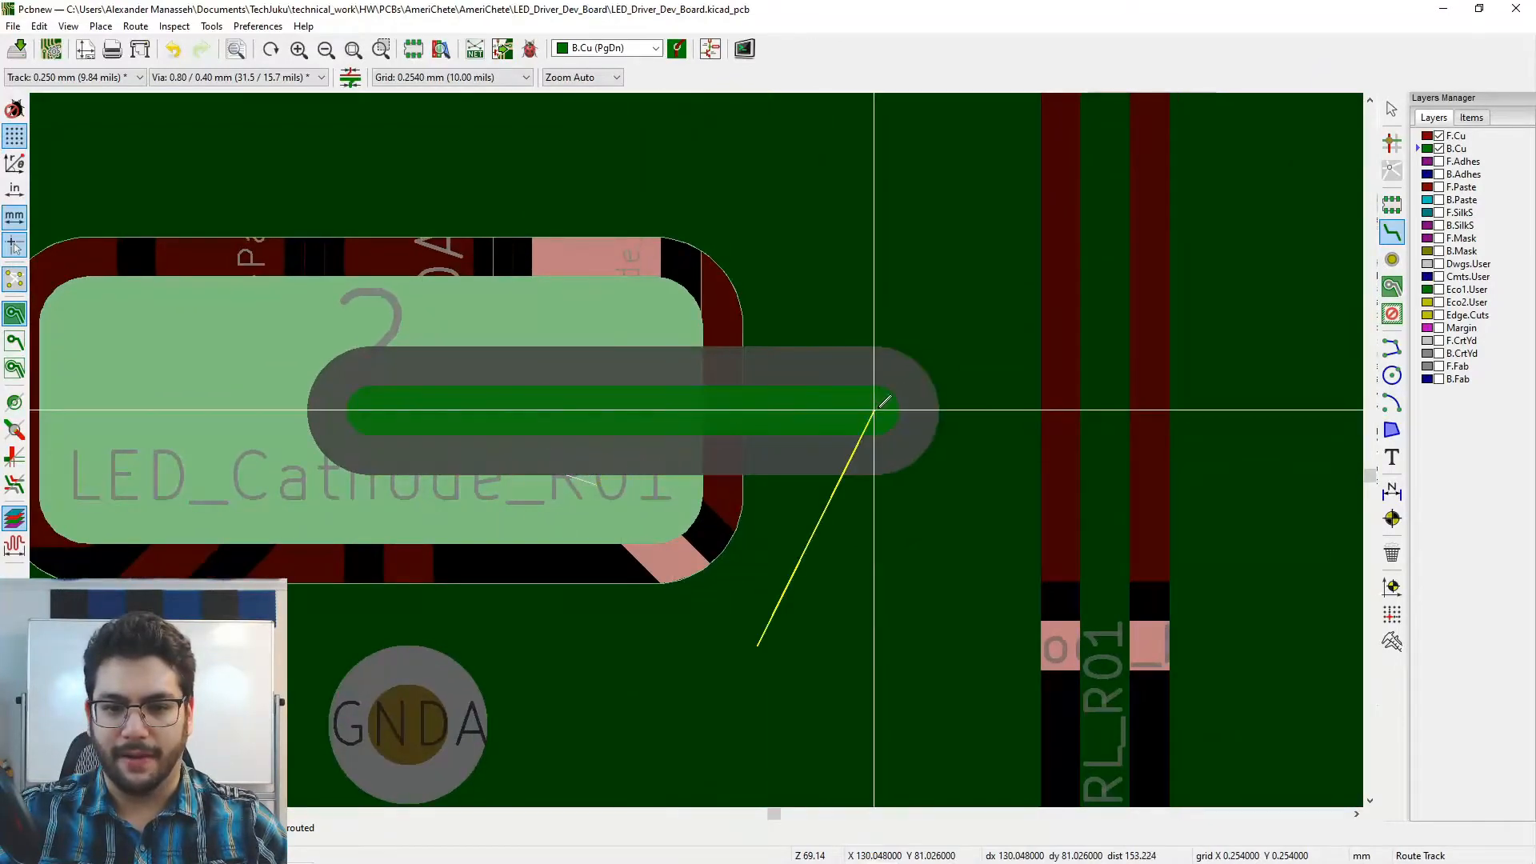
double_click(917, 401)
right_click(926, 401)
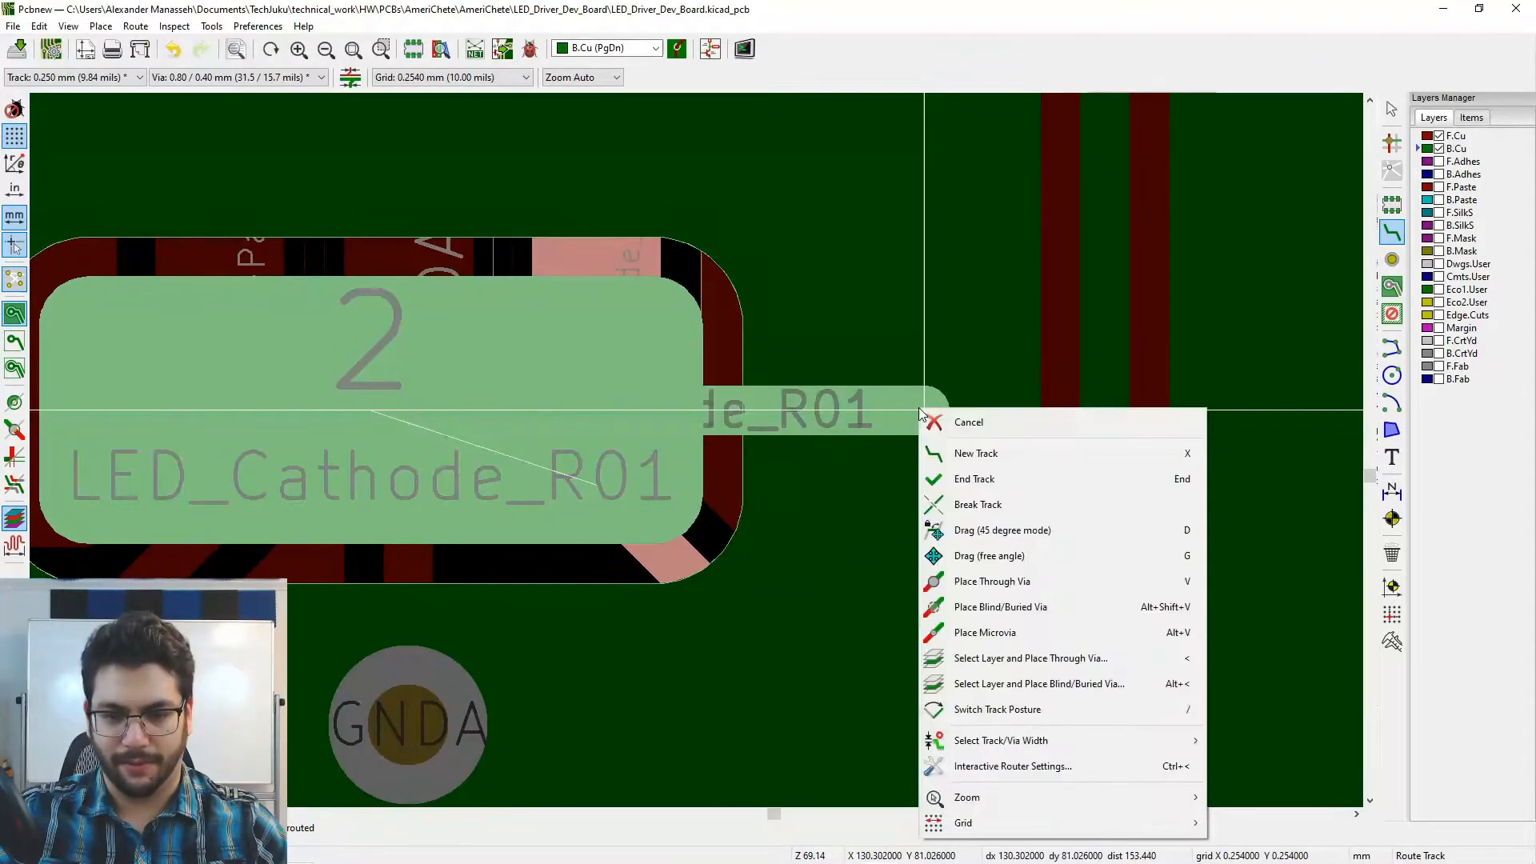
key("Escape")
key("v")
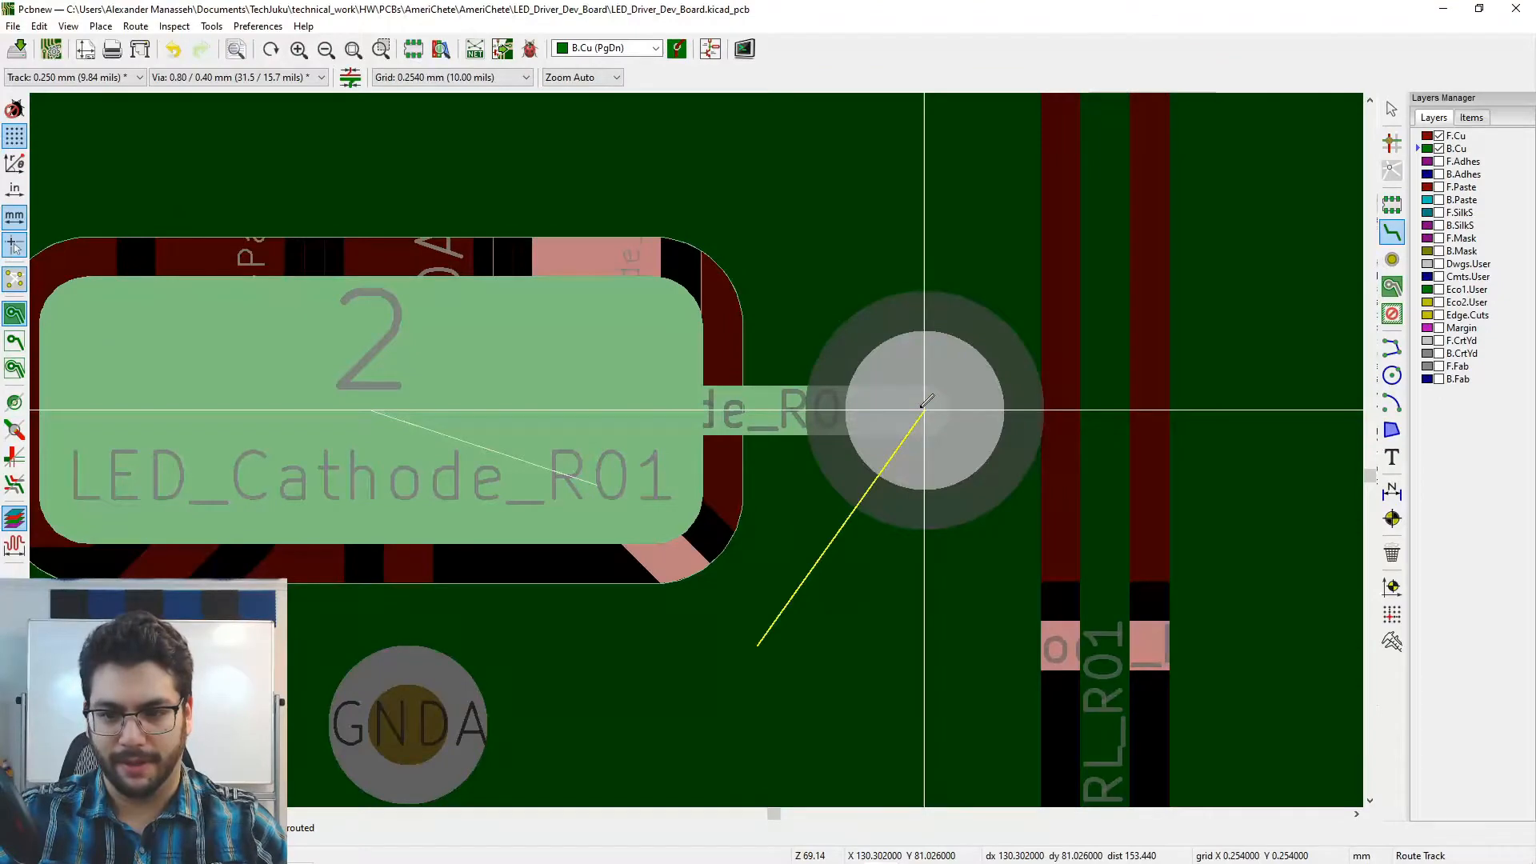
double_click(926, 402)
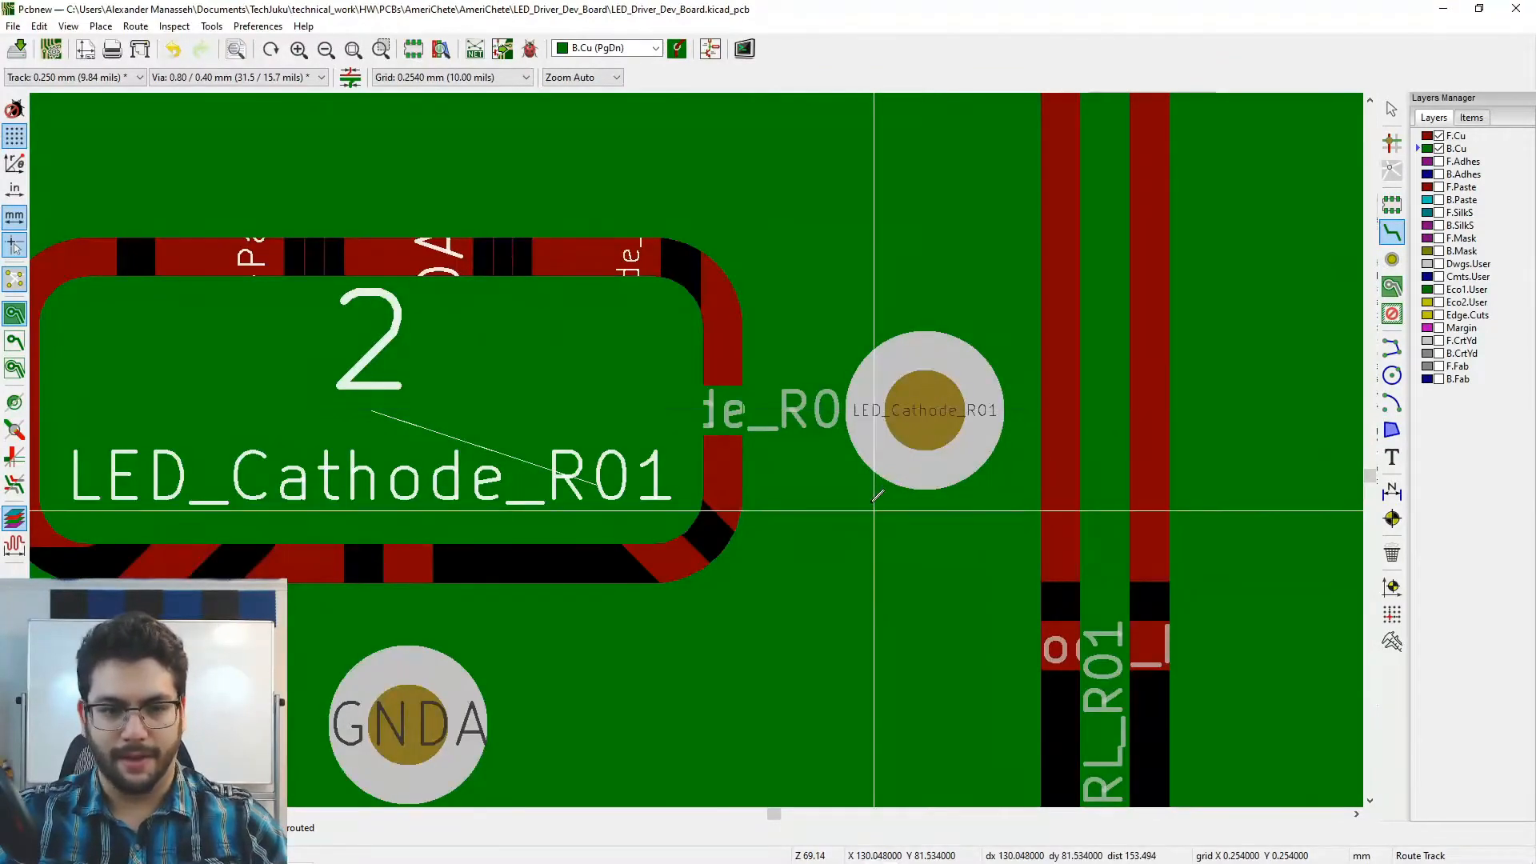
key("Escape")
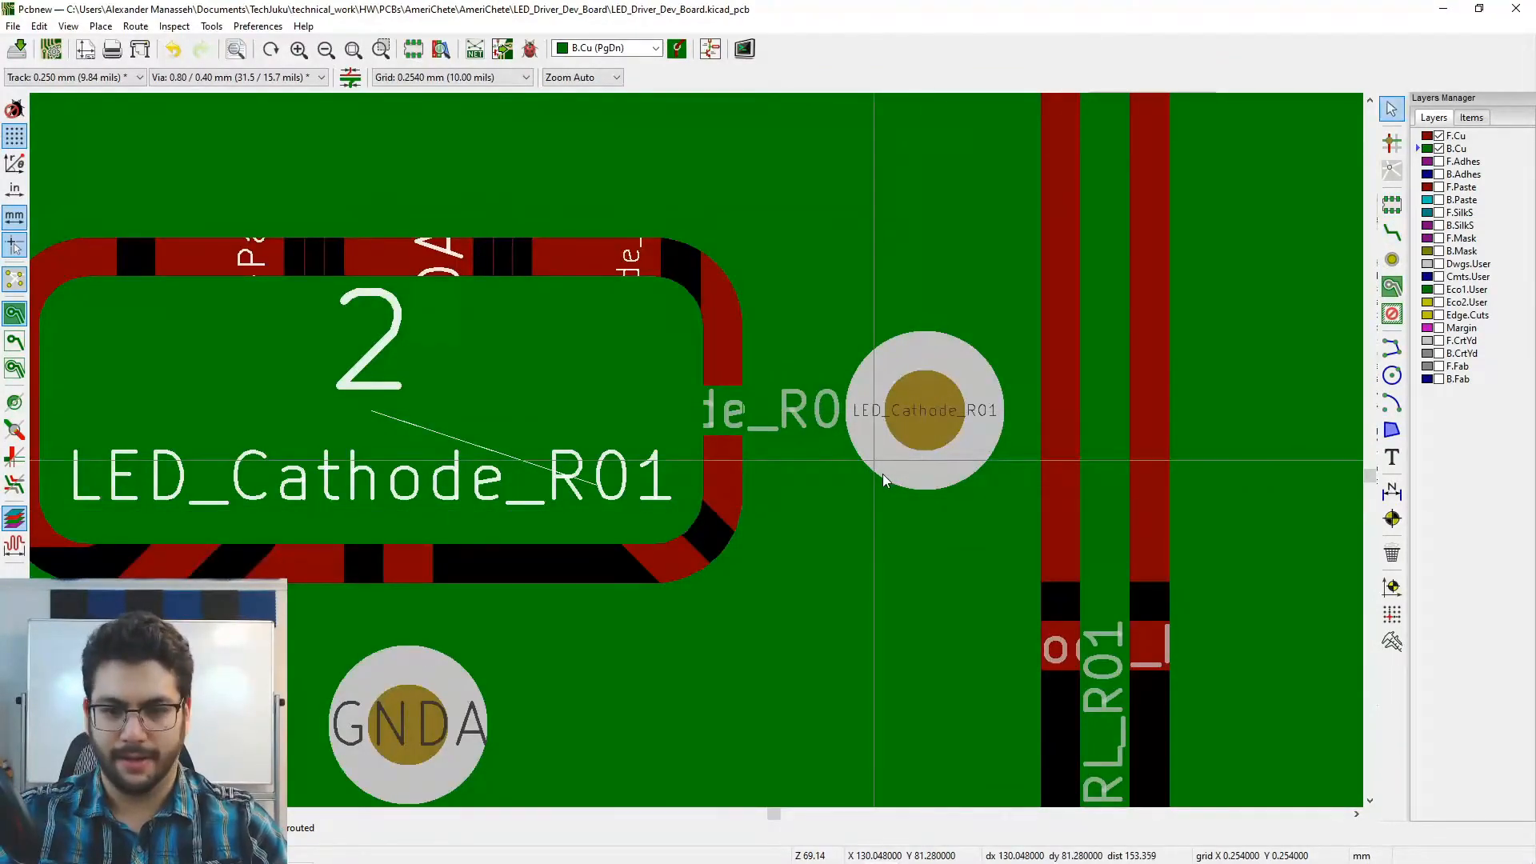
- Route an F.Cu track from the new LED_Cathode_R01 via to the bend of the LED_Cathode_R01 track and refill the copper zones
key("Page_Up")
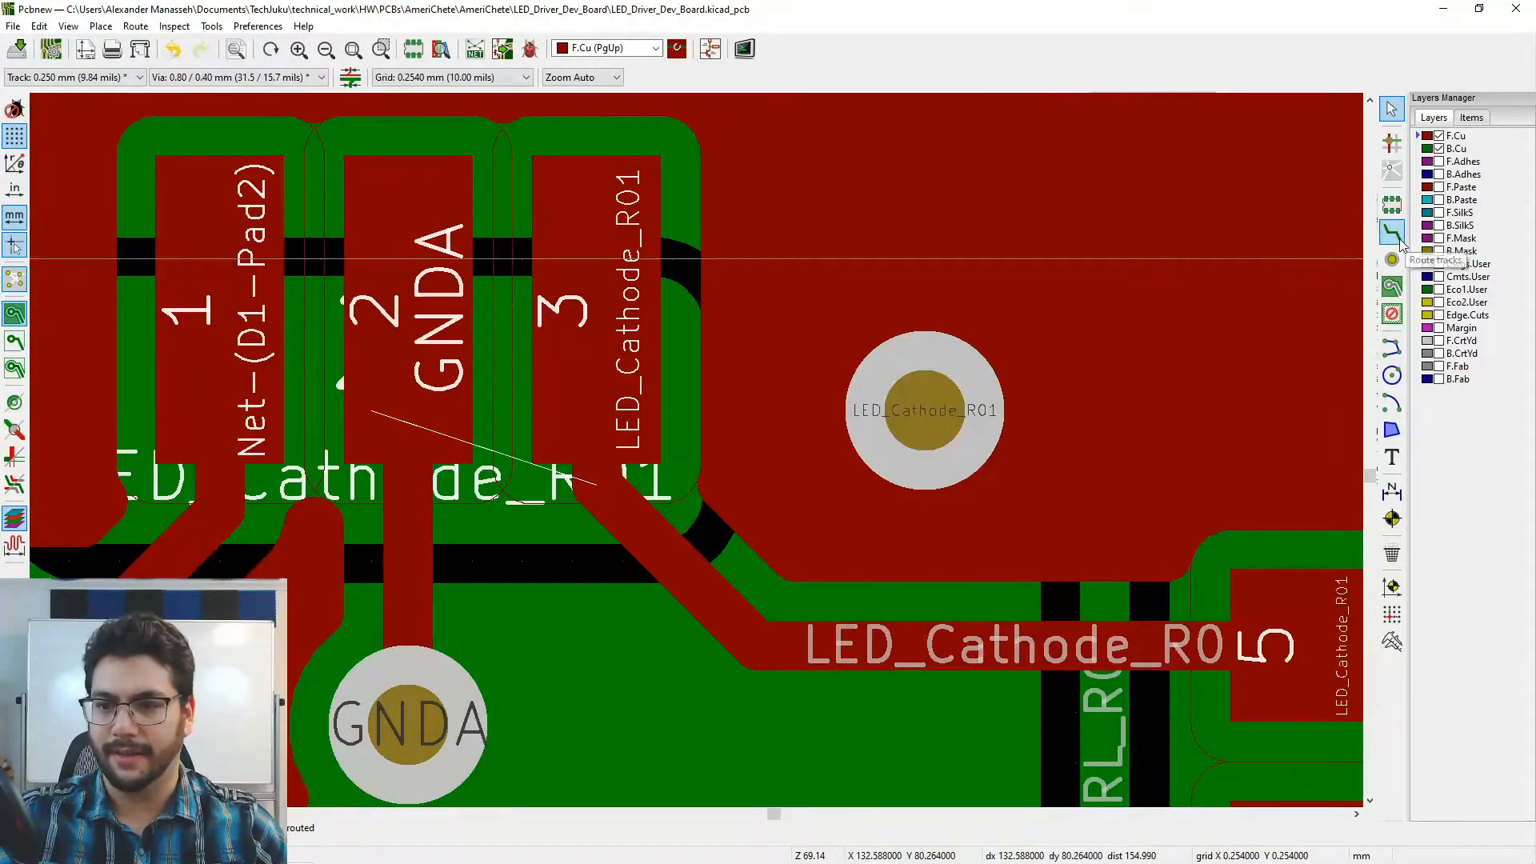
left_click(1396, 234)
left_click(936, 409)
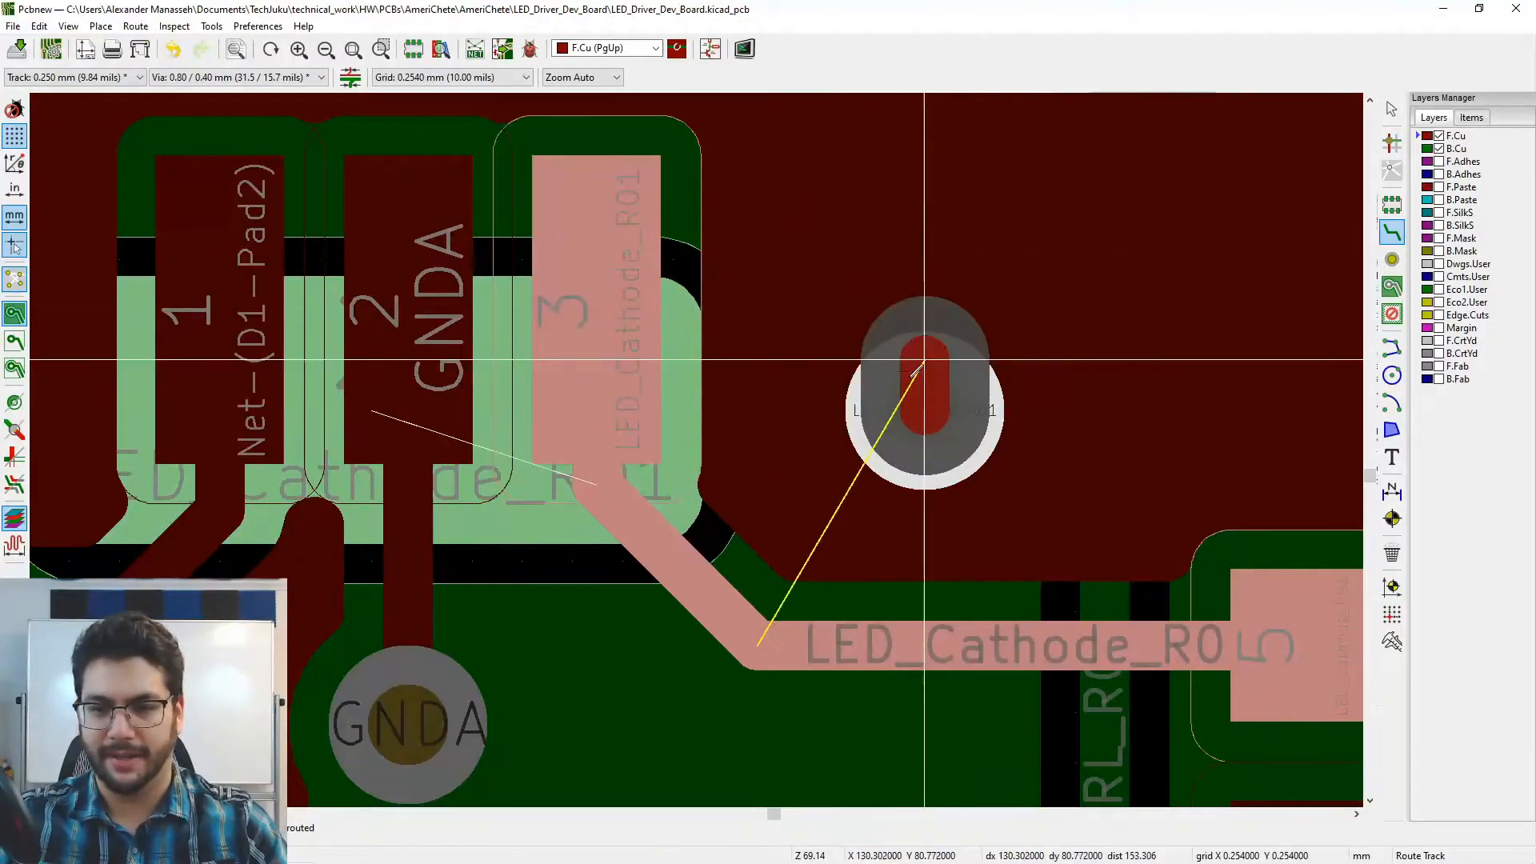
middle_click_drag(925, 365, 807, 383)
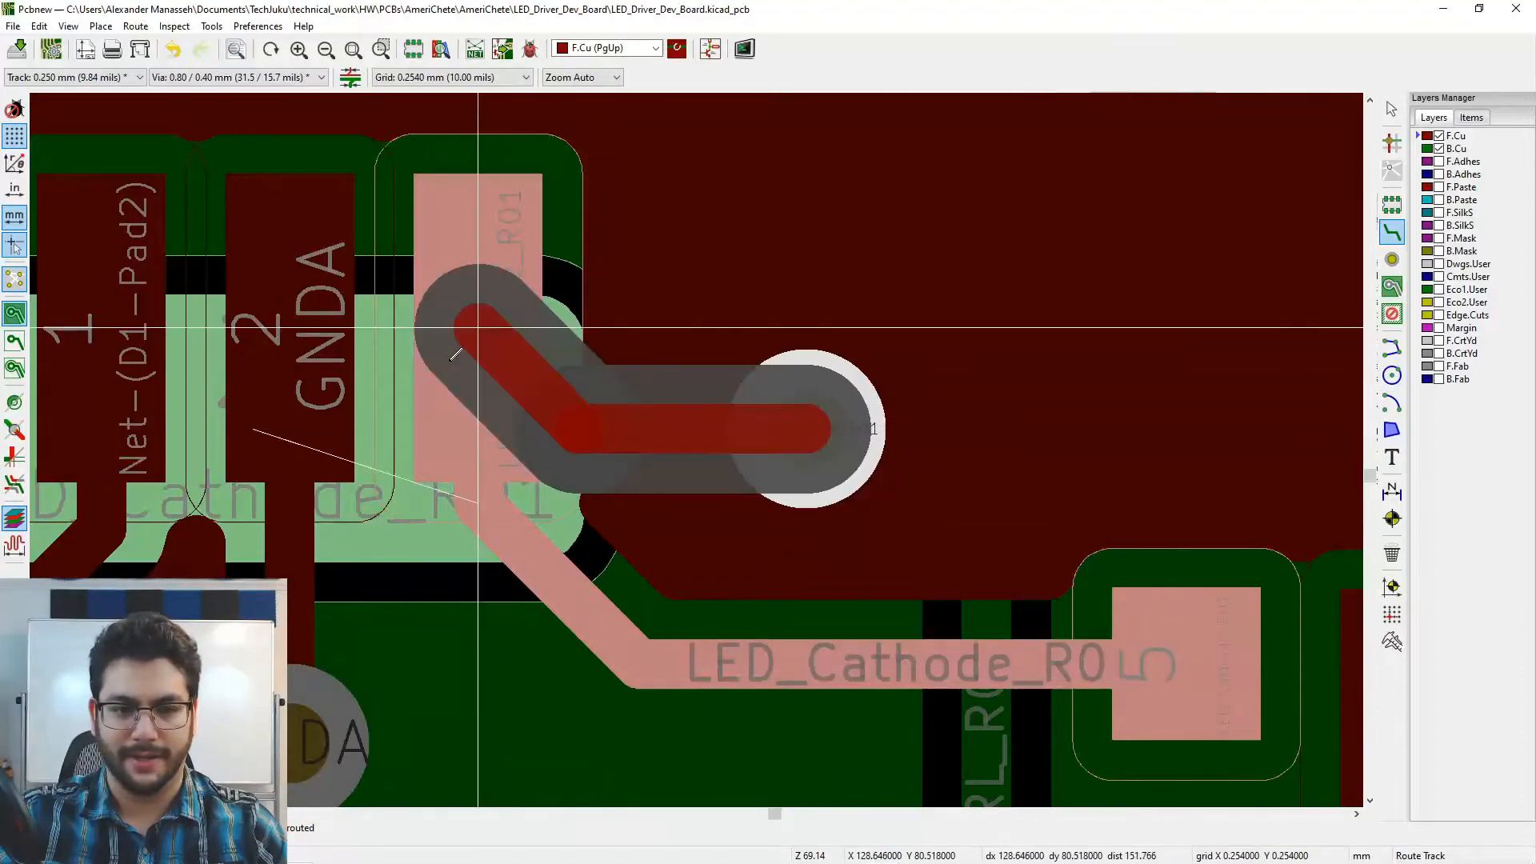
left_click(648, 670)
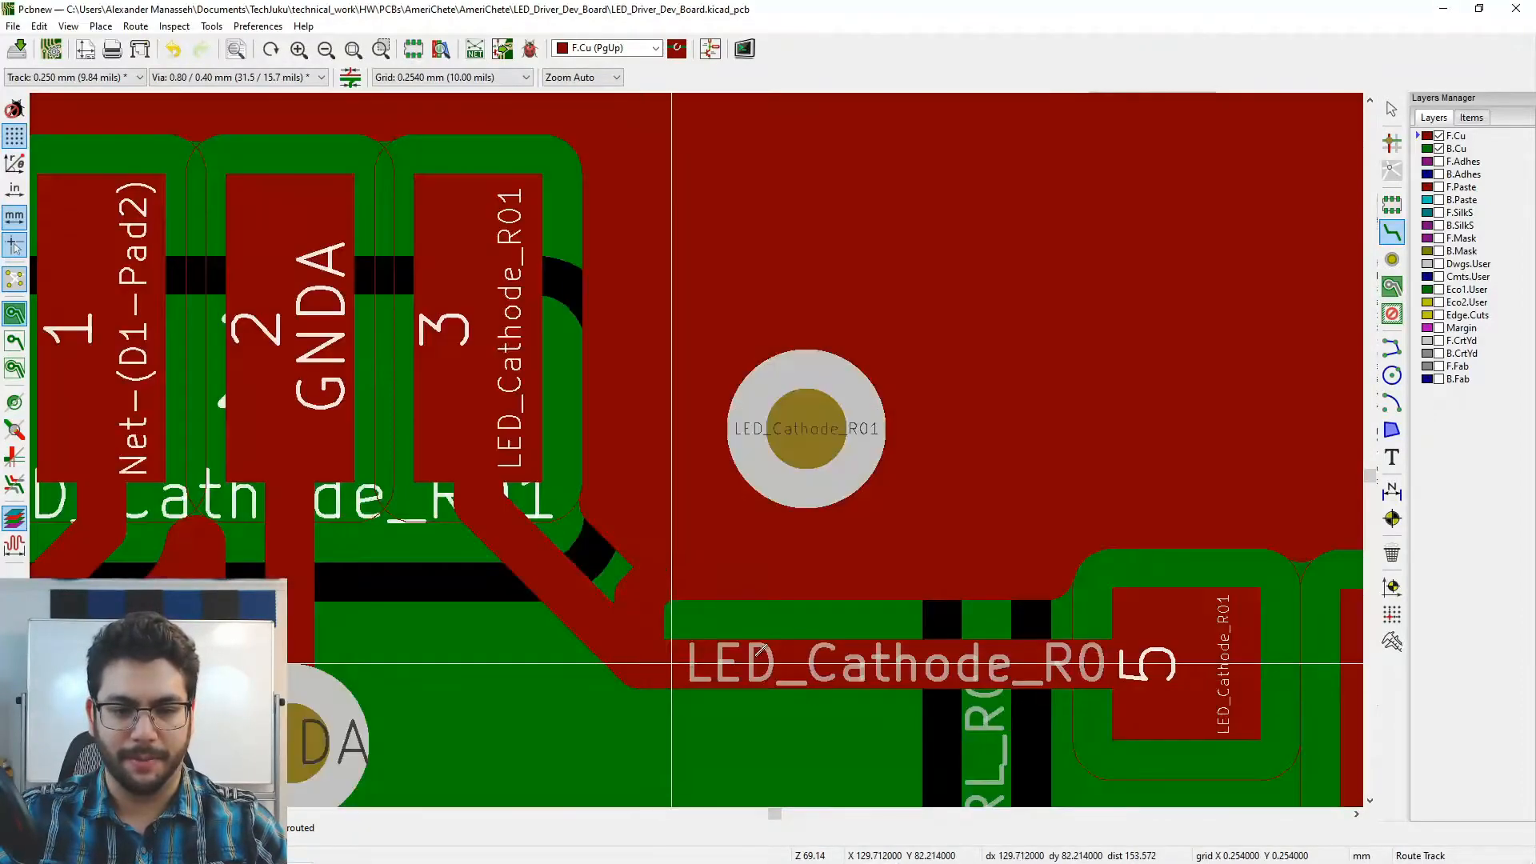
middle_click_drag(930, 554, 1008, 516)
scroll(907, 518, "down", 4)
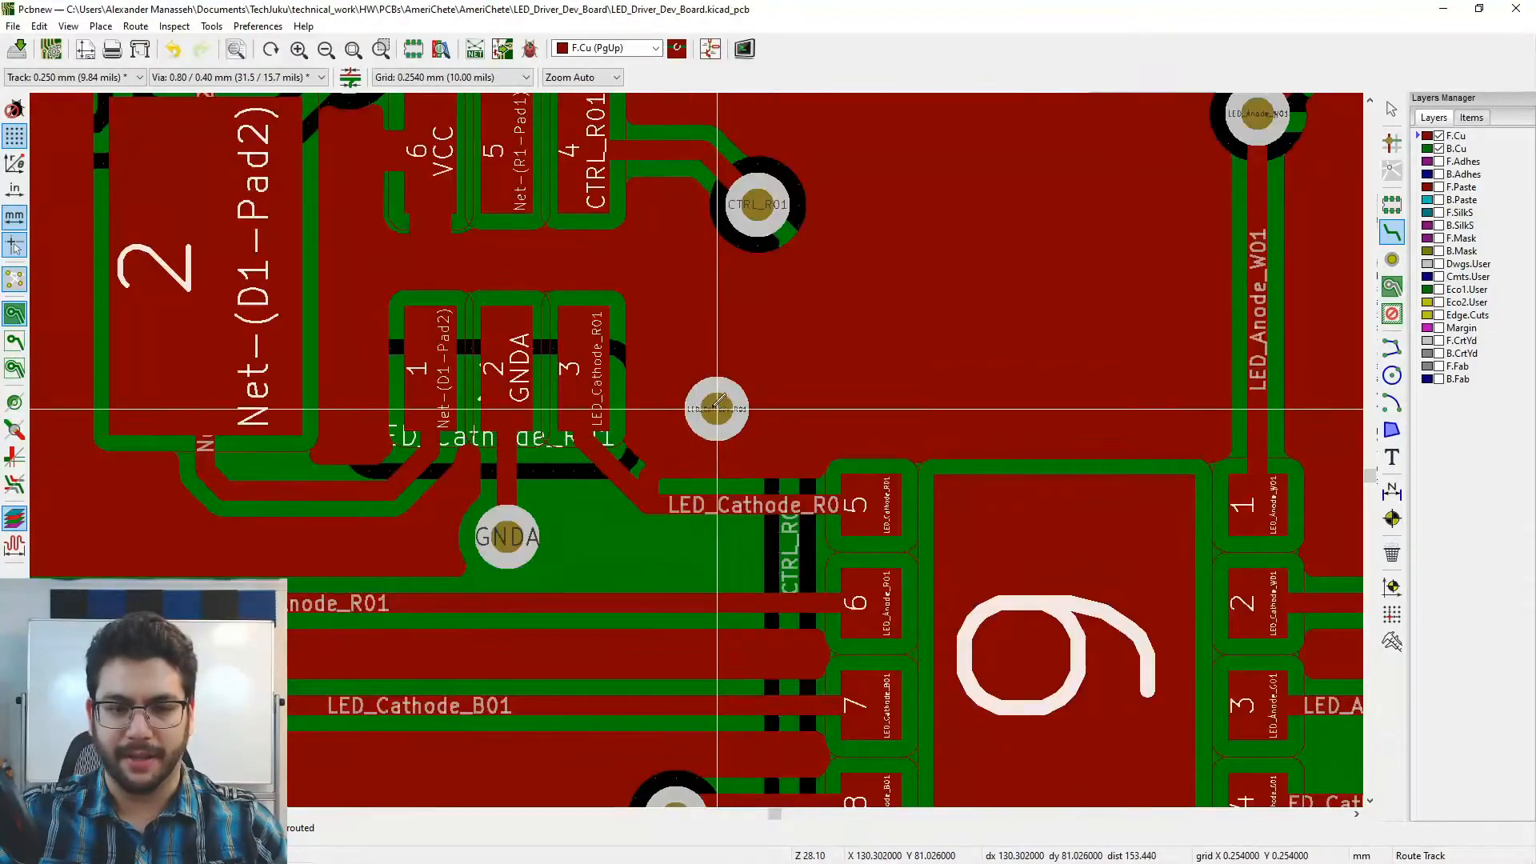
middle_click_drag(717, 409, 729, 466)
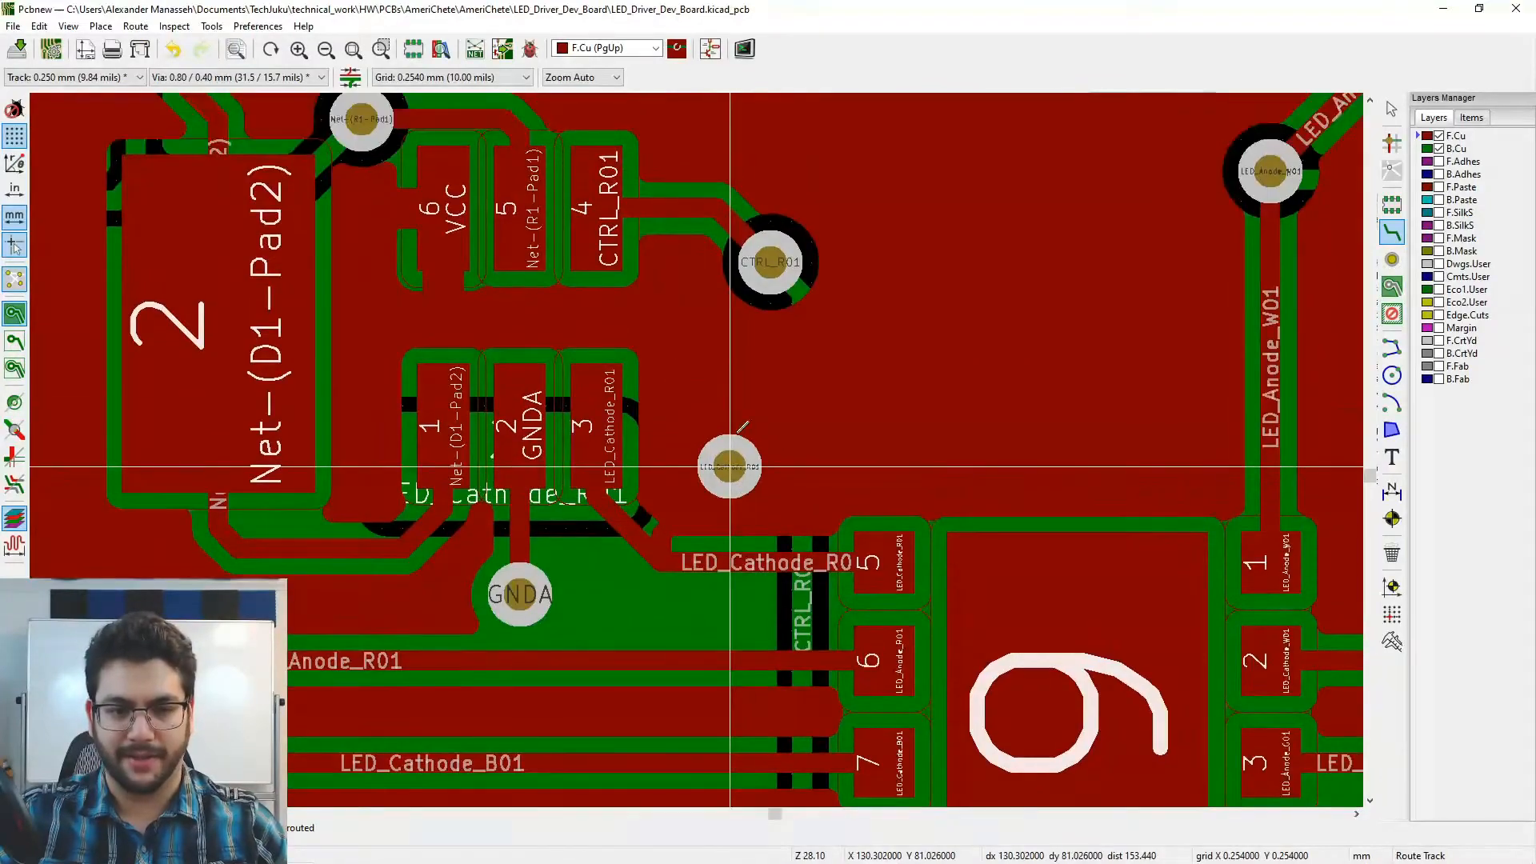
middle_click_drag(781, 386, 587, 476)
middle_click_drag(685, 433, 987, 486)
scroll(947, 485, "down", 1)
key("Escape")
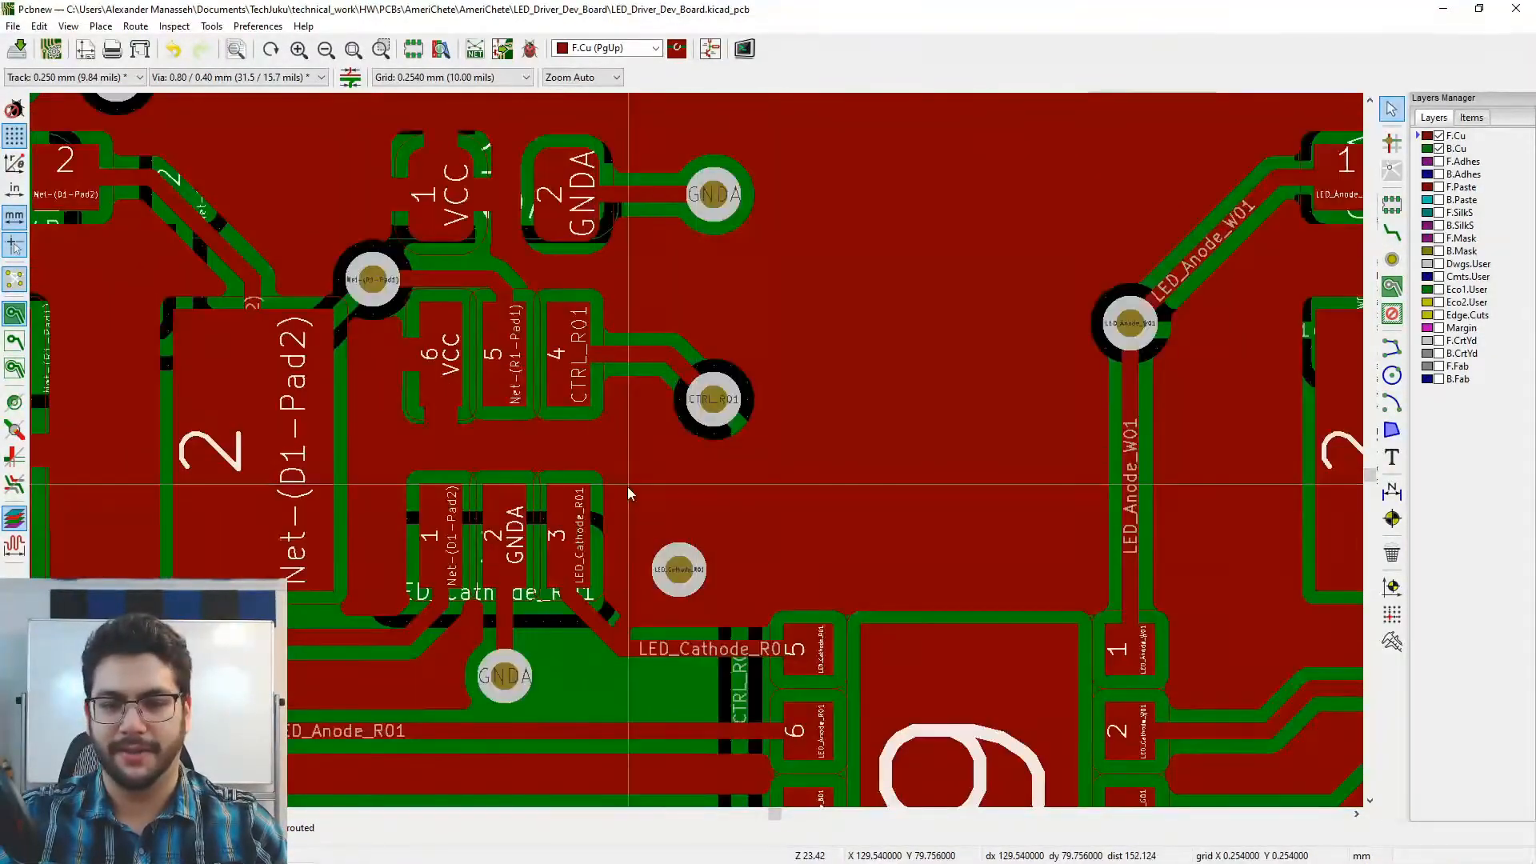
key("b")
- Move the LED_Cathode_R01 via directly onto the bend of the F.Cu LED_Cathode_R01 track and refill the copper zones
middle_click_drag(746, 484, 728, 318)
middle_click_drag(703, 421, 761, 432)
middle_click_drag(704, 368, 882, 360)
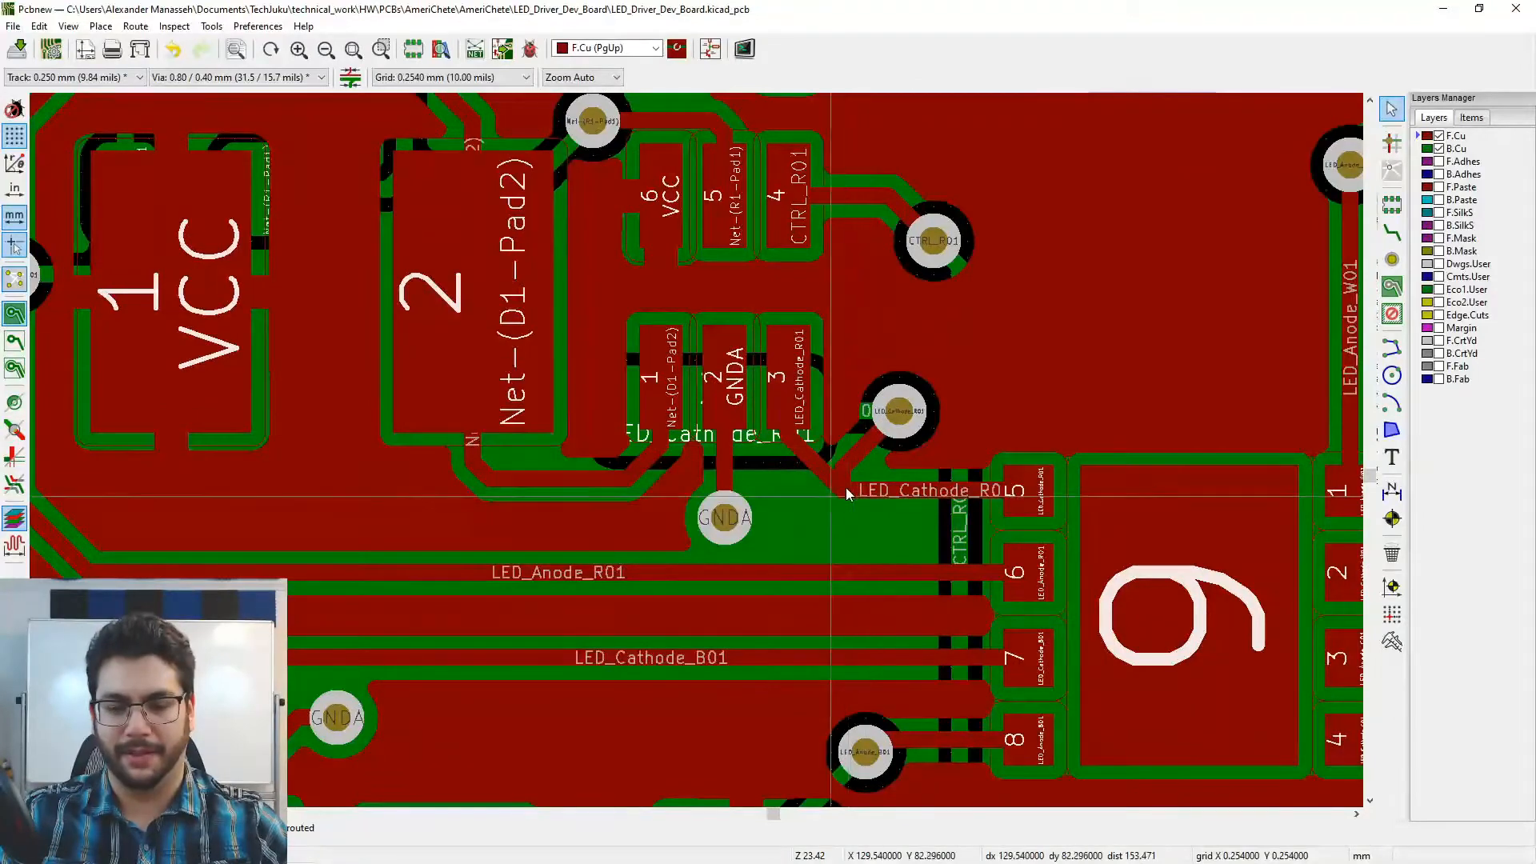
scroll(855, 480, "up", 3)
middle_click_drag(644, 450, 737, 424)
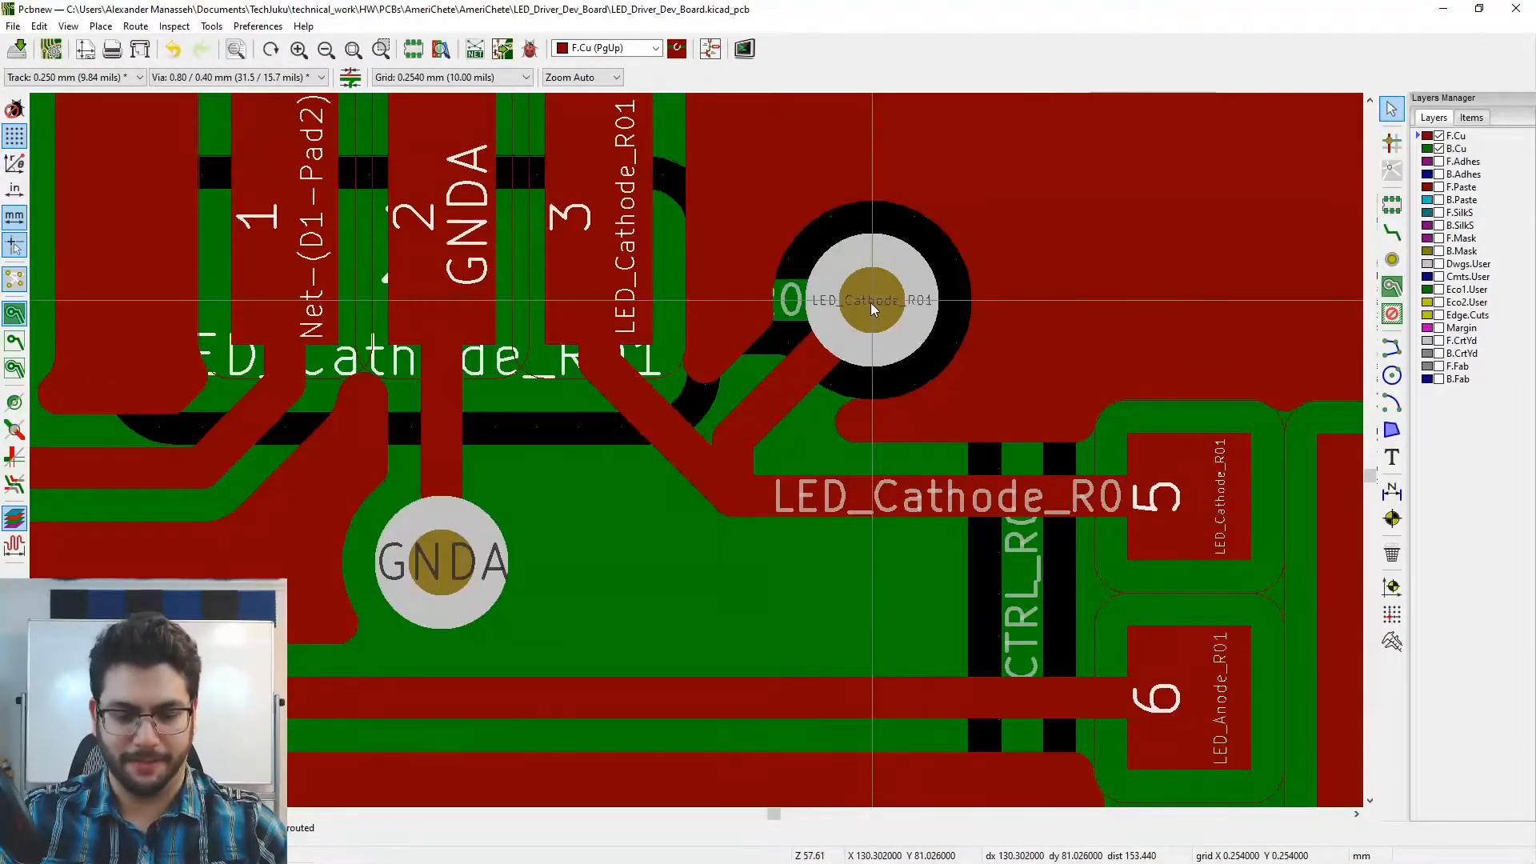
left_click_drag(876, 303, 727, 487)
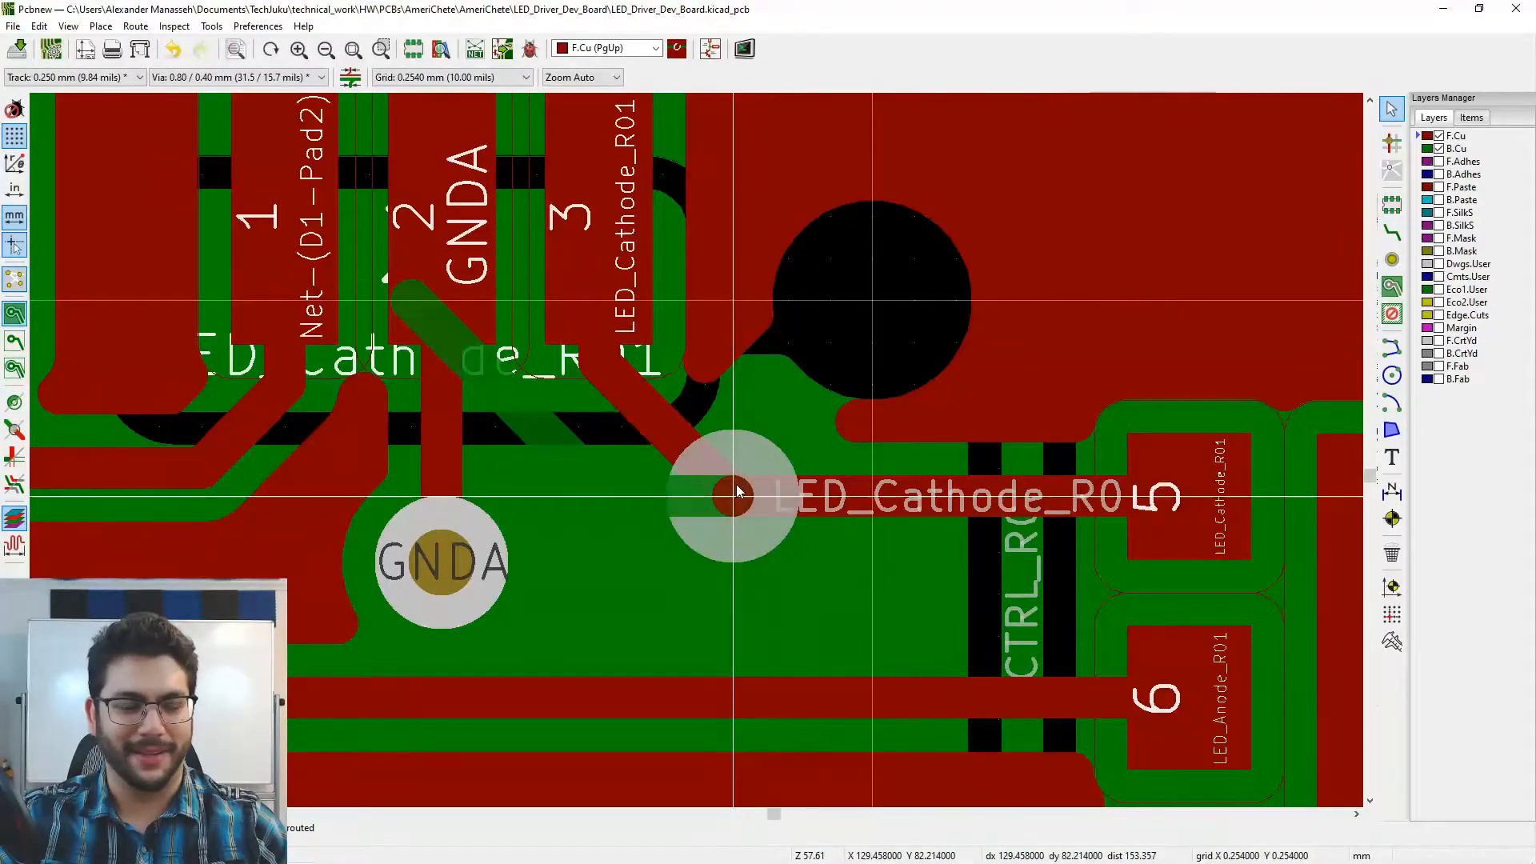
left_click_drag(736, 491, 734, 493)
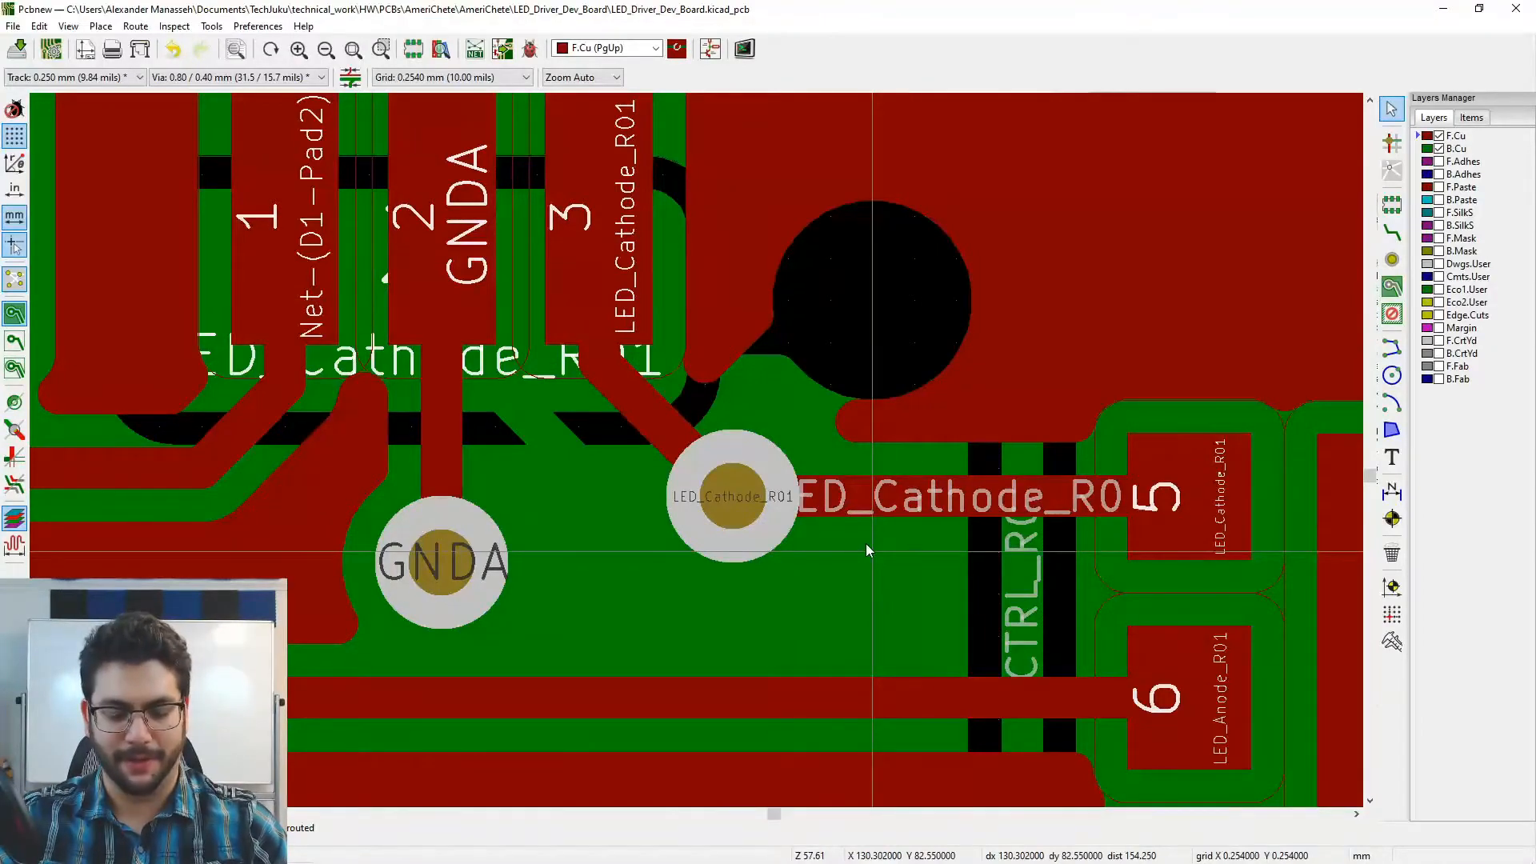
key("b")
- Reshape the B.Cu LED_Cathode_R01 track so it runs diagonally into the moved via, and refill the copper zones
middle_click_drag(640, 440, 670, 430)
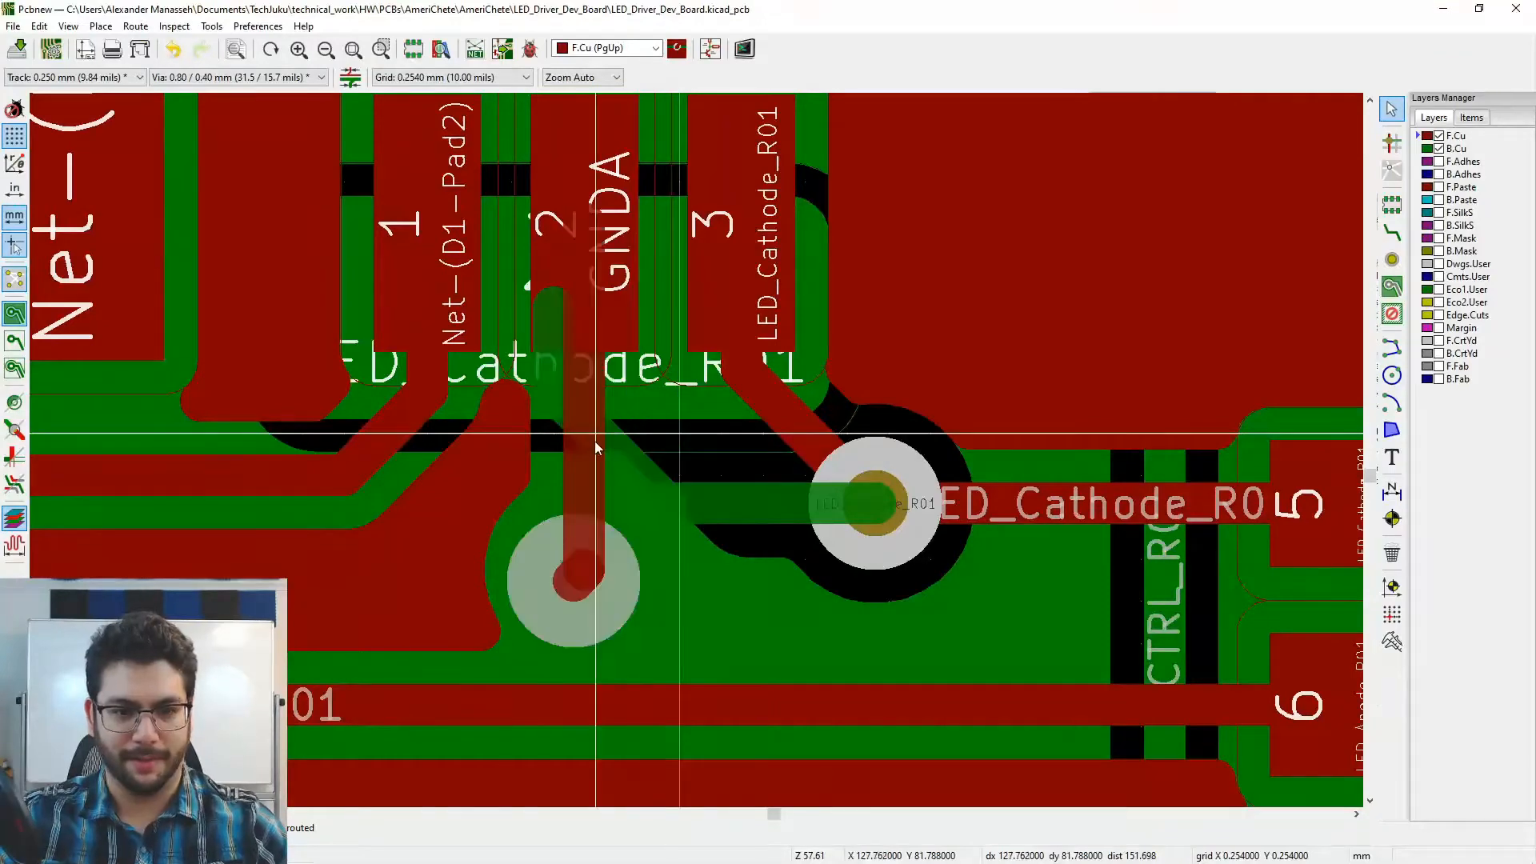
left_click(663, 411)
key("b")
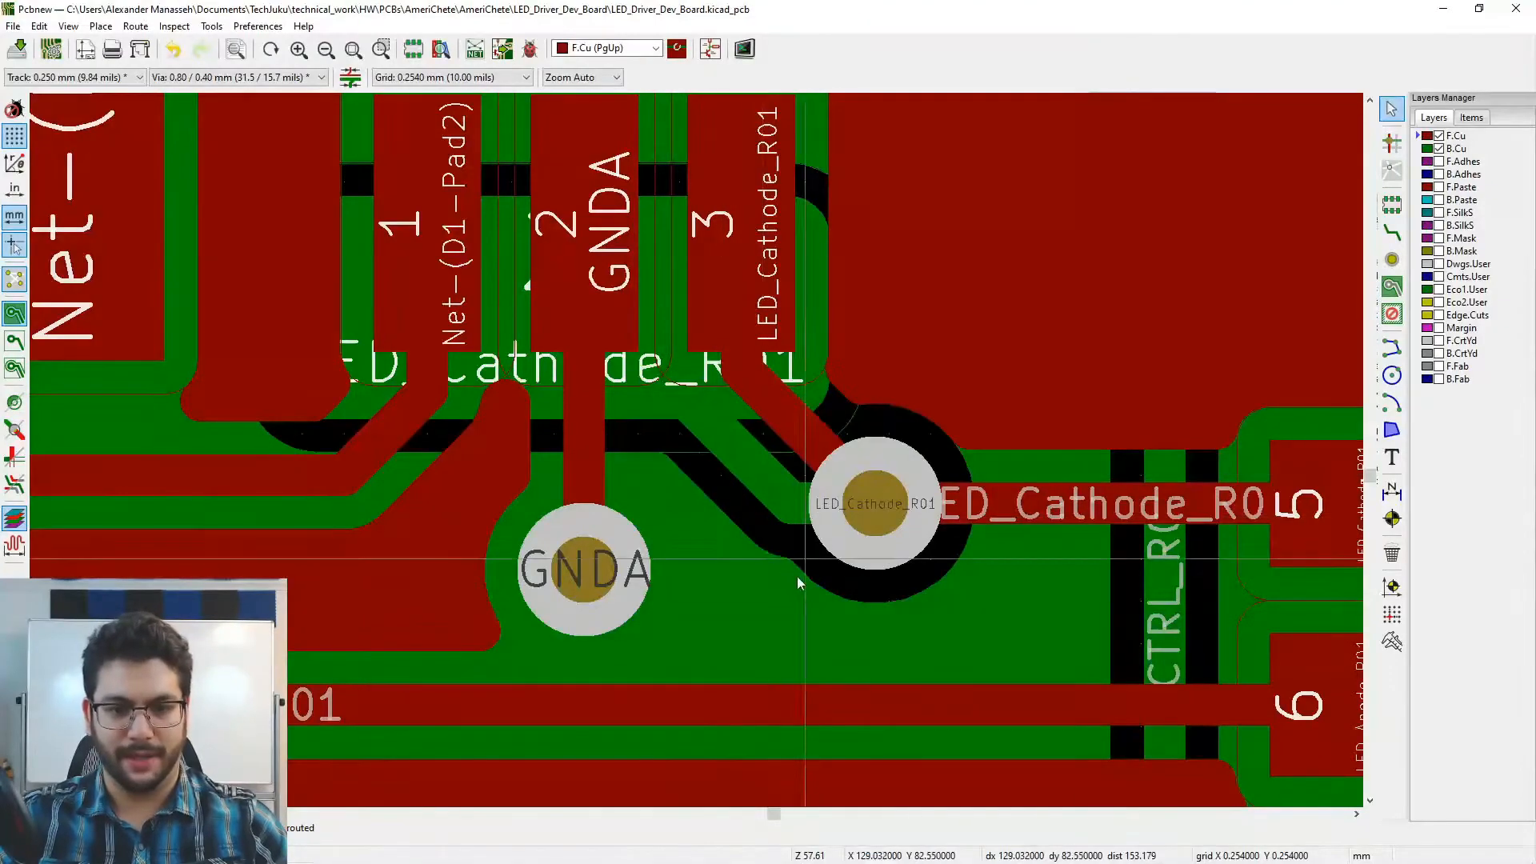
- Review the routed board around D5 in the layout and in the 3D Viewer, and return to the PCB layout
scroll(698, 448, "down", 3)
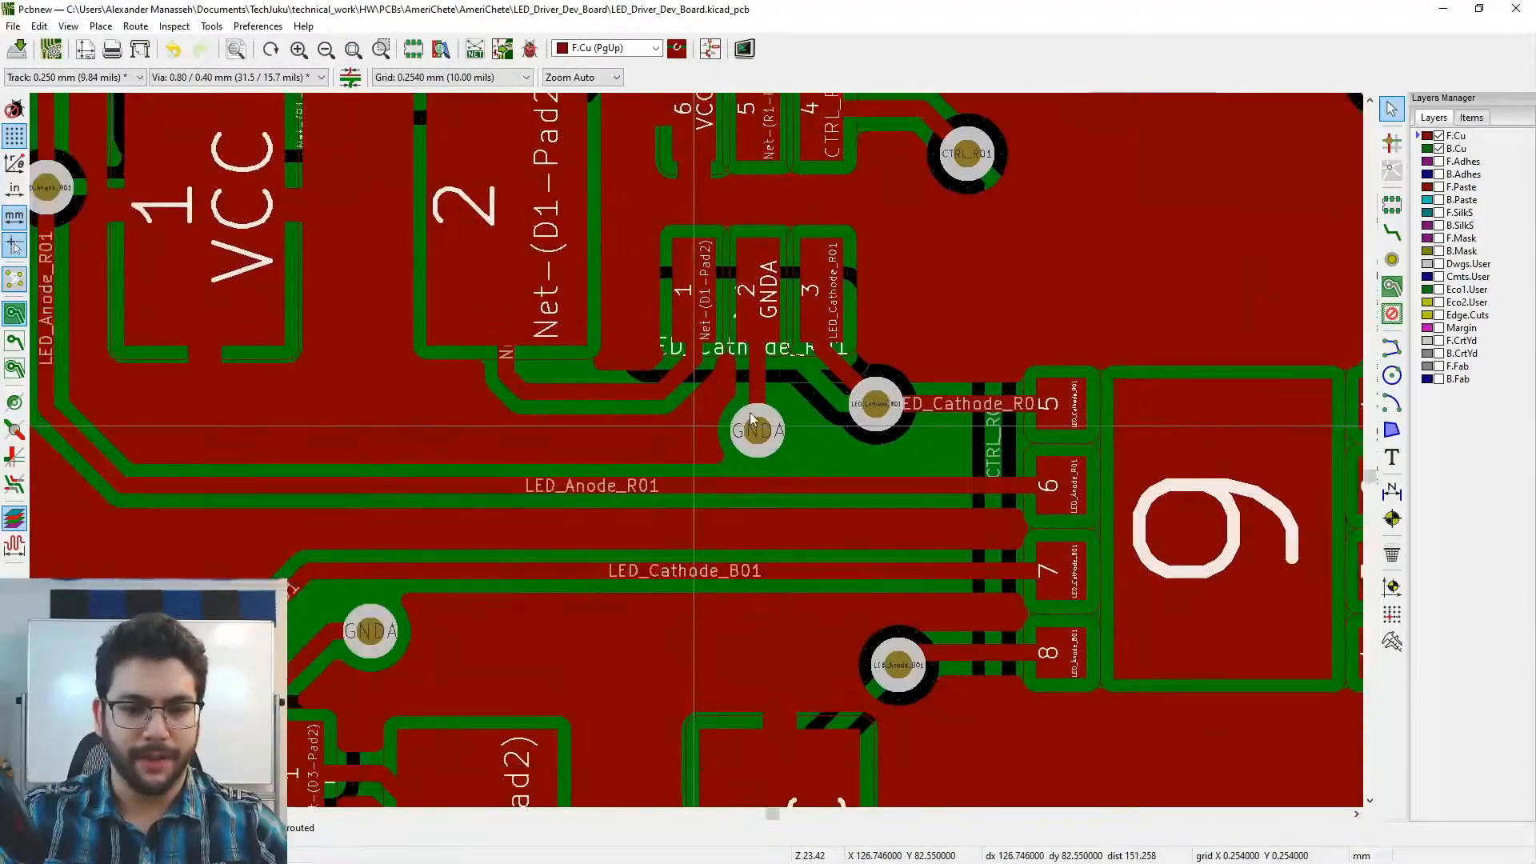
scroll(694, 449, "down", 3)
middle_click_drag(741, 479, 629, 528)
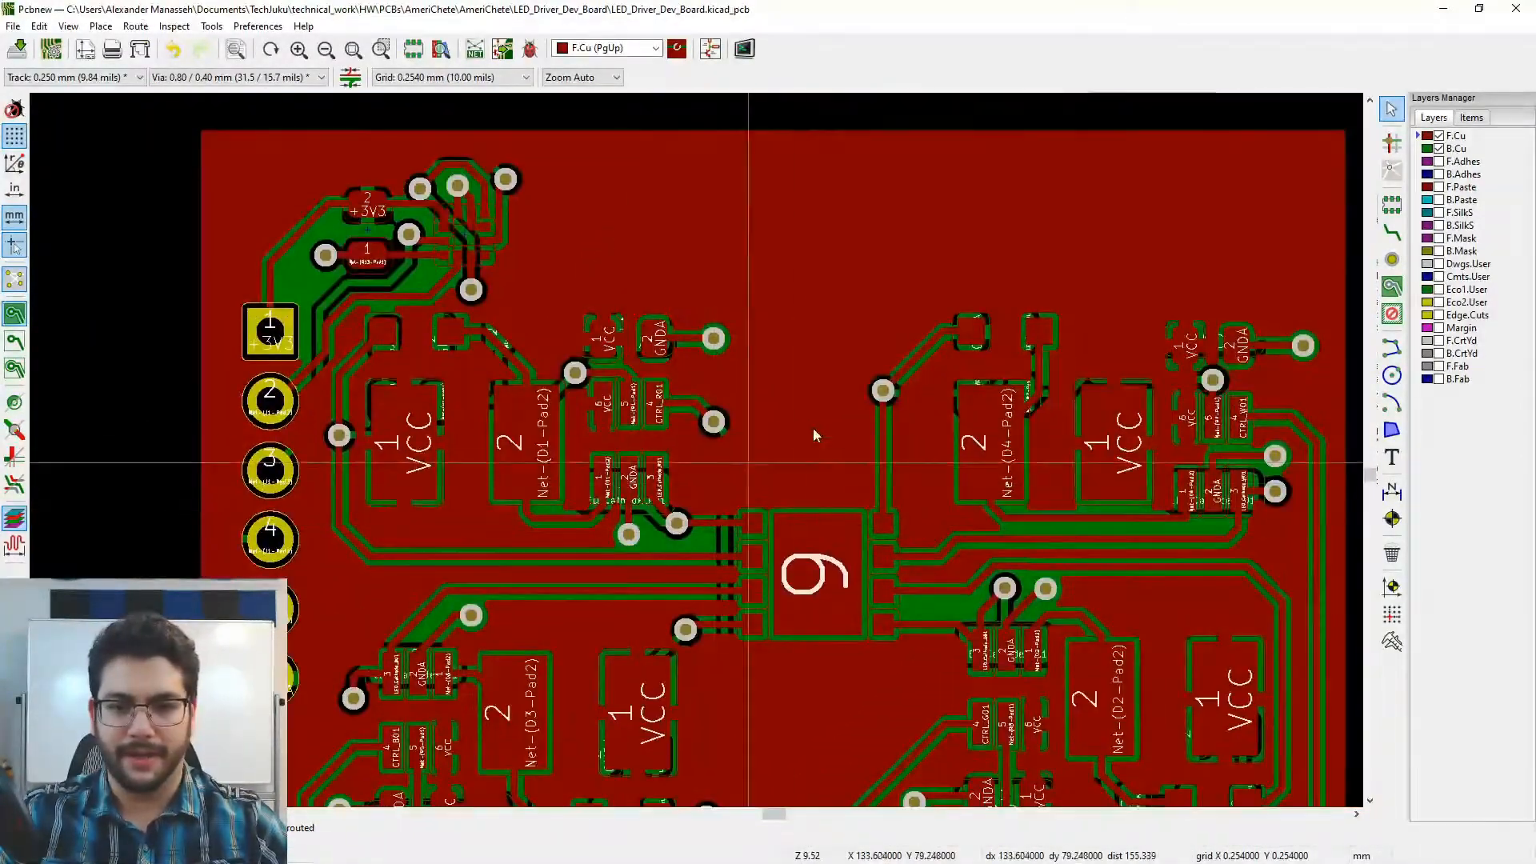
middle_click_drag(813, 430, 779, 353)
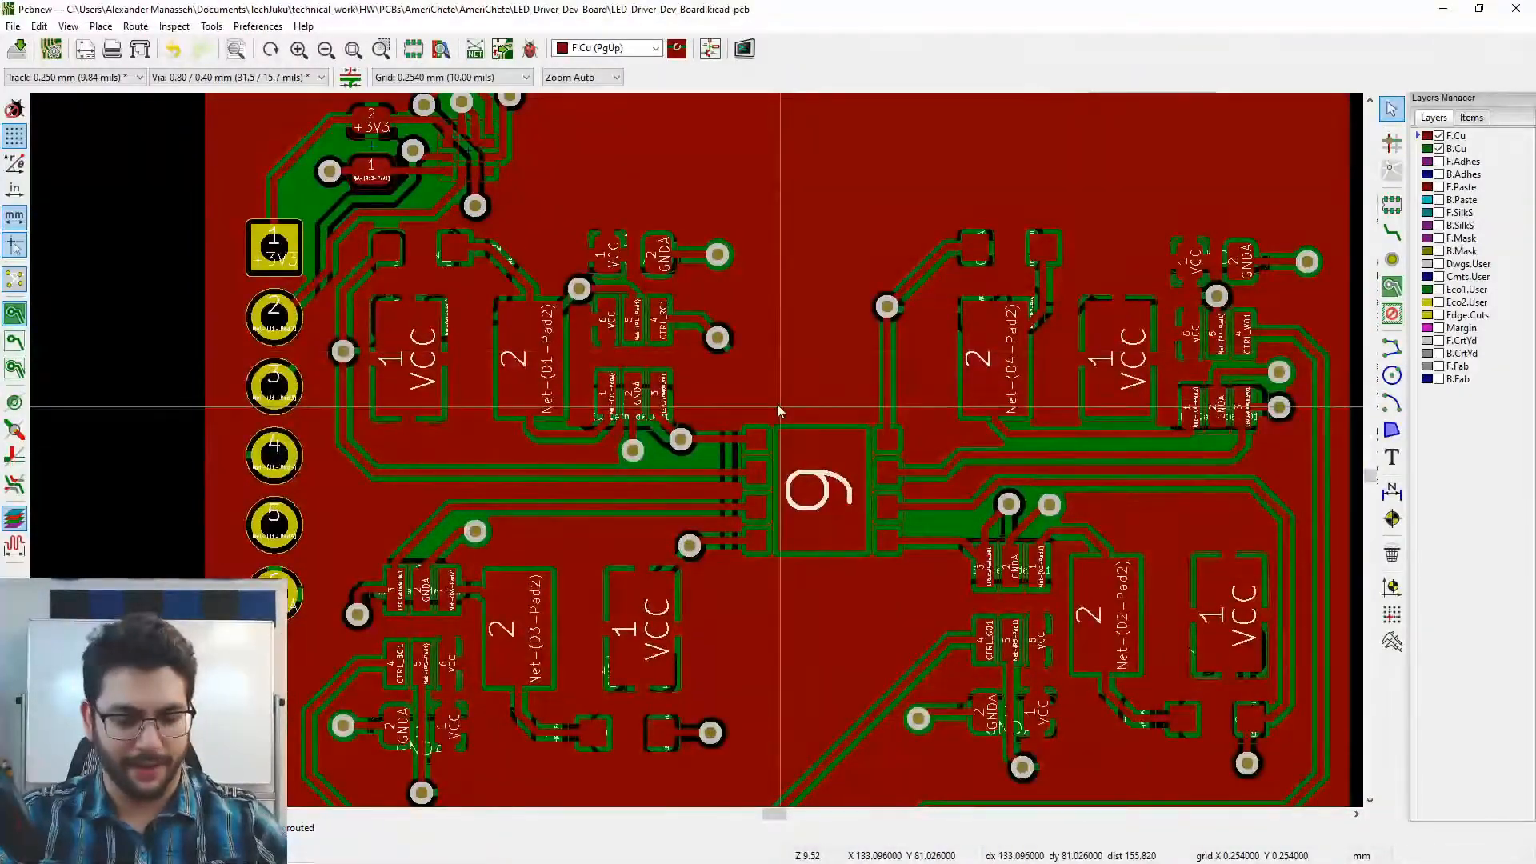
key("alt+3")
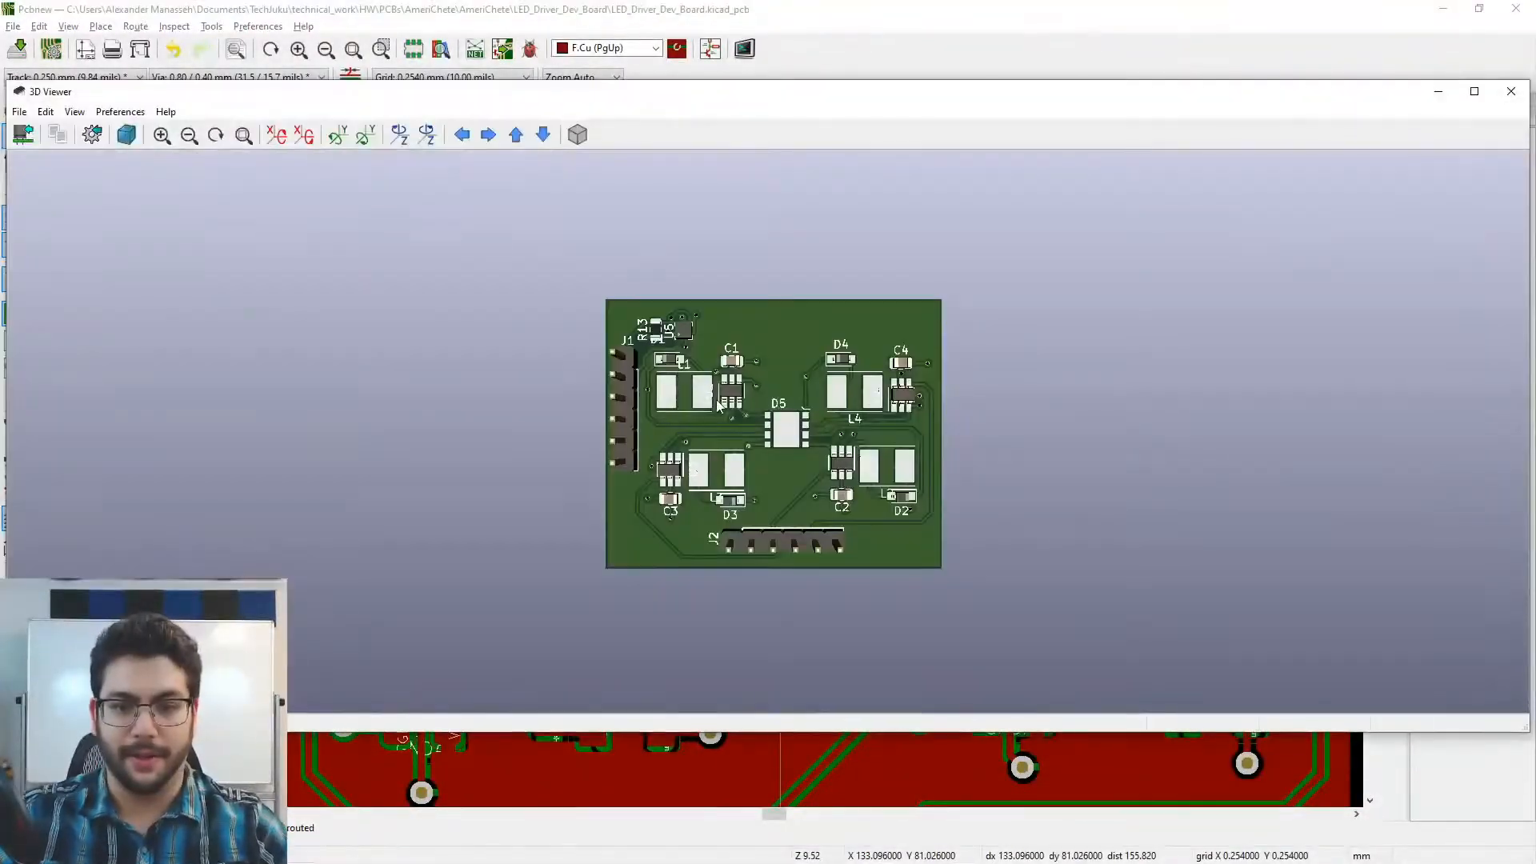
scroll(783, 416, "up", 6)
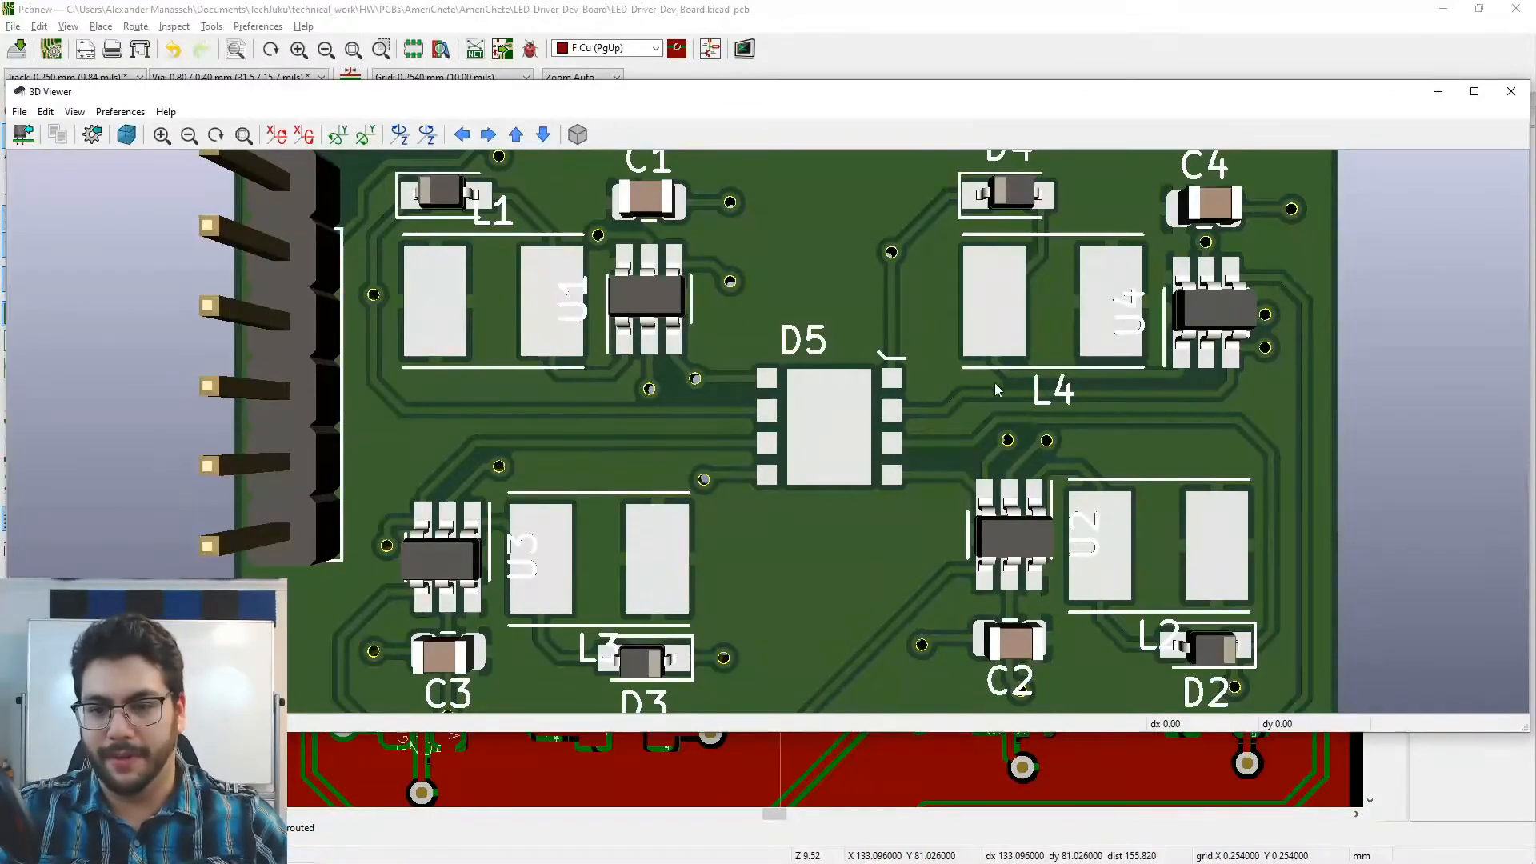
left_click(817, 54)
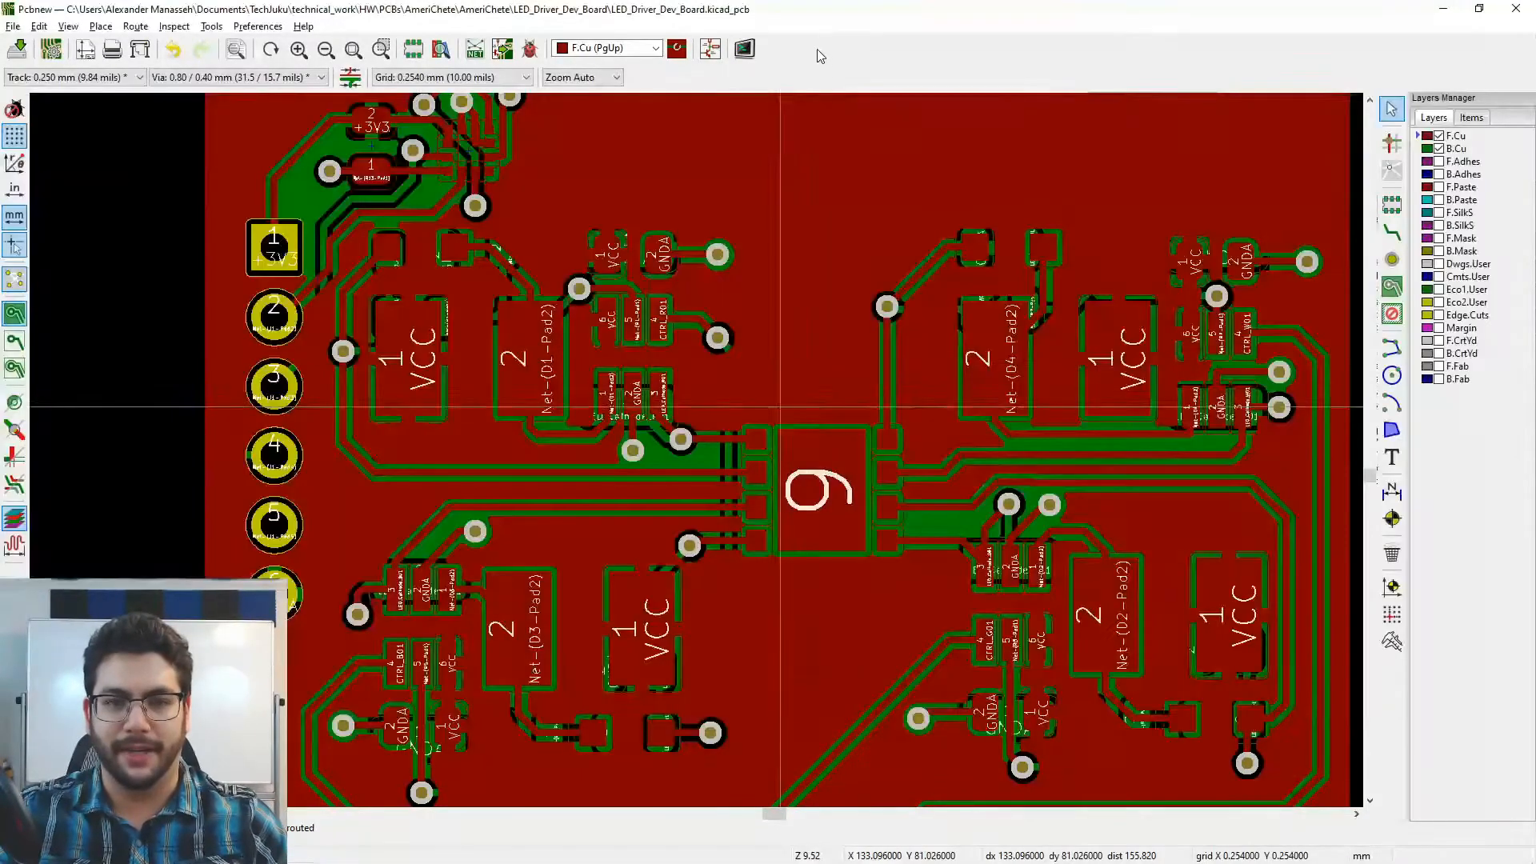
- Toggle the F.Cu and B.Cu layers to compare them, leave both hidden, and show the Edge.Cuts outline
left_click(1439, 149)
left_click(1438, 136)
left_click(1439, 136)
left_click(1439, 149)
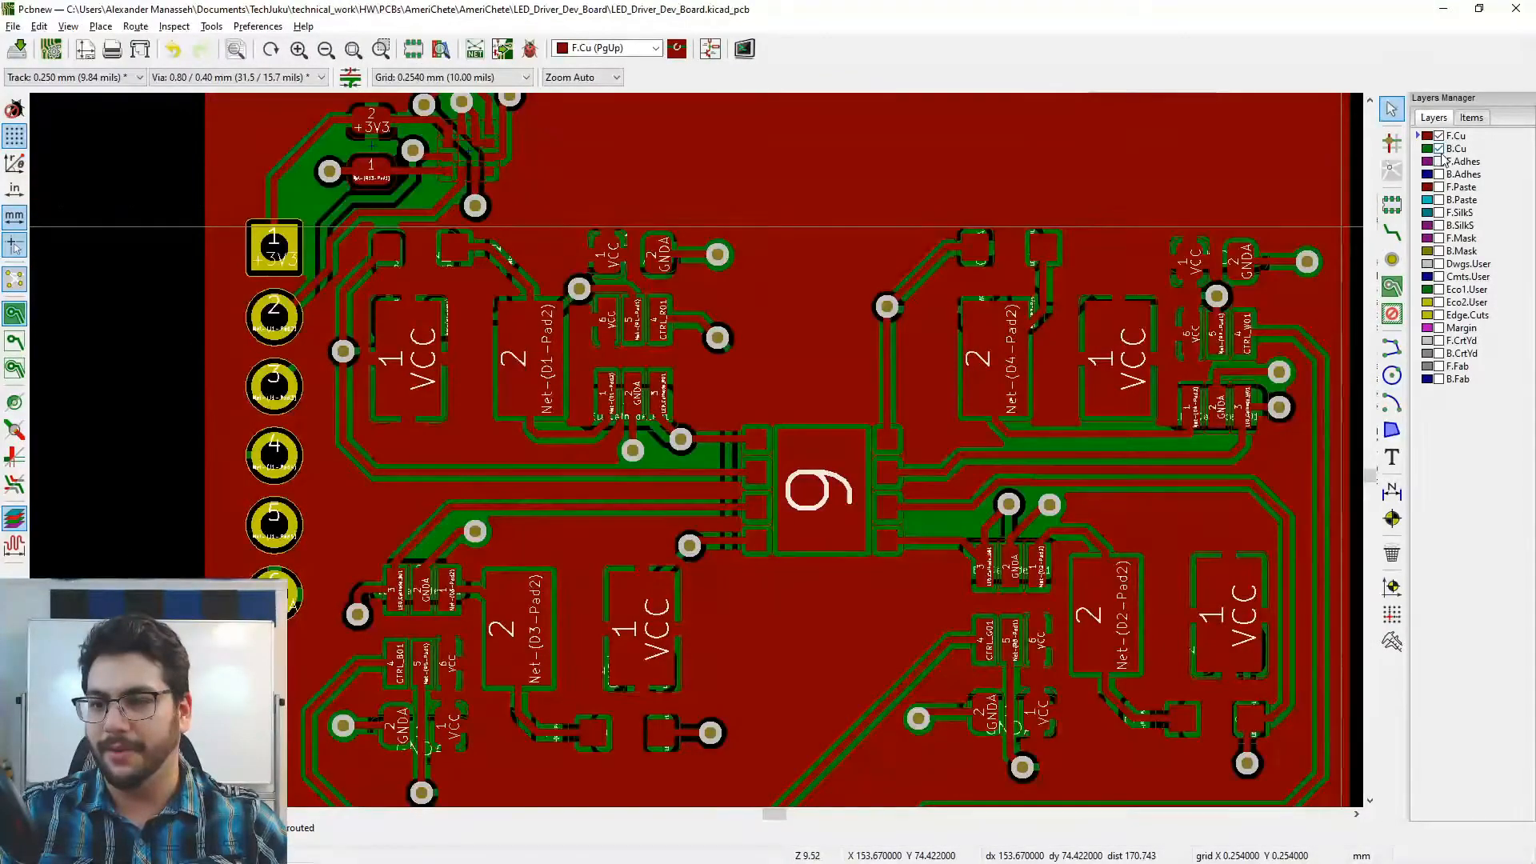
left_click(1439, 136)
left_click(1439, 148)
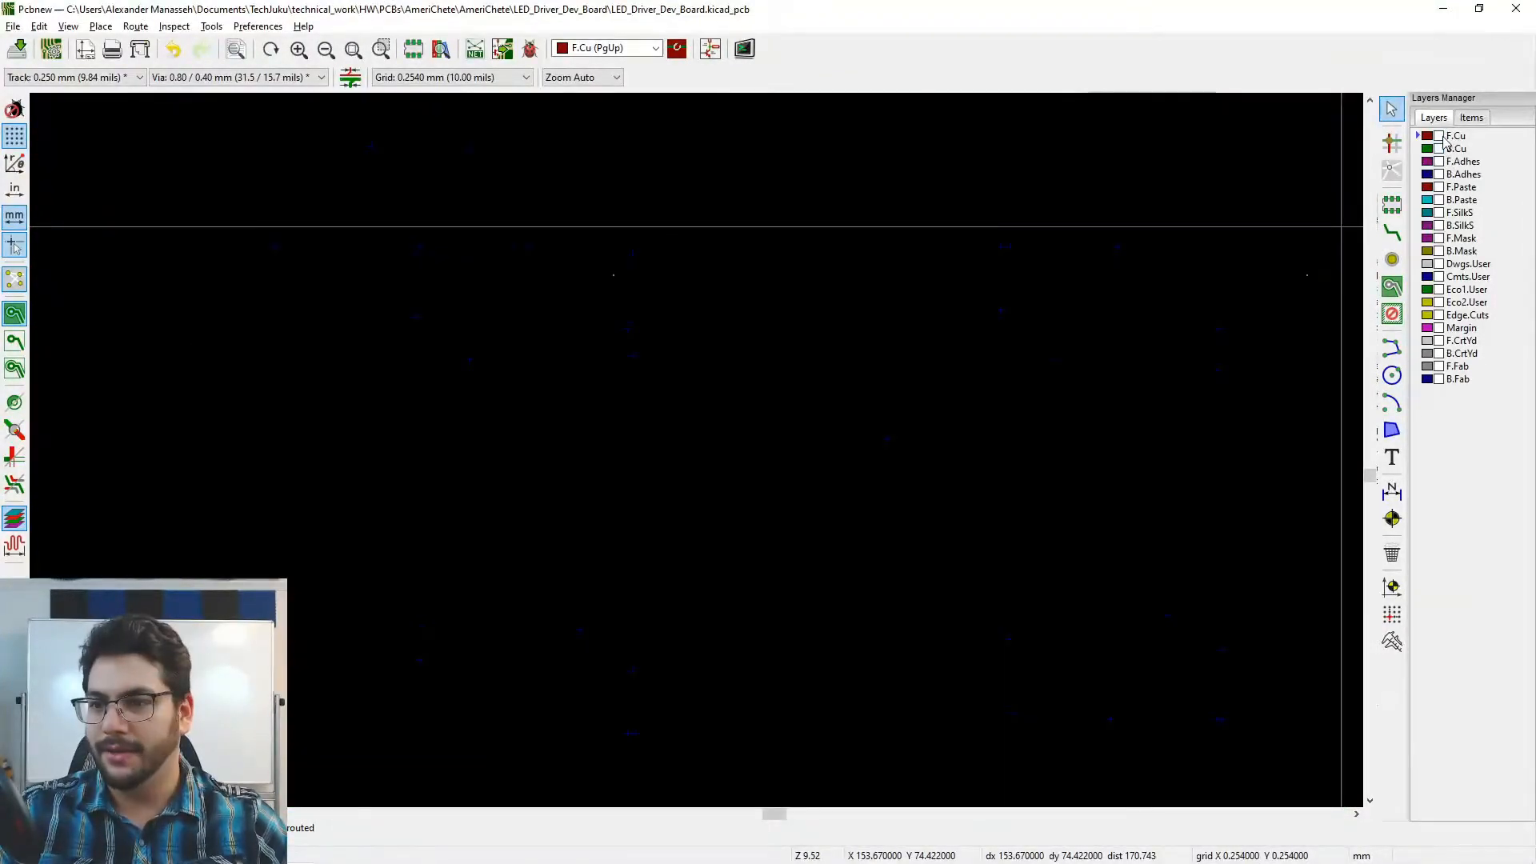
left_click(1439, 136)
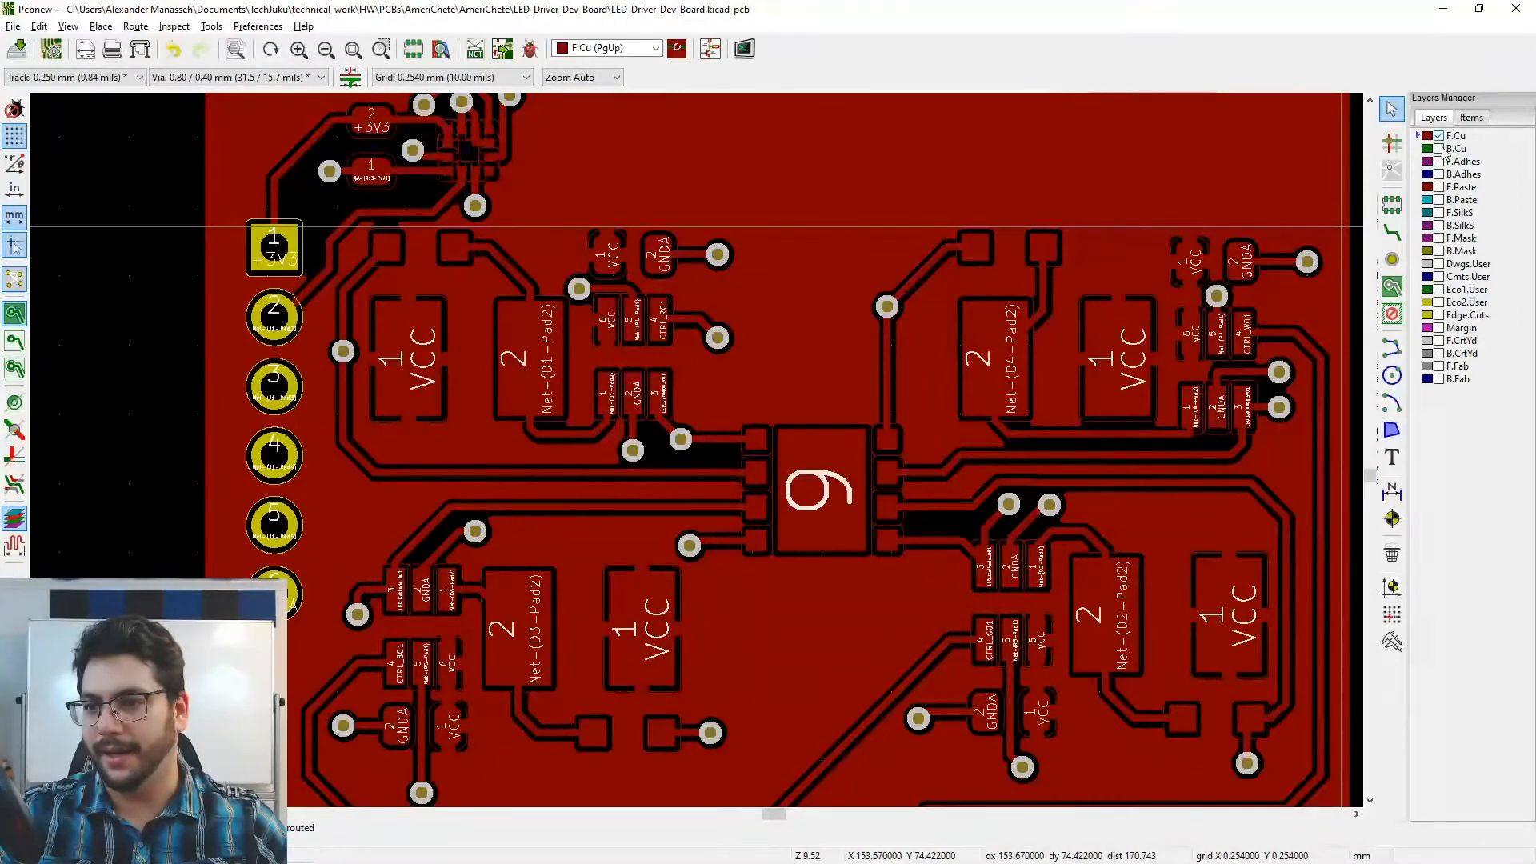
left_click(1438, 136)
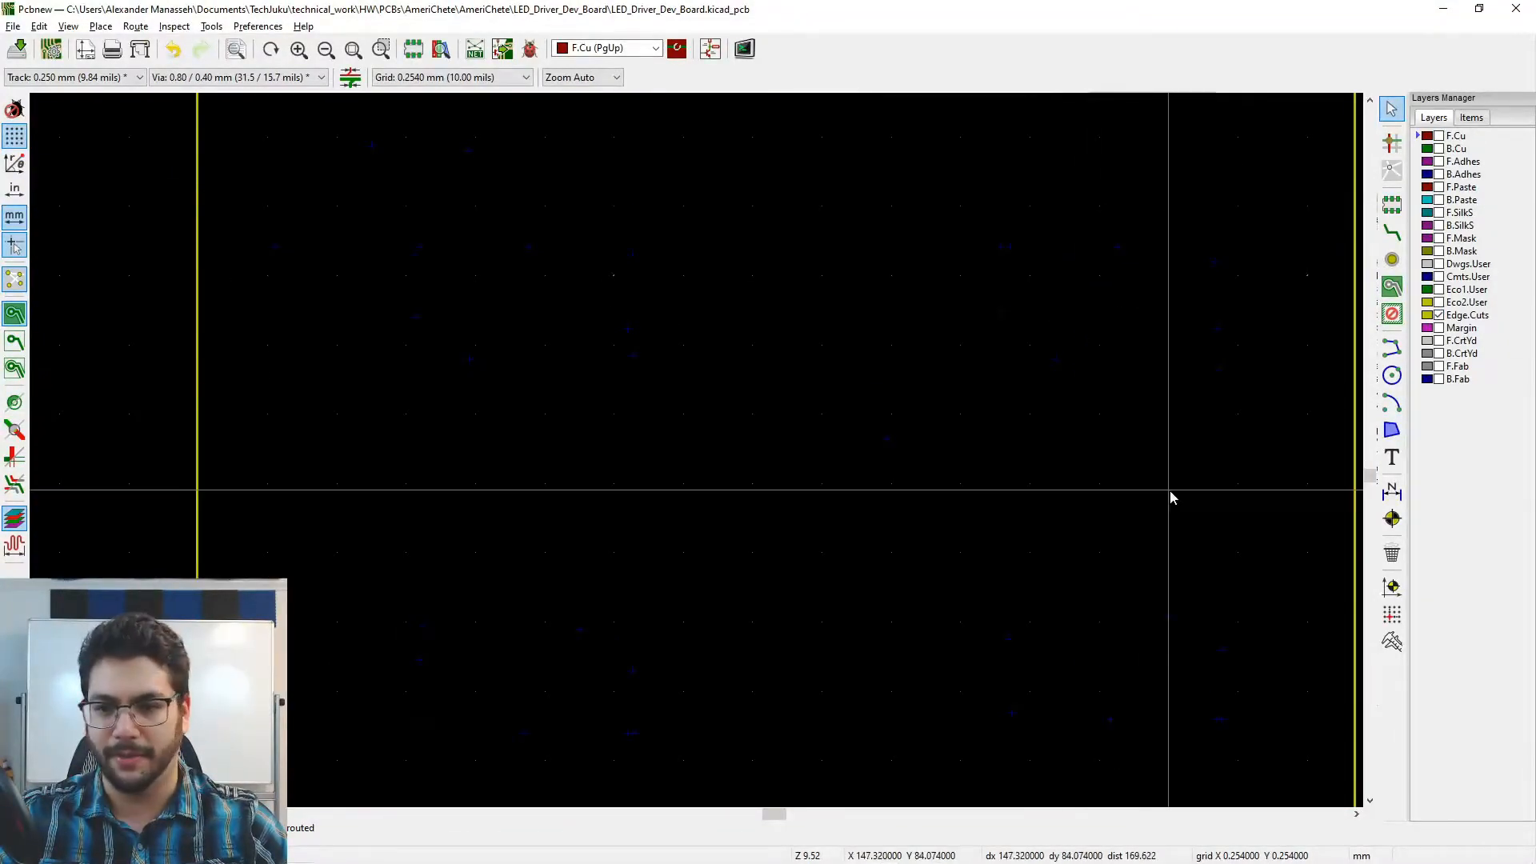
- Show the F.SilkS and F.Mask layers and examine the silkscreen labels around L1 and C1
left_click(1439, 213)
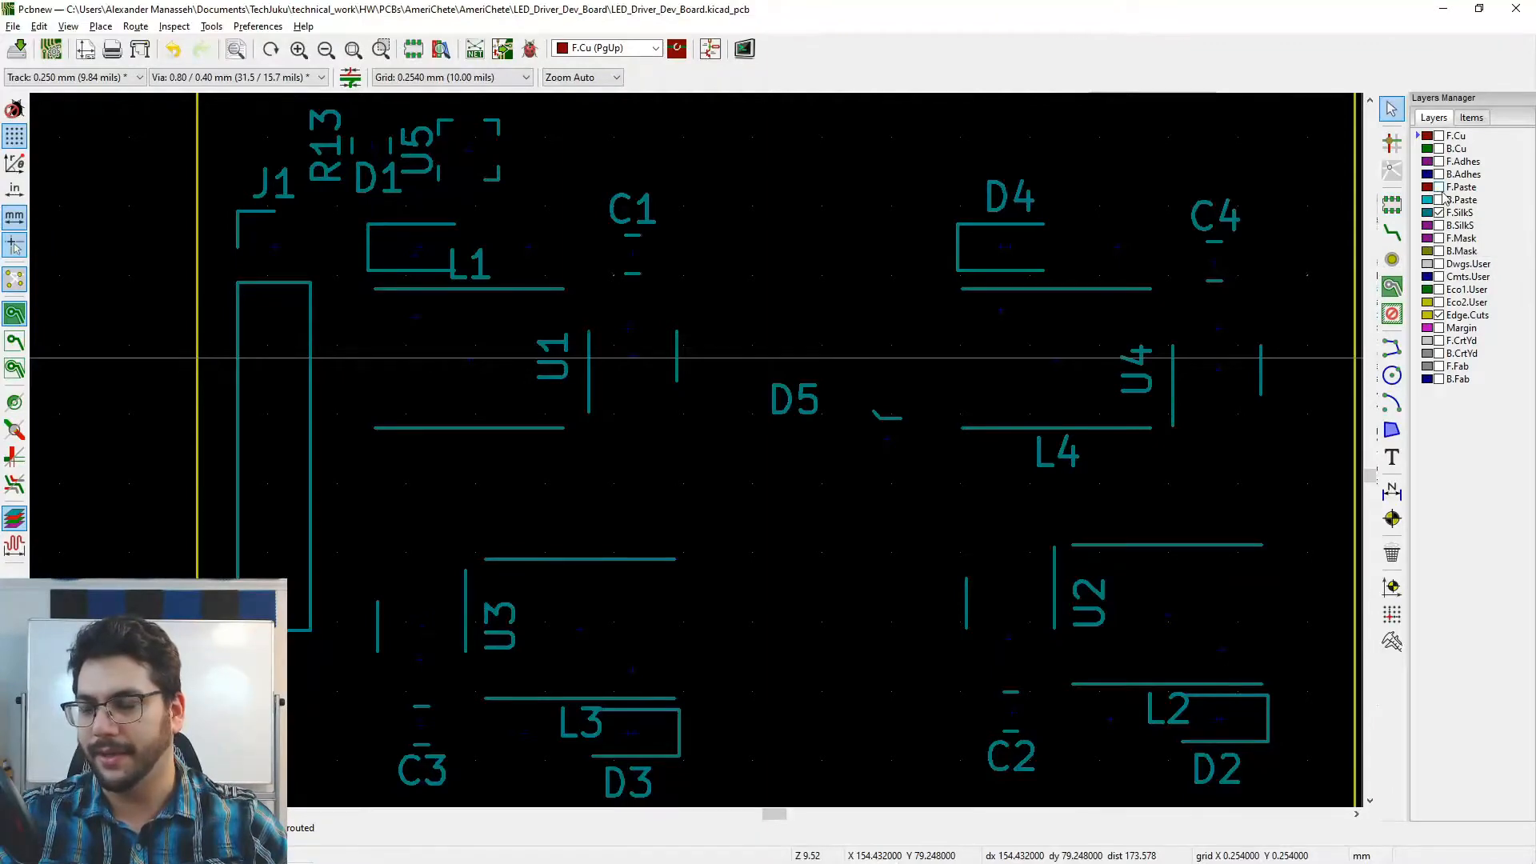
left_click(1439, 238)
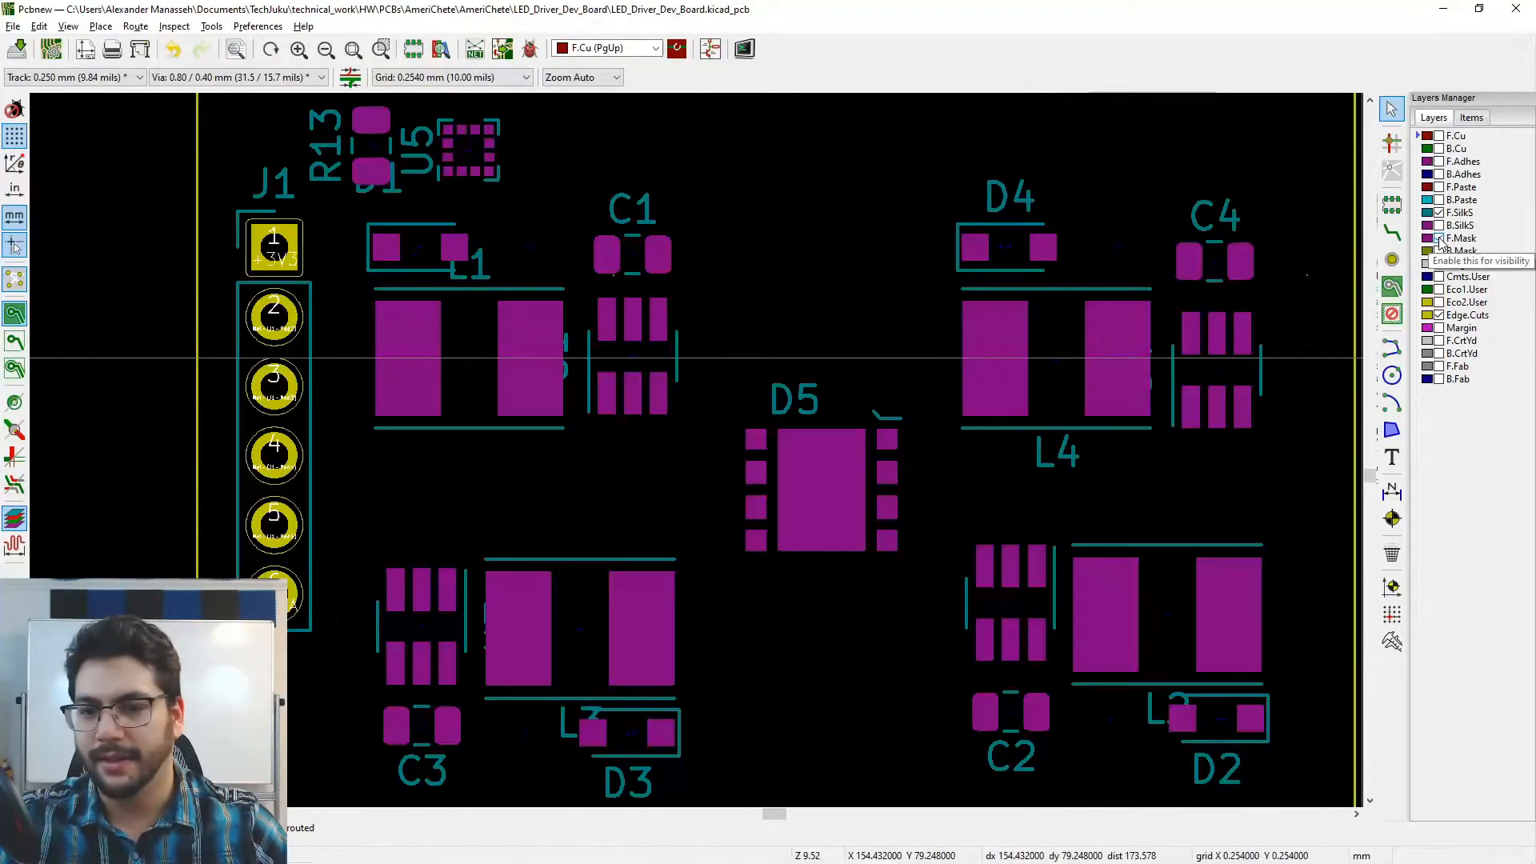
middle_click_drag(675, 398, 790, 448)
scroll(736, 445, "up", 4)
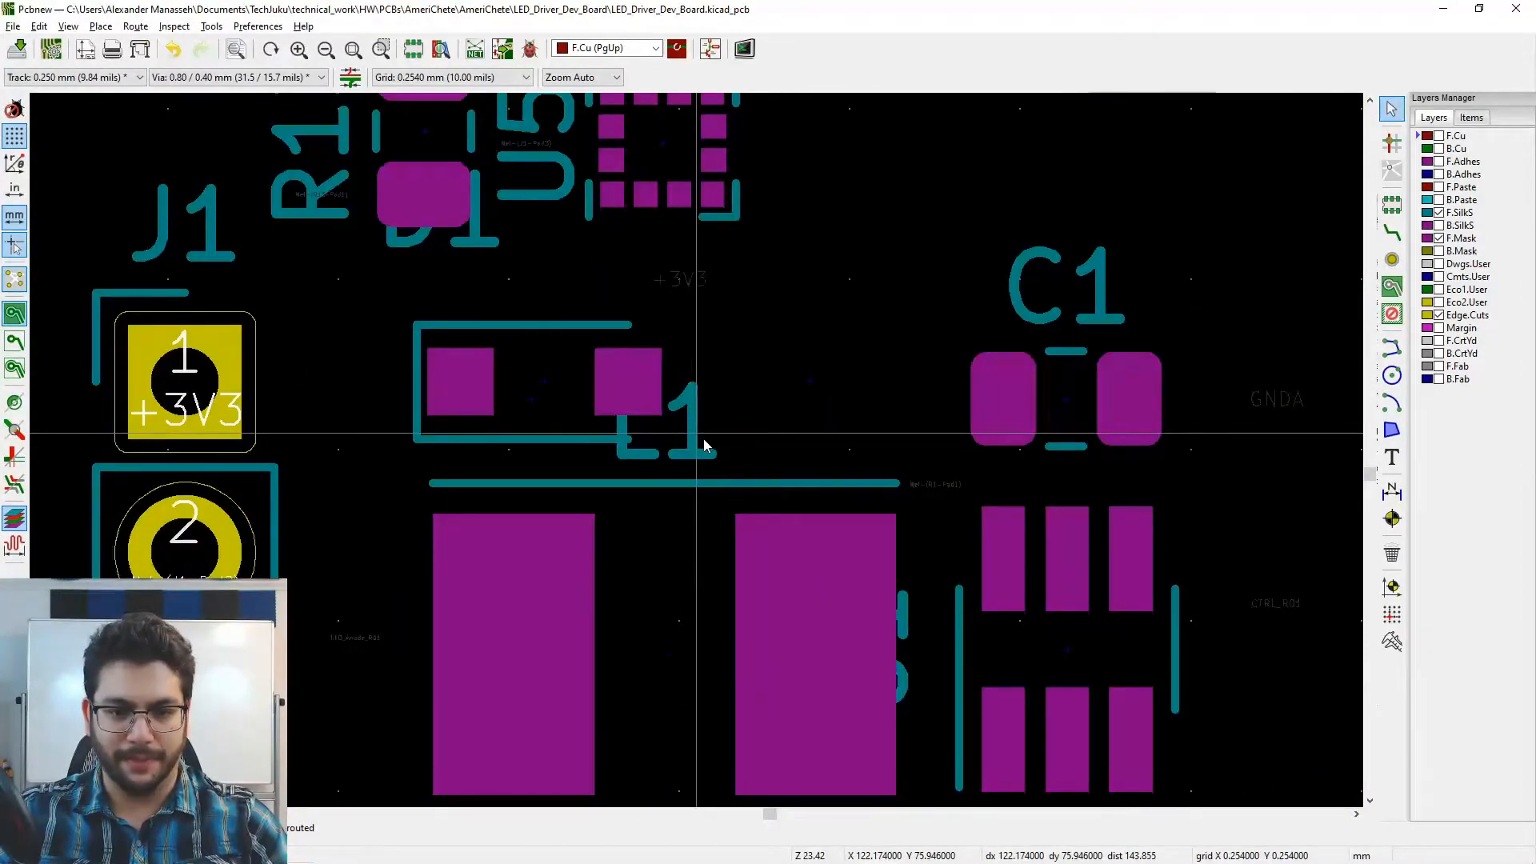
- Move the L1 label above the right end of its inductor outline, and place the U5 label horizontally above U5
key("m")
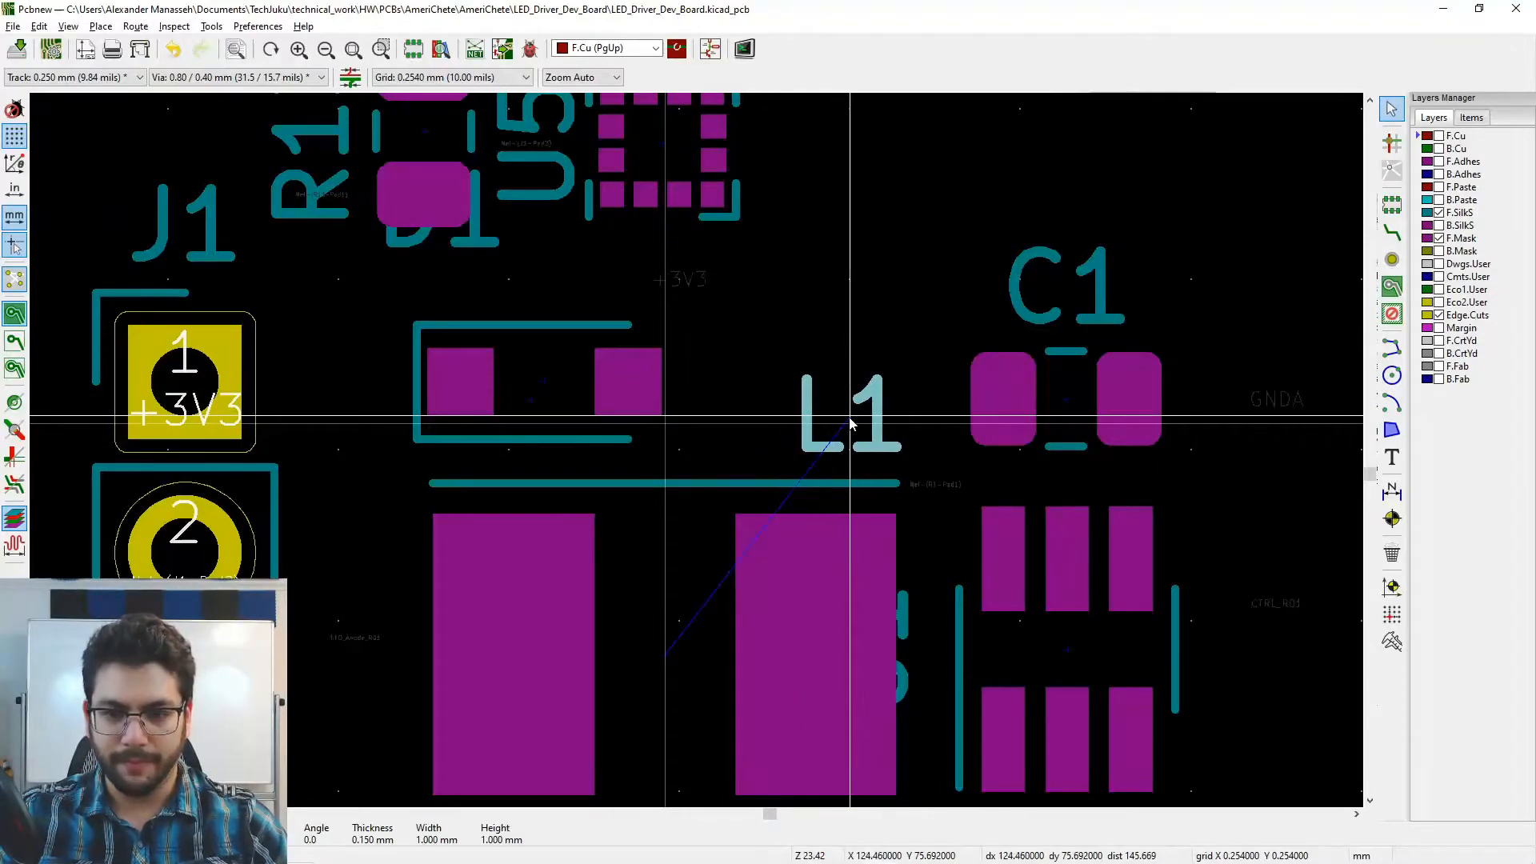
left_click(850, 421)
middle_click_drag(786, 302, 751, 432)
middle_click_drag(601, 298, 665, 389)
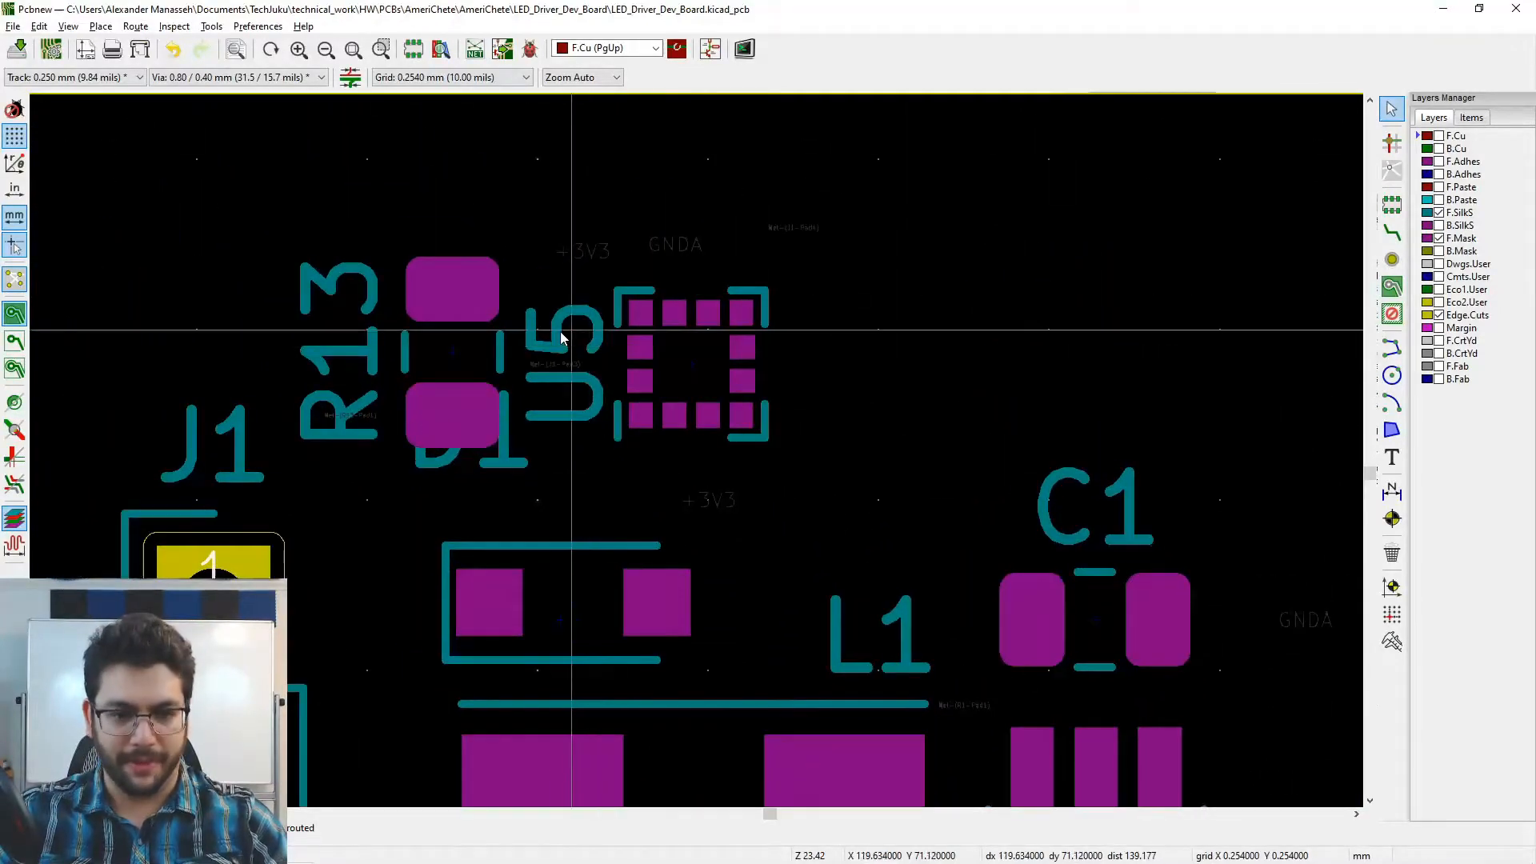
key("m")
key("r")
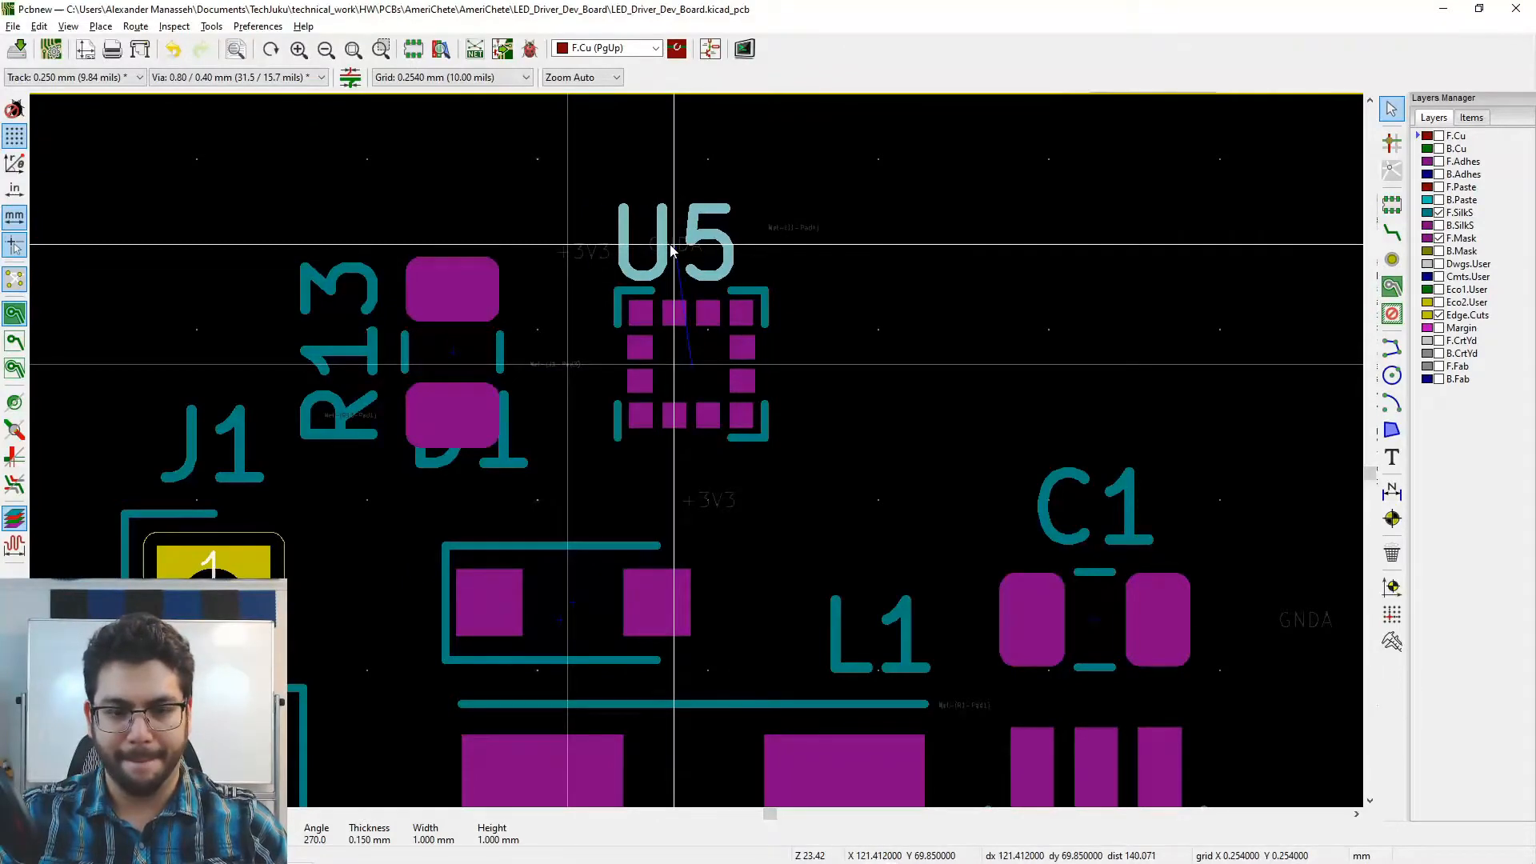
left_click(671, 246)
- Move the D1 label from under R13's lower pad to just above the D1 outline
middle_click_drag(368, 505, 472, 496)
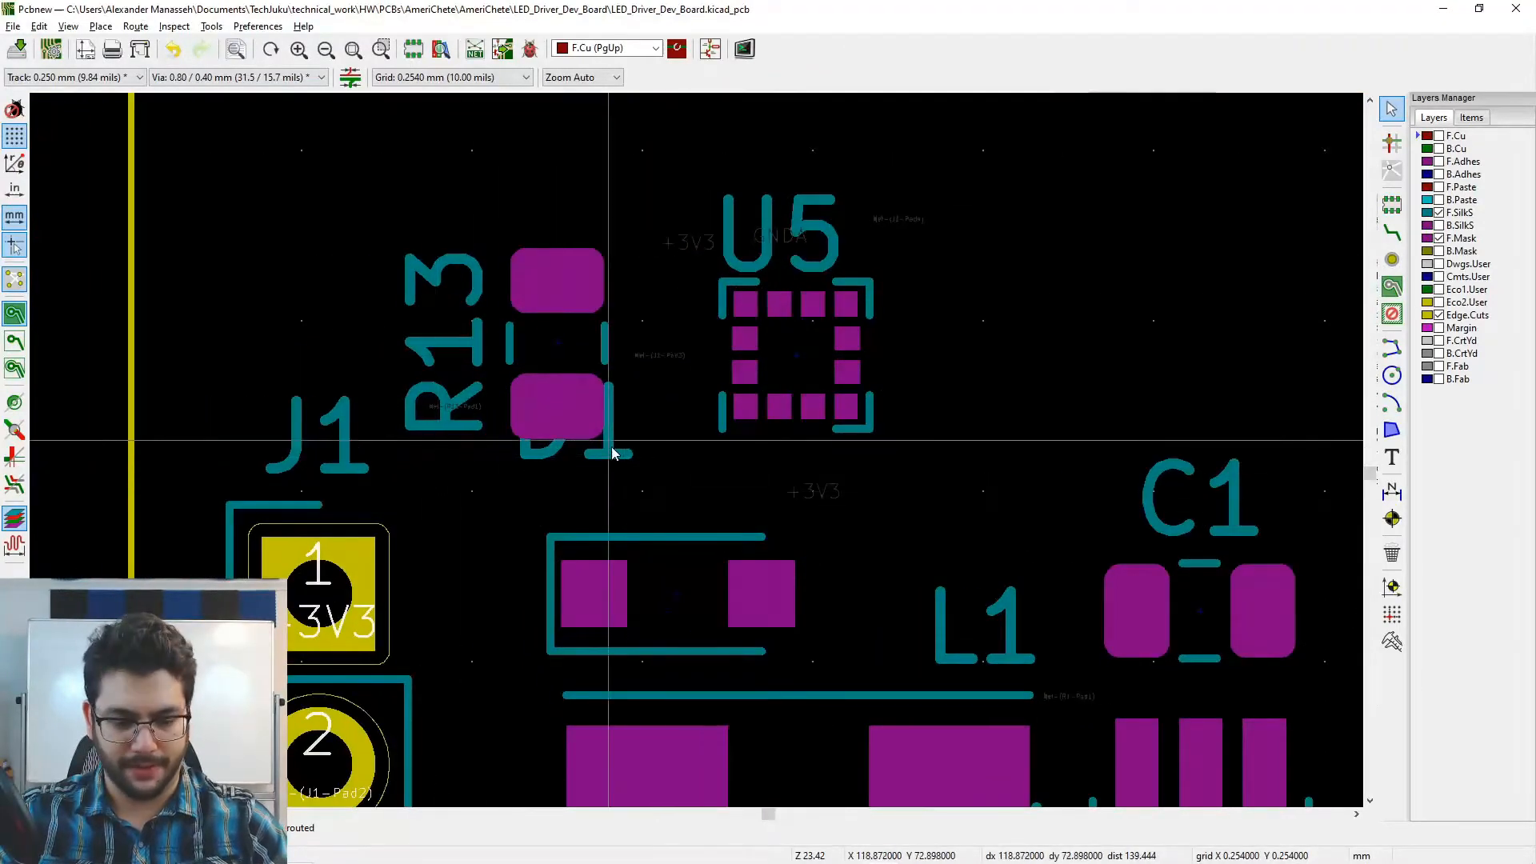
key("m")
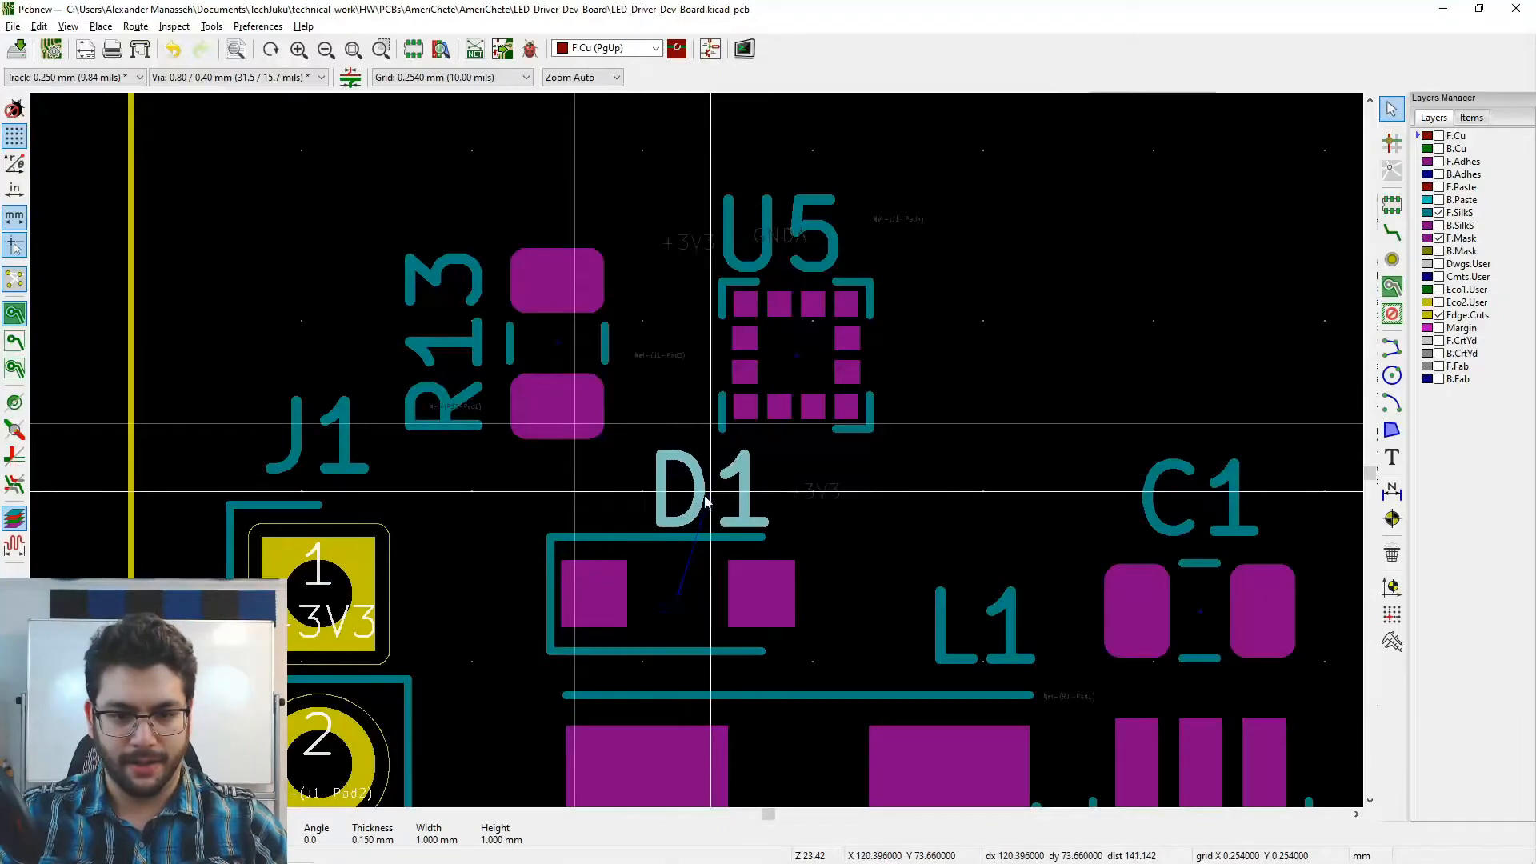
left_click(659, 496)
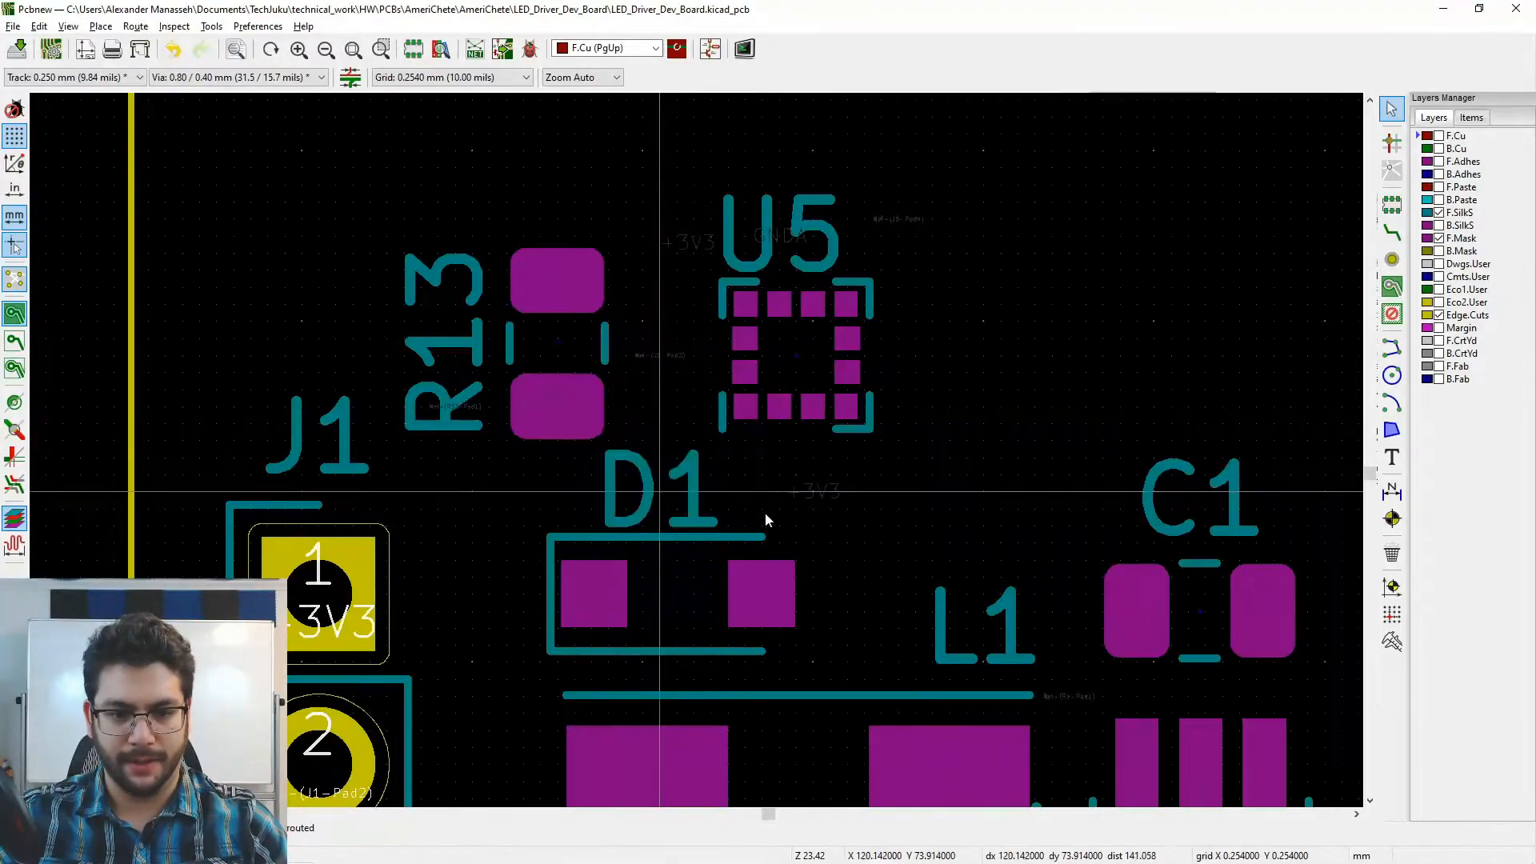
- Rotate the R13 label to horizontal and centre it above the resistor's upper pad
mouse_move(788, 504)
middle_mouse_down()
mouse_move(690, 486)
mouse_move(775, 495)
middle_mouse_up()
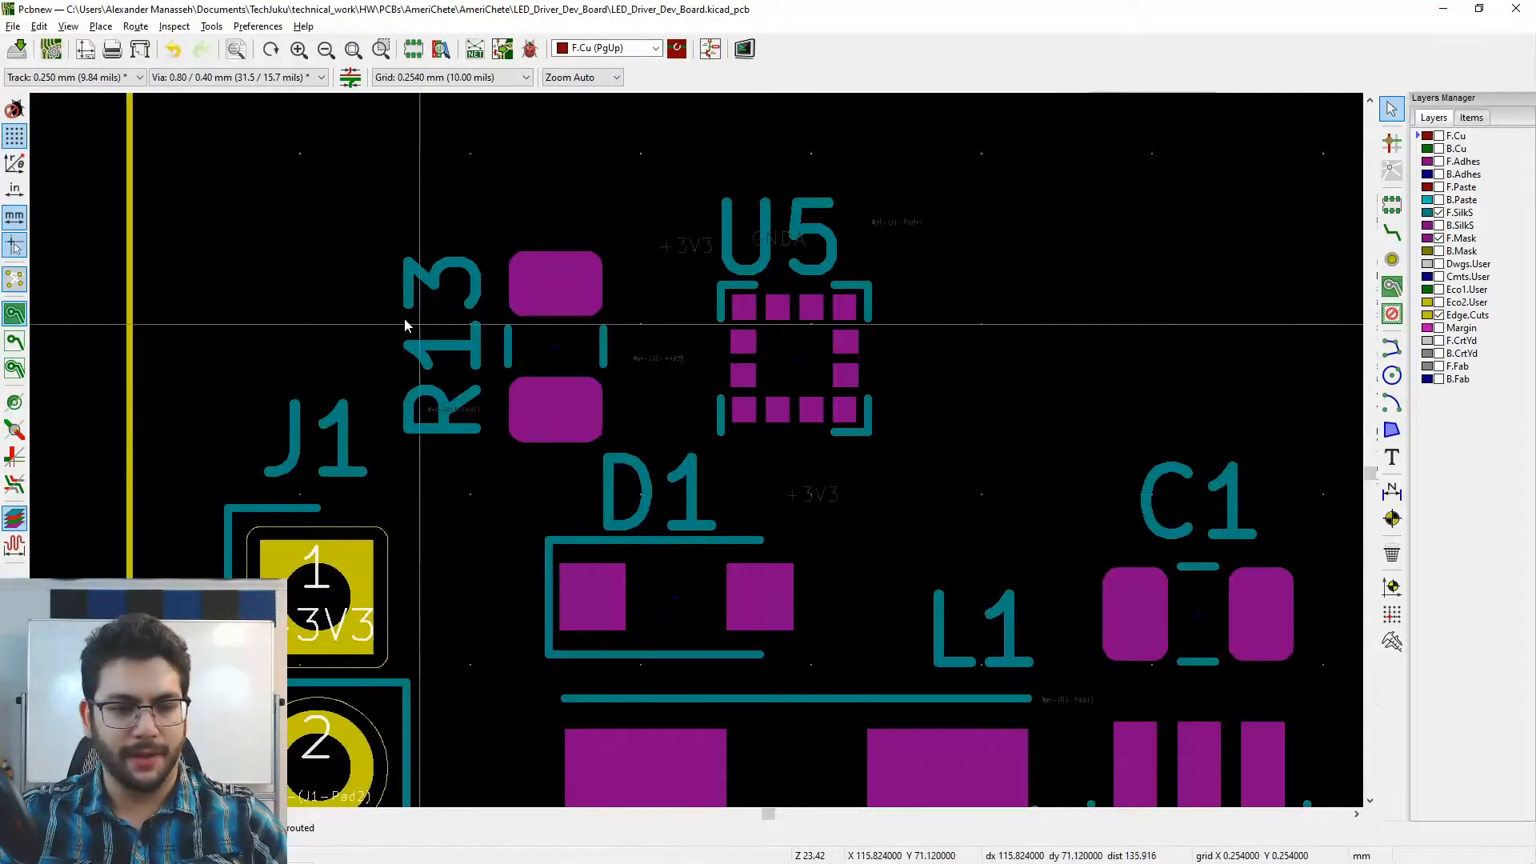
middle_click_drag(404, 325, 464, 422)
key("m")
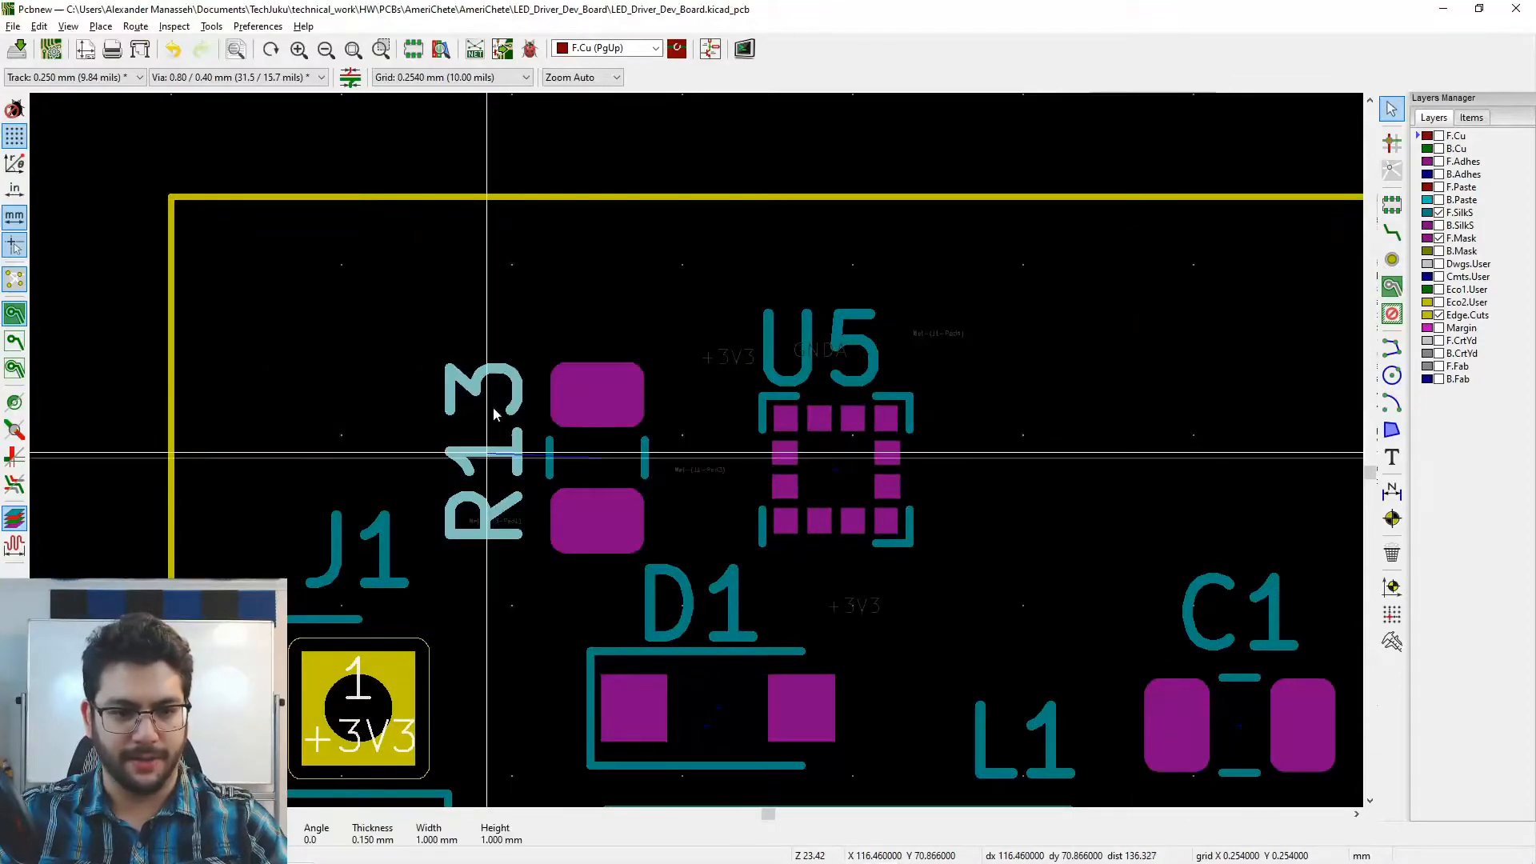
key("r")
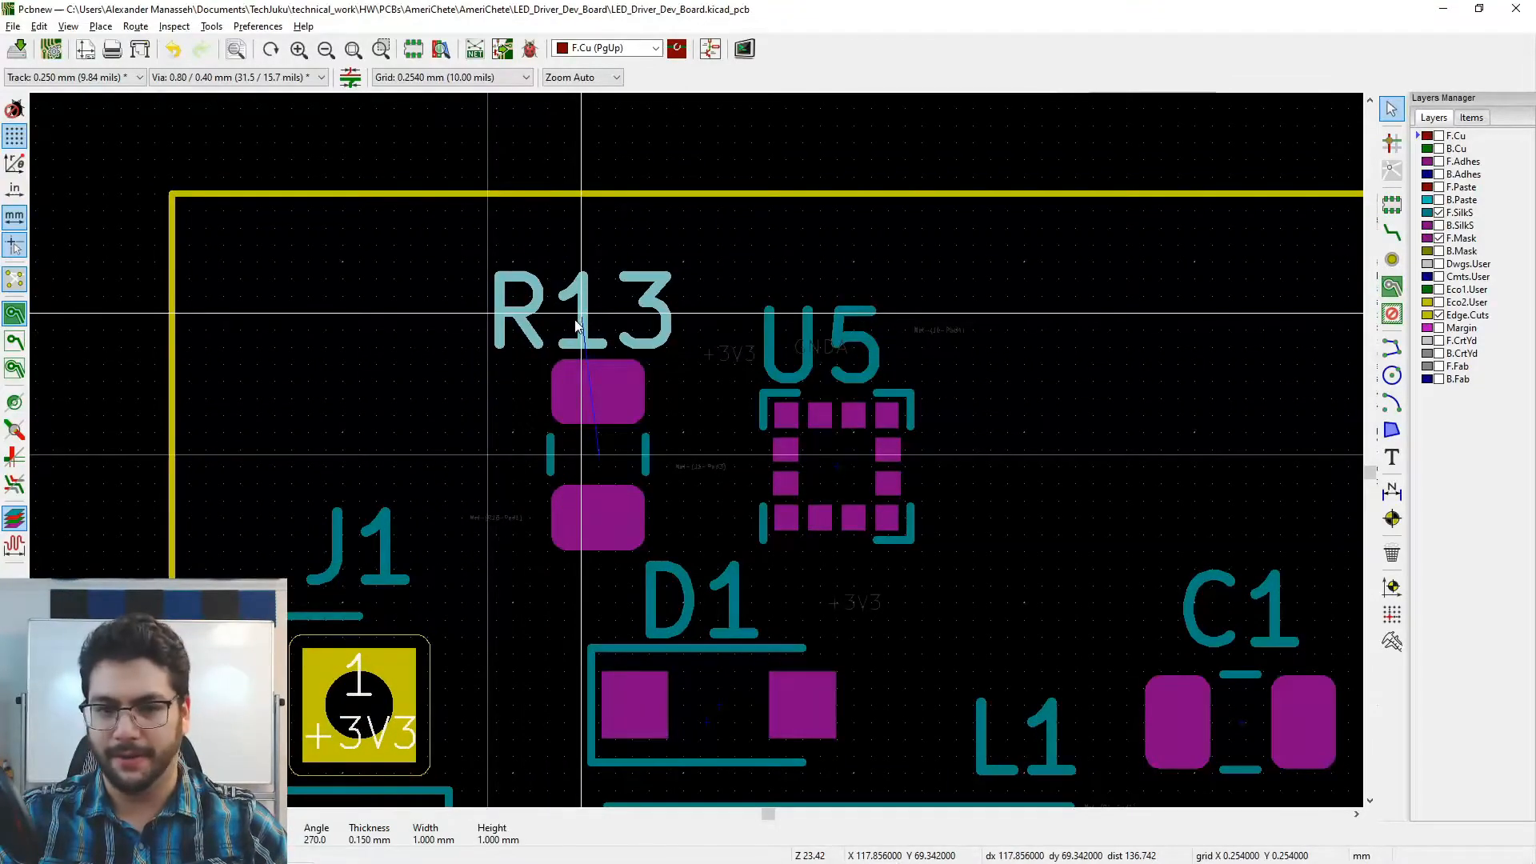
left_click(602, 317)
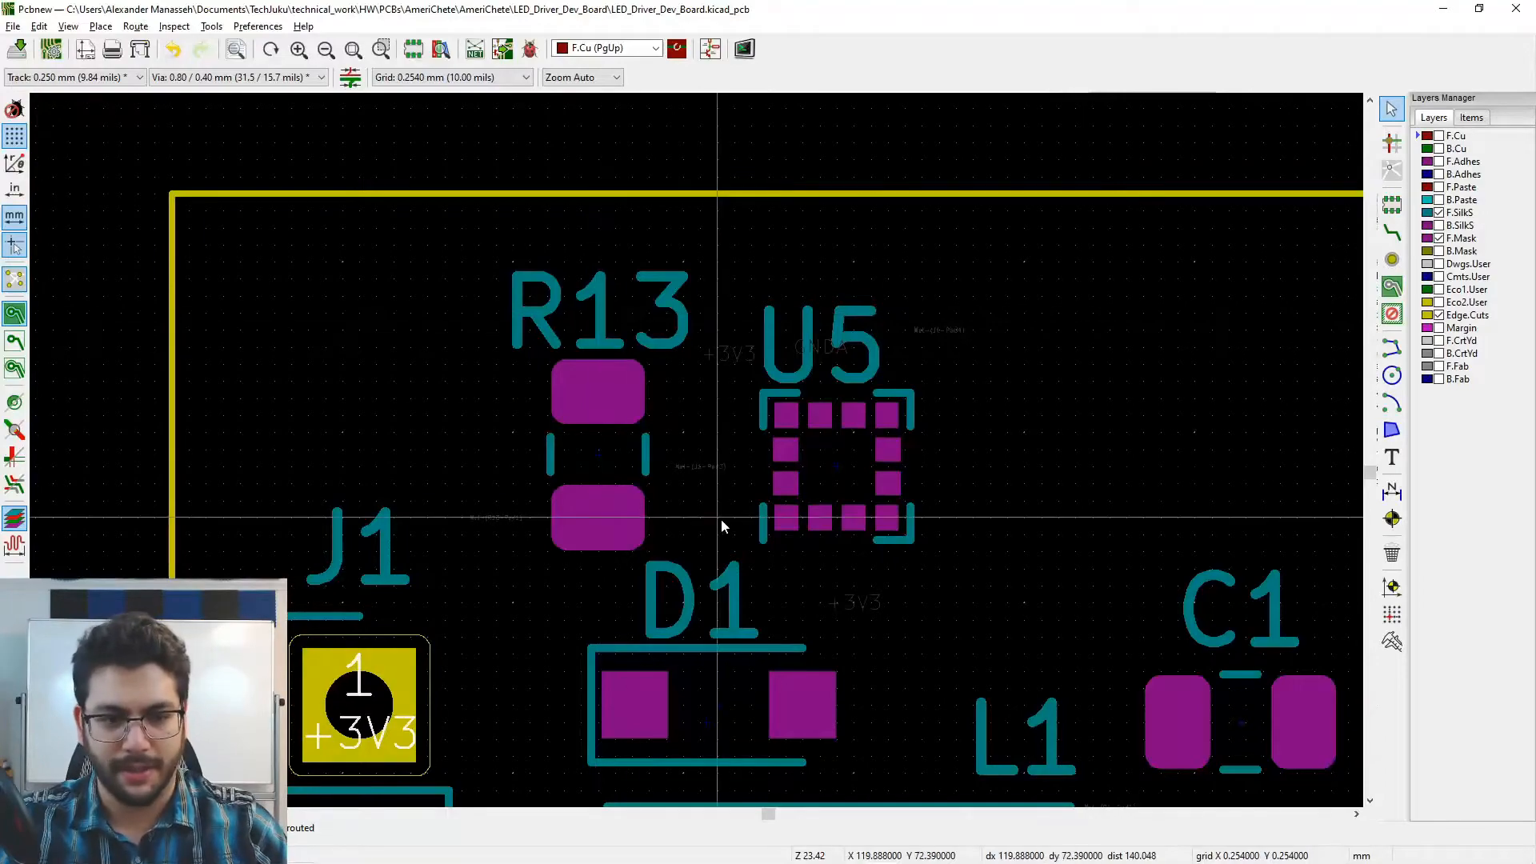
- Move the U1 label out from under L1's right pad, rotate it upright and place it beside U1's upper-right pad
middle_click_drag(665, 646, 616, 415)
middle_click_drag(431, 609, 399, 449)
middle_click_drag(722, 534, 514, 524)
scroll(620, 524, "down", 1)
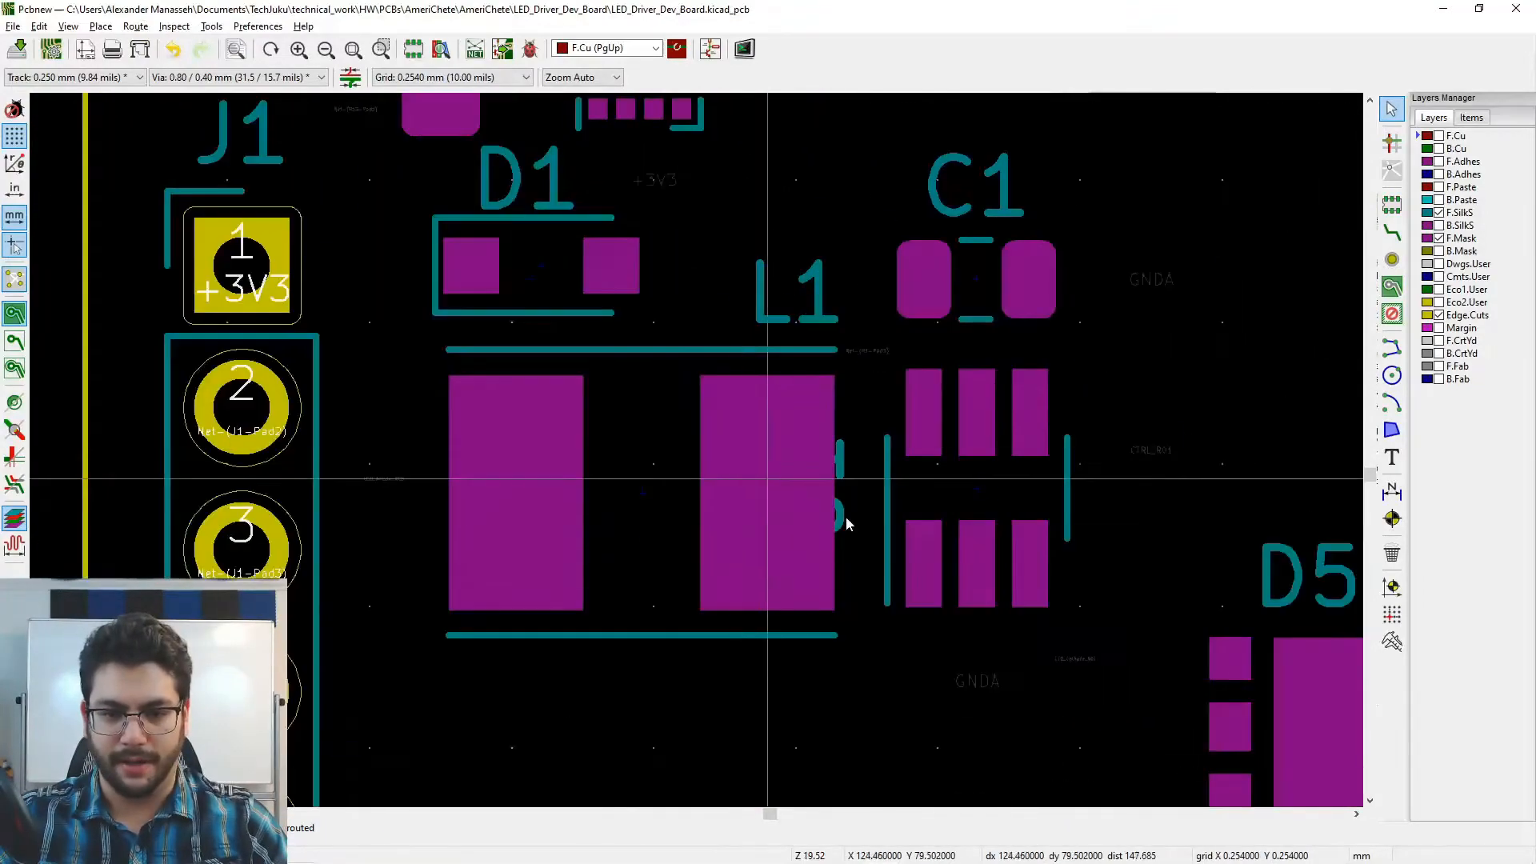
scroll(845, 499, "up", 1)
middle_click_drag(704, 453, 638, 455)
scroll(640, 454, "up", 1)
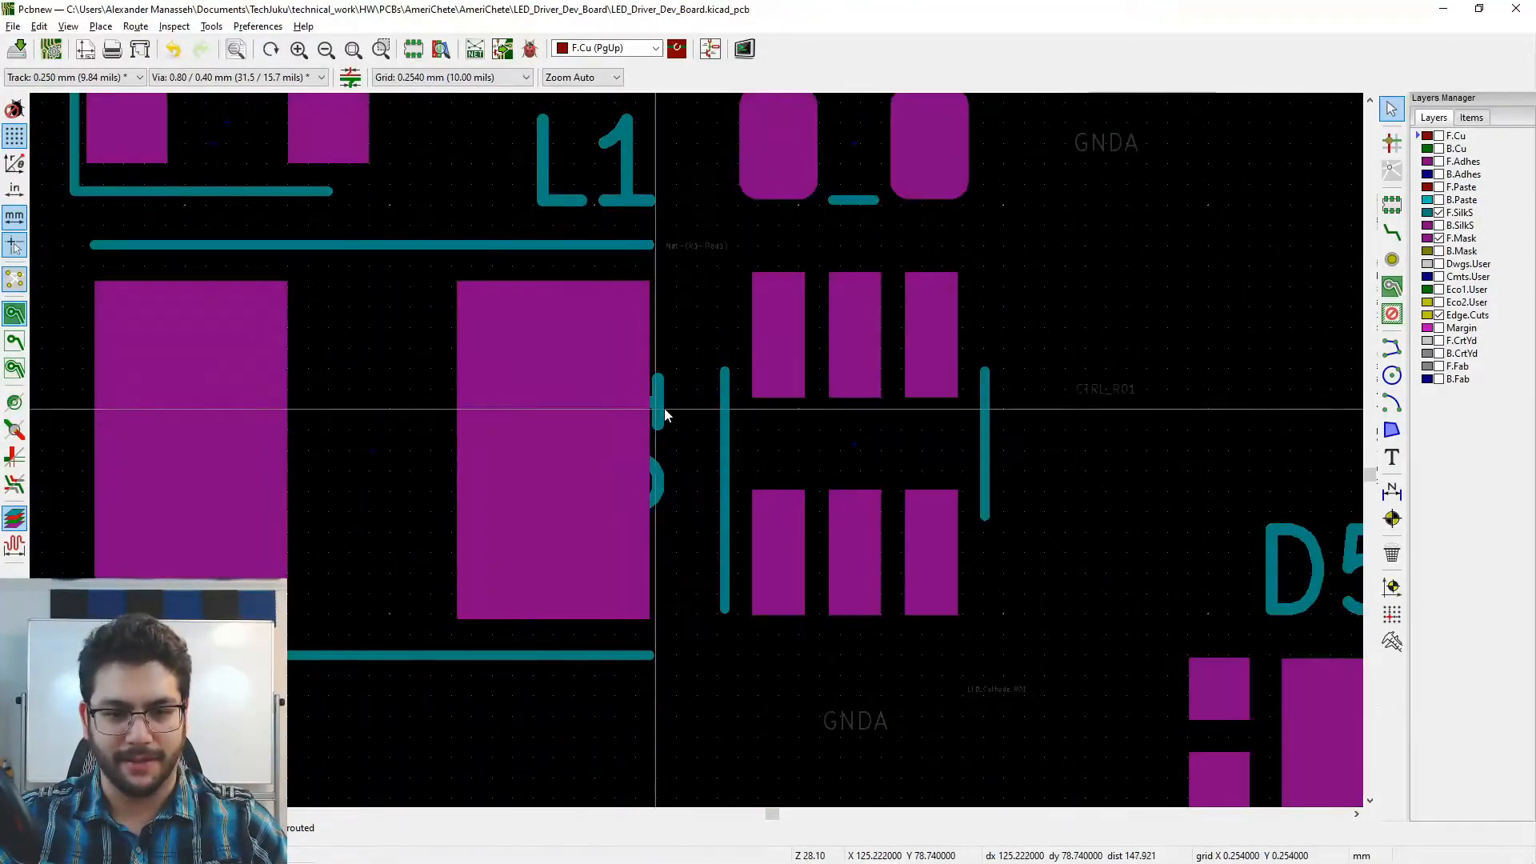
key("m")
middle_click_drag(836, 408, 725, 464)
key("r")
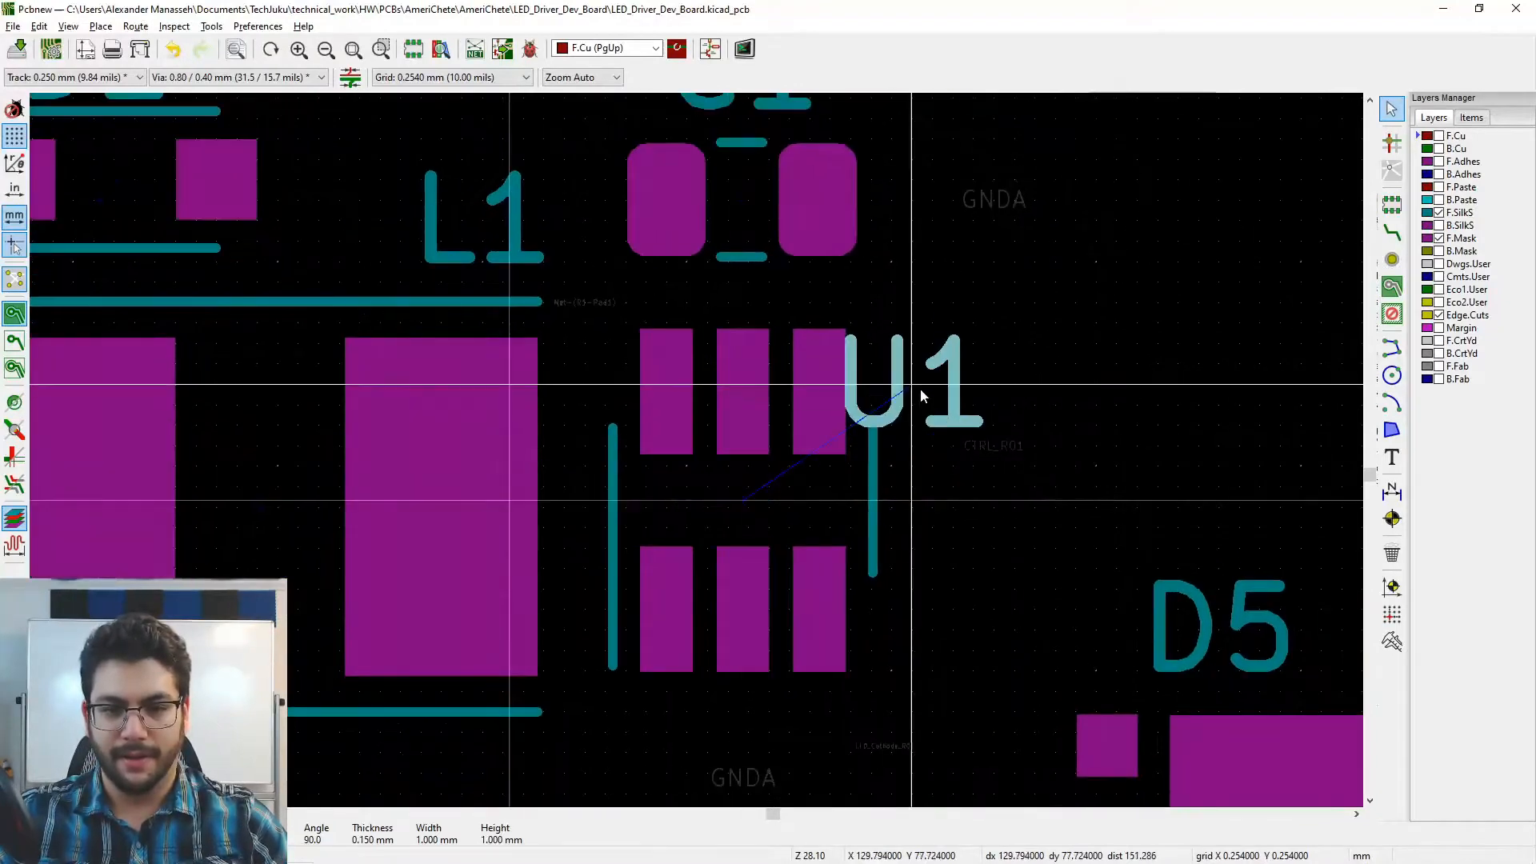
key("r")
key("r")
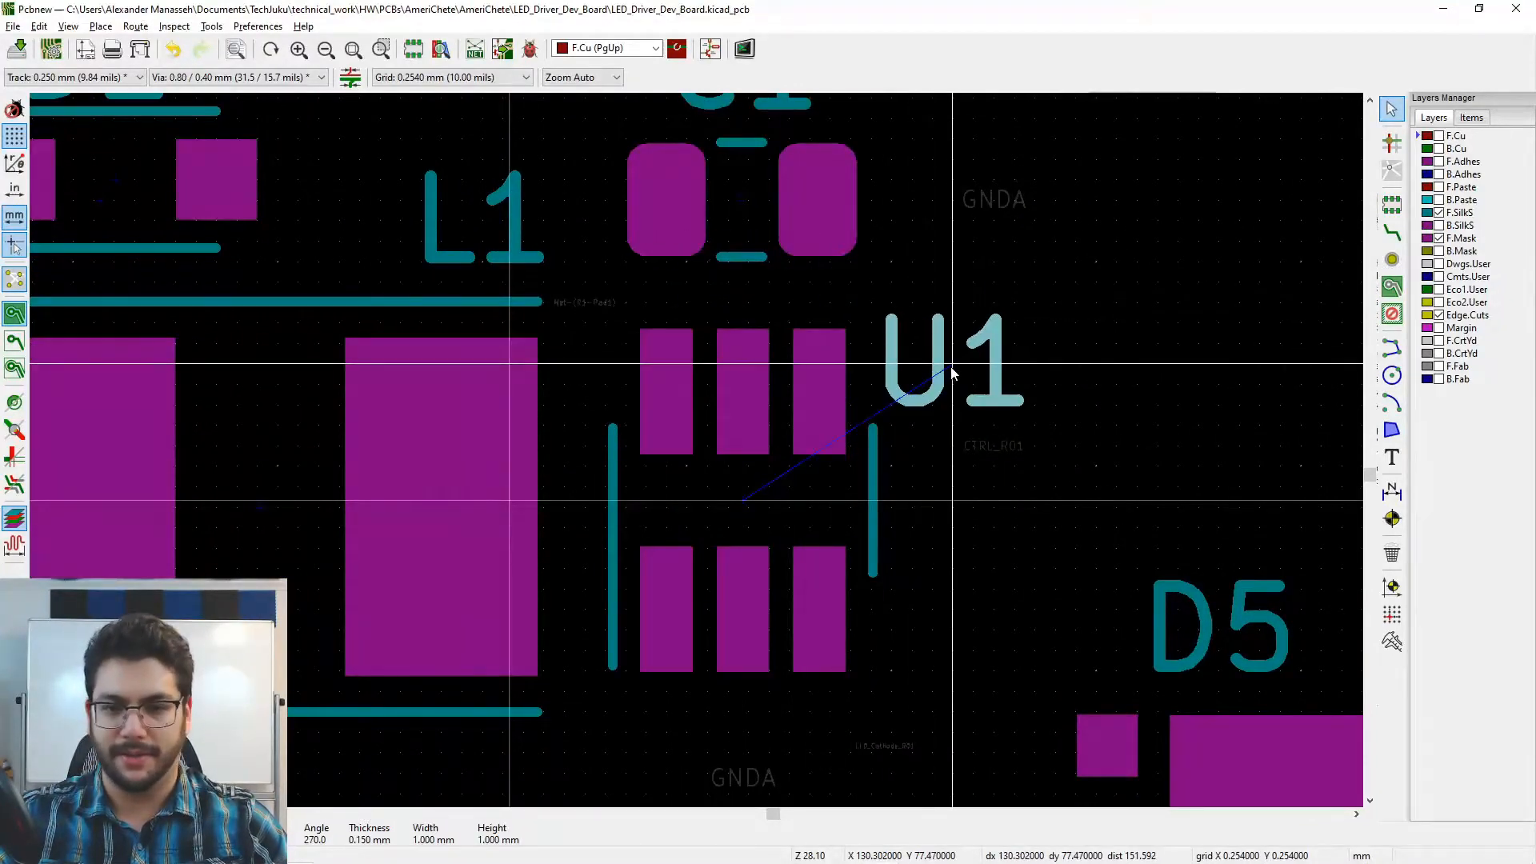
left_click(952, 370)
- Shift the D5 and D4 labels to the left, keeping each just above its component
middle_click_drag(972, 415, 718, 358)
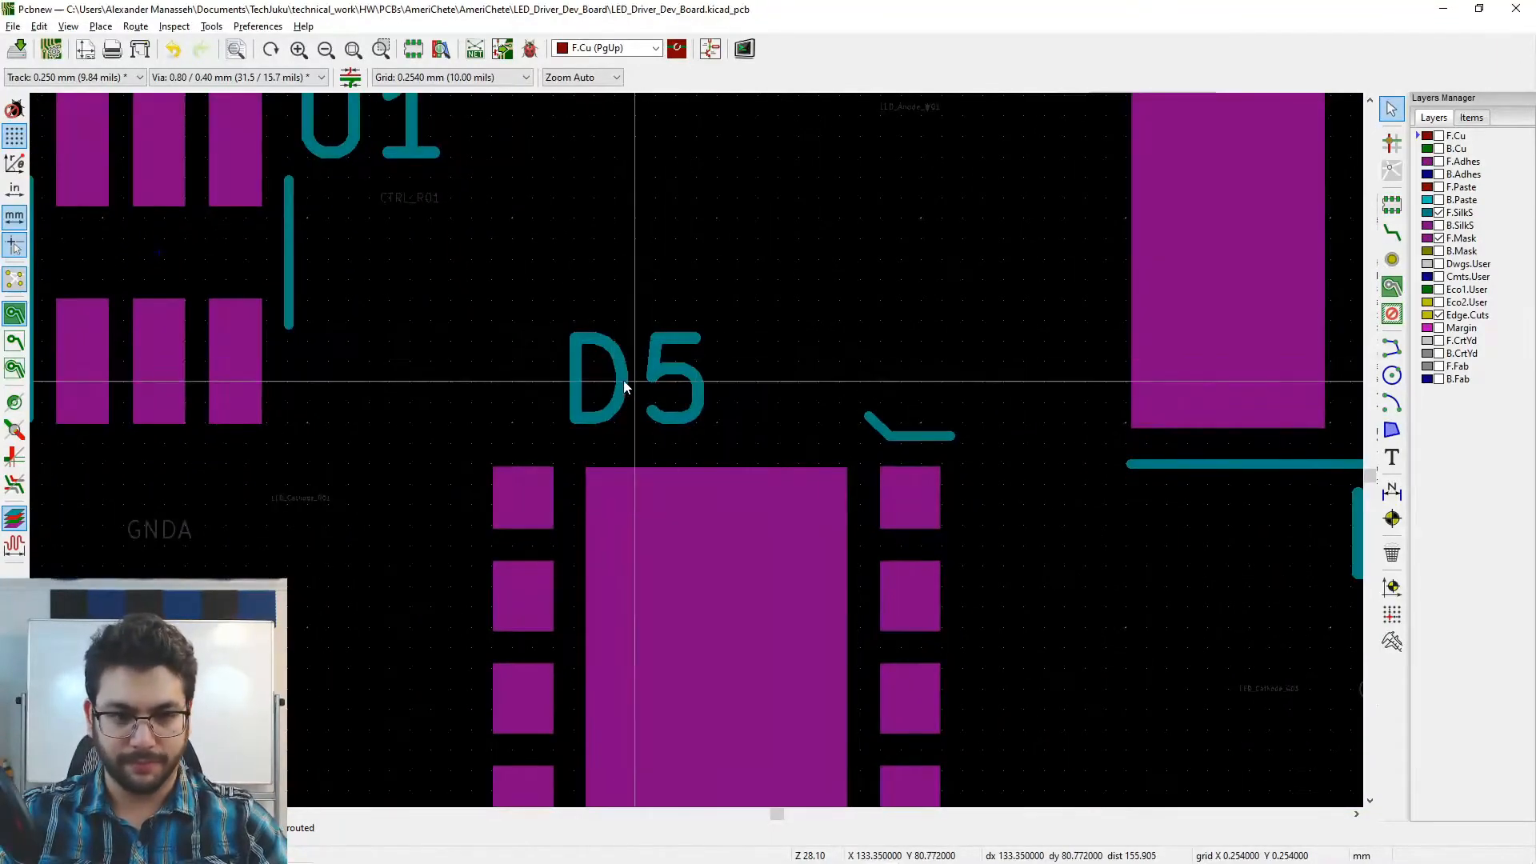
key("m")
left_click(550, 385)
middle_click_drag(310, 241, 624, 589)
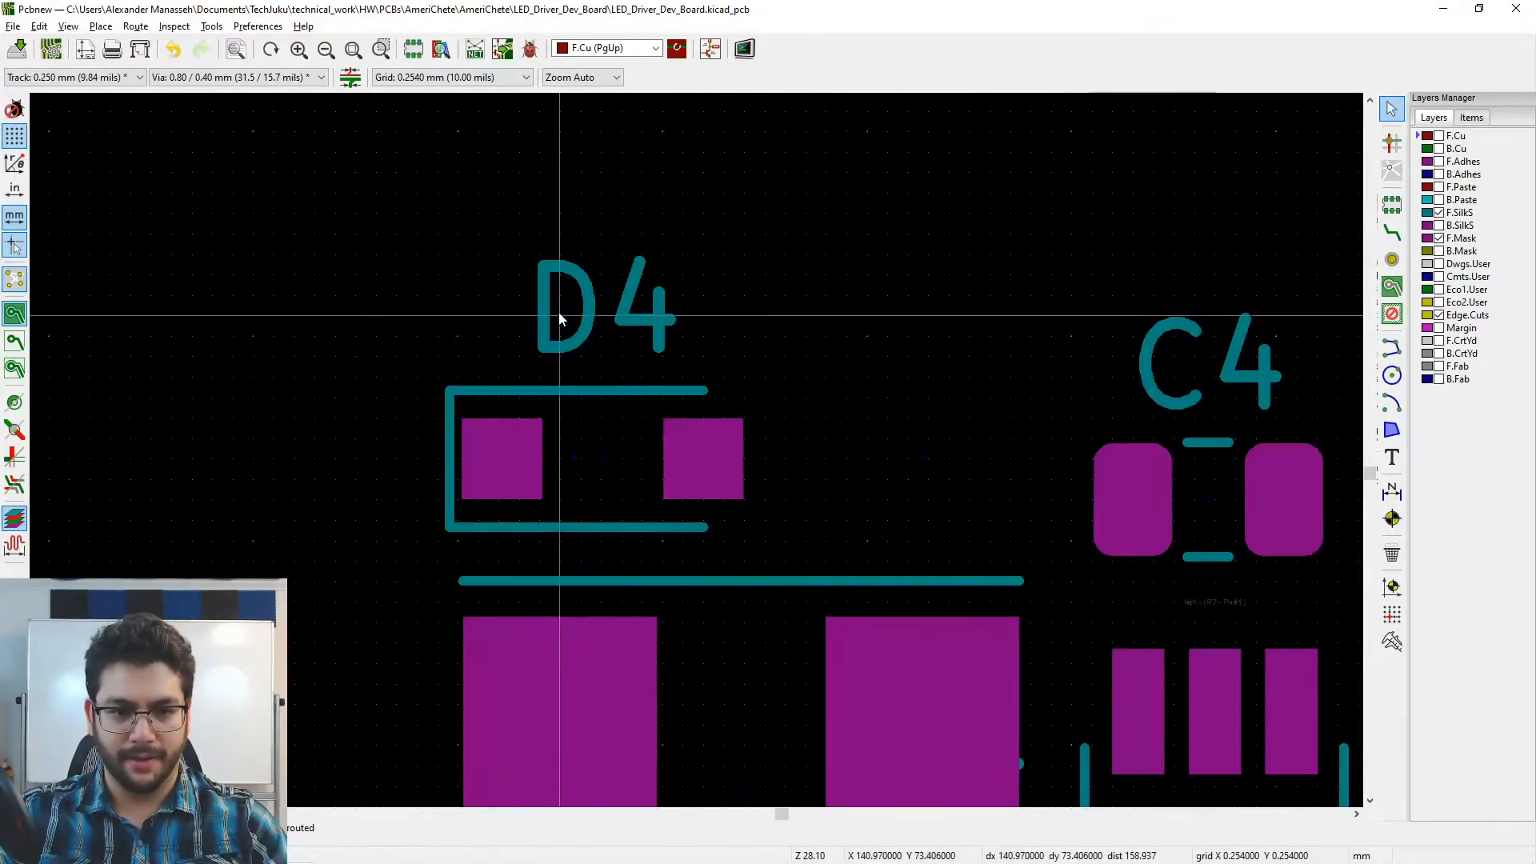
key("m")
left_click(539, 336)
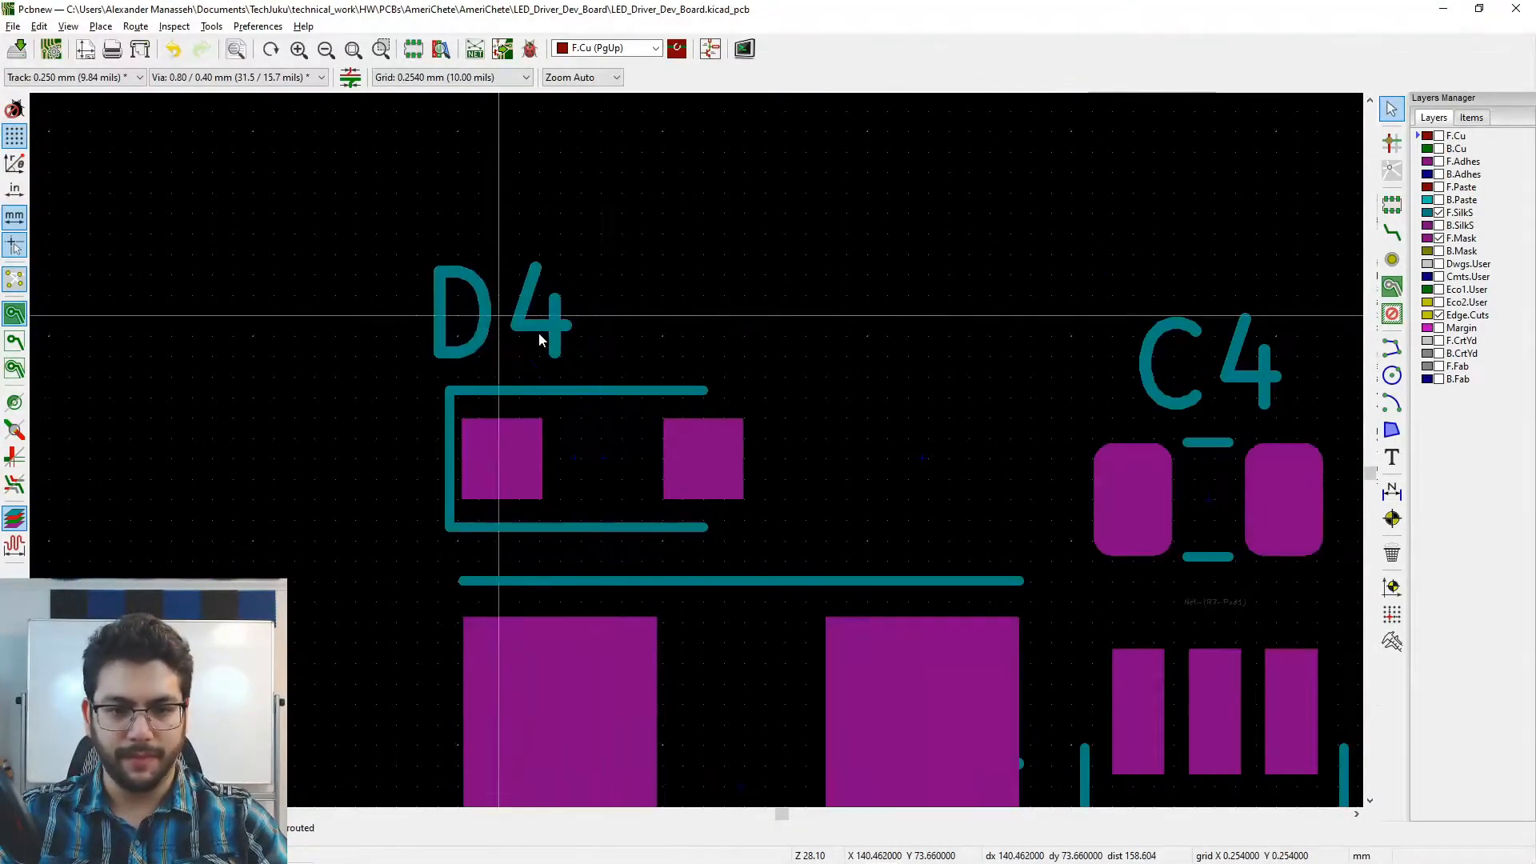
- Move the U4 label out from under L4's right pad, rotate it upright and place it to the right of U4
middle_click_drag(984, 439, 688, 419)
middle_click_drag(875, 408, 952, 209)
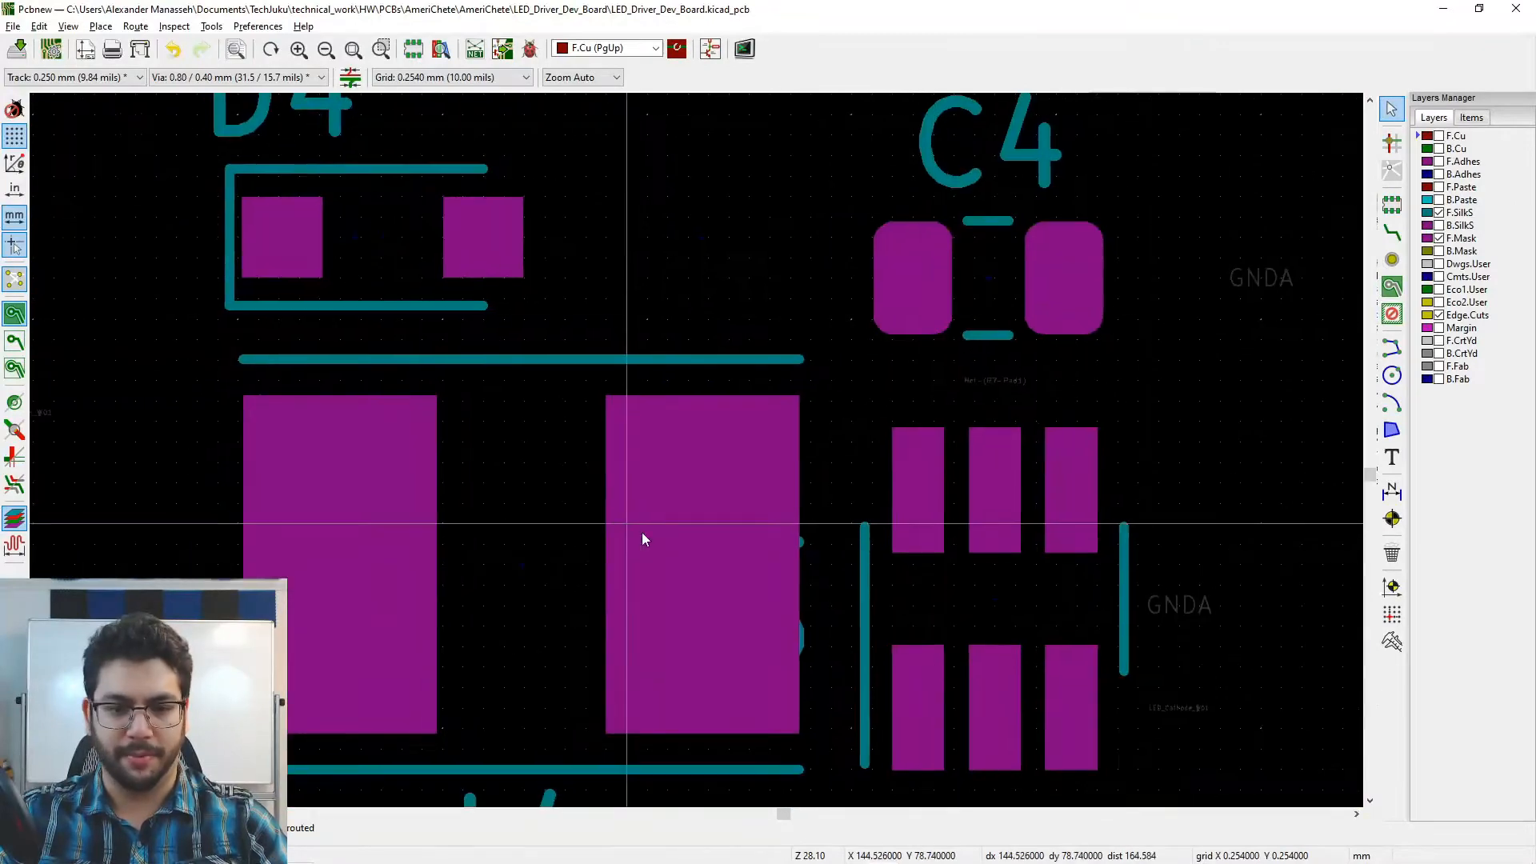
key("m")
middle_click_drag(1070, 536, 1239, 221)
key("r")
left_click(1011, 384)
- Move the L4 label from below the inductor to above its right end, between D4 and C4
key("m")
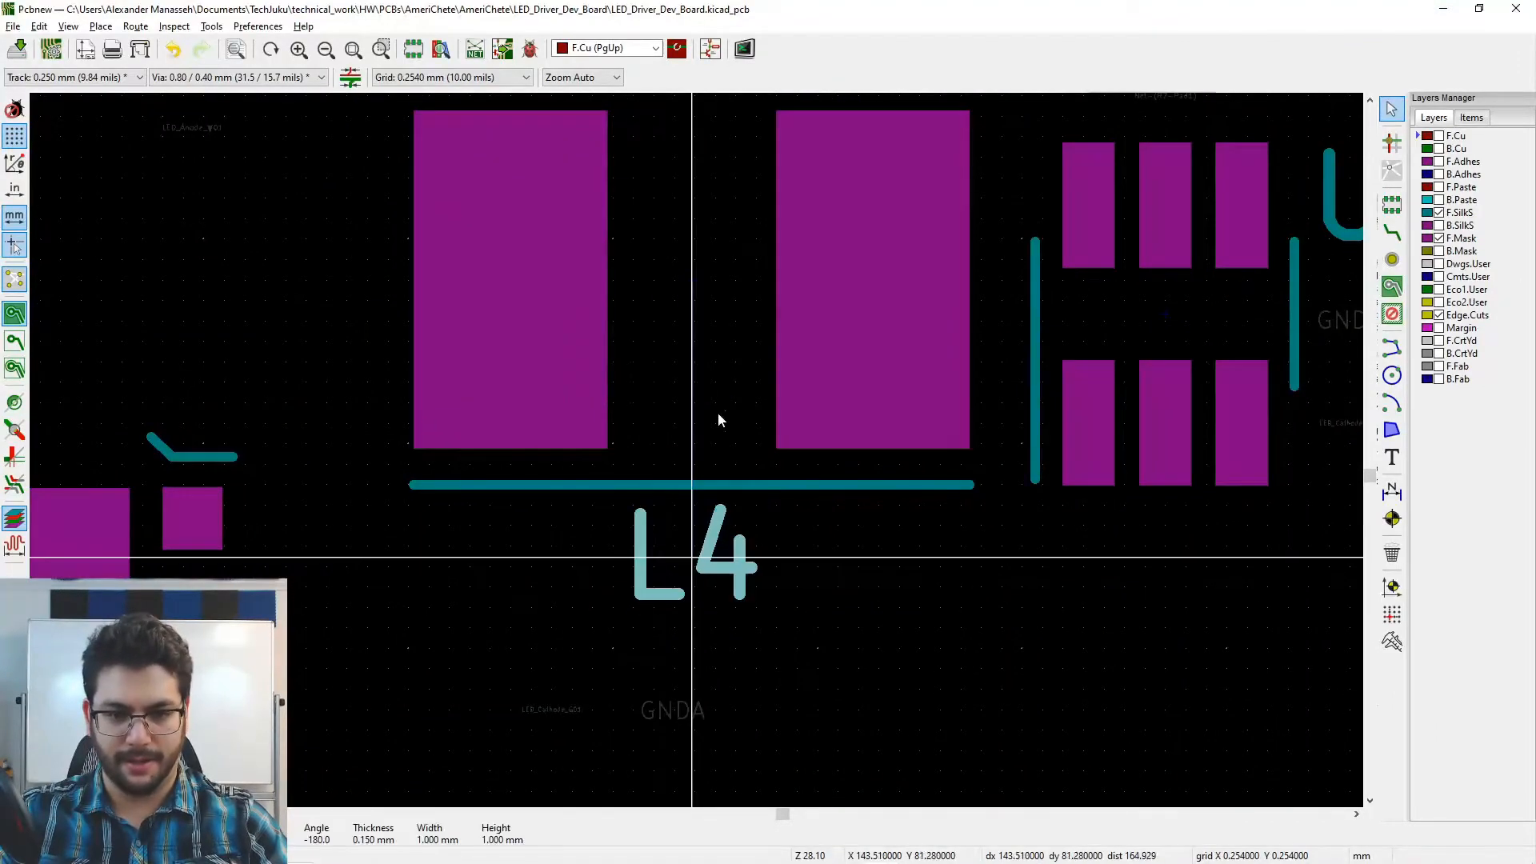
middle_click_drag(731, 358, 690, 686)
left_click(877, 341)
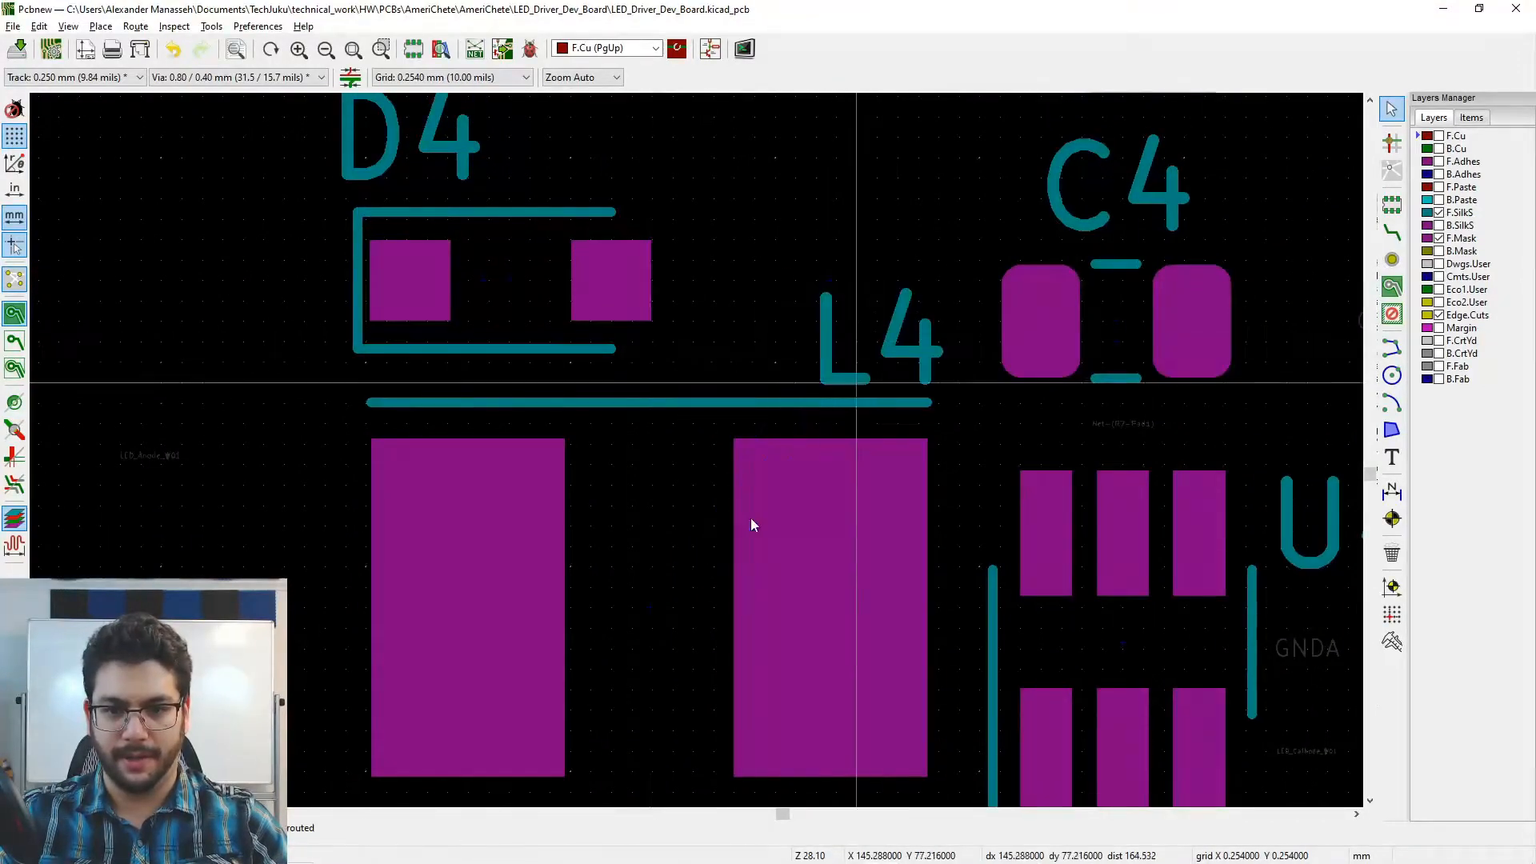
- Move the L2 label off D2's pad to above the right end of the L2 inductor outline
middle_click_drag(508, 729, 784, 491)
middle_click_drag(253, 755, 696, 483)
mouse_move(799, 586)
middle_mouse_down()
mouse_move(582, 381)
mouse_move(512, 367)
middle_mouse_up()
middle_click_drag(841, 471, 432, 377)
mouse_move(766, 519)
middle_mouse_down()
mouse_move(620, 358)
mouse_move(740, 347)
middle_mouse_up()
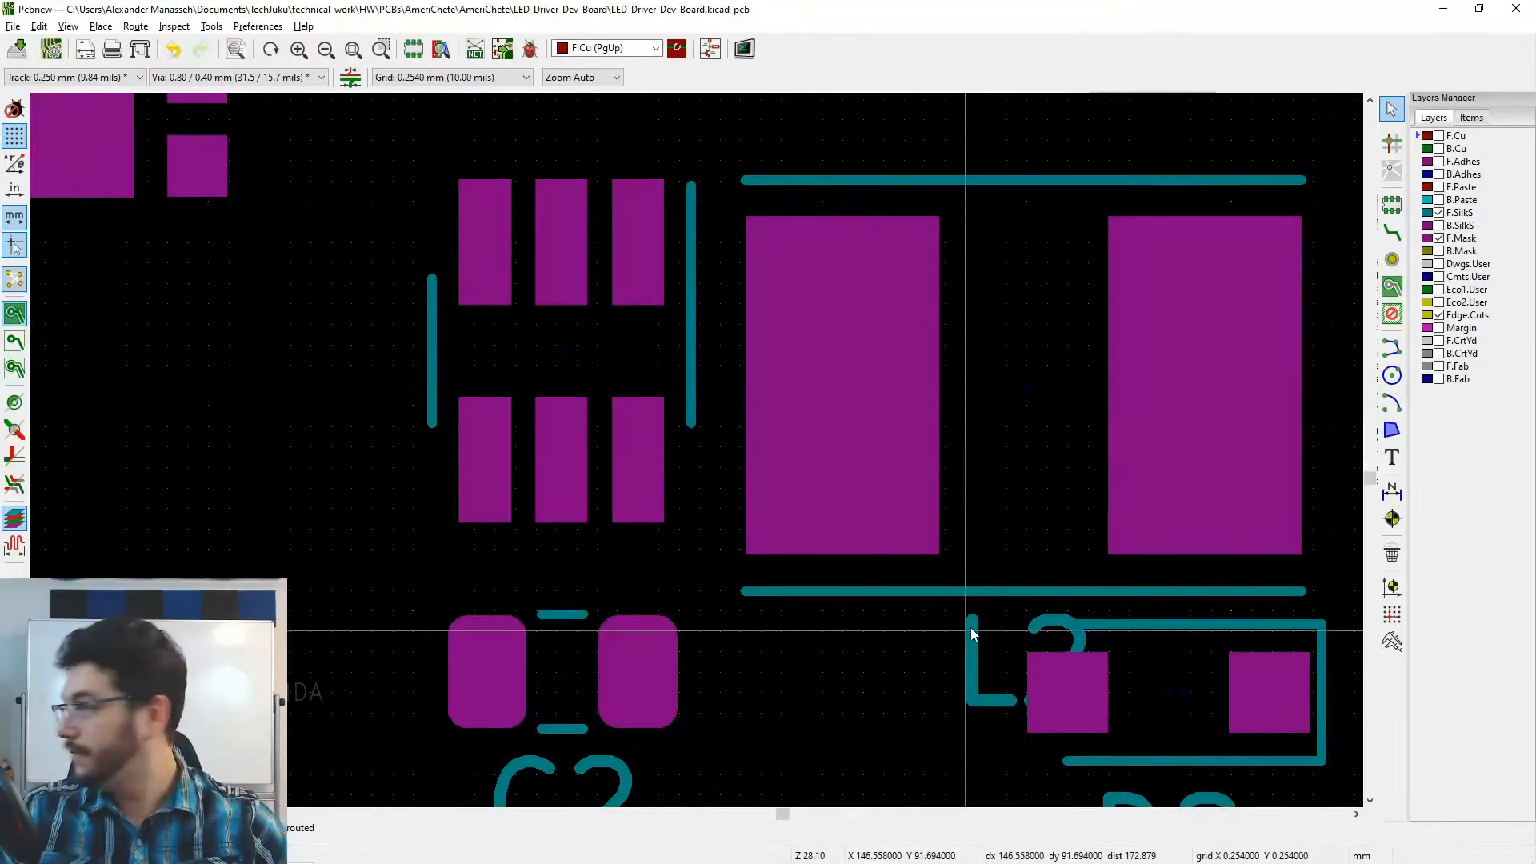
key("m")
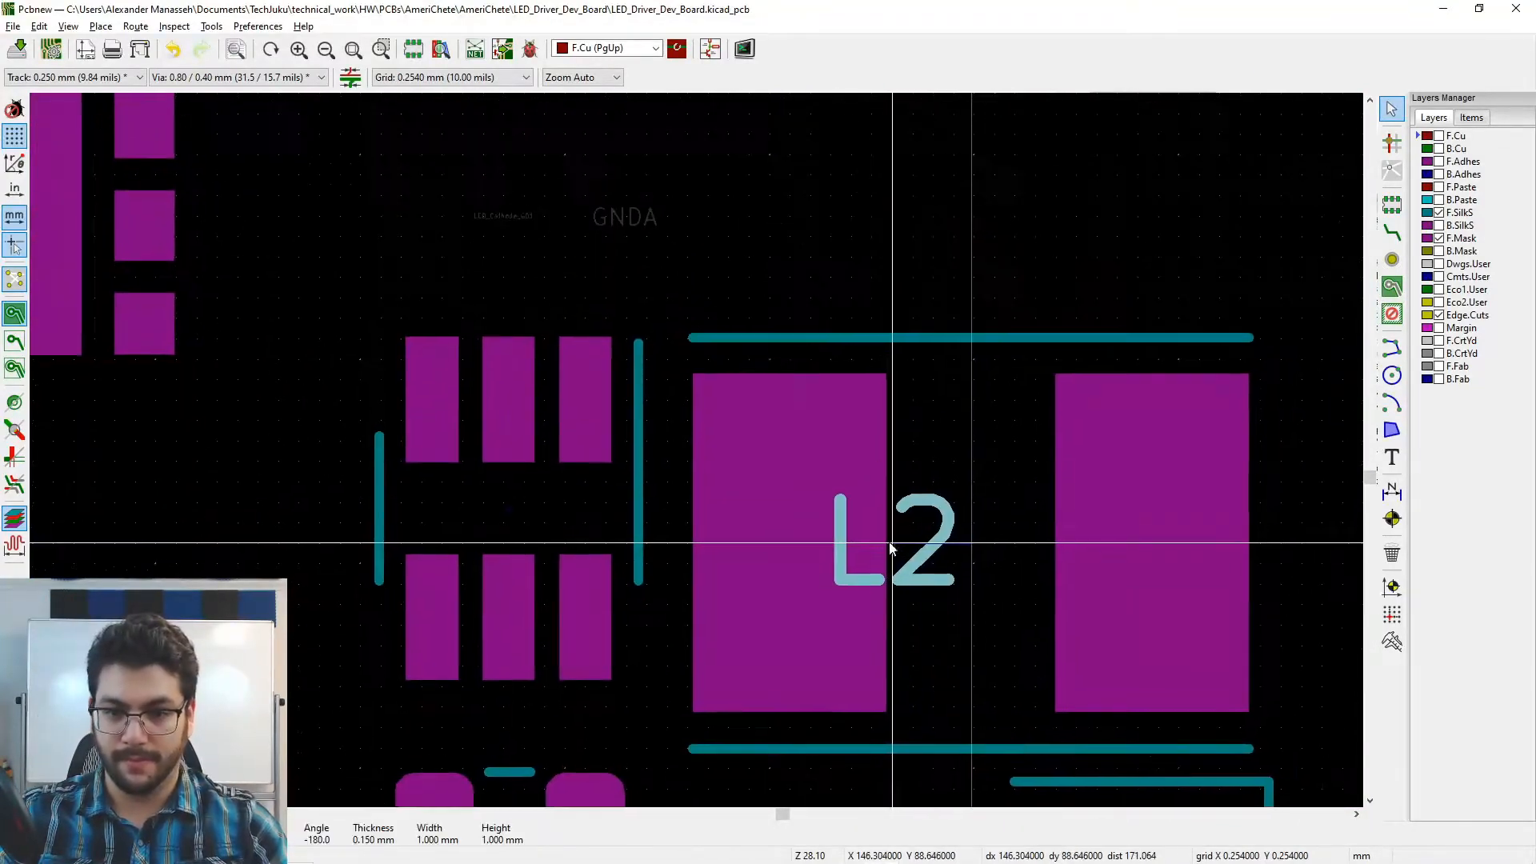
left_click(1198, 282)
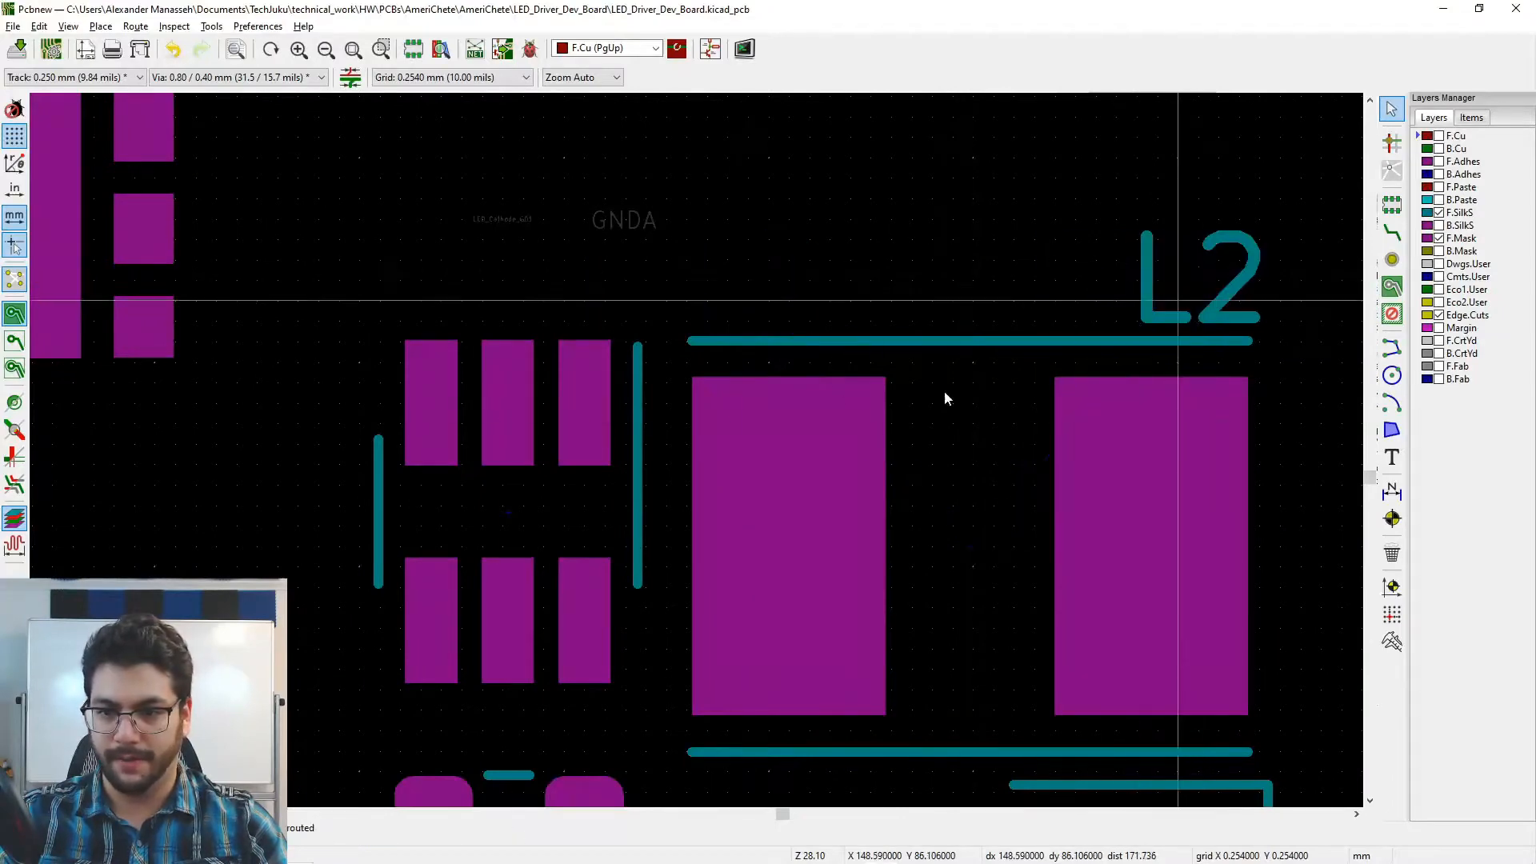
- Centre the C2 label directly below capacitor C2
middle_click_drag(620, 558, 727, 392)
middle_click_drag(640, 659, 718, 520)
key("m")
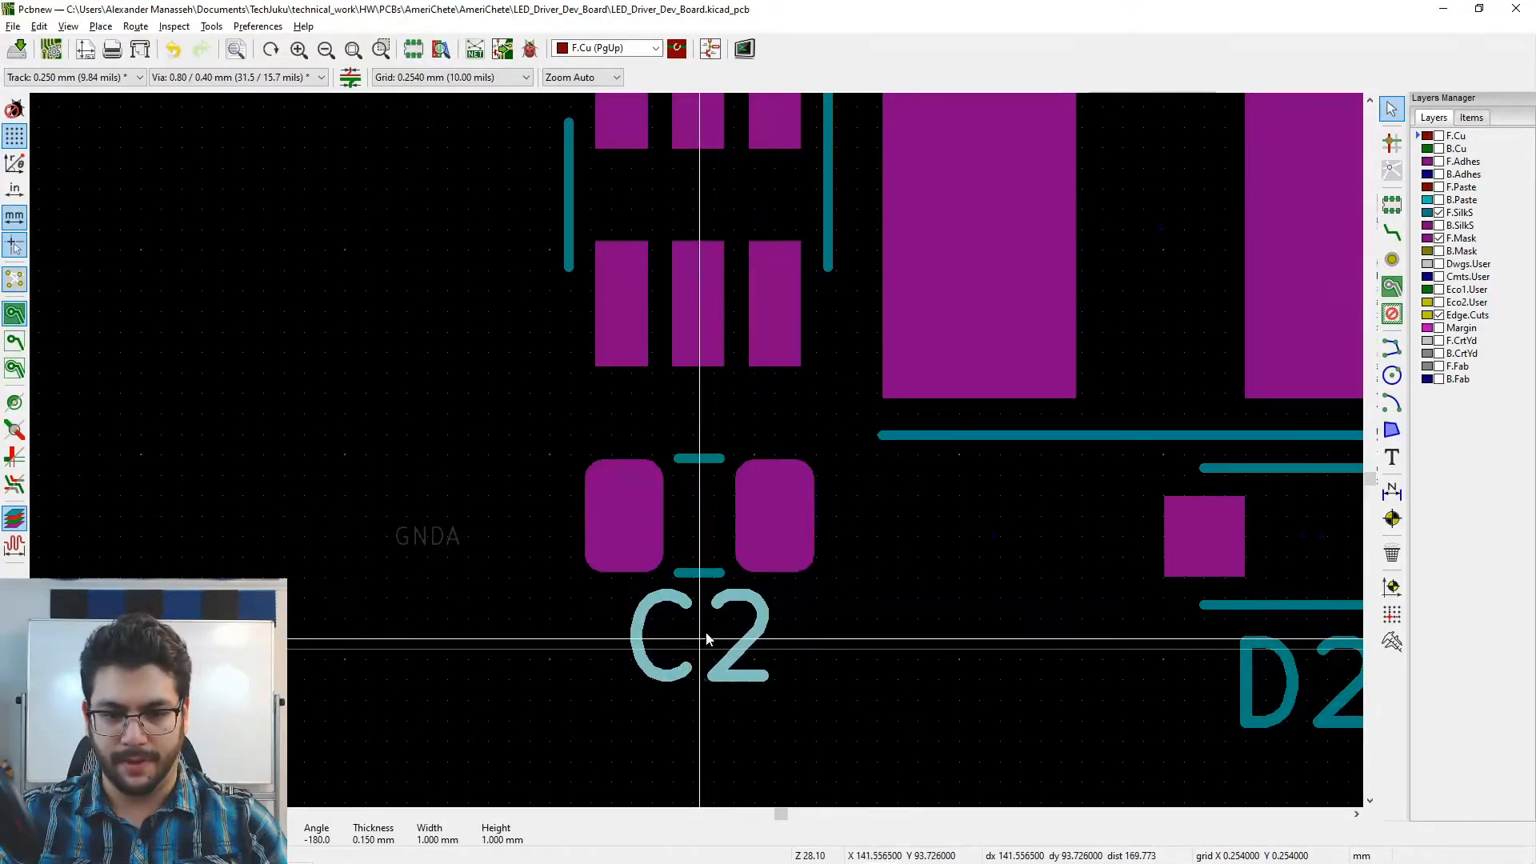
left_click(697, 639)
- Move the D2 label from below the diode to its right side, inside the board edge
scroll(776, 540, "right", 3)
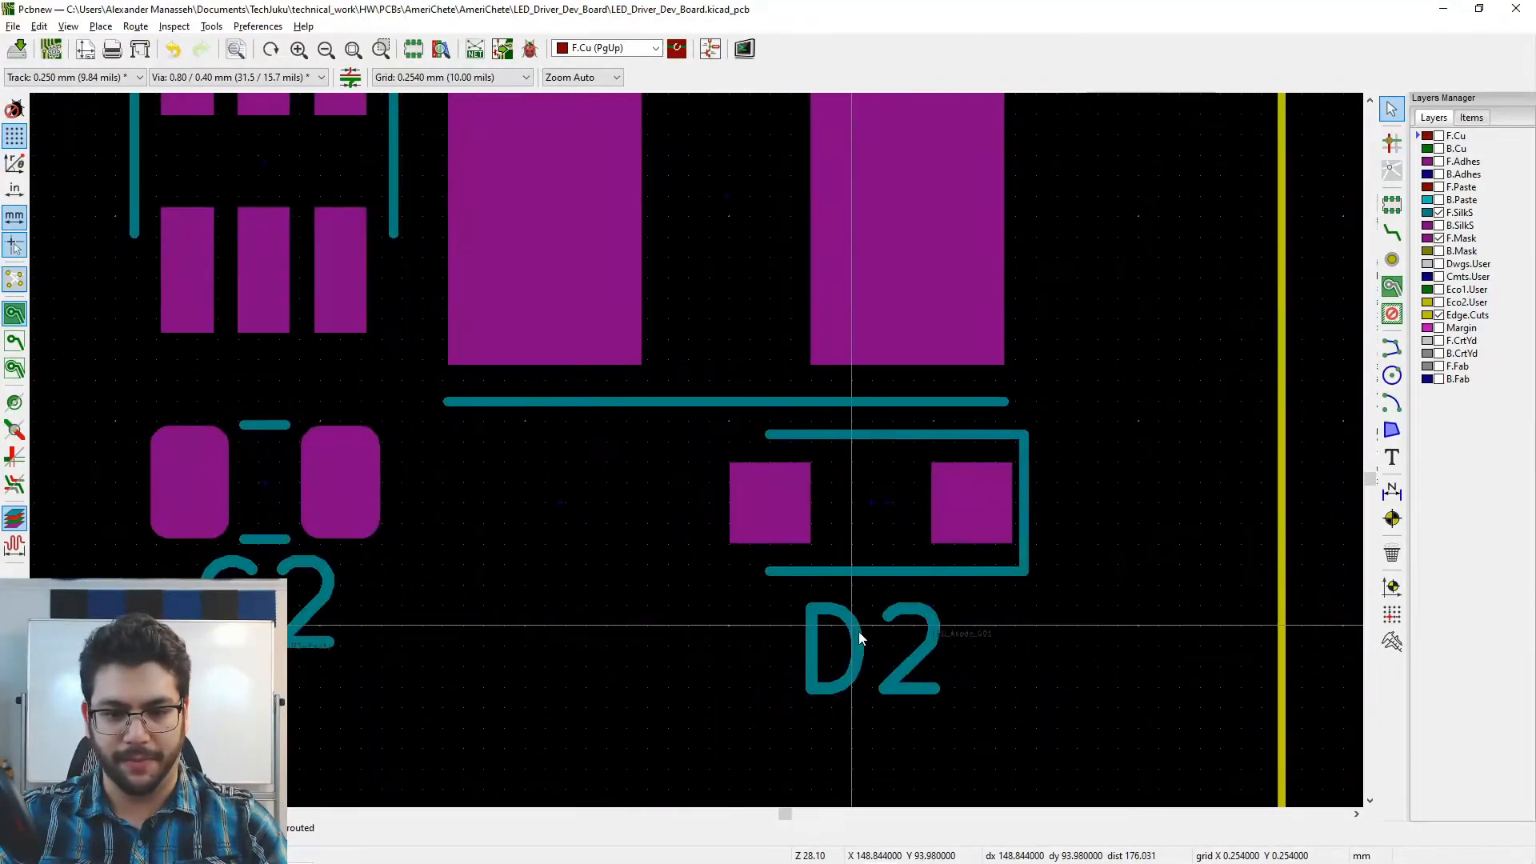
key("m")
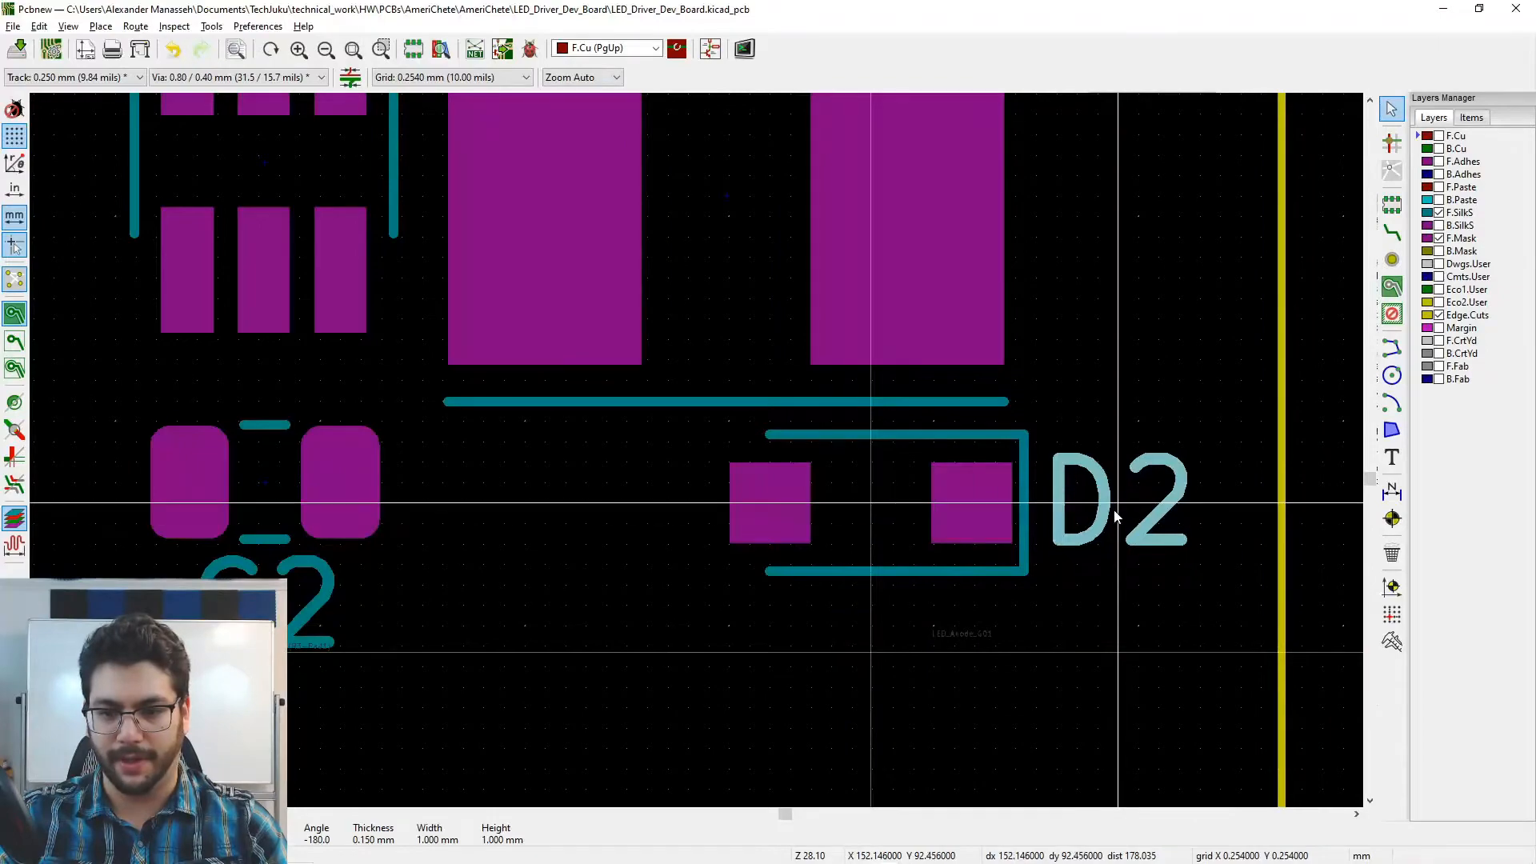
left_click(1097, 523)
- Make F.SilkS the active layer to bring the U2 label hidden under L2's left pad to the front
middle_click_drag(402, 519, 860, 586)
middle_click_drag(472, 325, 828, 428)
middle_click_drag(1097, 181, 813, 432)
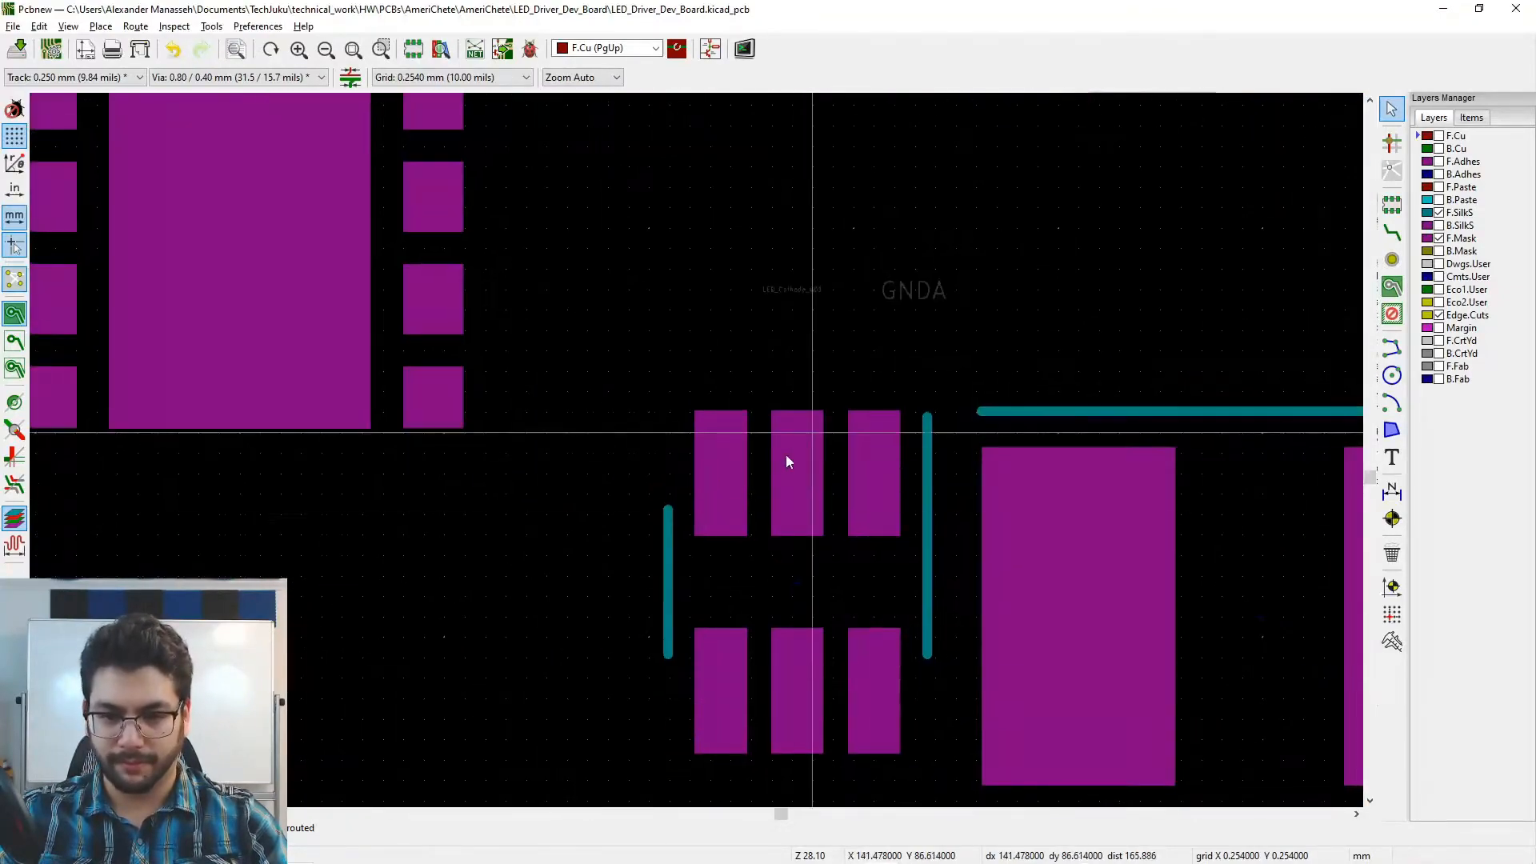
middle_click_drag(831, 533, 706, 472)
middle_click_drag(790, 595, 748, 567)
middle_click_drag(855, 534, 808, 477)
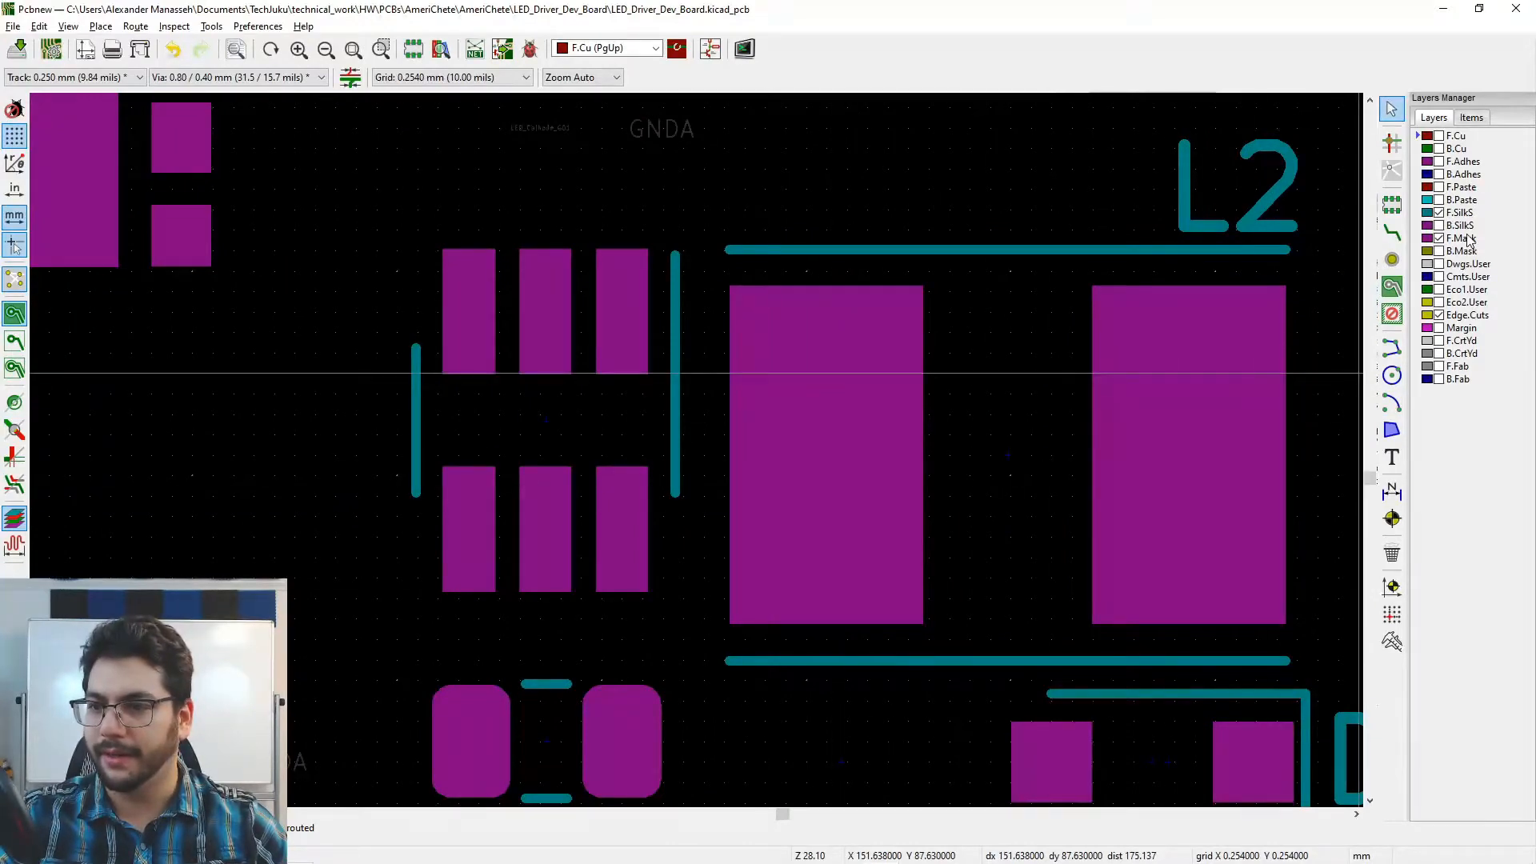
left_click(1460, 212)
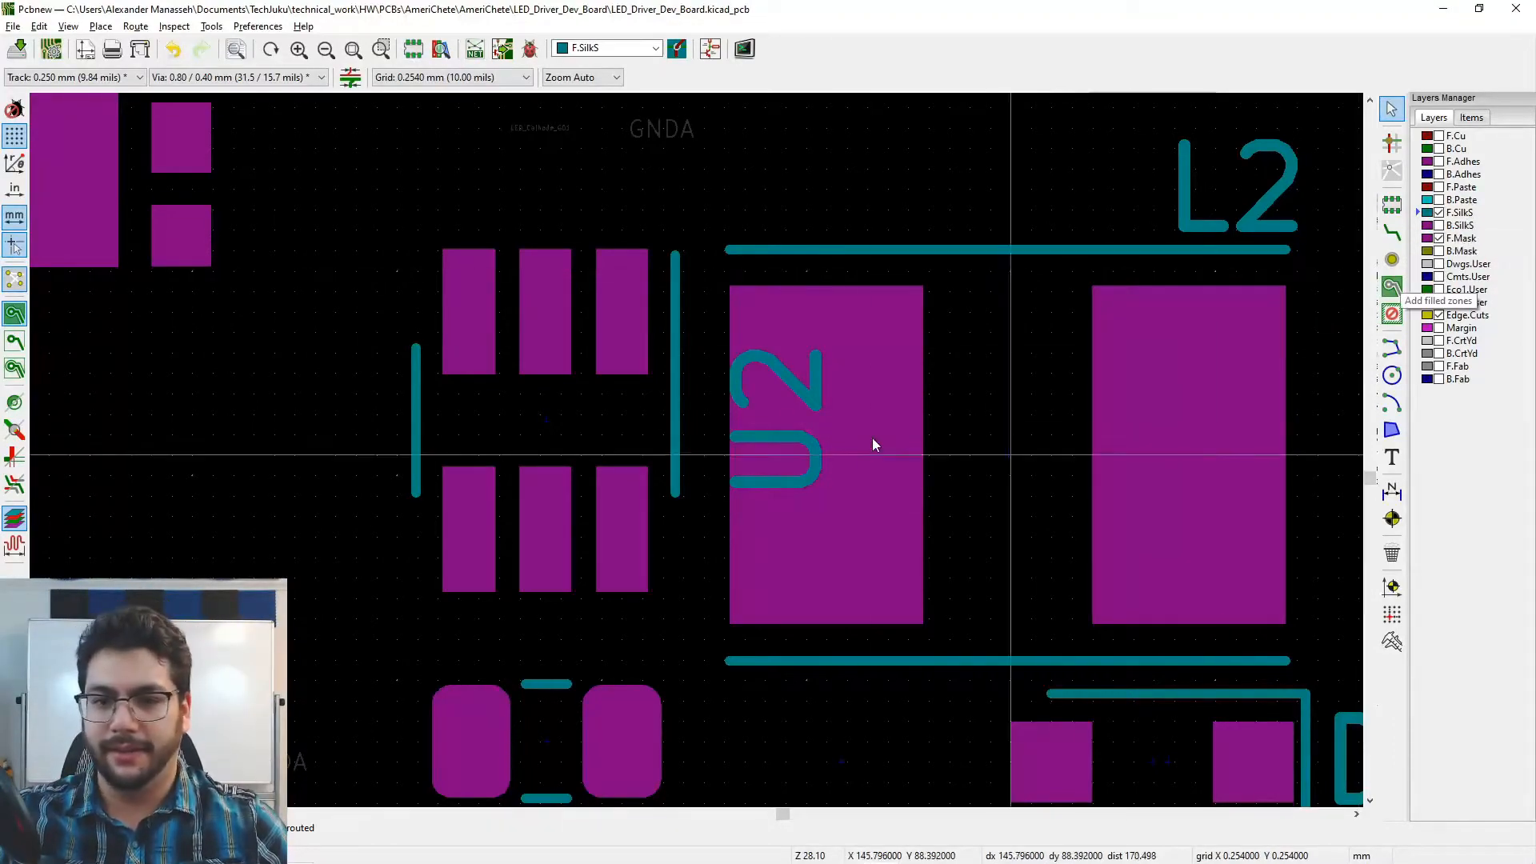
- Move the U2 label off the L2 pad, rotate it upright and place it above U2's upper pads
key("m")
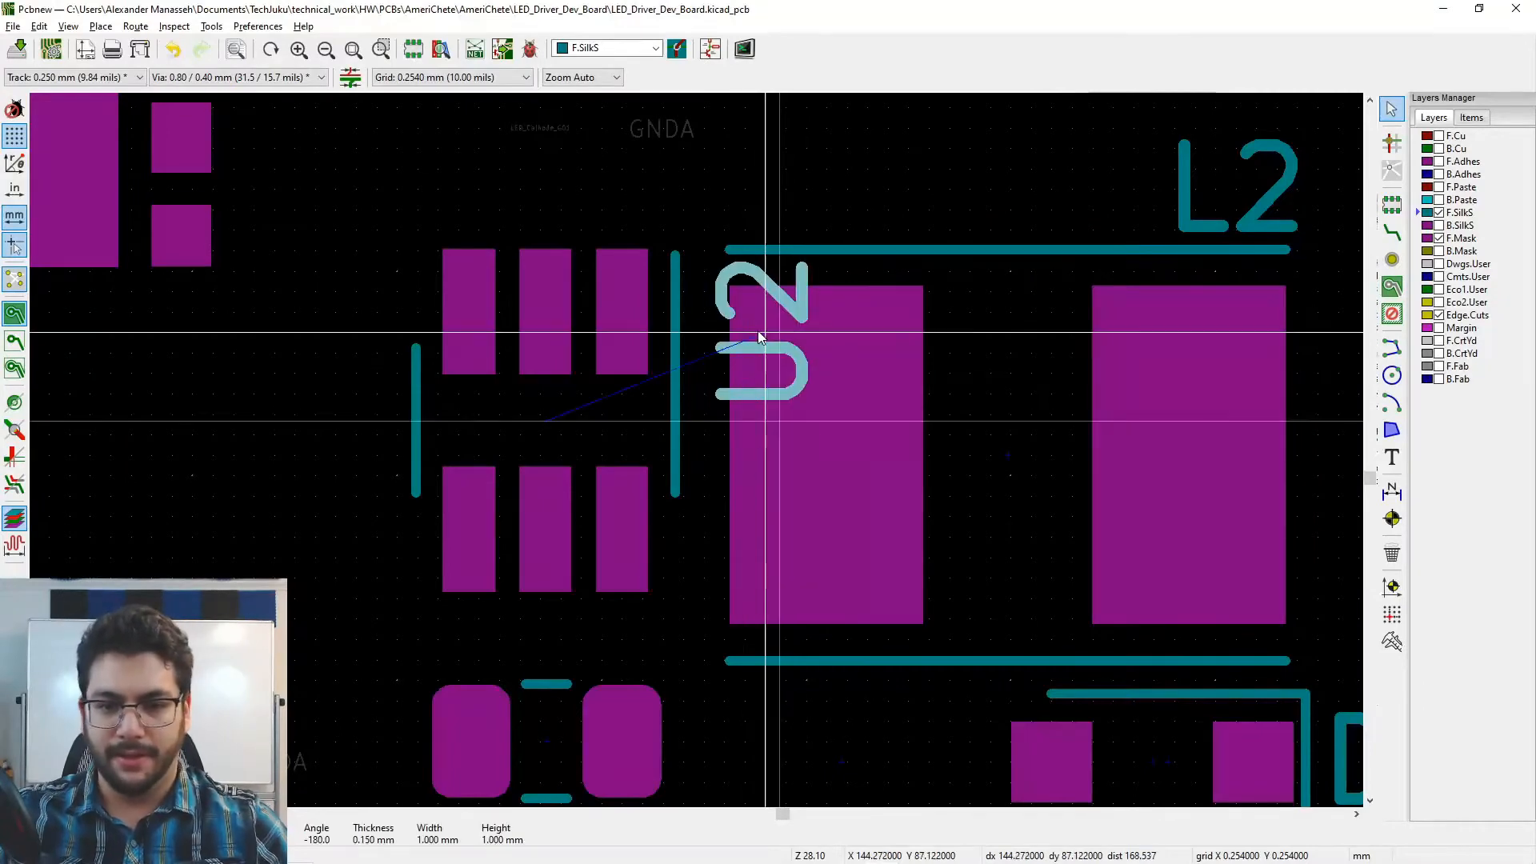
middle_click_drag(757, 334, 769, 412)
key("r")
key("r")
key("r")
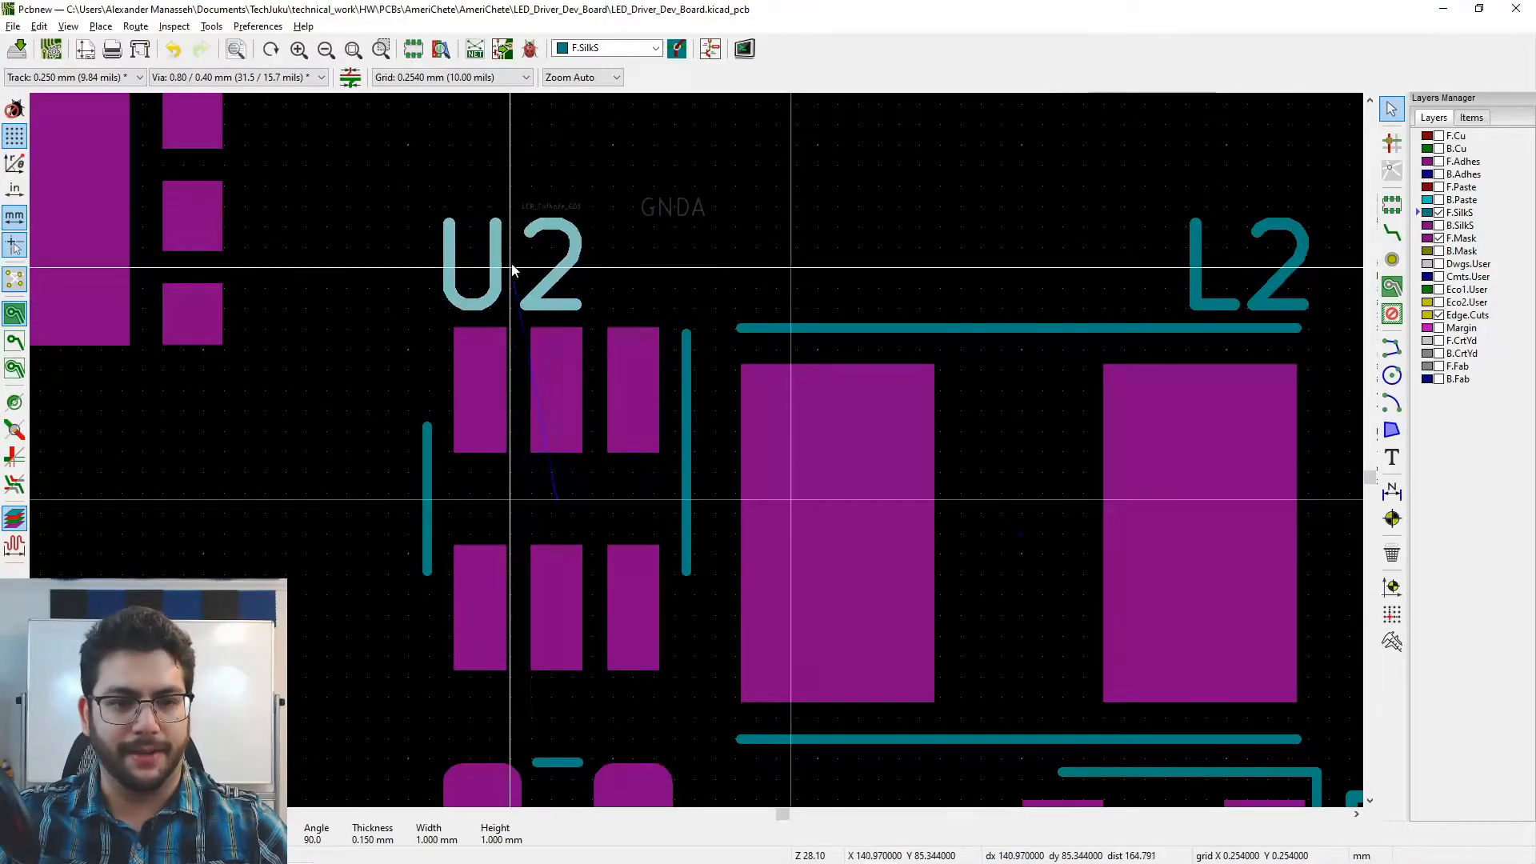
left_click(512, 270)
- Move the U3 label off L3's left pad, rotate it upright and place it above U3's upper pads
middle_click_drag(601, 374, 708, 425)
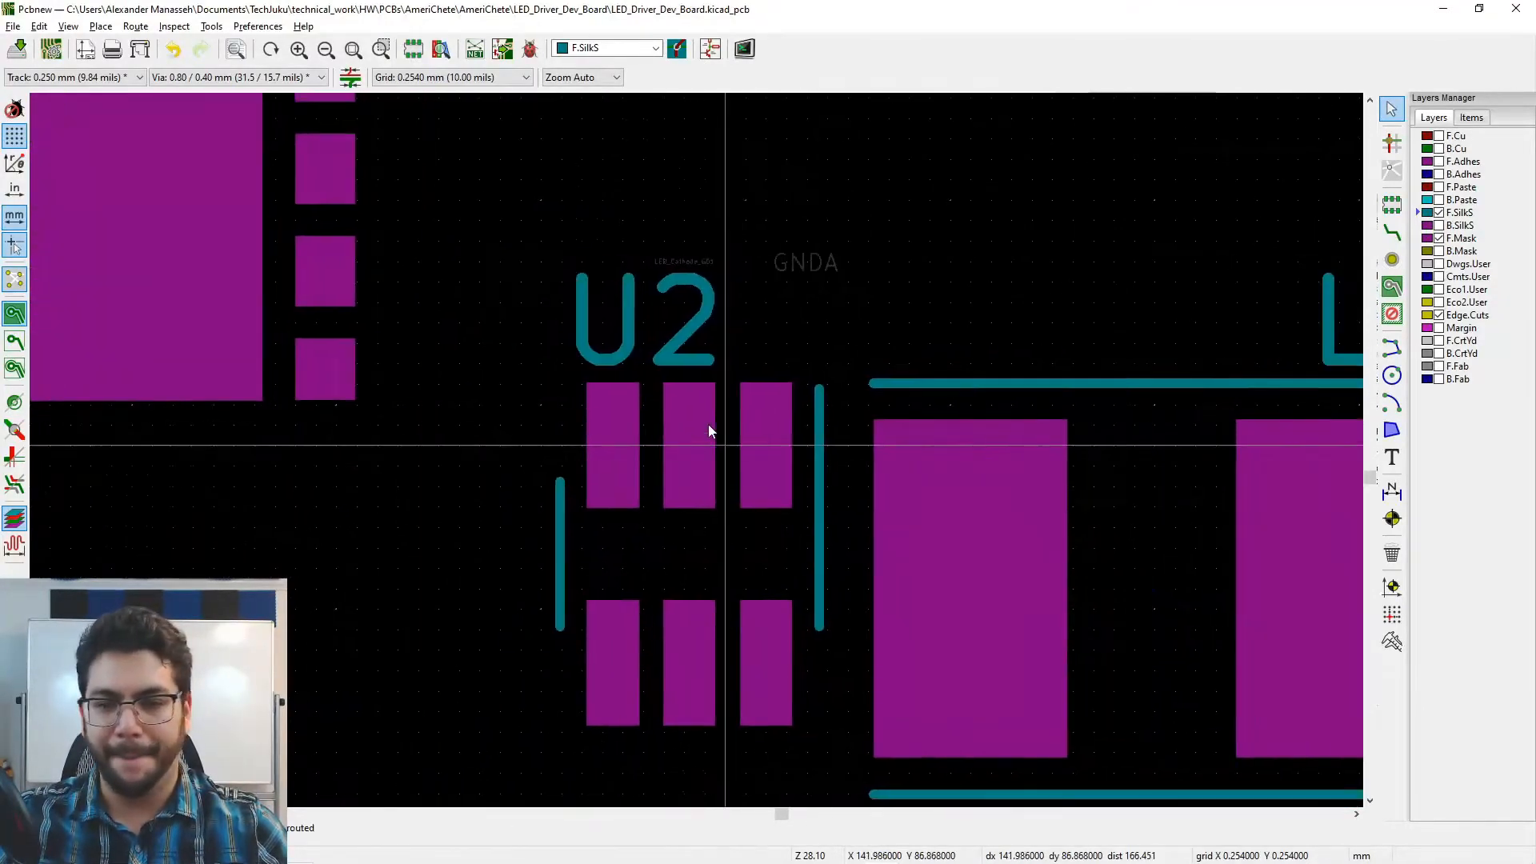
middle_click_drag(454, 483, 880, 400)
middle_click_drag(591, 481, 929, 344)
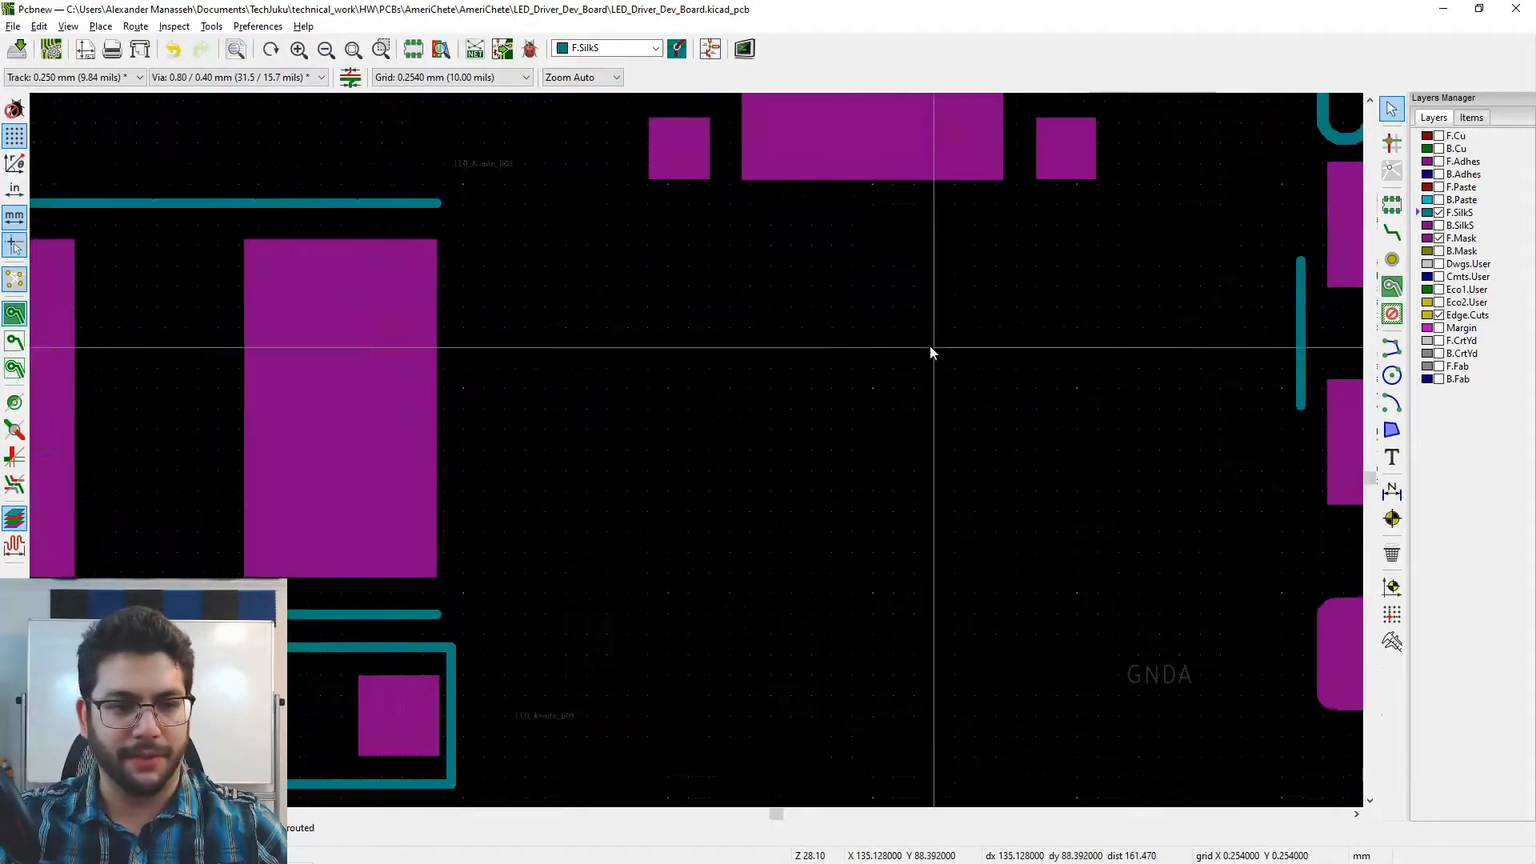
scroll(786, 460, "down", 3)
middle_click_drag(521, 481, 771, 471)
scroll(620, 448, "up", 1)
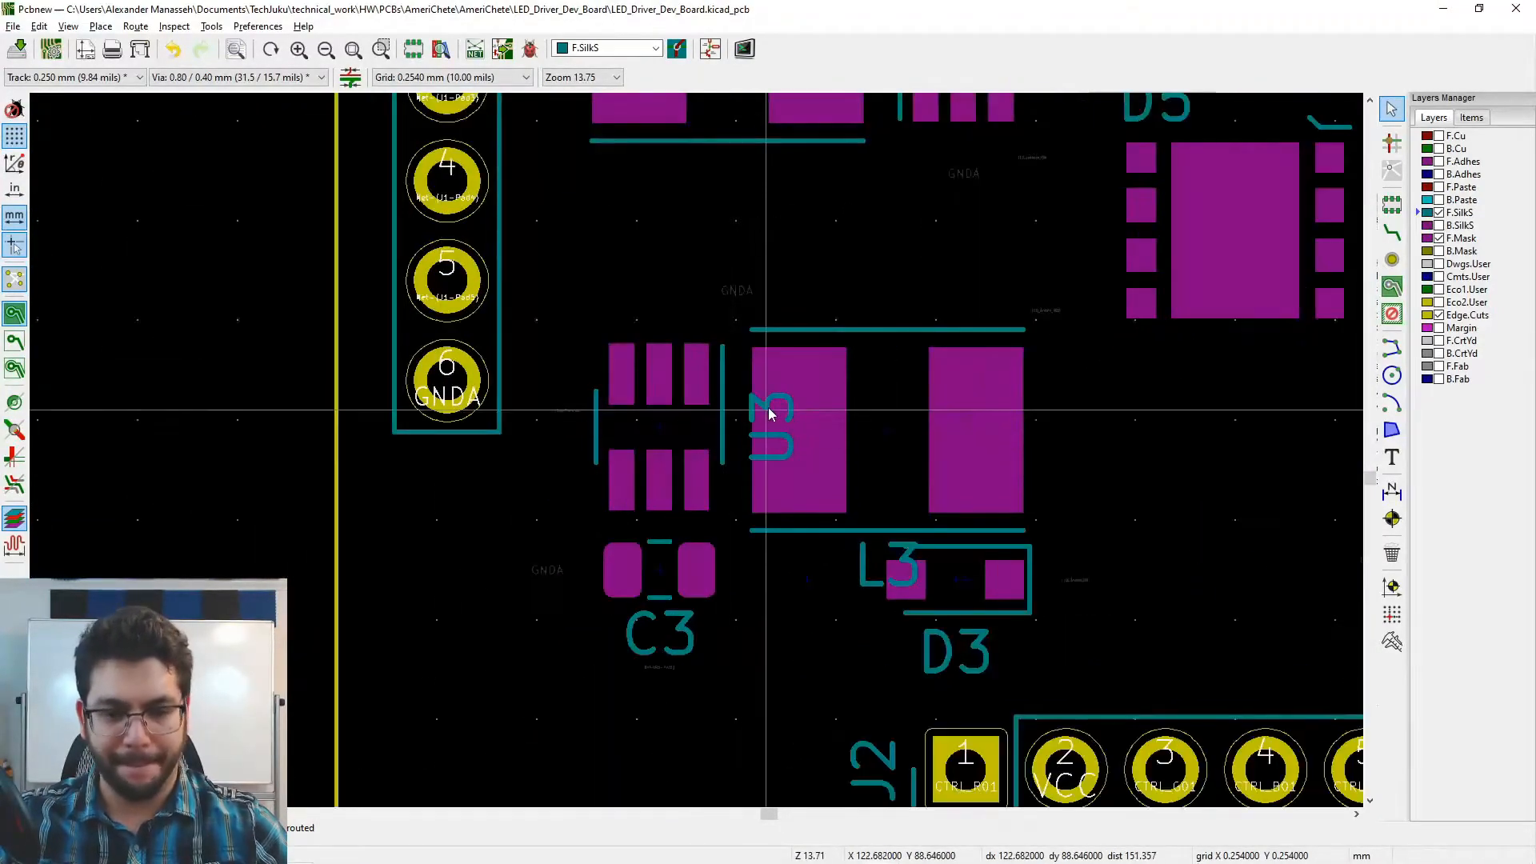
key("m")
key("r")
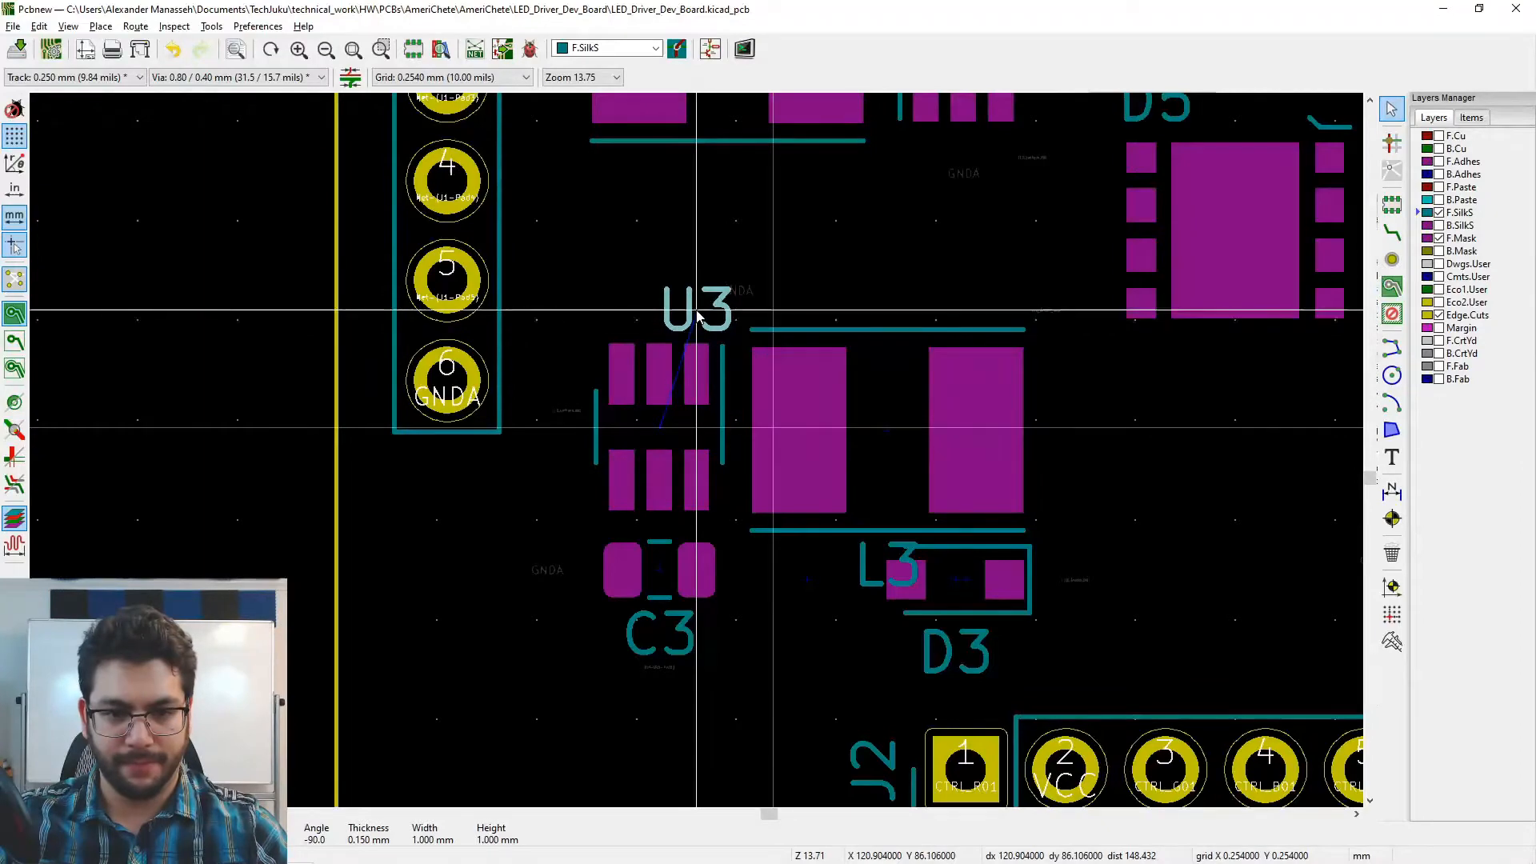
left_click(705, 332)
- Move the L3 label from below the inductor to above the right end of its upper outline
middle_click_drag(775, 484, 531, 374)
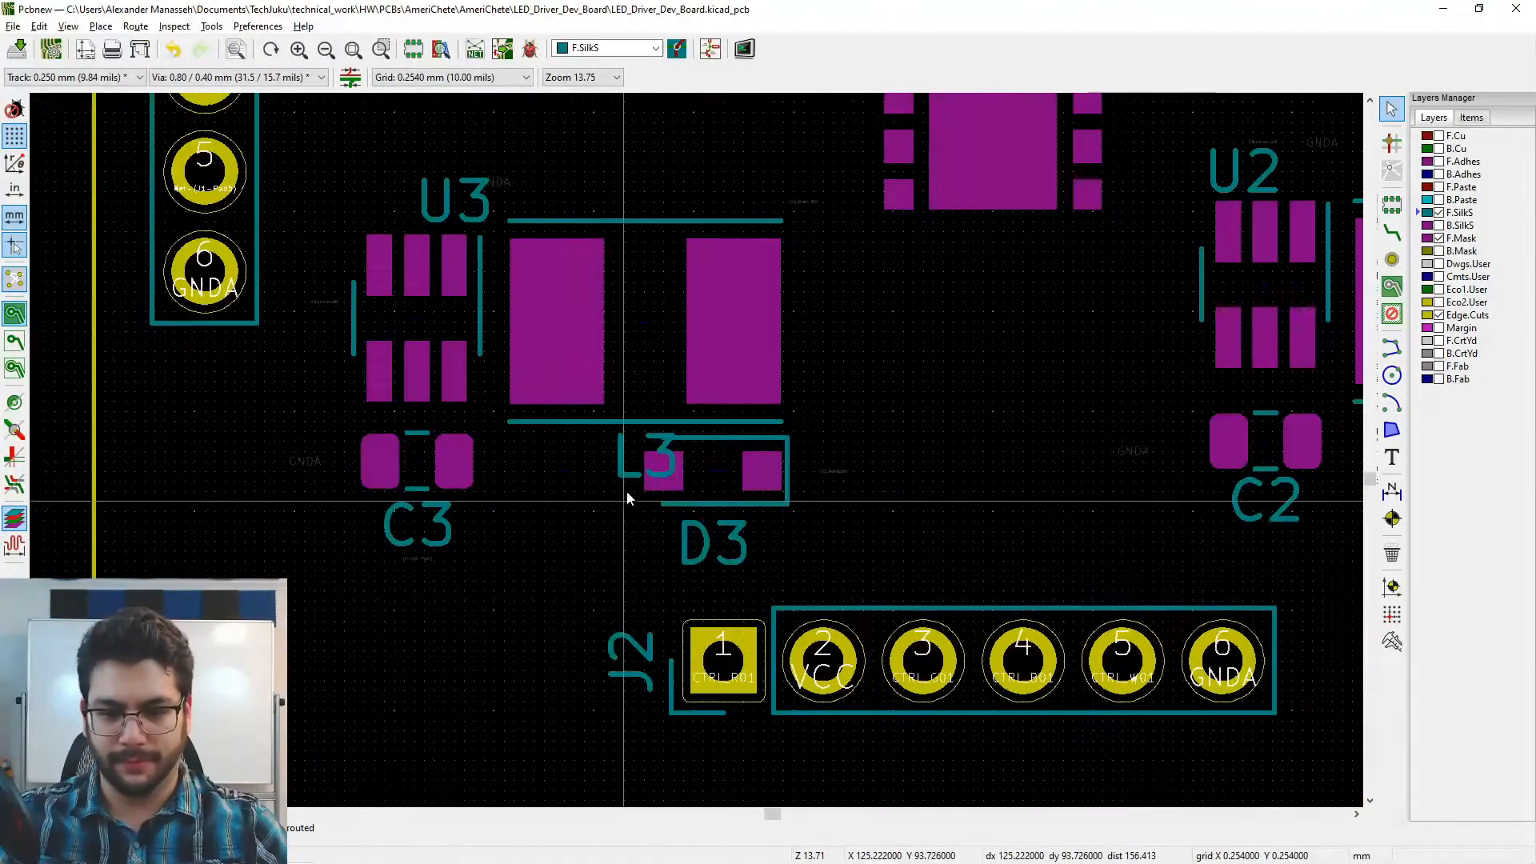
key("m")
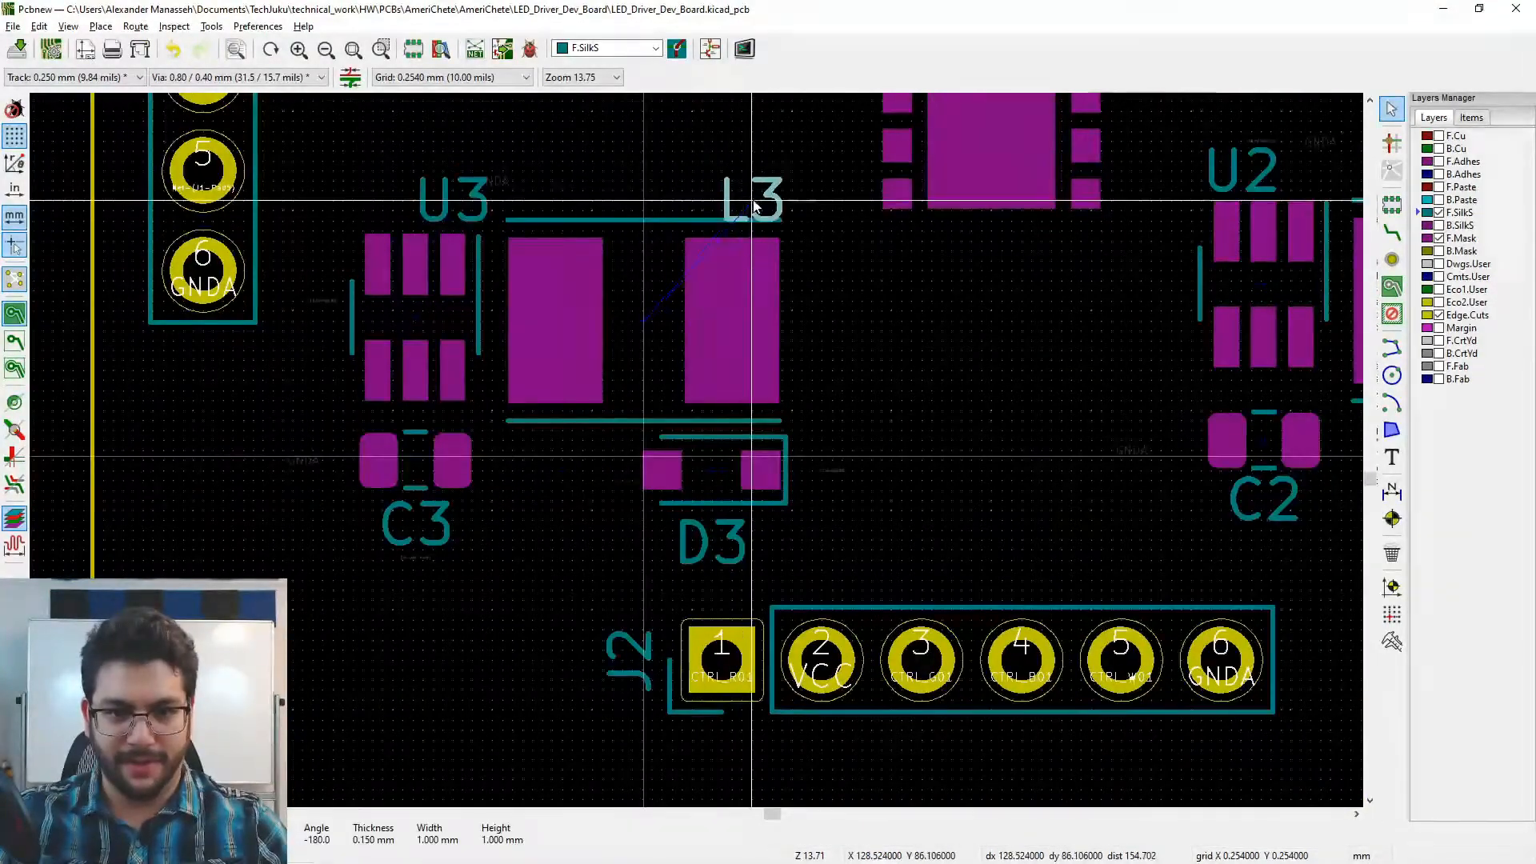
left_click(718, 204)
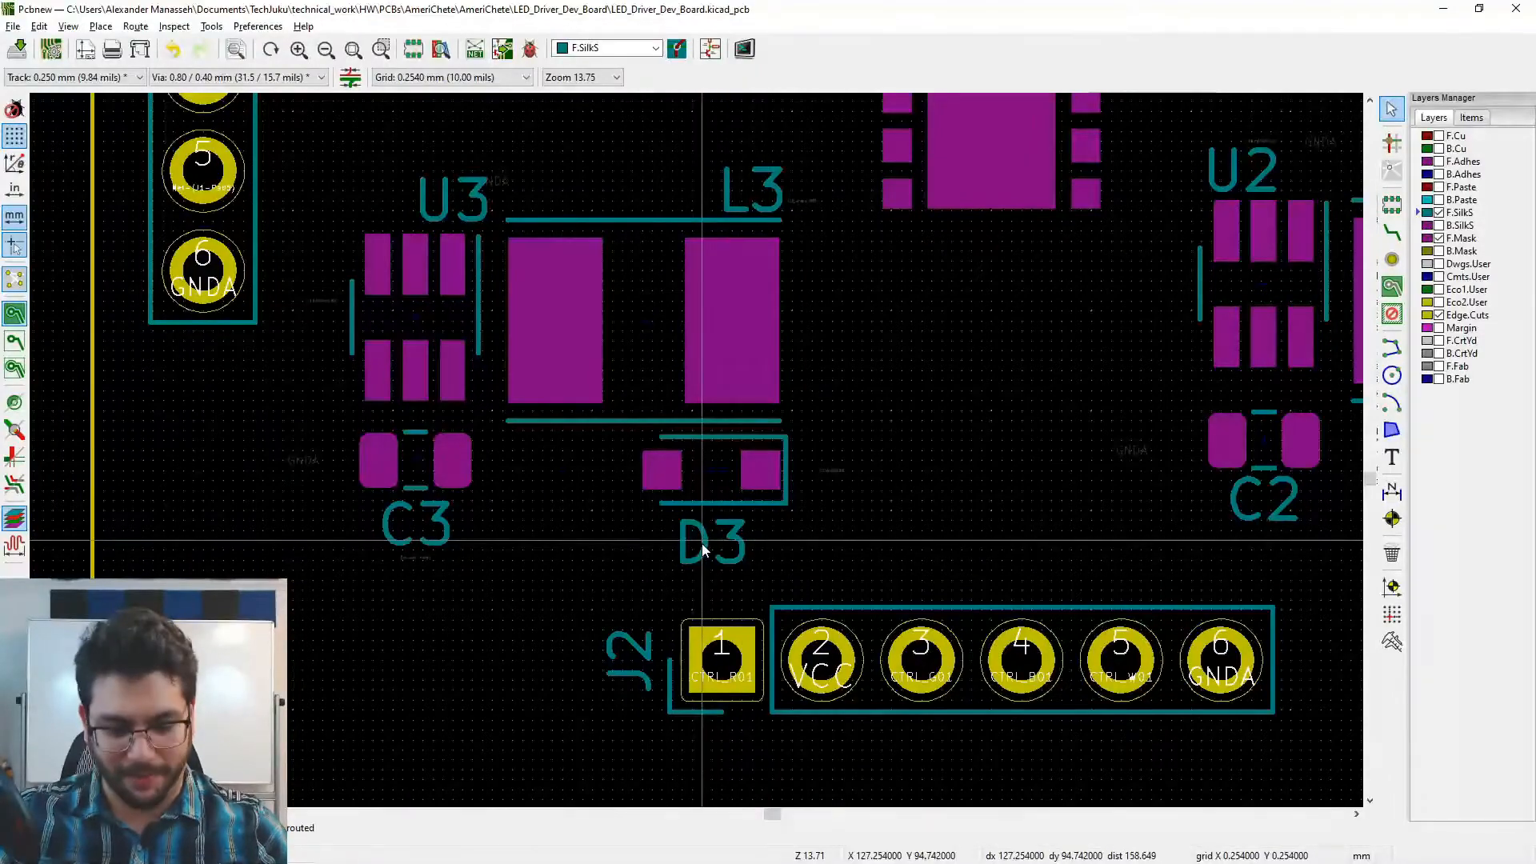
- Move the D3 label from below the diode to just right of its outline
left_click(704, 550)
key("m")
left_click(831, 472)
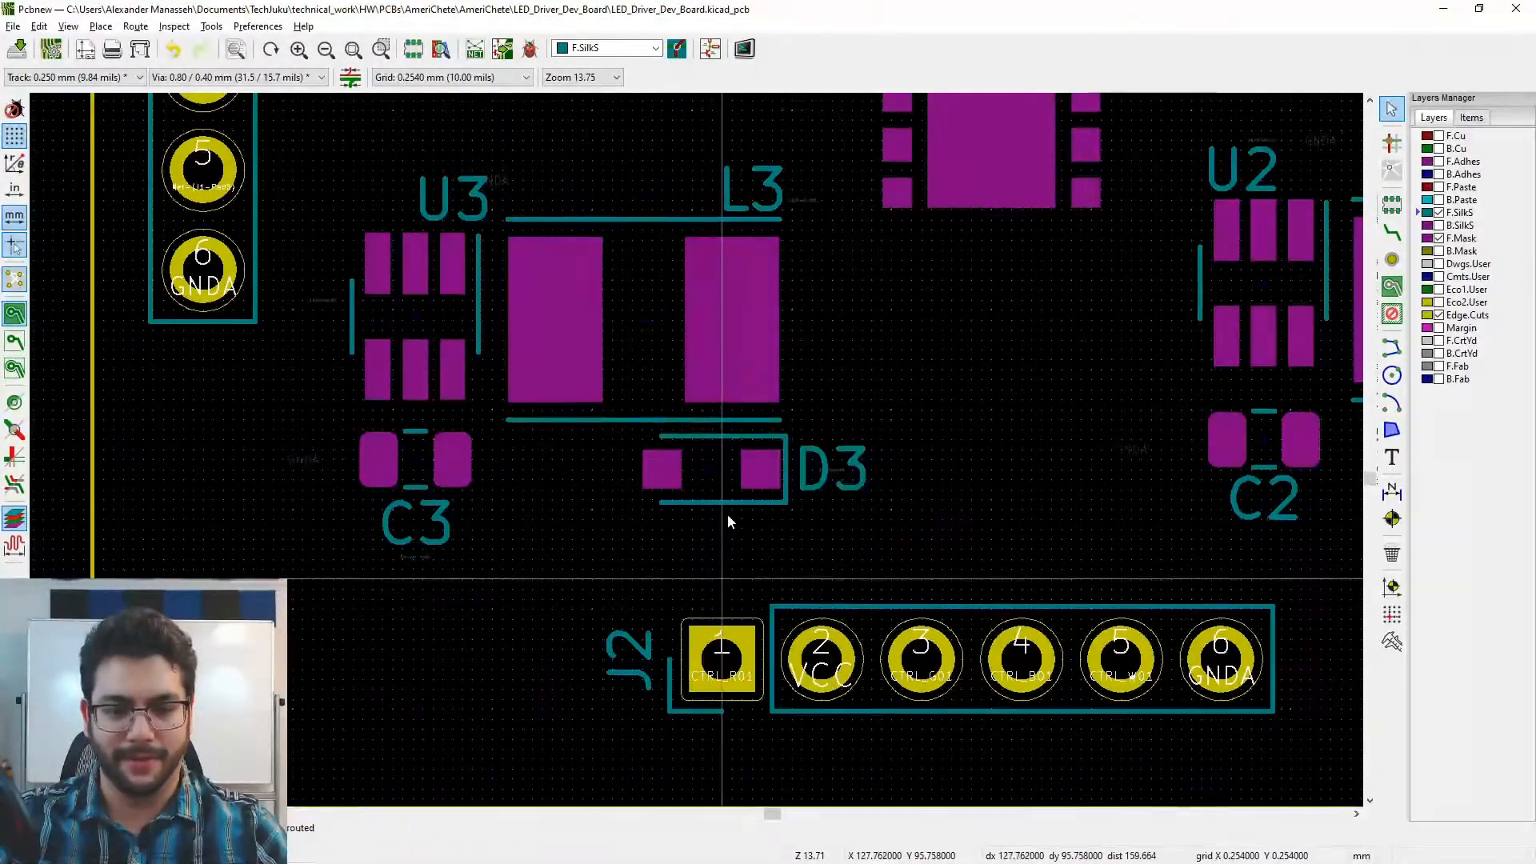
- Rotate the J2 label to horizontal and place it above pin 1 of the connector
scroll(636, 566, "down", 2)
left_click(631, 568)
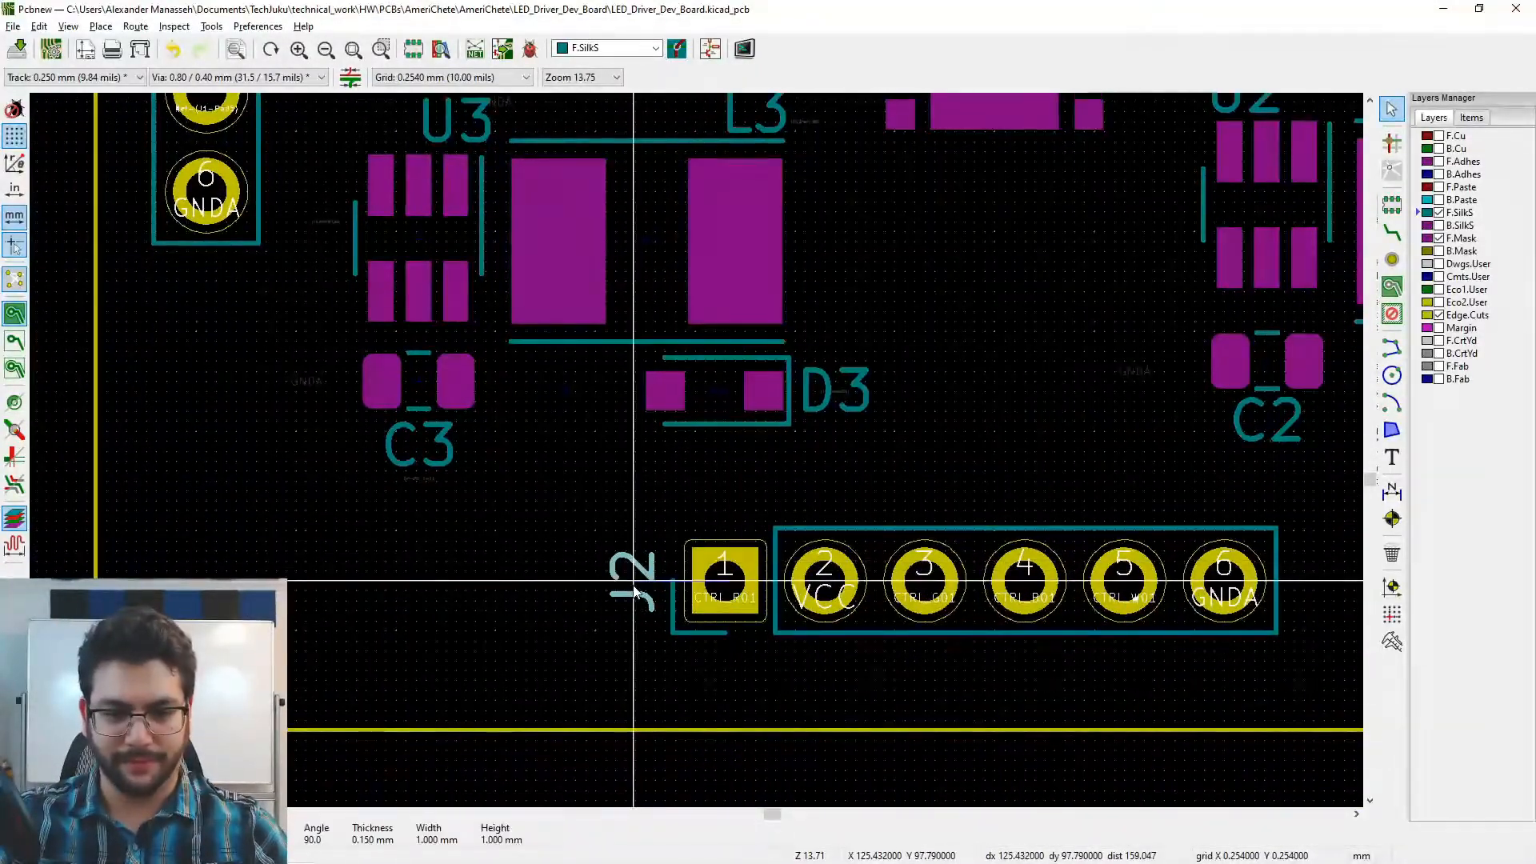
key("r")
key("m")
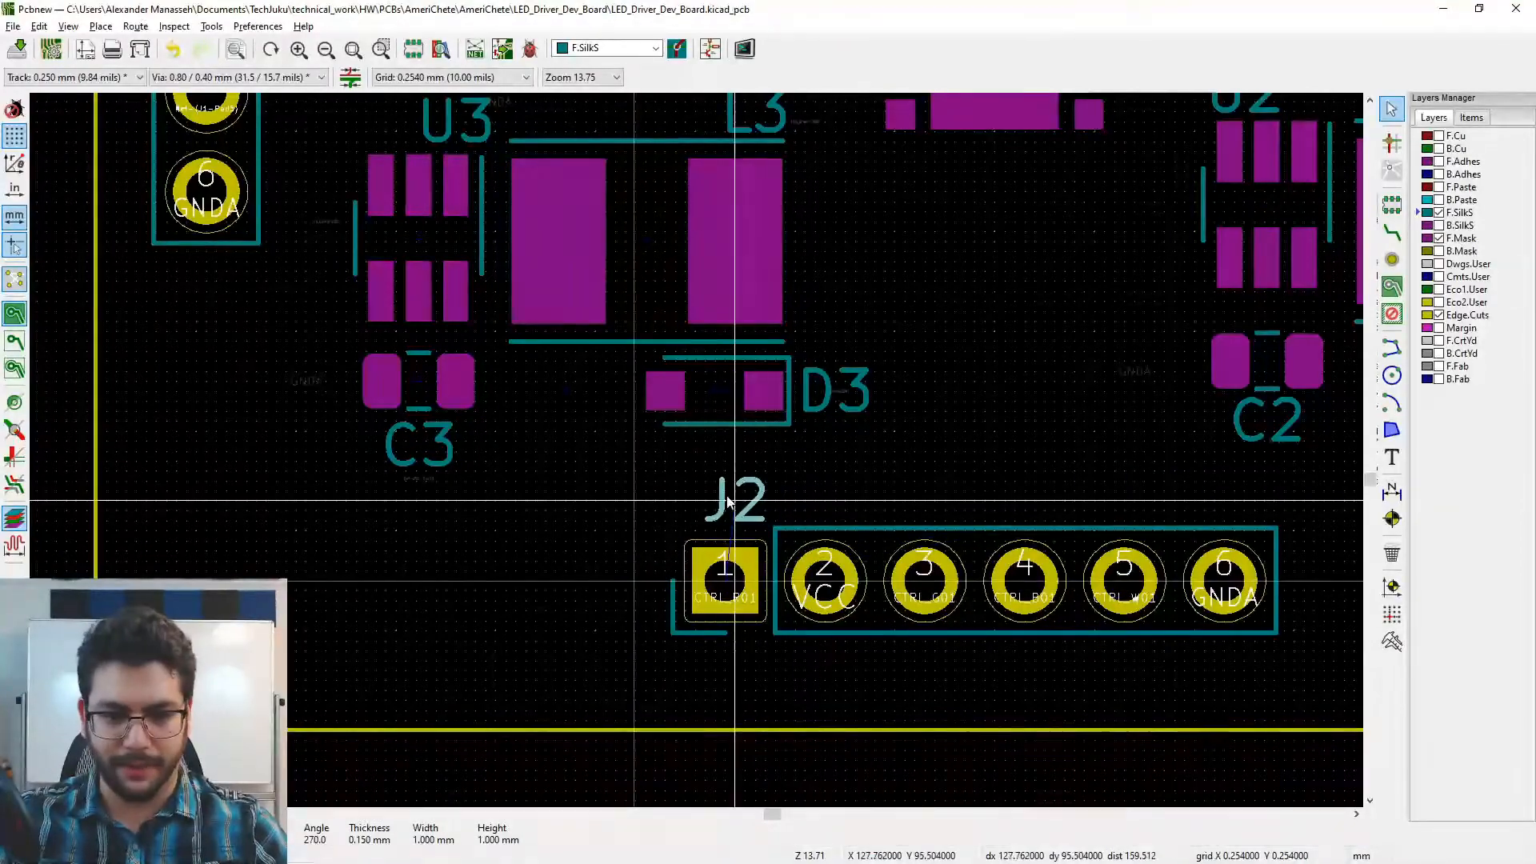
left_click(725, 495)
- Review the front silkscreen across the whole board, checking that each reference label is readable and clear of pads
middle_click_drag(727, 406, 788, 566)
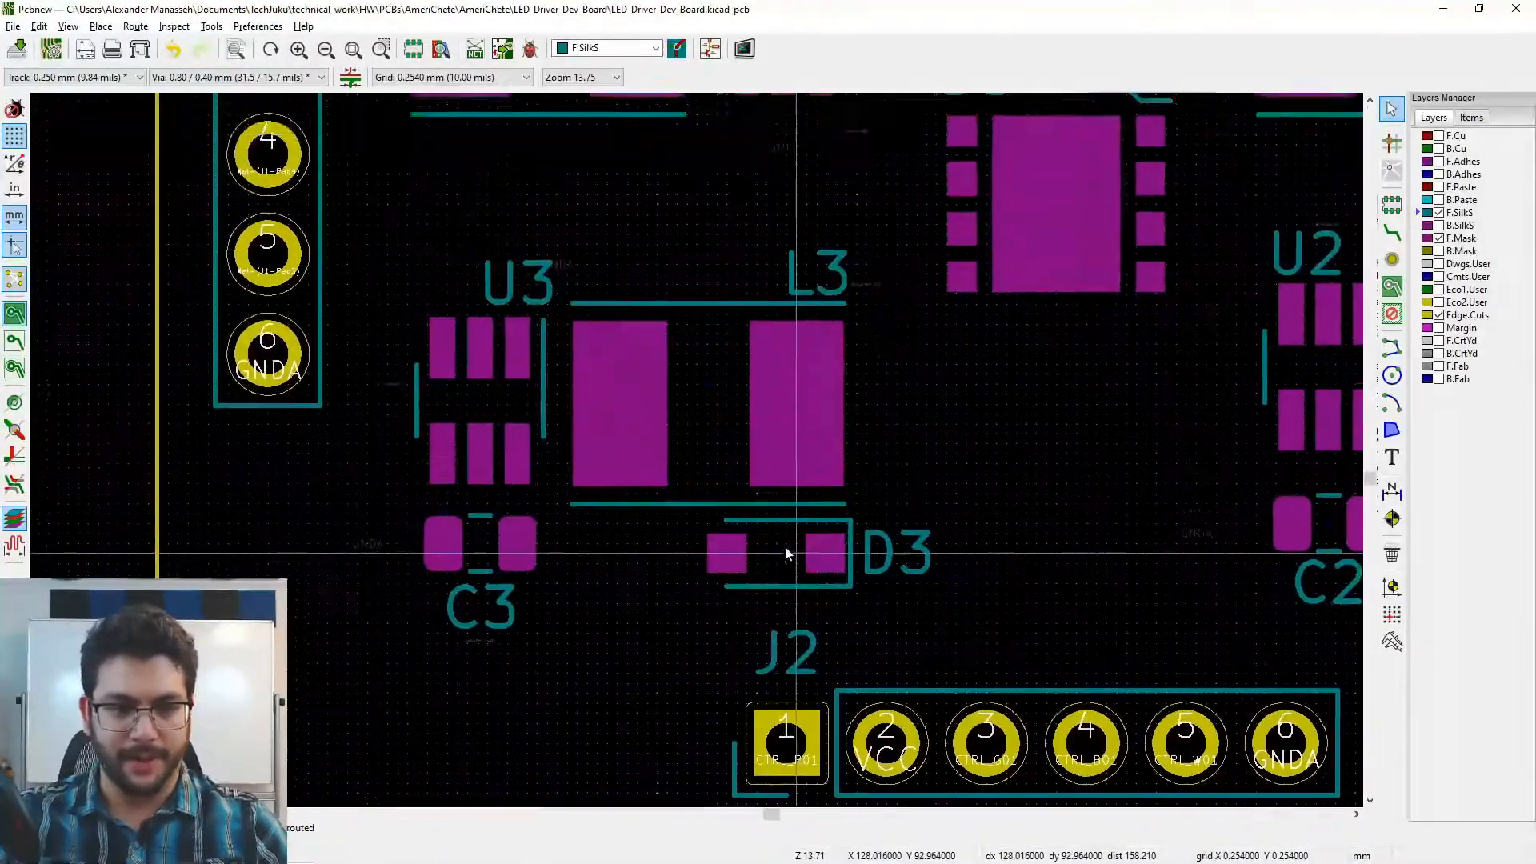
middle_click_drag(853, 671, 686, 459)
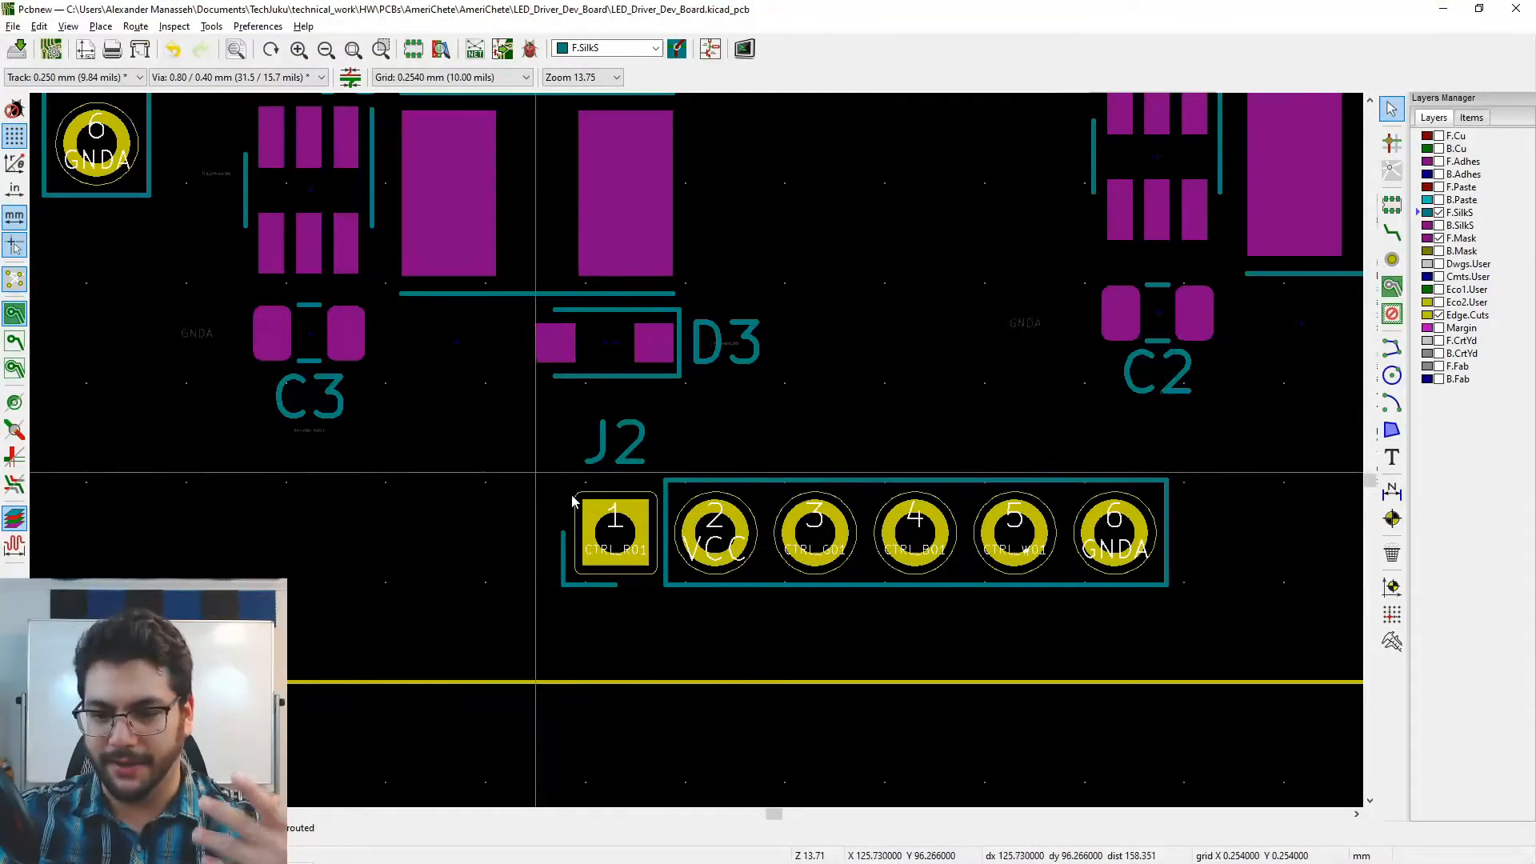
mouse_move(896, 859)
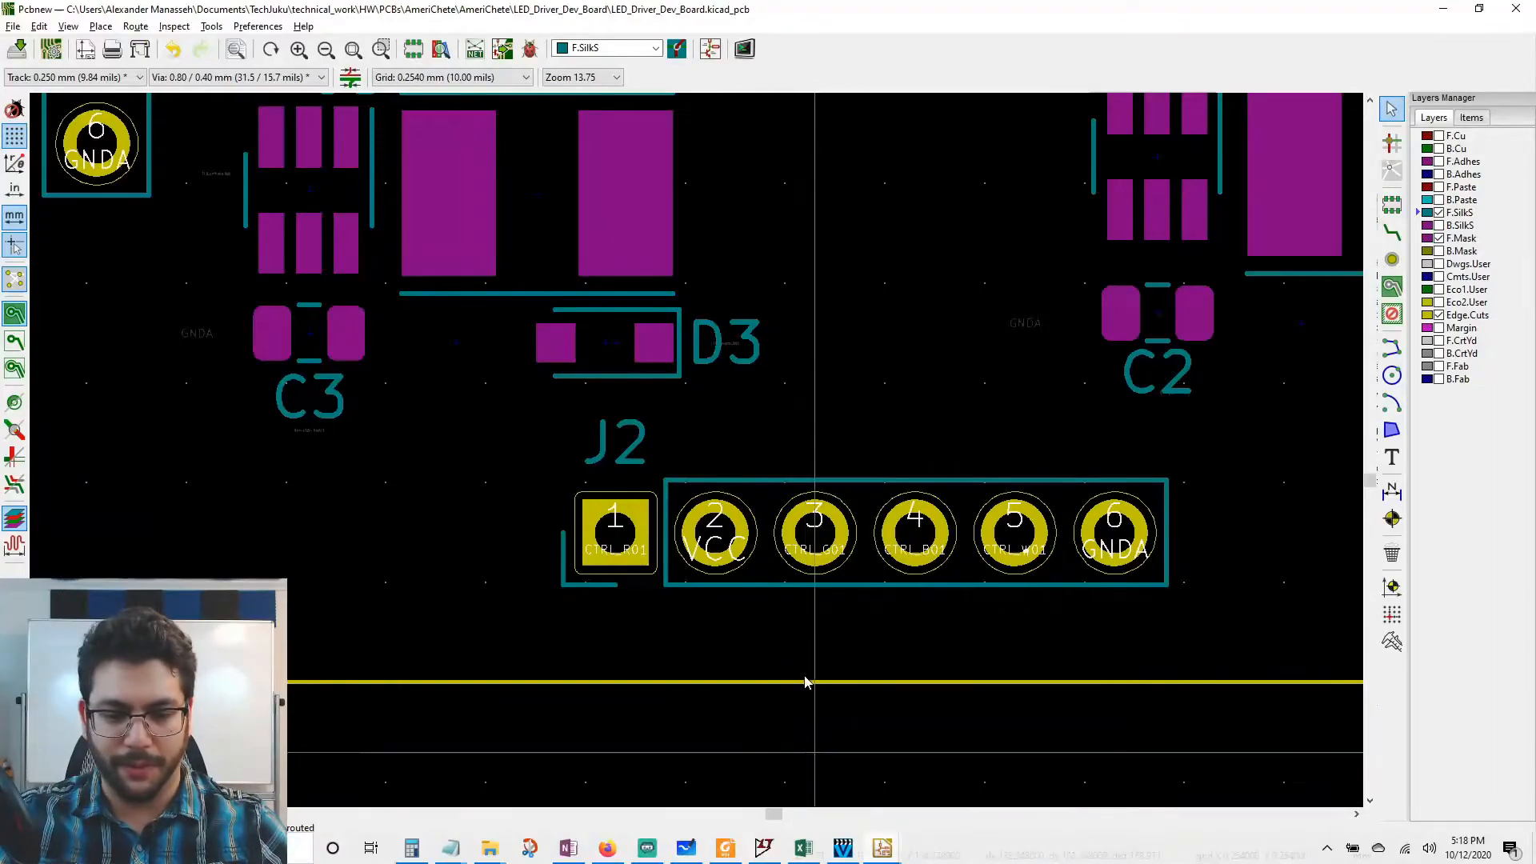
middle_click_drag(514, 538, 883, 678)
middle_click_drag(526, 235, 628, 489)
middle_click_drag(658, 438, 680, 580)
middle_click_drag(676, 485, 675, 560)
middle_click_drag(844, 286, 651, 399)
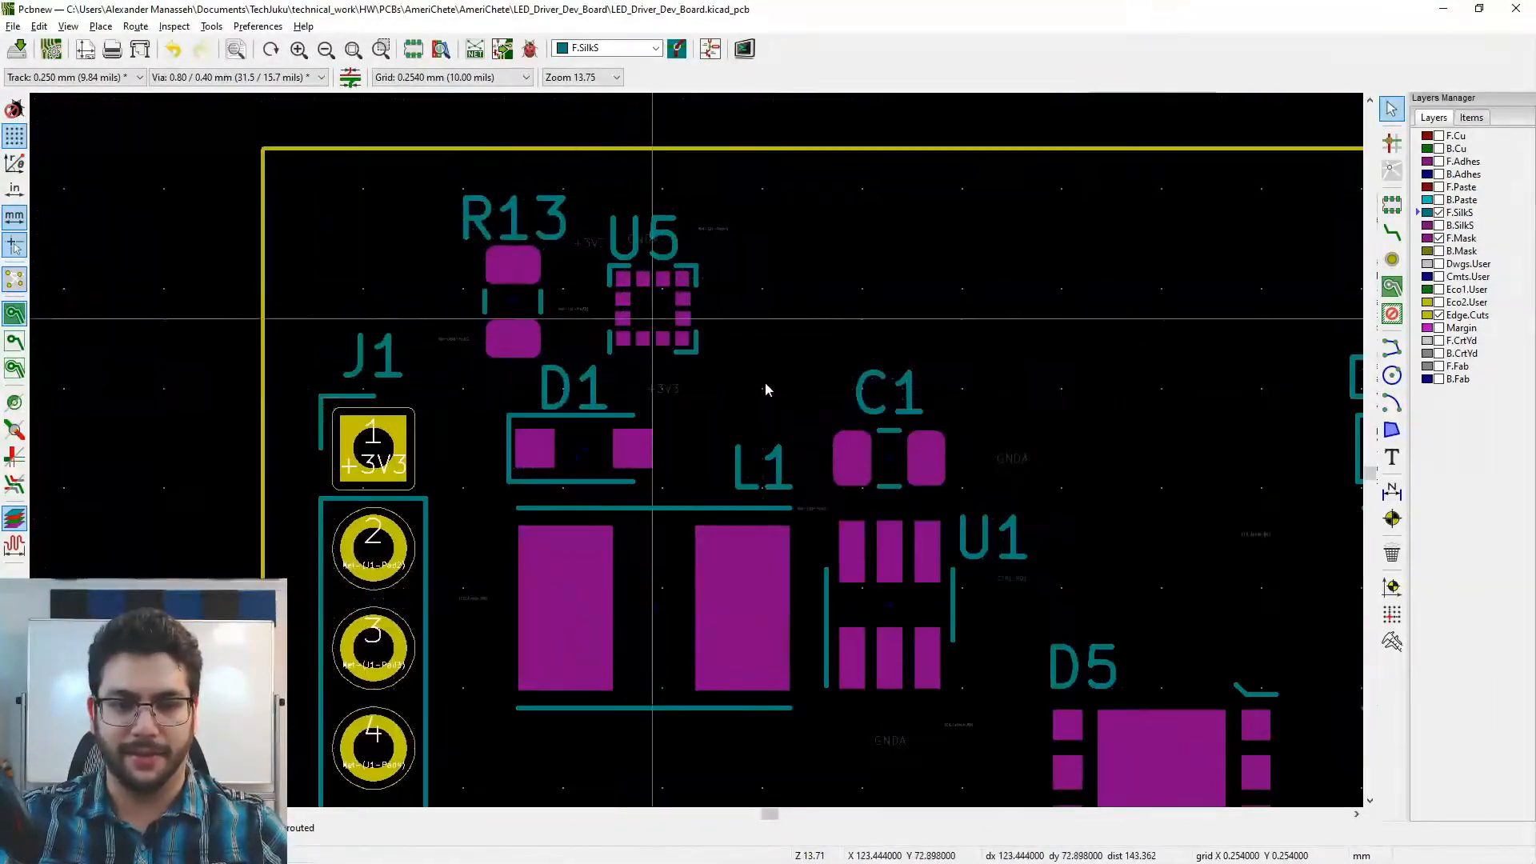
middle_click_drag(1215, 410, 949, 369)
middle_click_drag(1084, 454, 848, 332)
middle_click_drag(713, 437, 857, 257)
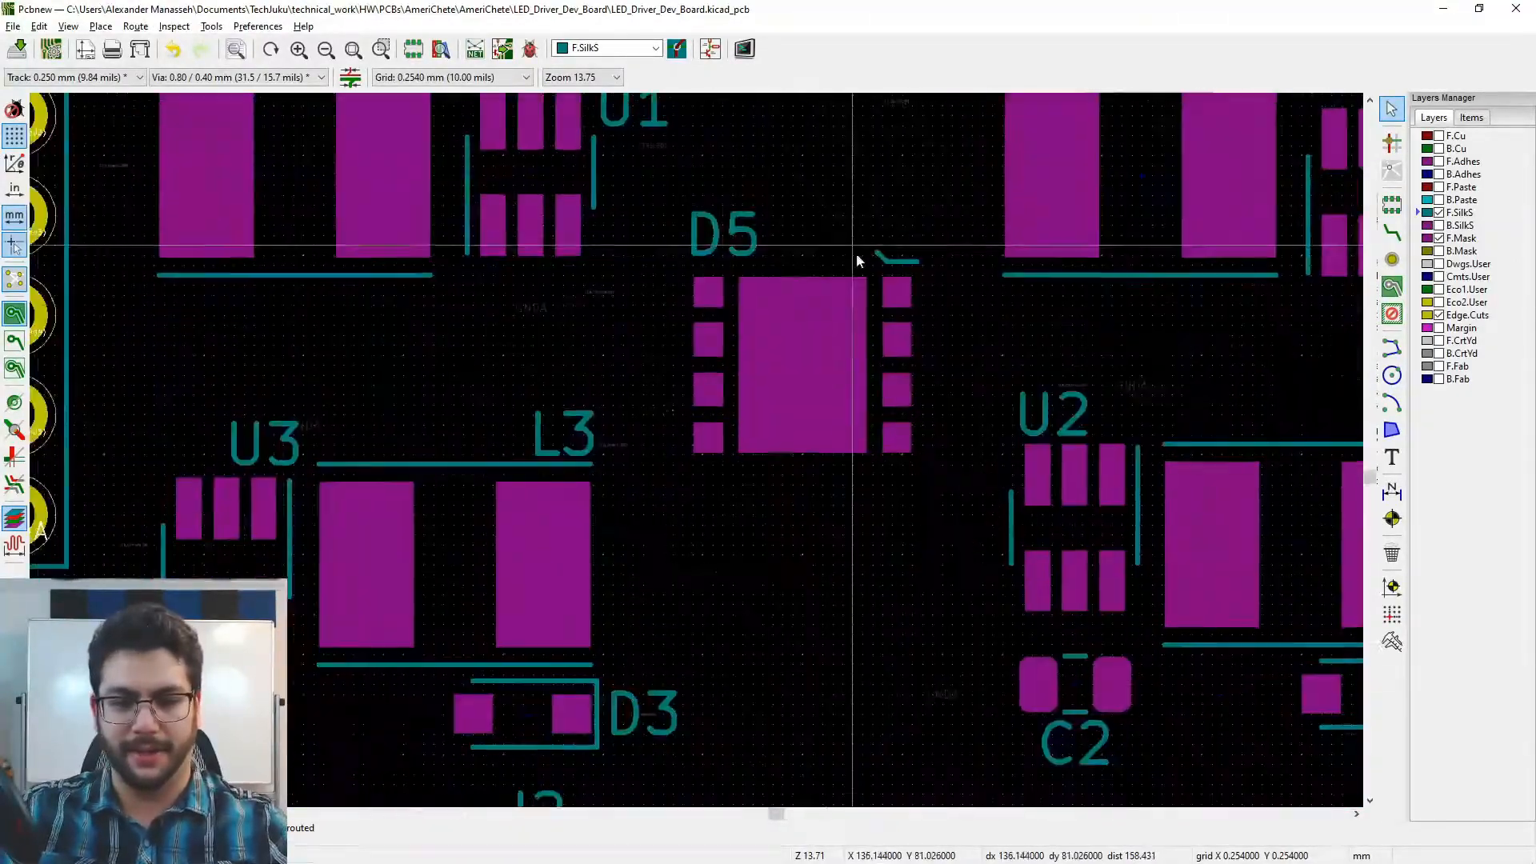
middle_click_drag(698, 377, 802, 320)
middle_click_drag(741, 428, 789, 312)
middle_click_drag(754, 468, 701, 388)
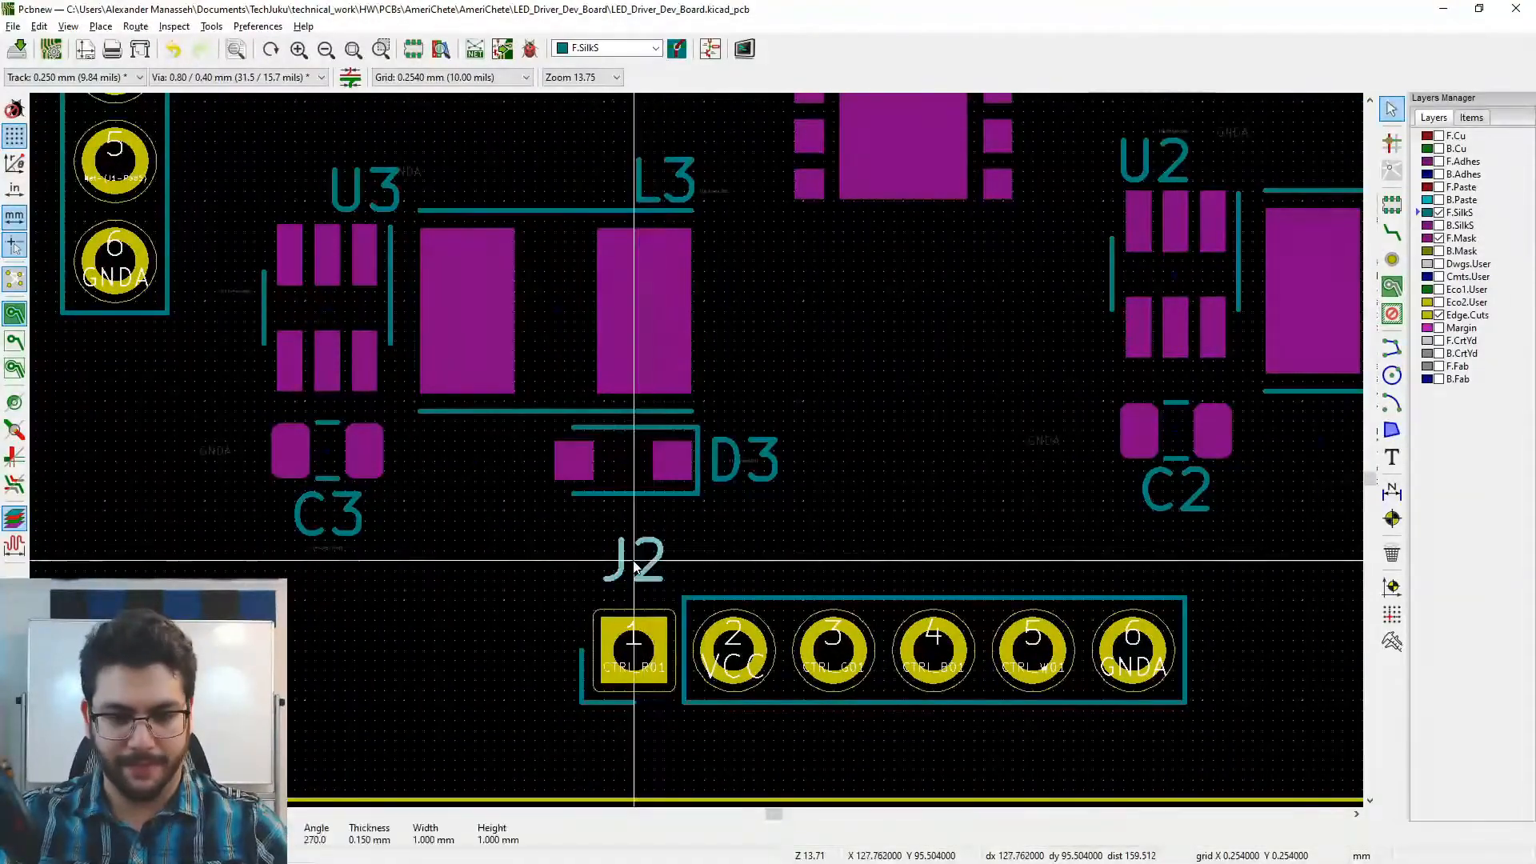
left_click(862, 509)
middle_click_drag(873, 401, 738, 529)
middle_click_drag(785, 424, 665, 498)
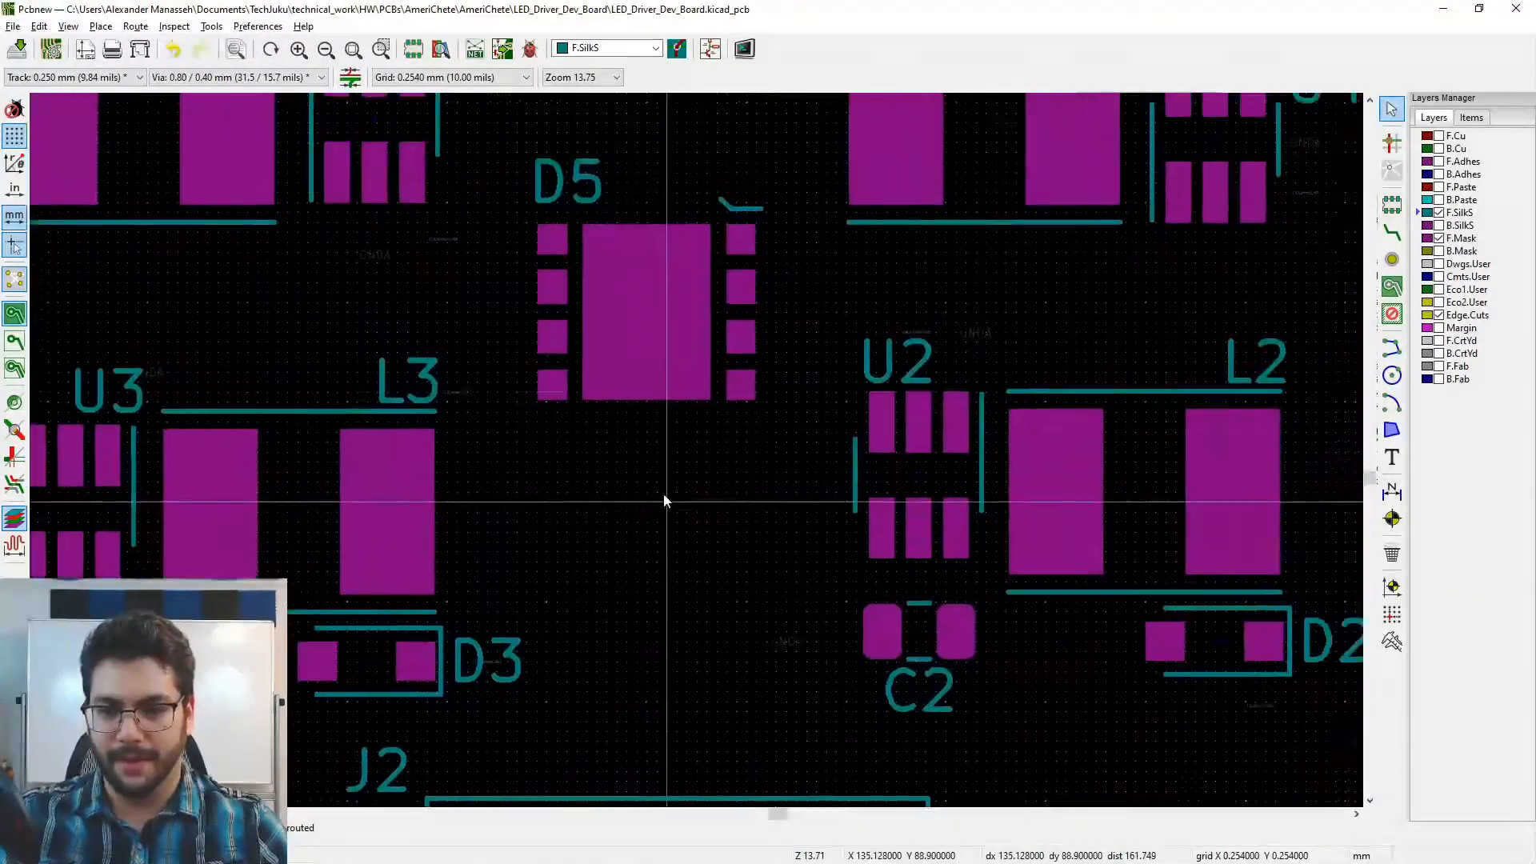
middle_click_drag(645, 390, 577, 472)
middle_click_drag(503, 397, 758, 482)
middle_click_drag(533, 450, 750, 510)
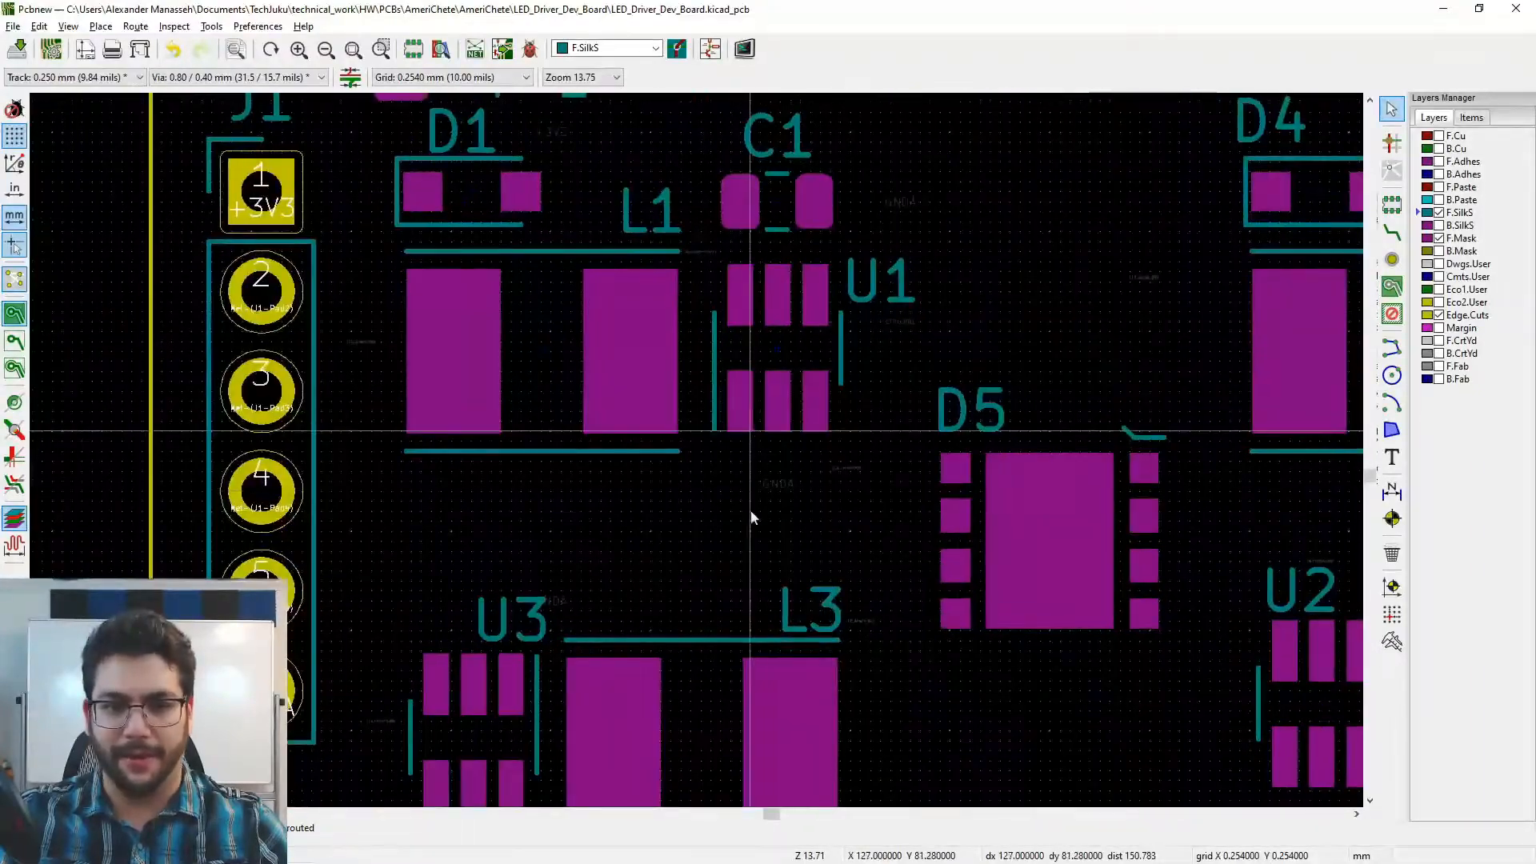
middle_click_drag(997, 320, 932, 516)
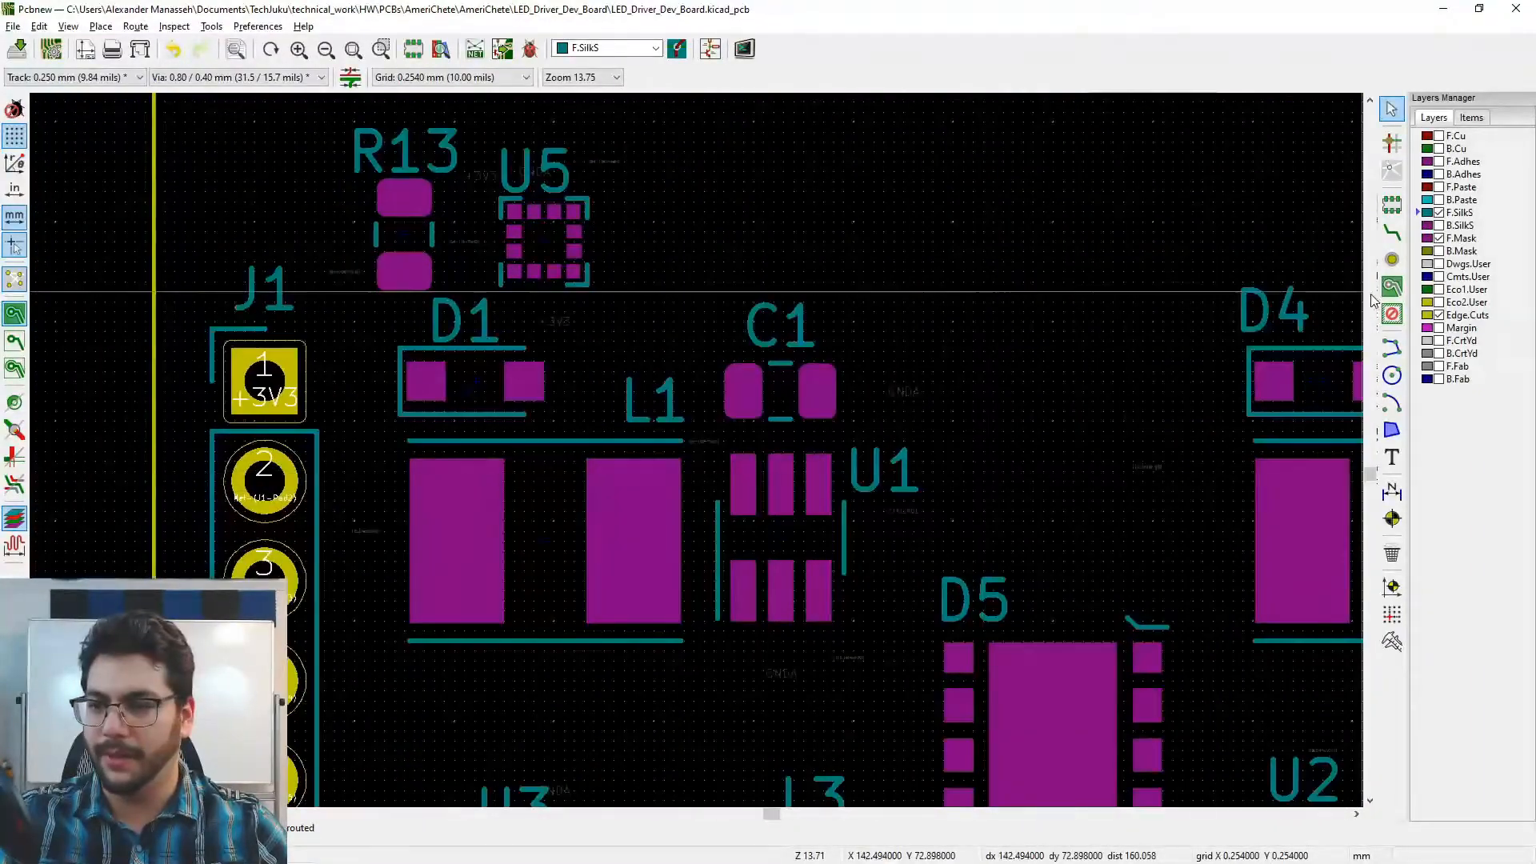
- Make F.Fab the active layer, show it briefly to inspect the component values and outlines, and hide it again
left_click(1457, 367)
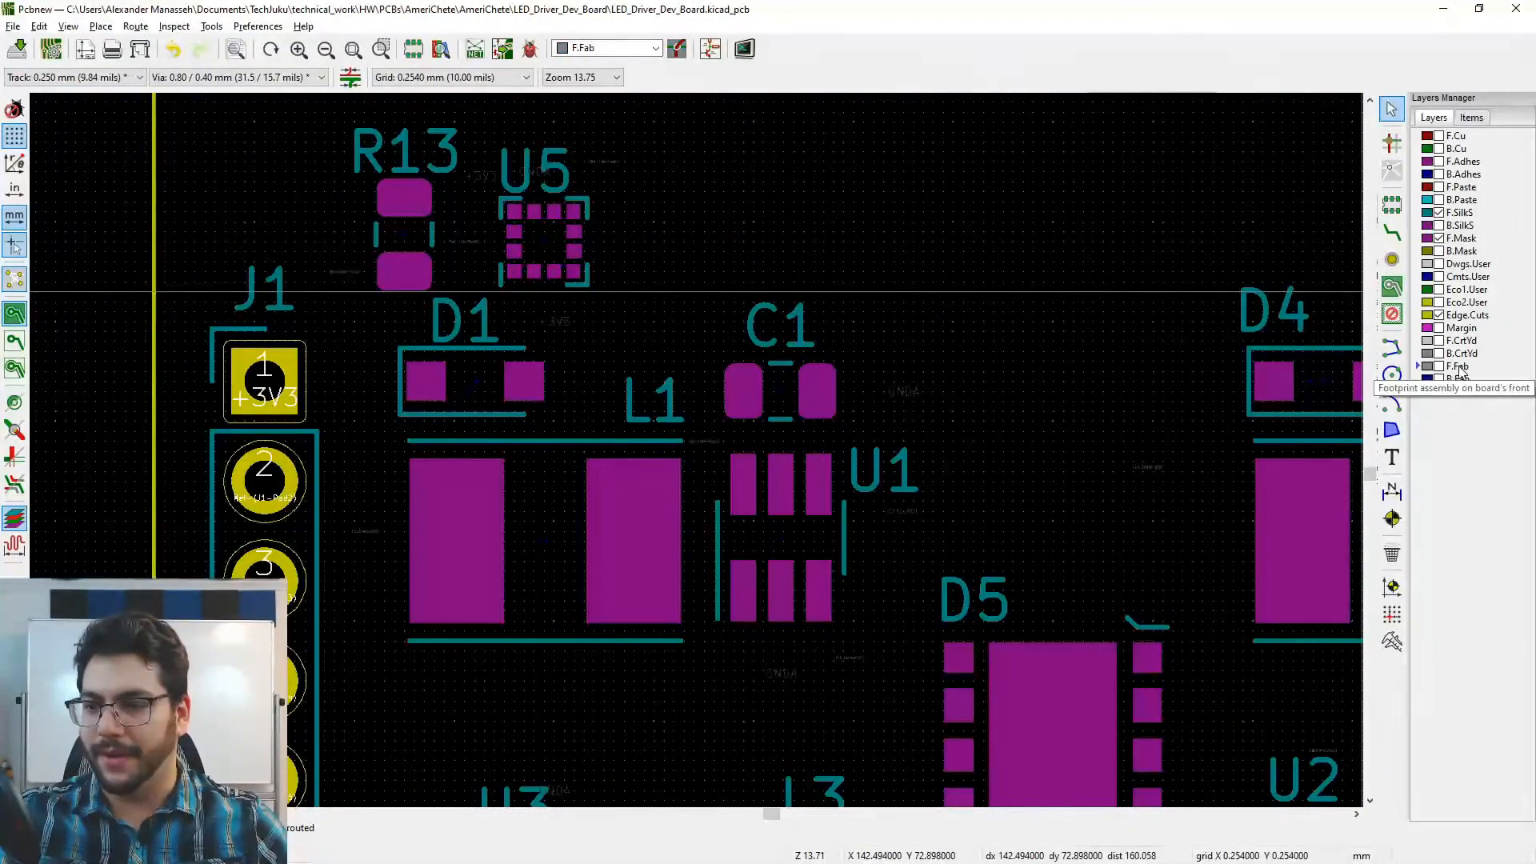
left_click(1439, 366)
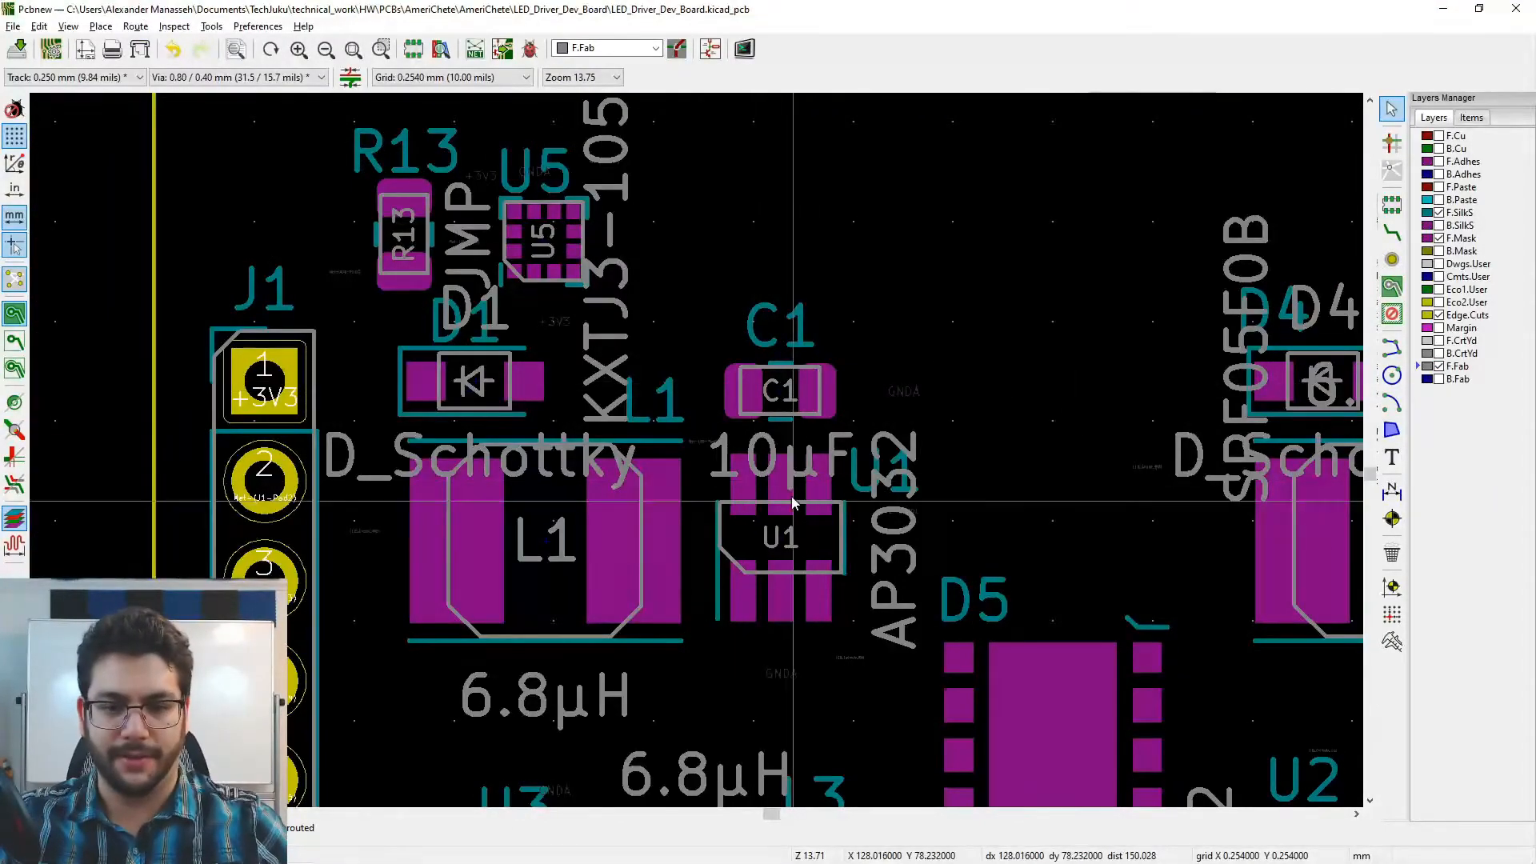
middle_click_drag(979, 340, 760, 283)
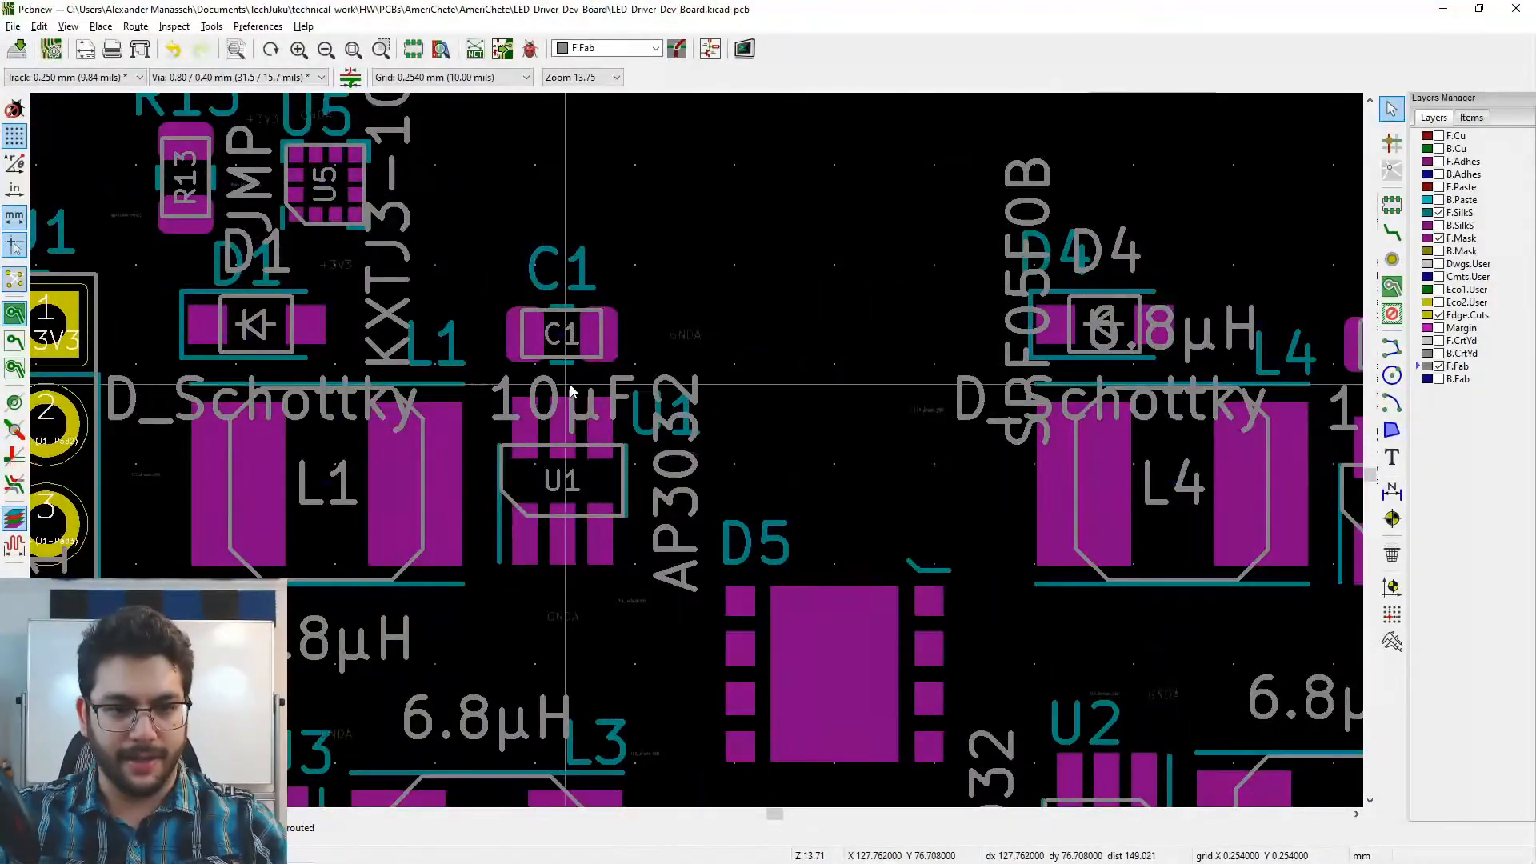
middle_click_drag(571, 387, 633, 353)
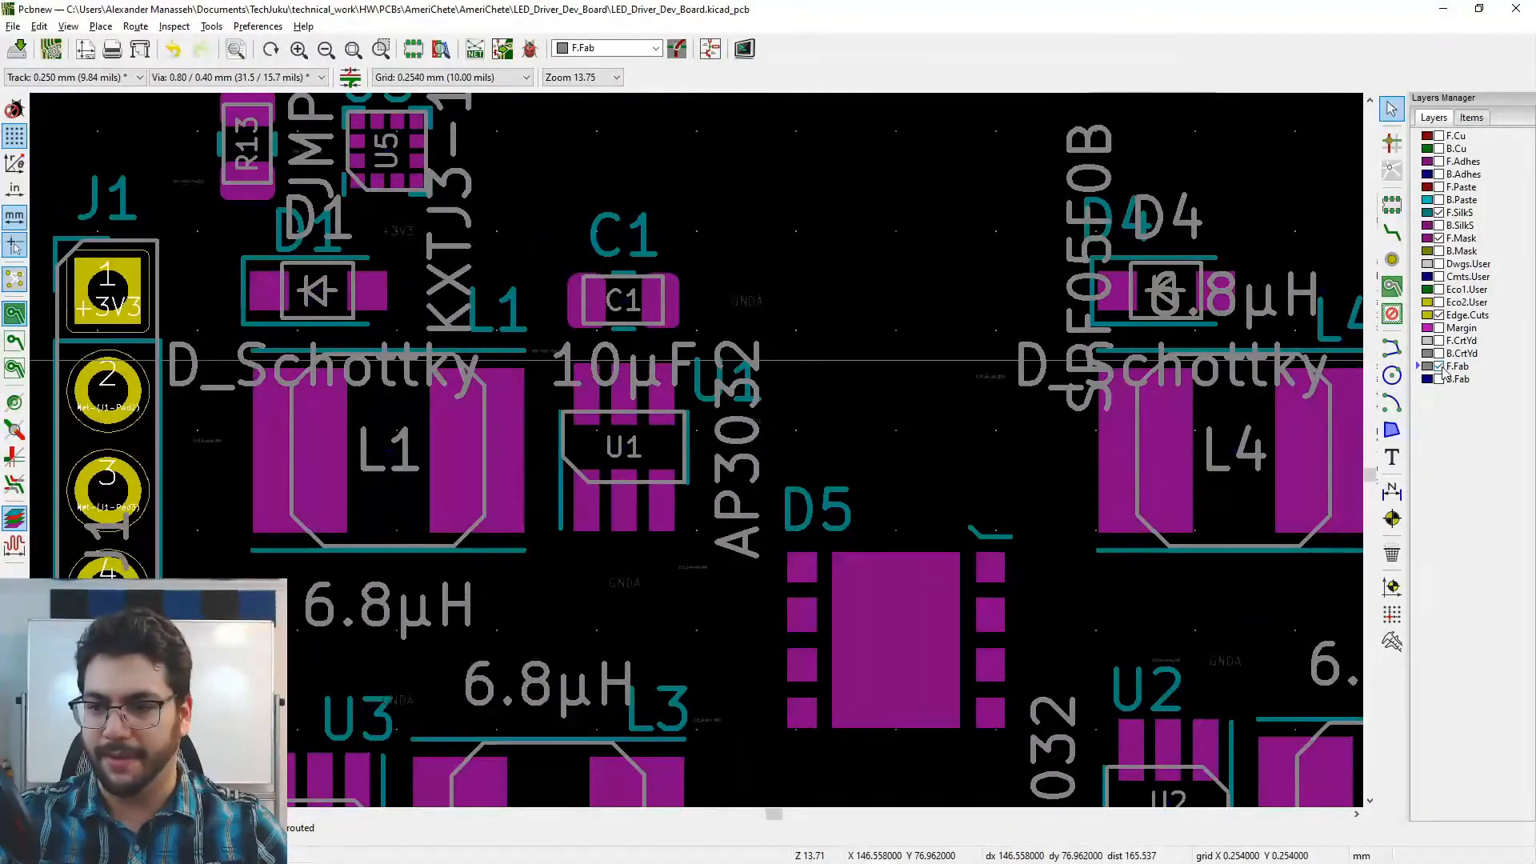
left_click(1438, 366)
mouse_move(843, 390)
middle_mouse_down()
mouse_move(823, 368)
mouse_move(845, 391)
middle_mouse_up()
mouse_move(668, 330)
middle_mouse_down()
mouse_move(646, 384)
mouse_move(666, 392)
mouse_move(623, 359)
middle_mouse_up()
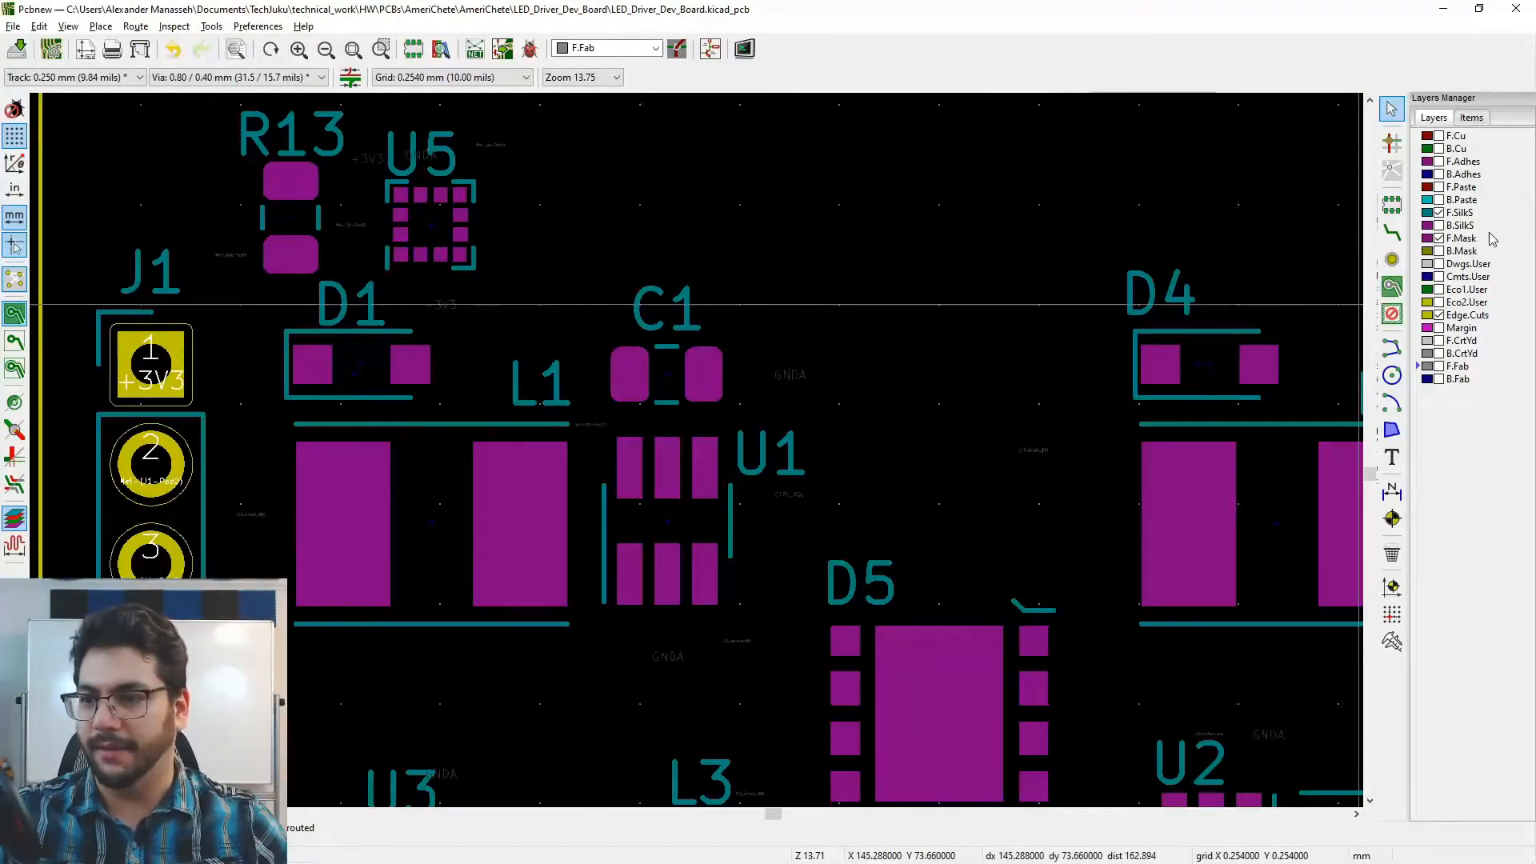
- Hide the F.Mask and F.SilkS layers and show B.Mask and B.SilkS instead
left_click(1439, 239)
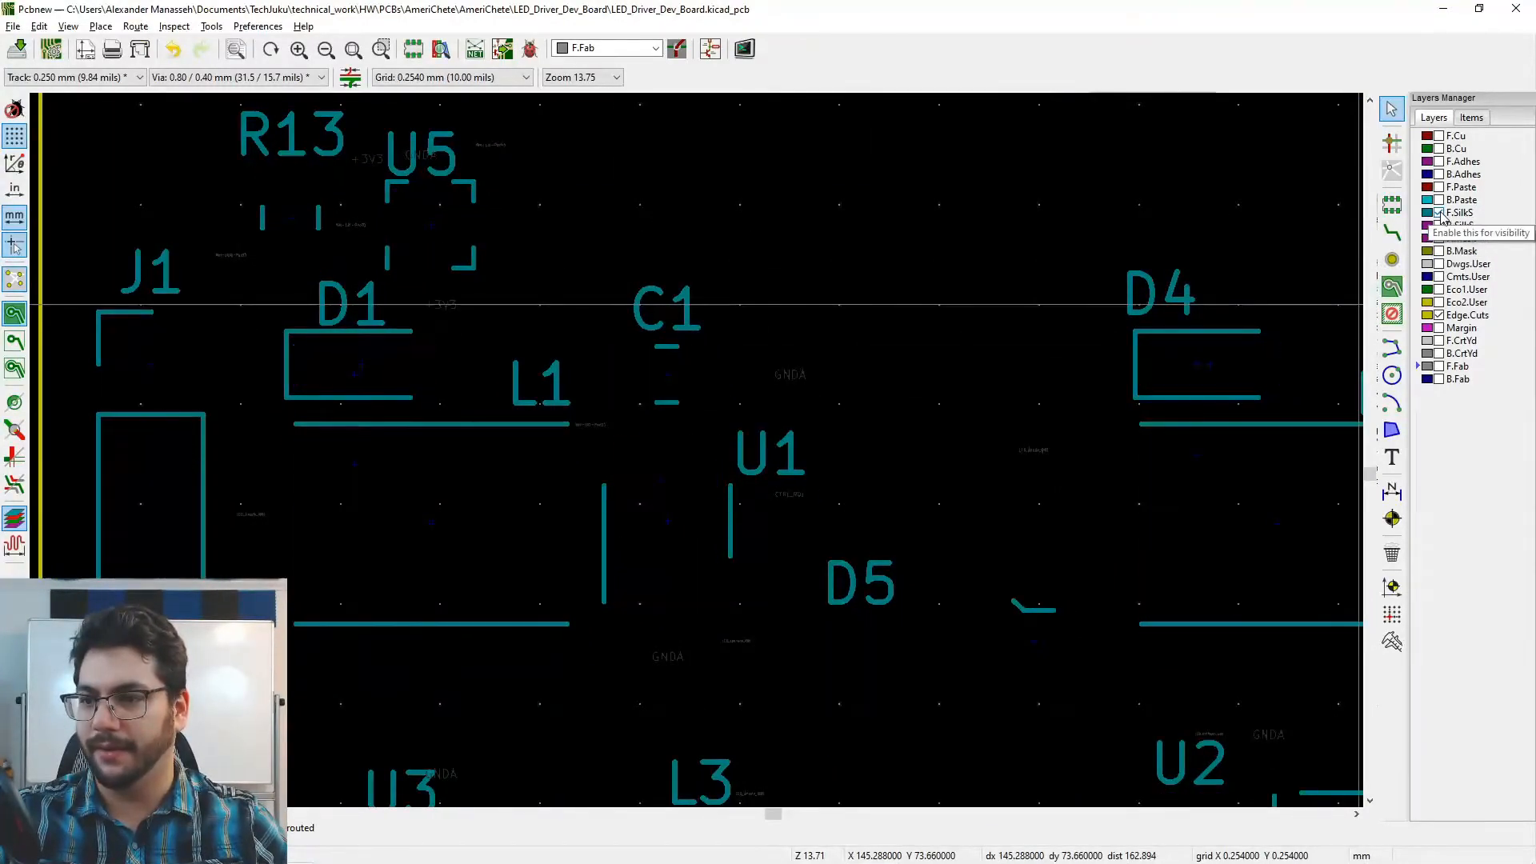
left_click(1438, 213)
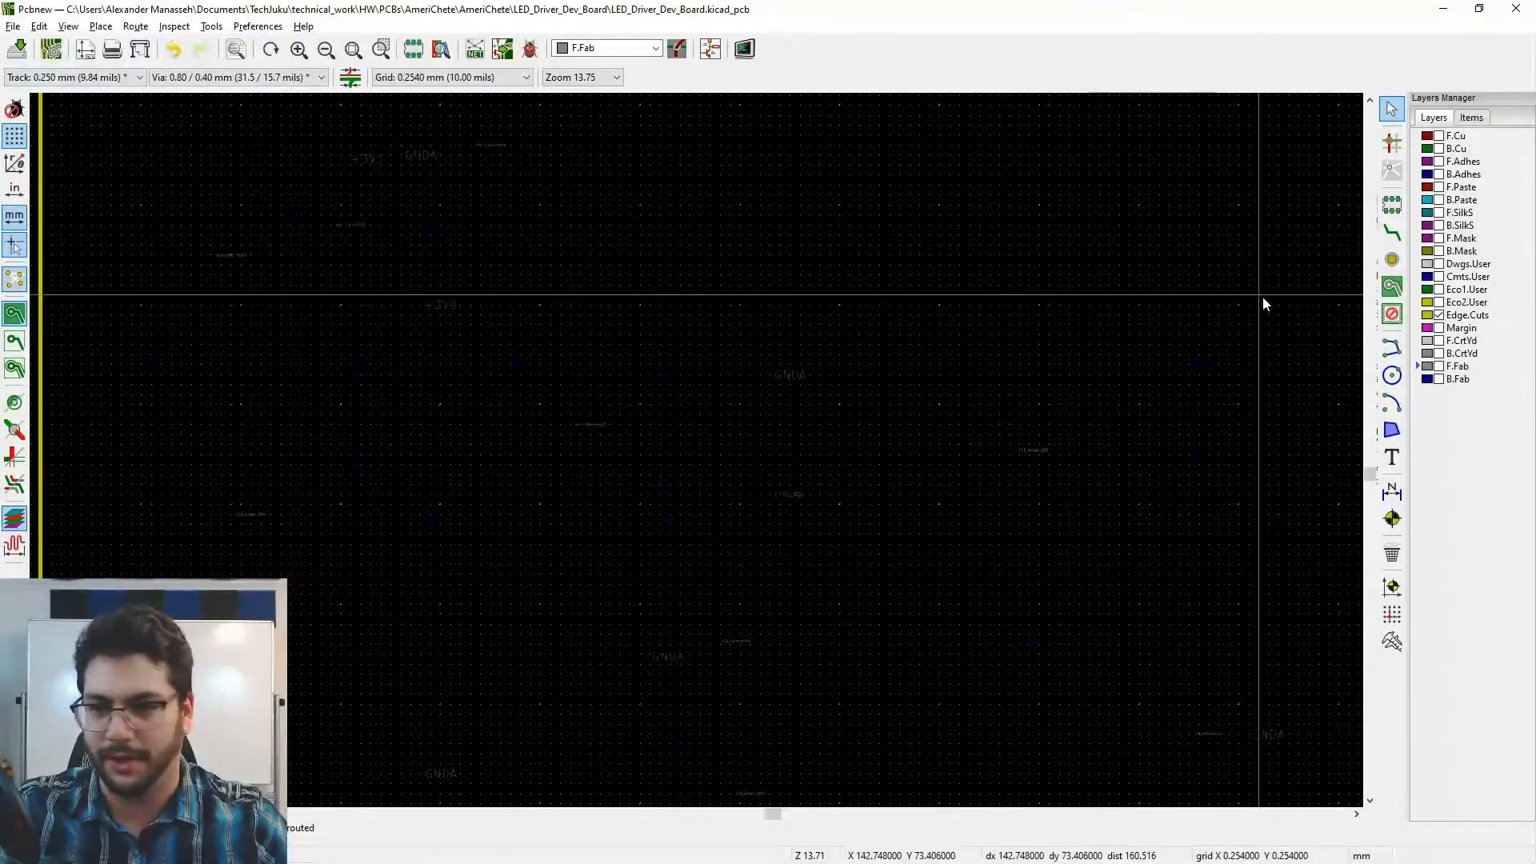
left_click(1438, 251)
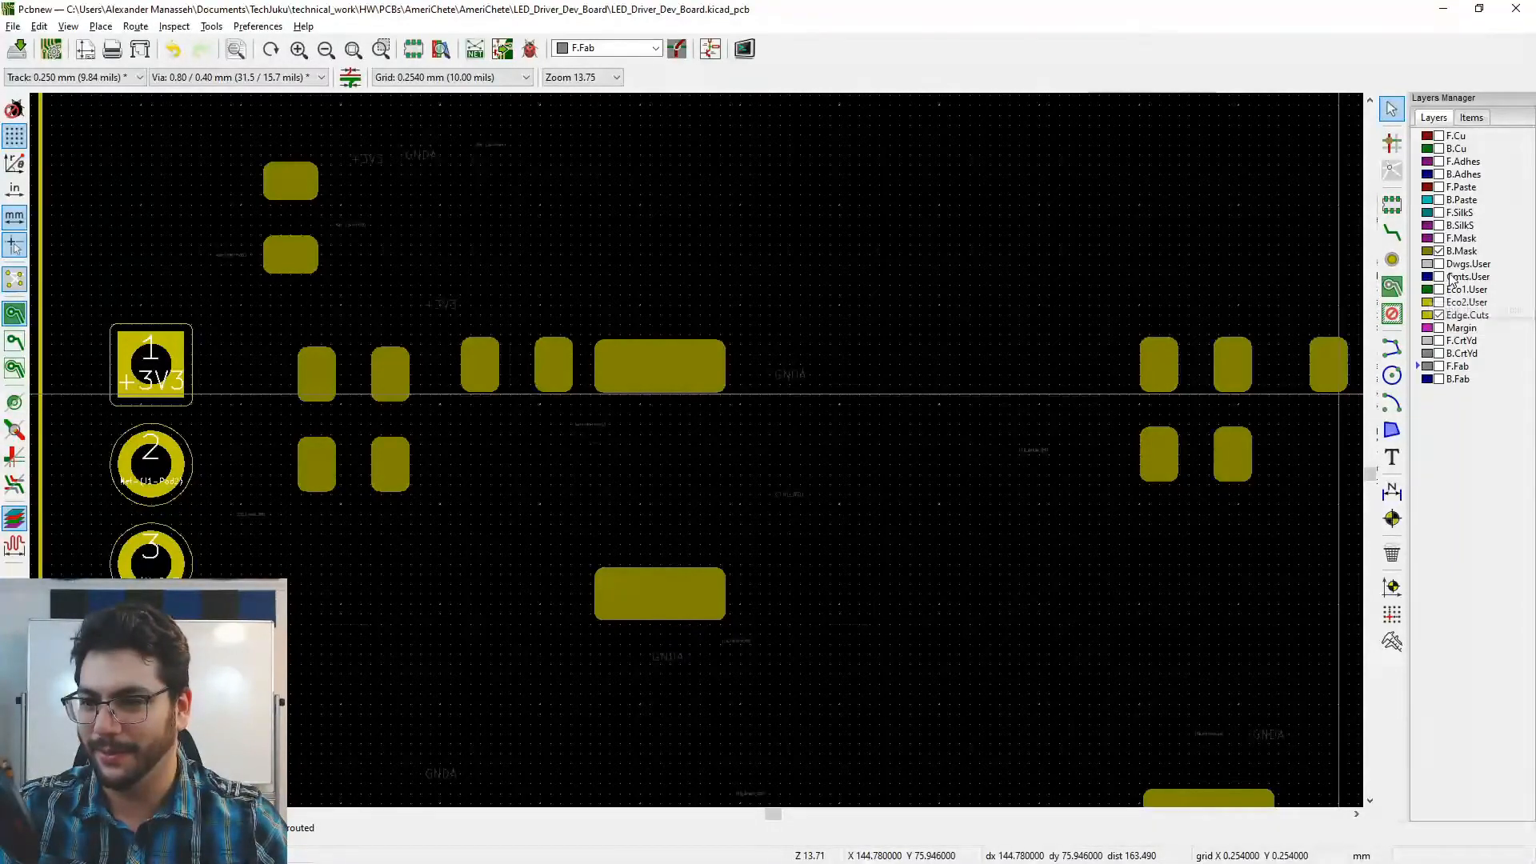
left_click(1438, 225)
- Rotate the back-side R14 label to horizontal and place it above the resistor's upper pad
middle_click_drag(838, 392, 967, 403)
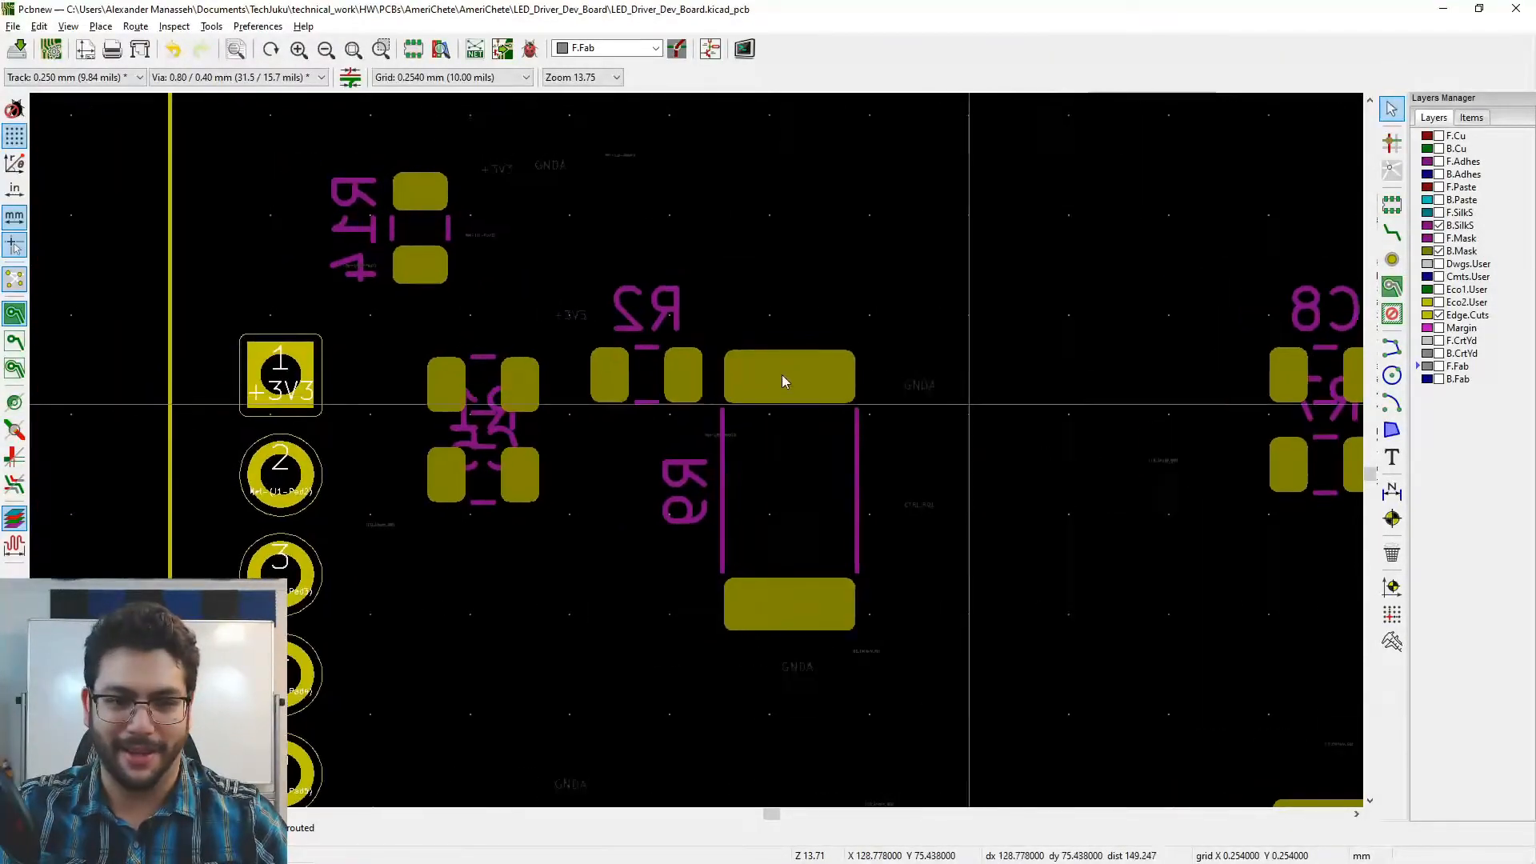
middle_click_drag(759, 370, 958, 496)
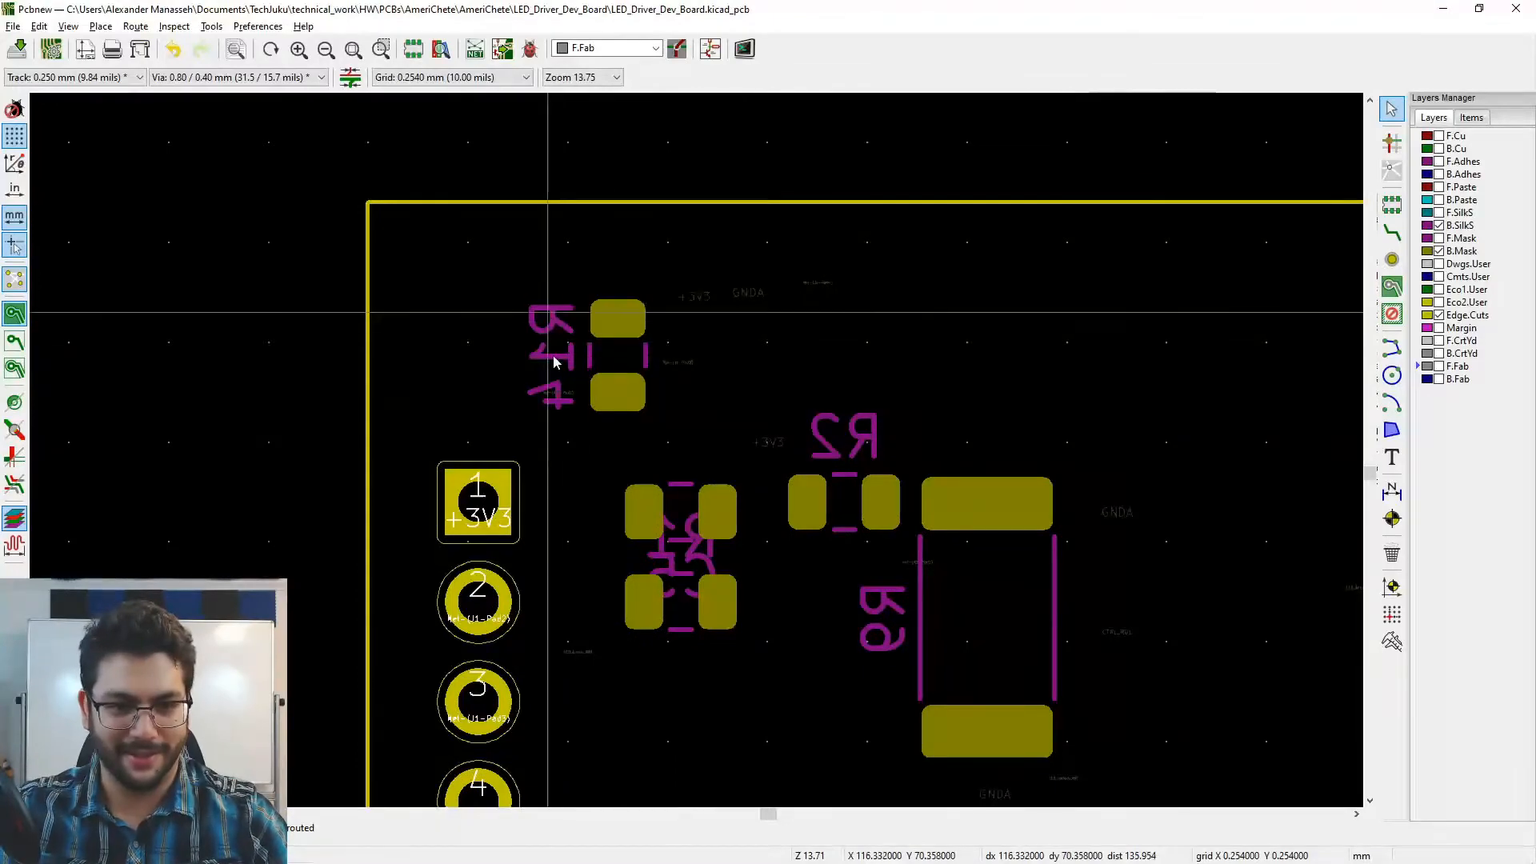
key("m")
key("r")
left_click(620, 275)
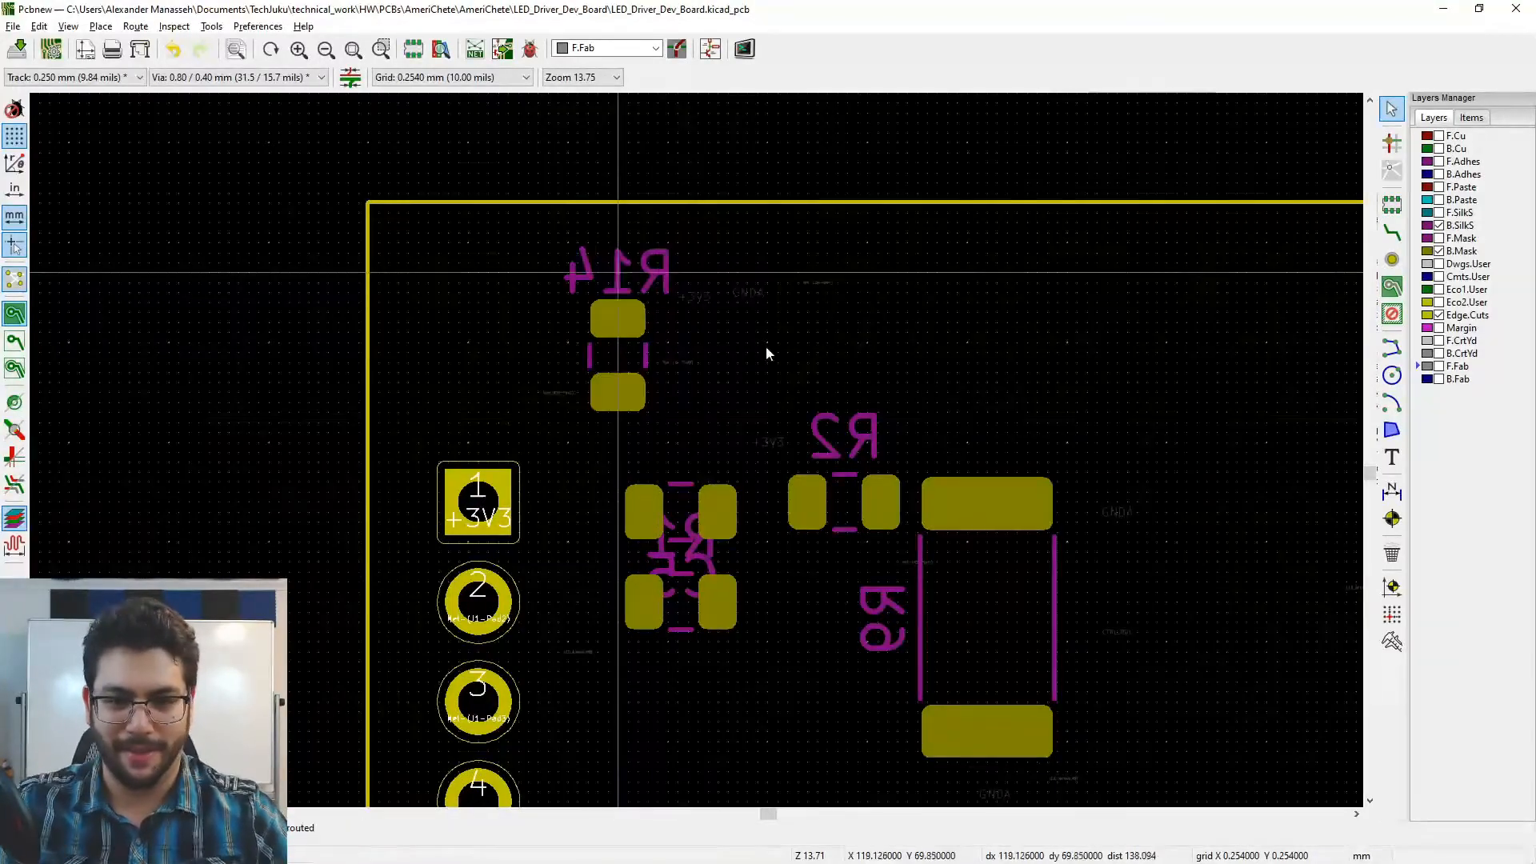
- Rotate the back-side R9 label to horizontal and place it above the resistor's upper pad
middle_click_drag(907, 576, 736, 541)
key("m")
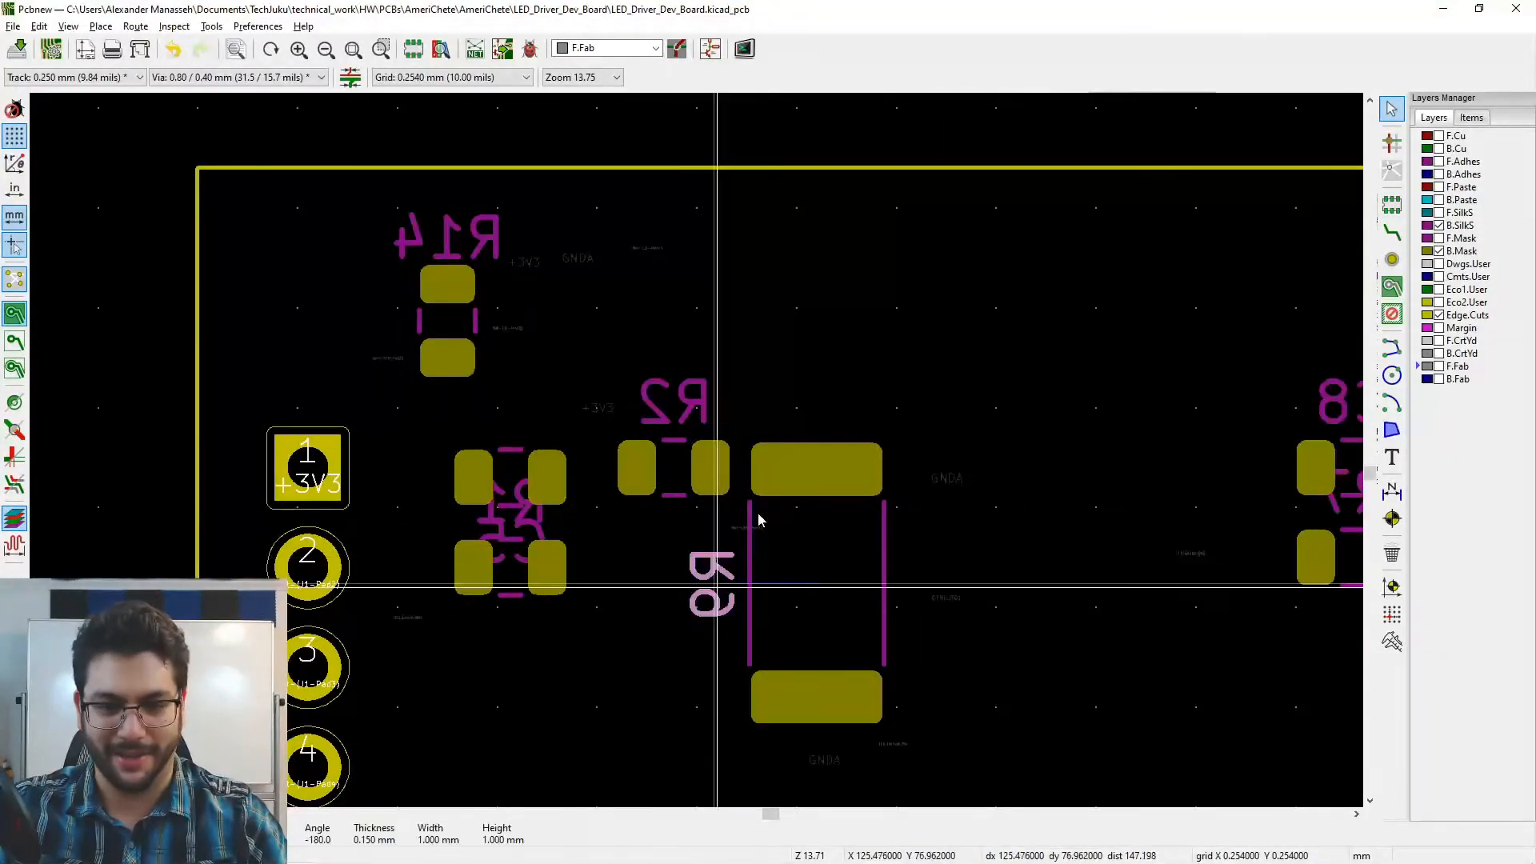
key("r")
left_click(860, 417)
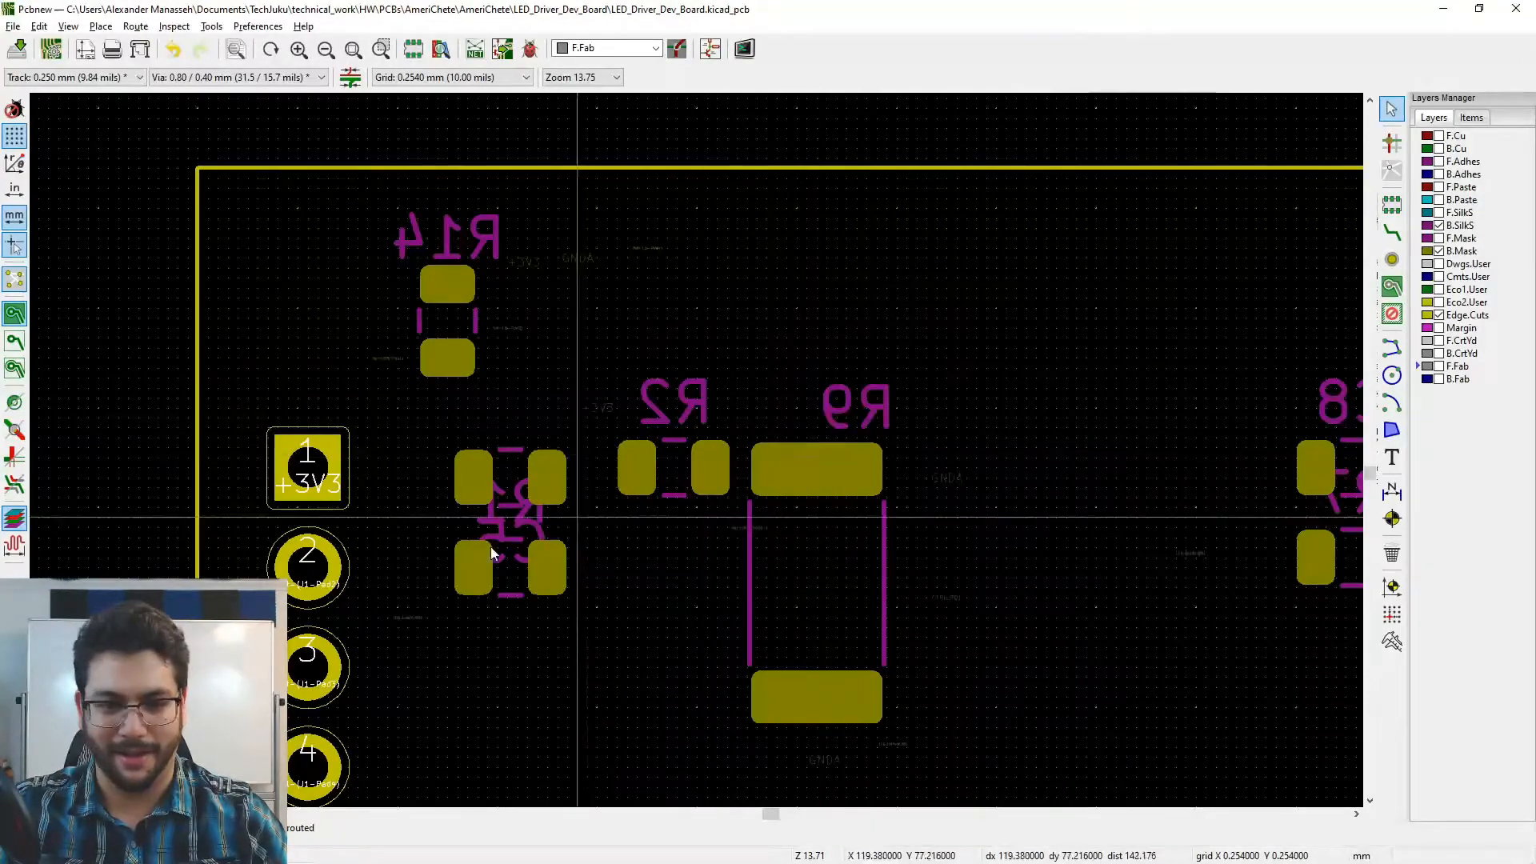
- Move the C5 label off the overlapping R1 label and place it right of the capacitor's pads
middle_click_drag(531, 528, 651, 520)
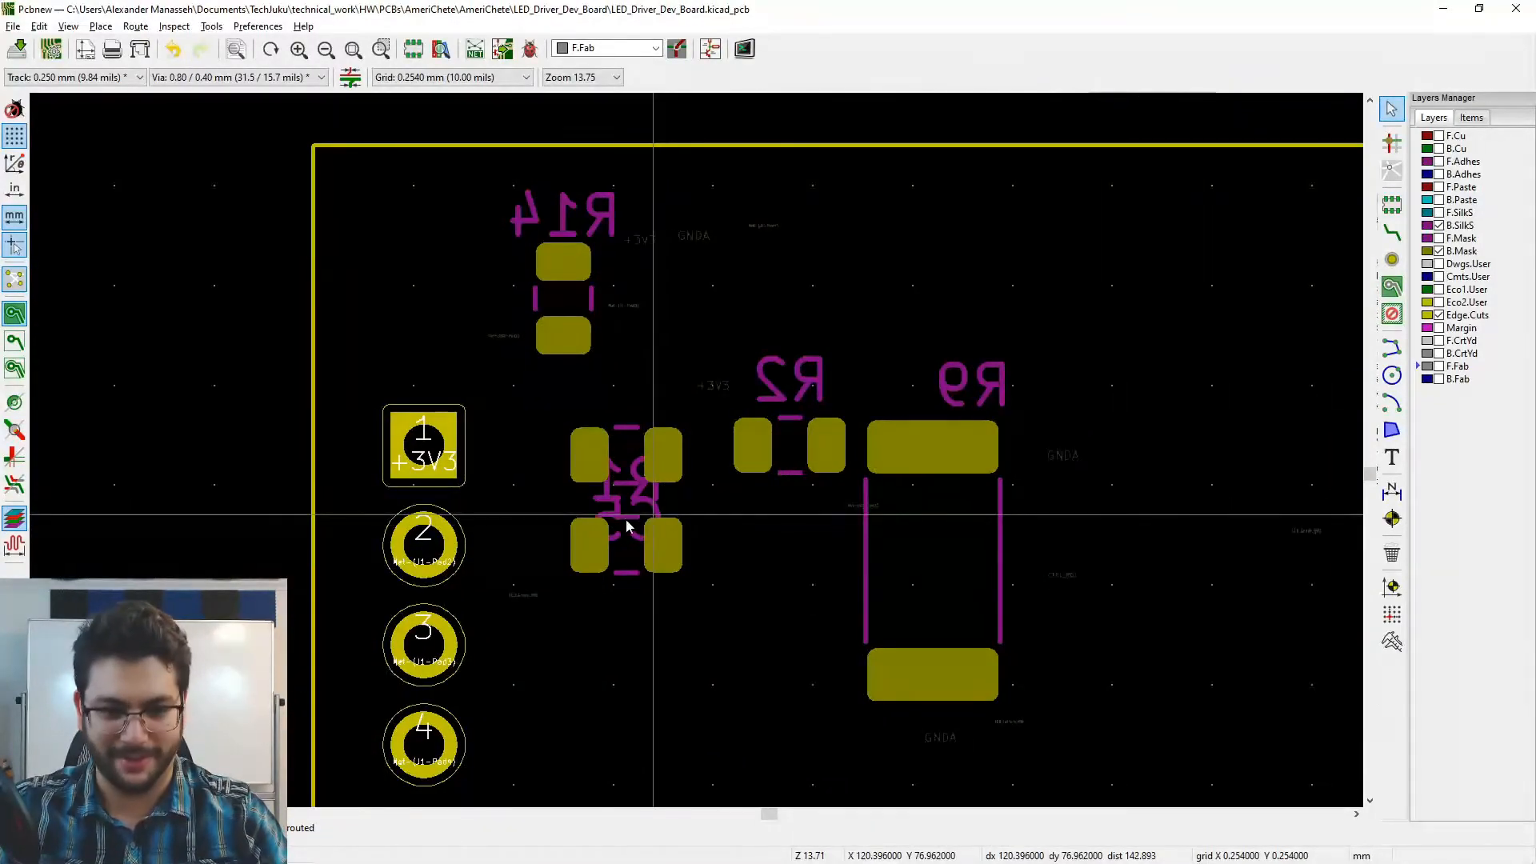
key("m")
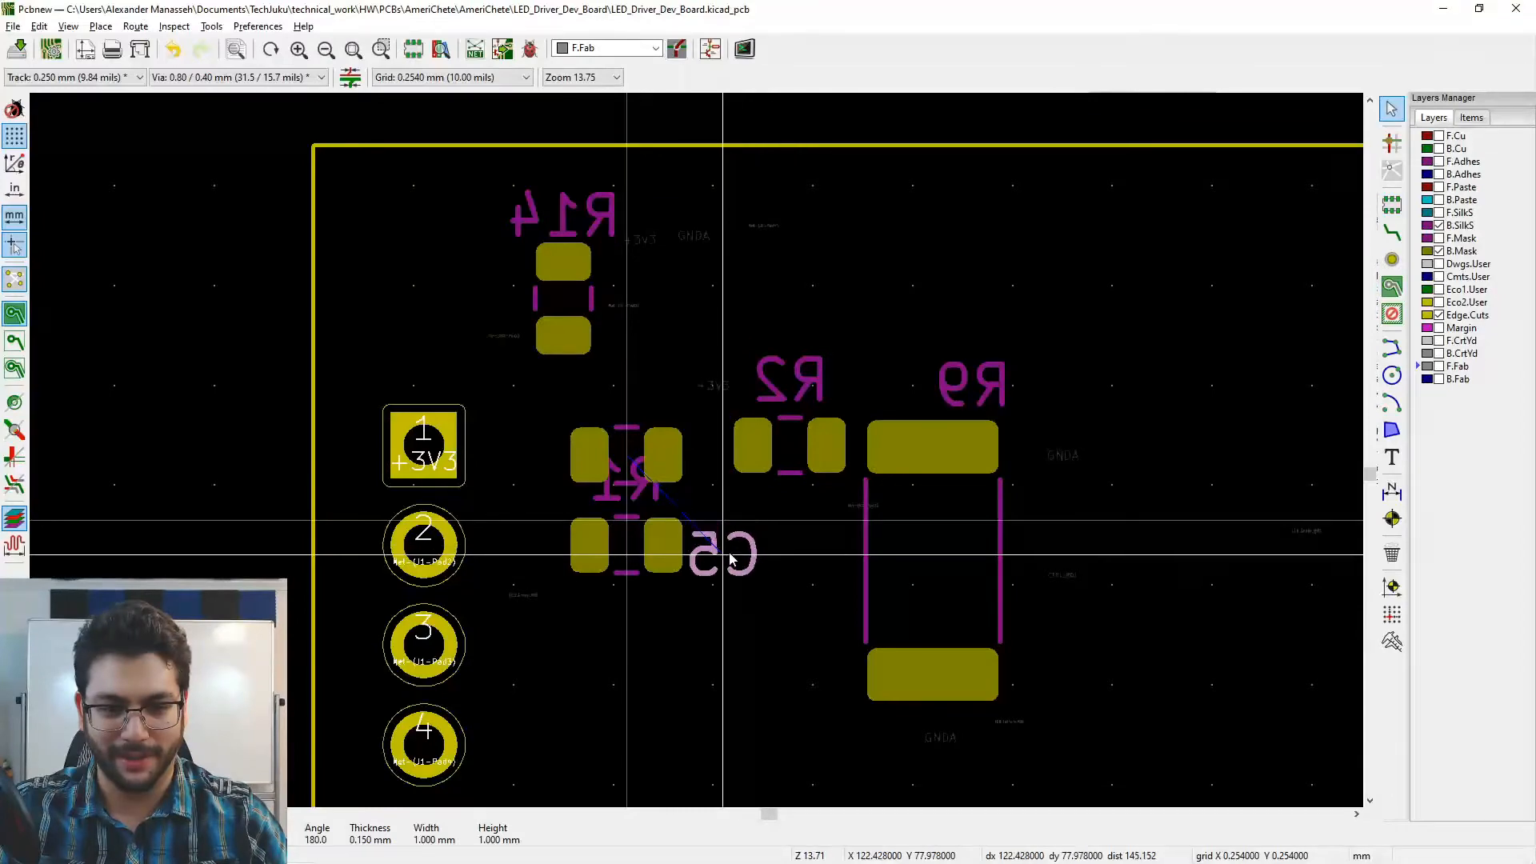
left_click(727, 552)
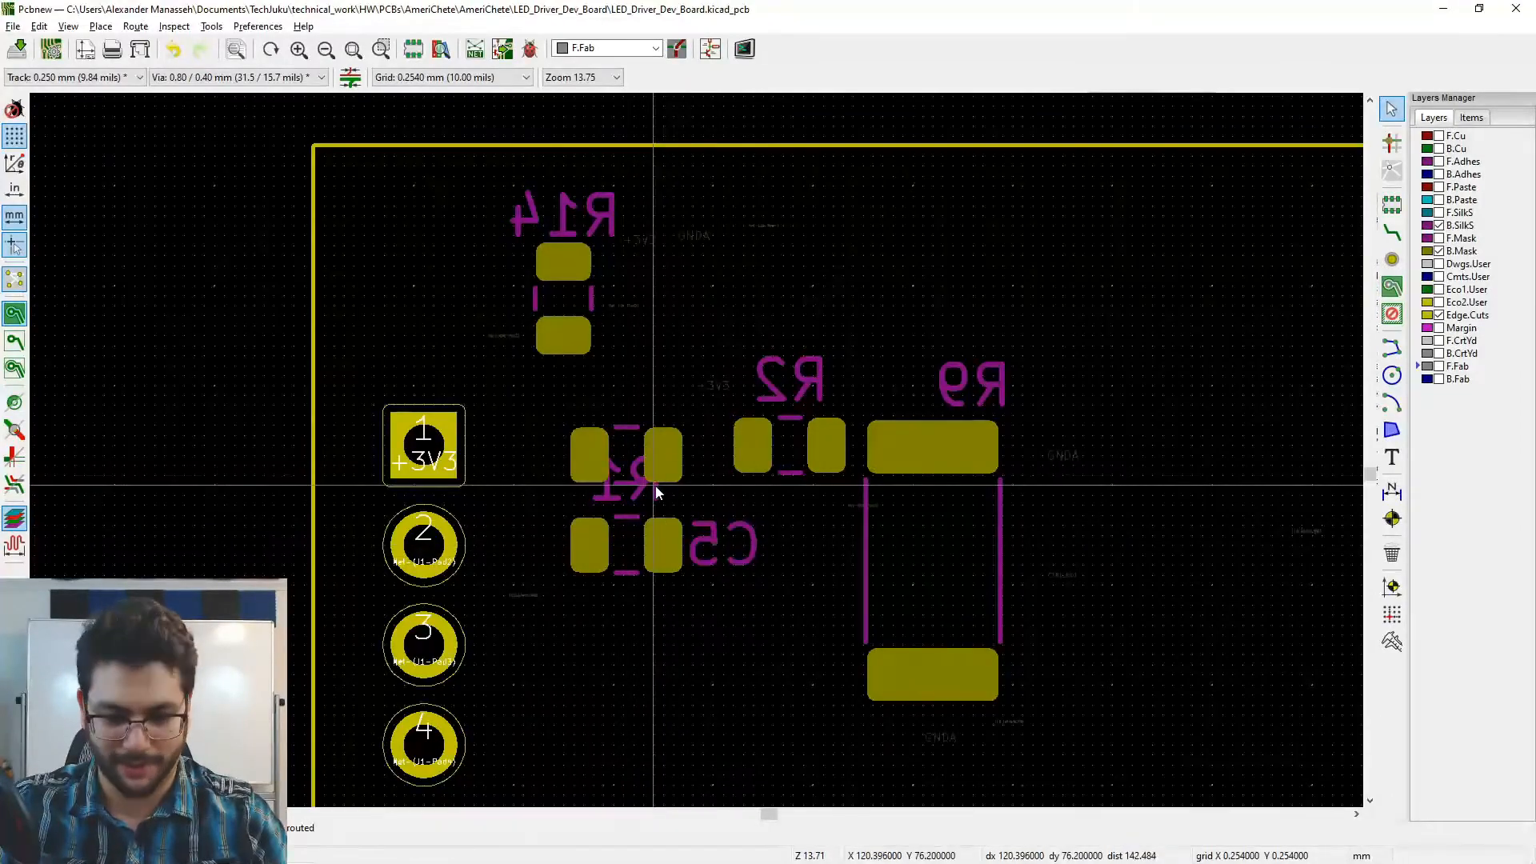
- Move the back-side R1 label above its resistor and the R7 label to the right of its resistor's pads
key("m")
left_click(653, 400)
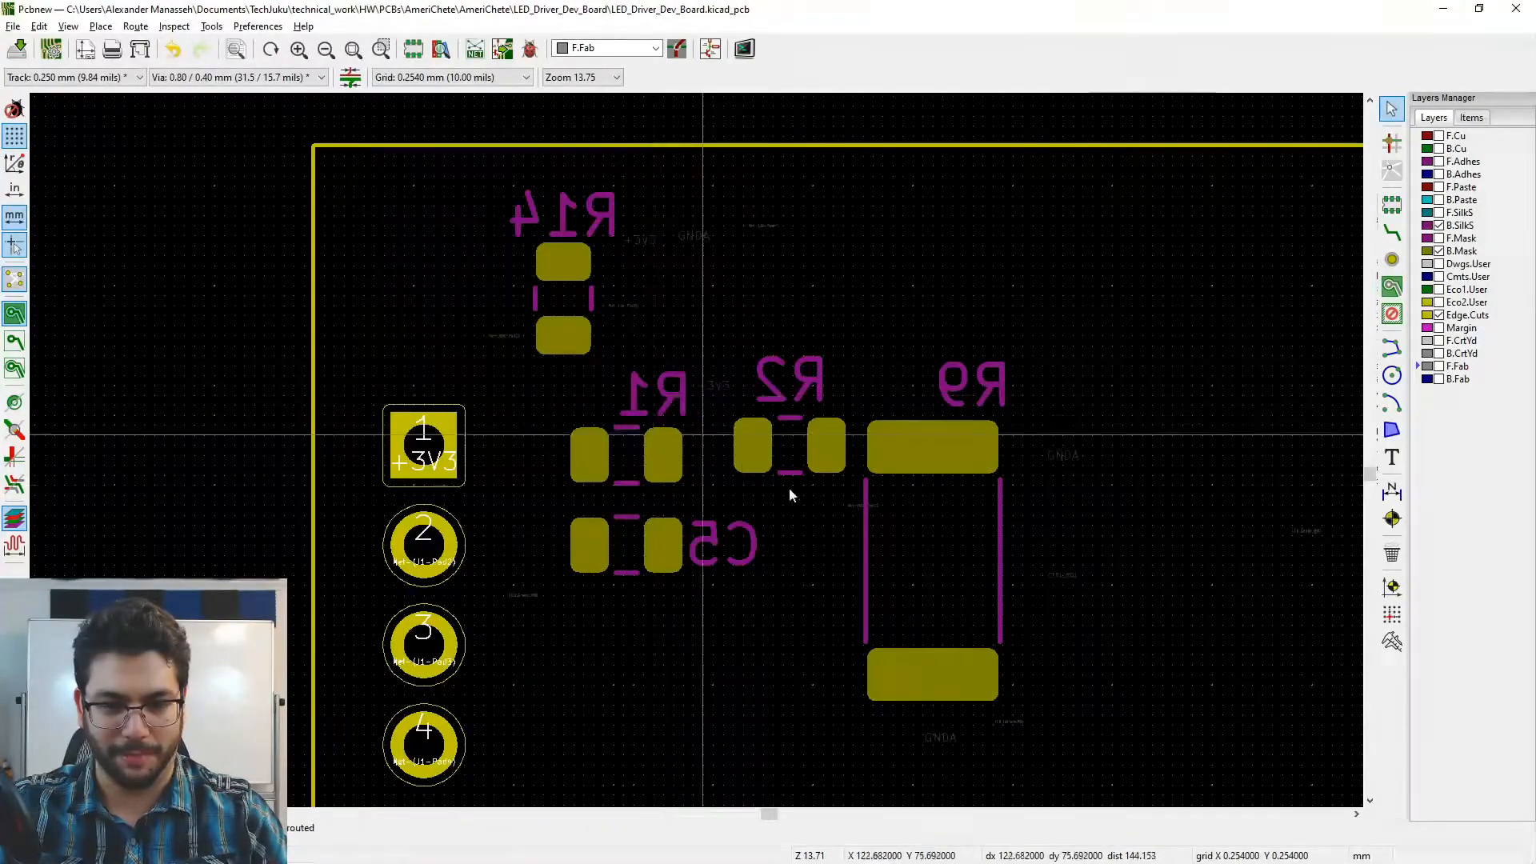
middle_click_drag(940, 496, 597, 449)
middle_click_drag(929, 437, 570, 498)
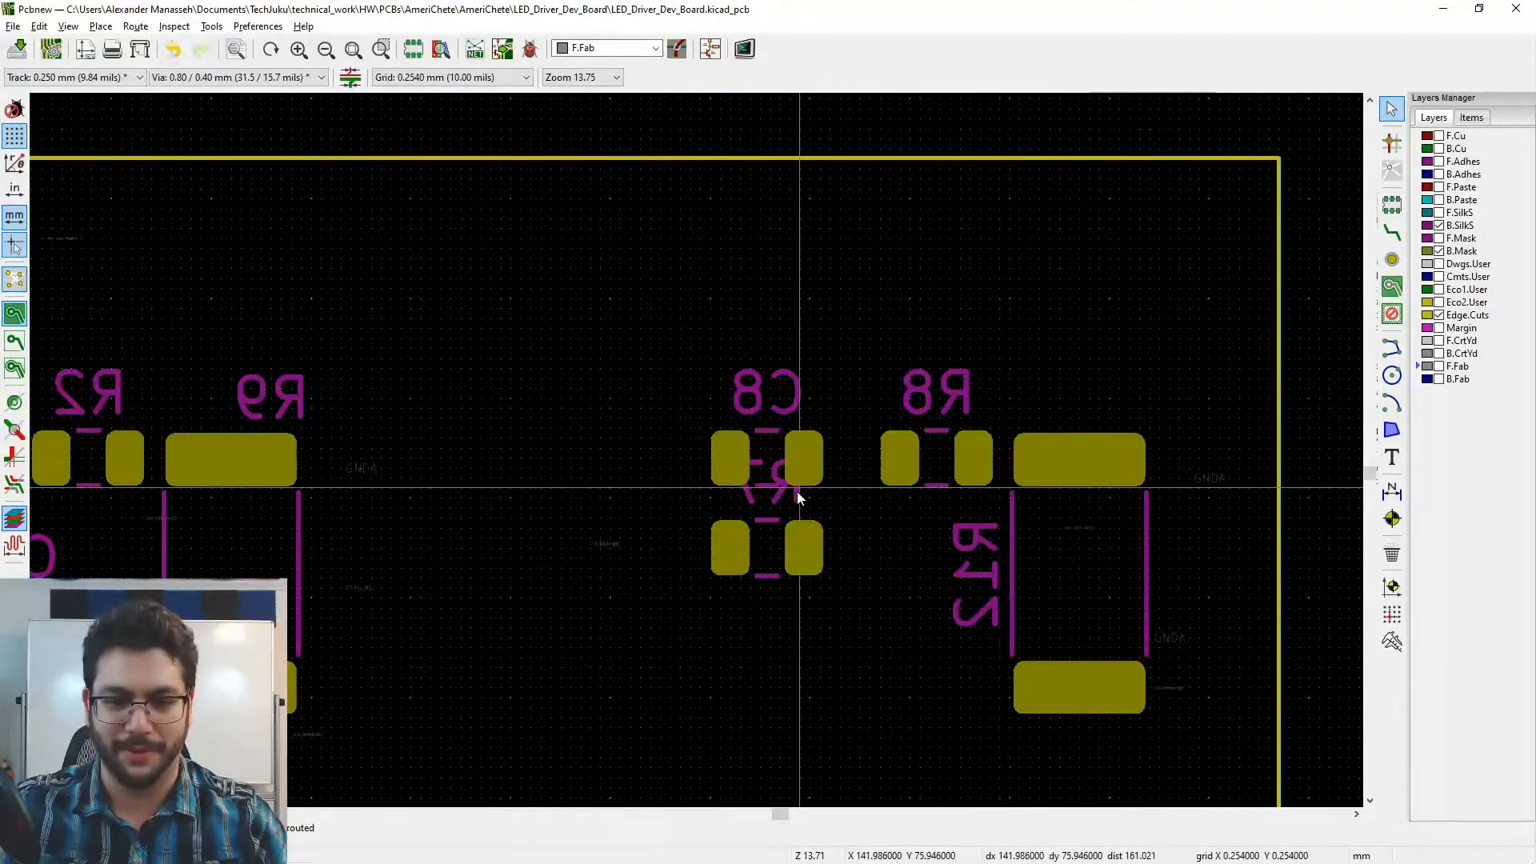
key("m")
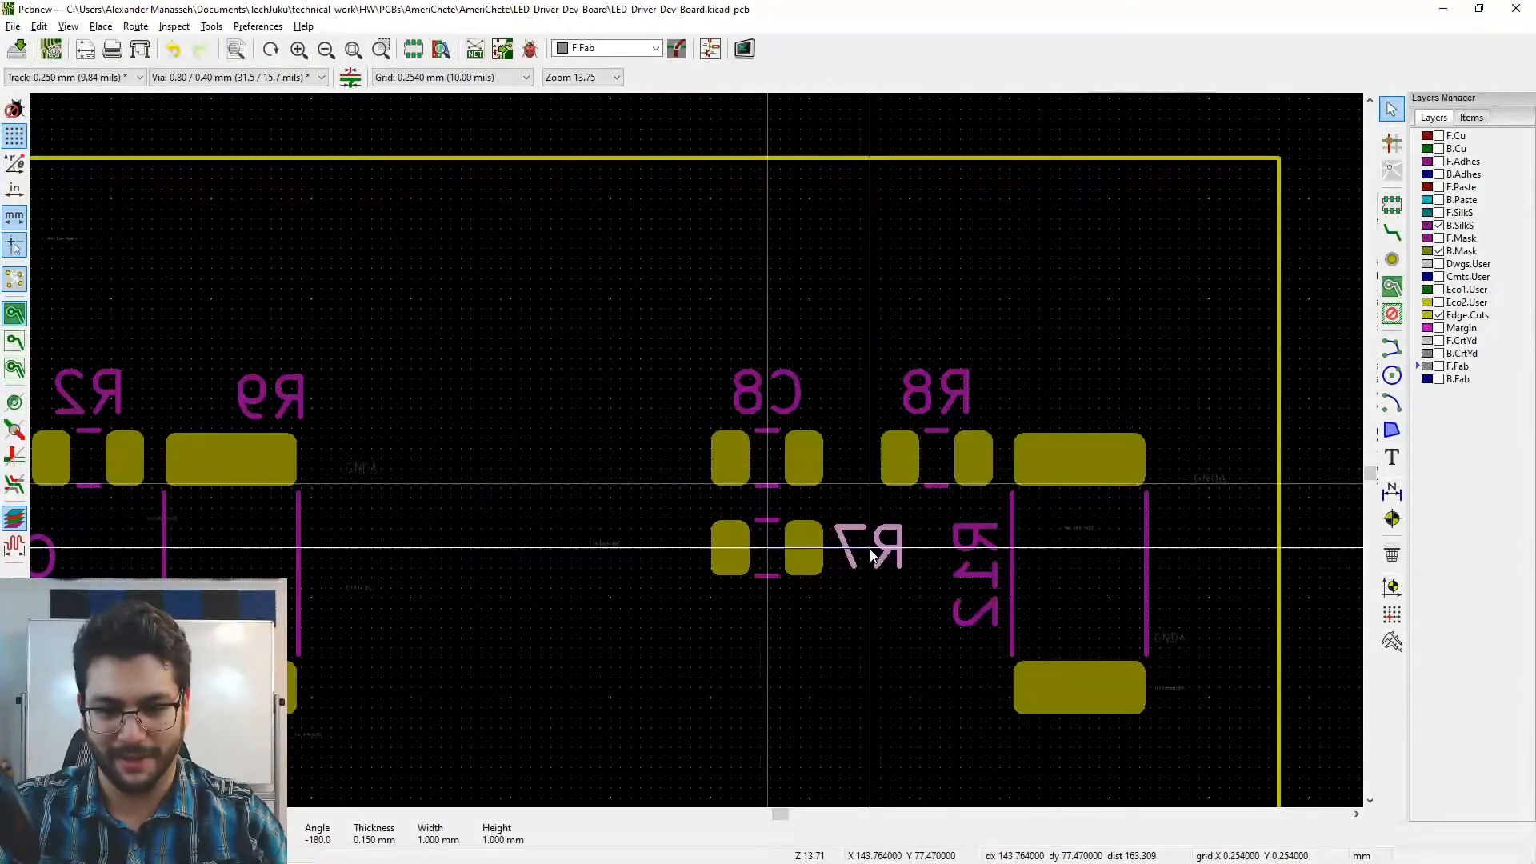
left_click(871, 550)
- Rotate the back-side R12 label to horizontal and place it above the resistor's upper pad
middle_click_drag(932, 441, 712, 425)
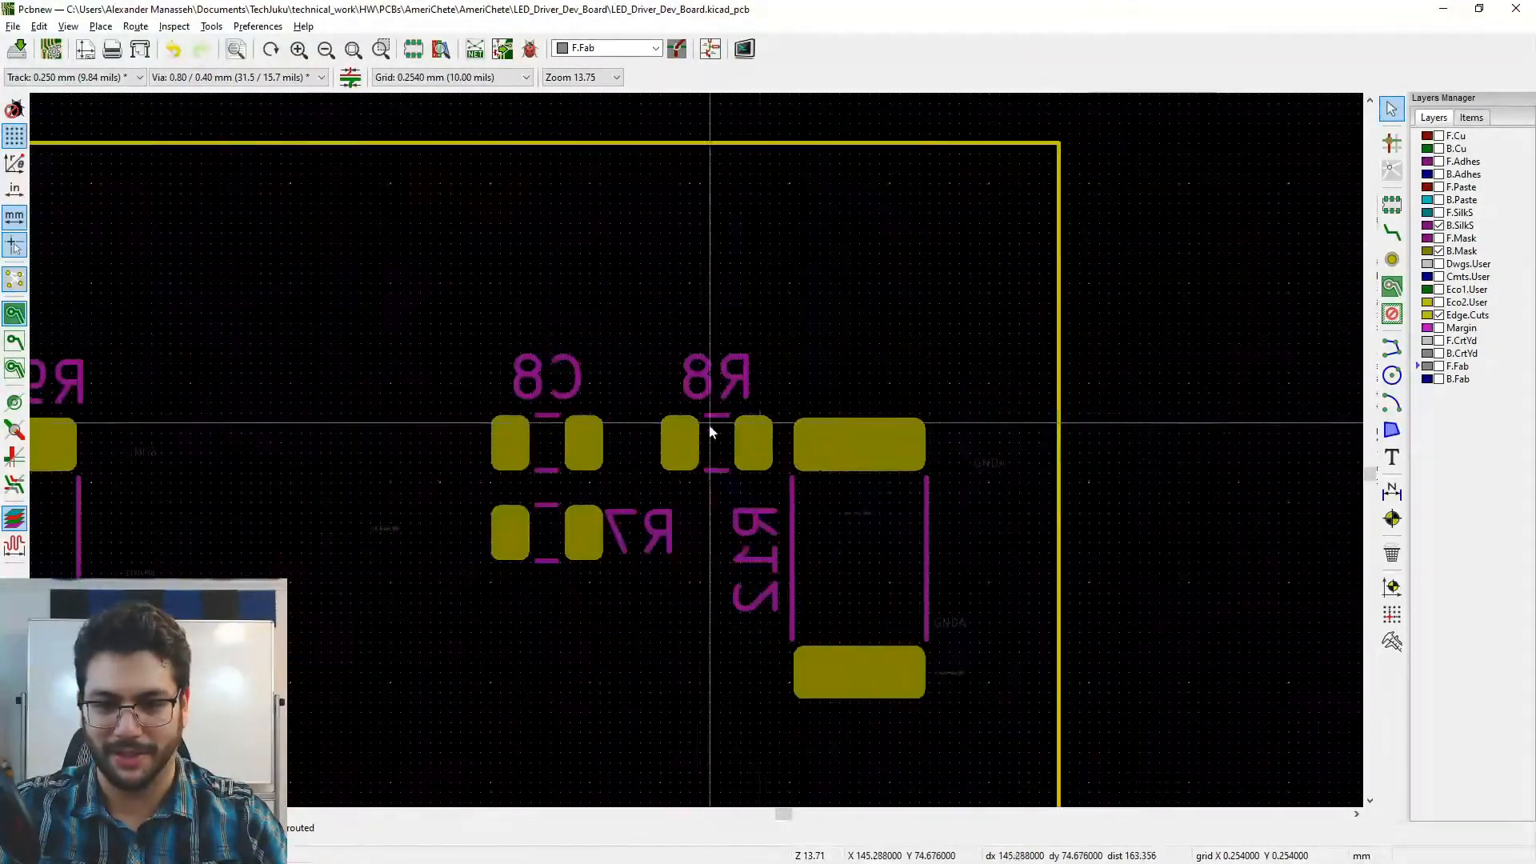
key("m")
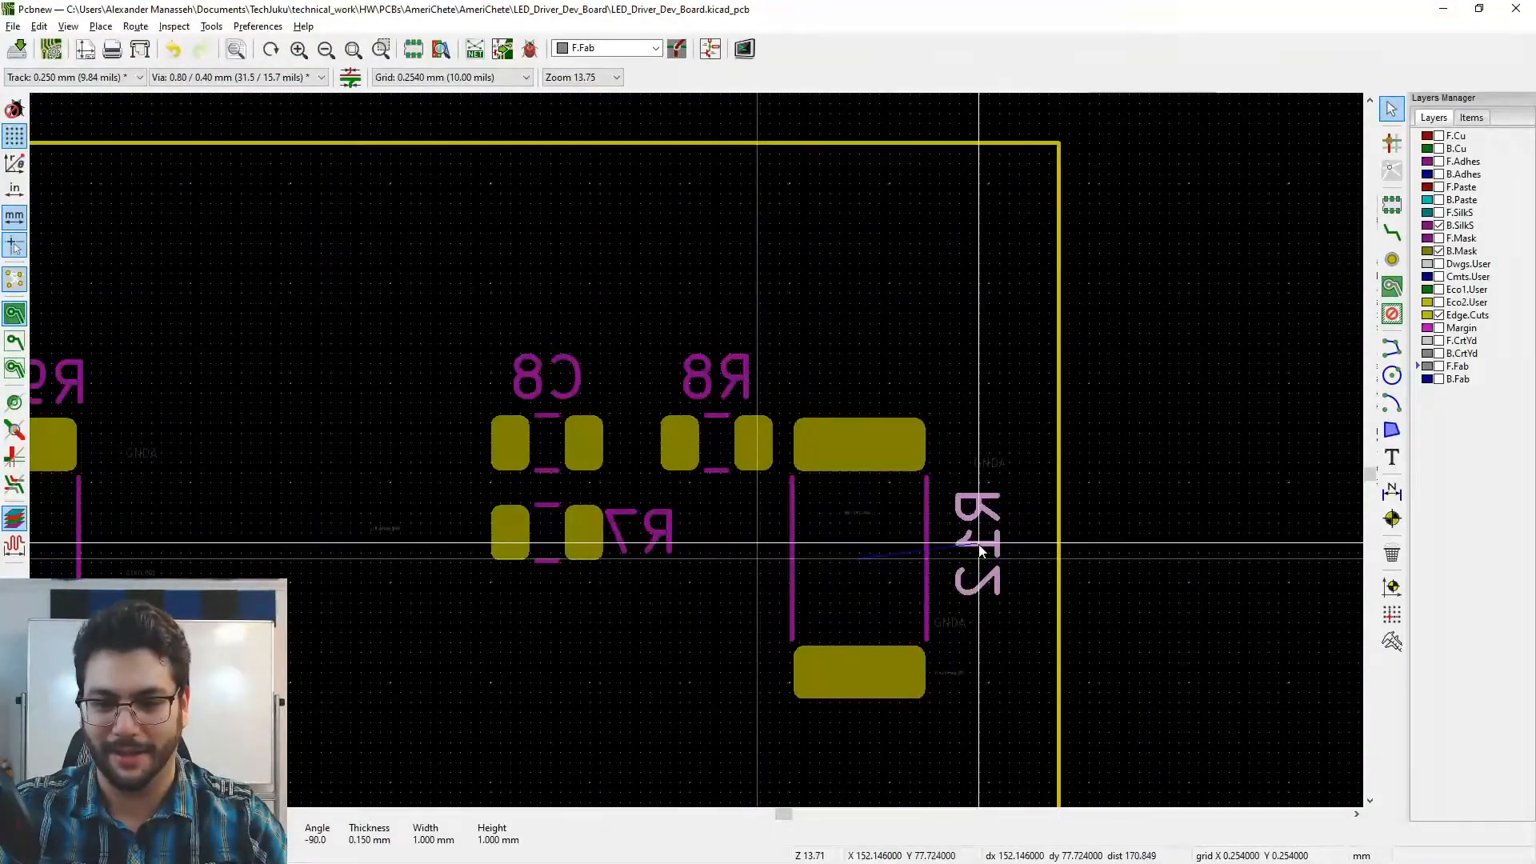
key("r")
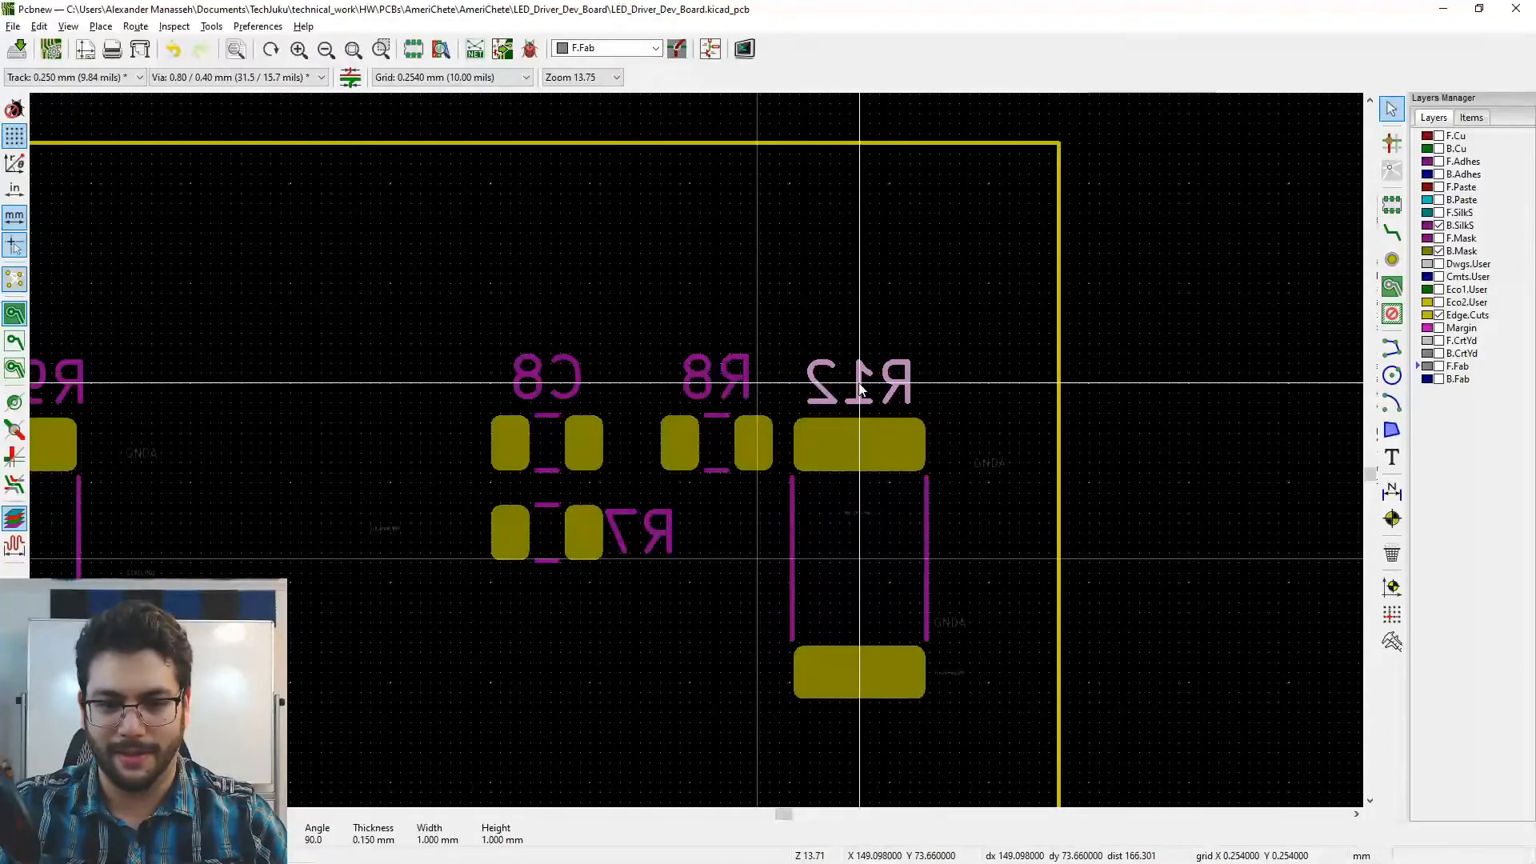
left_click(860, 388)
- Rotate the back-side R11 label to horizontal and place it above the resistor's upper pad
scroll(858, 391, "down", 5)
scroll(859, 391, "left", 10)
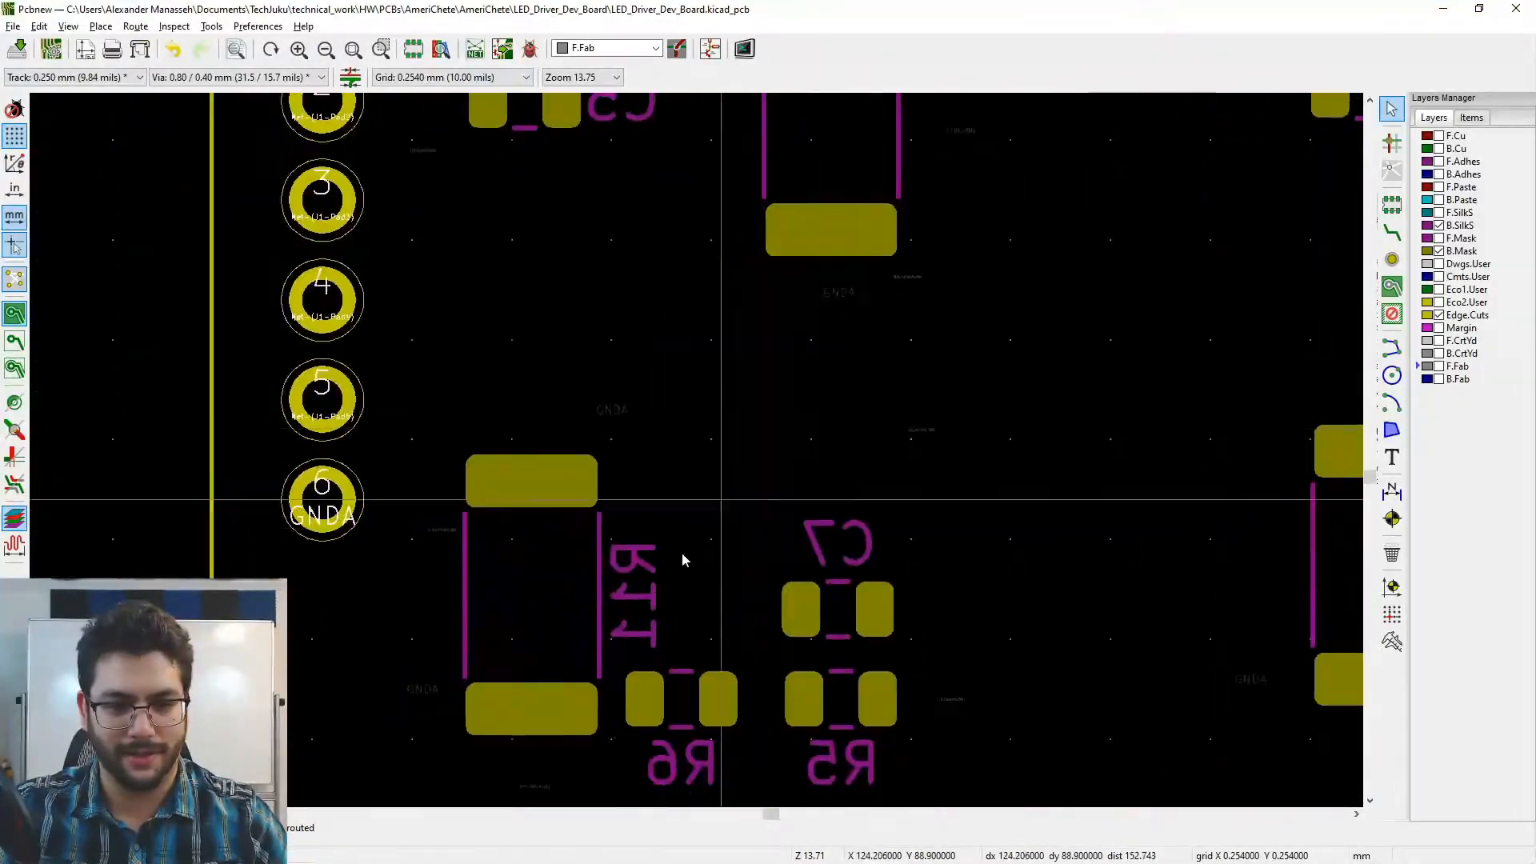
middle_click_drag(684, 554, 754, 484)
key("m")
key("r")
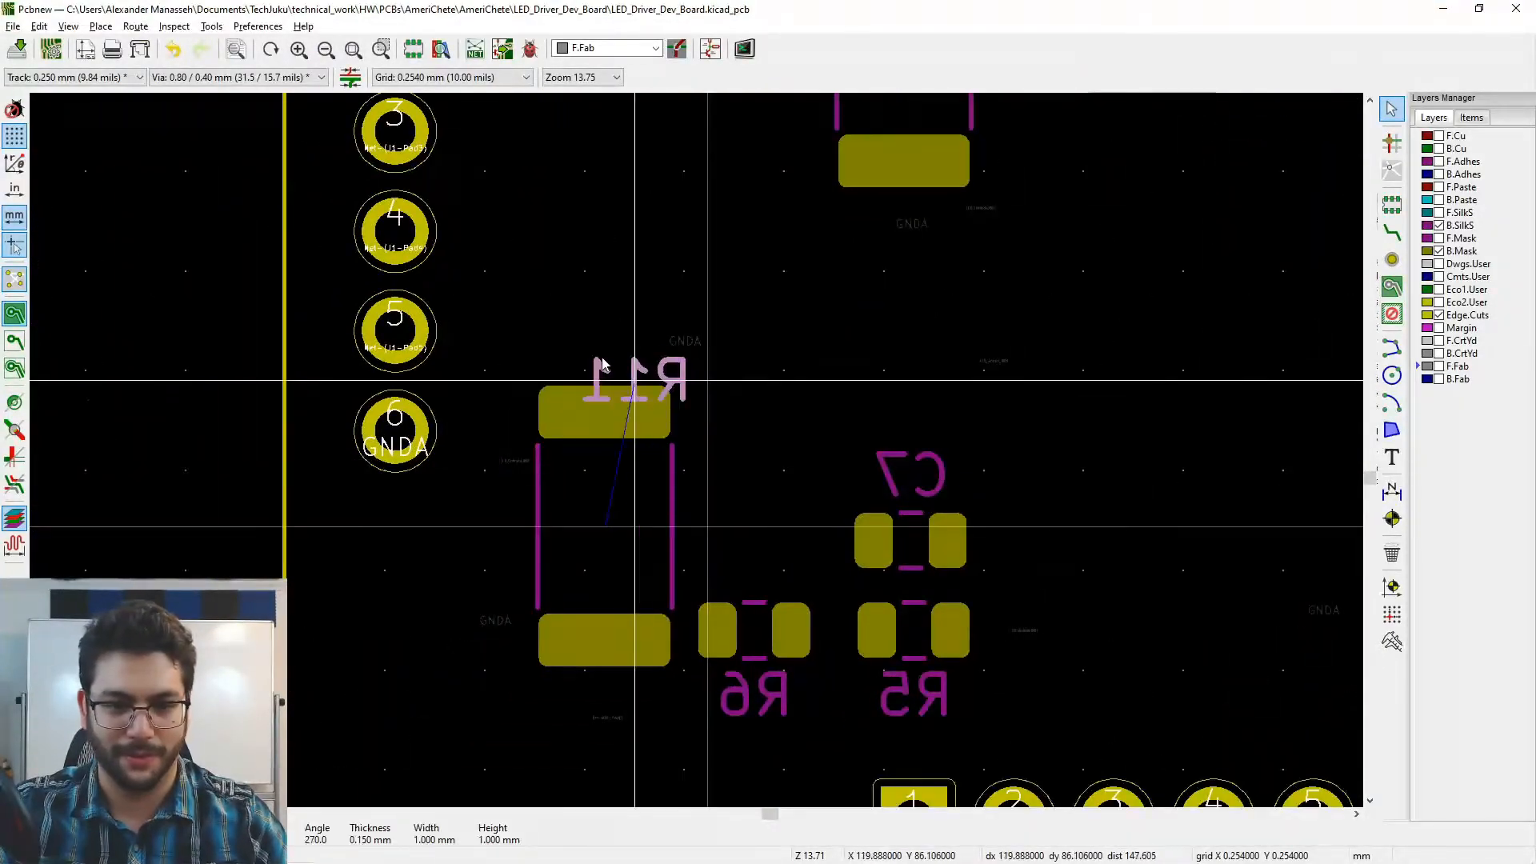
key("r")
key("r")
left_click(604, 352)
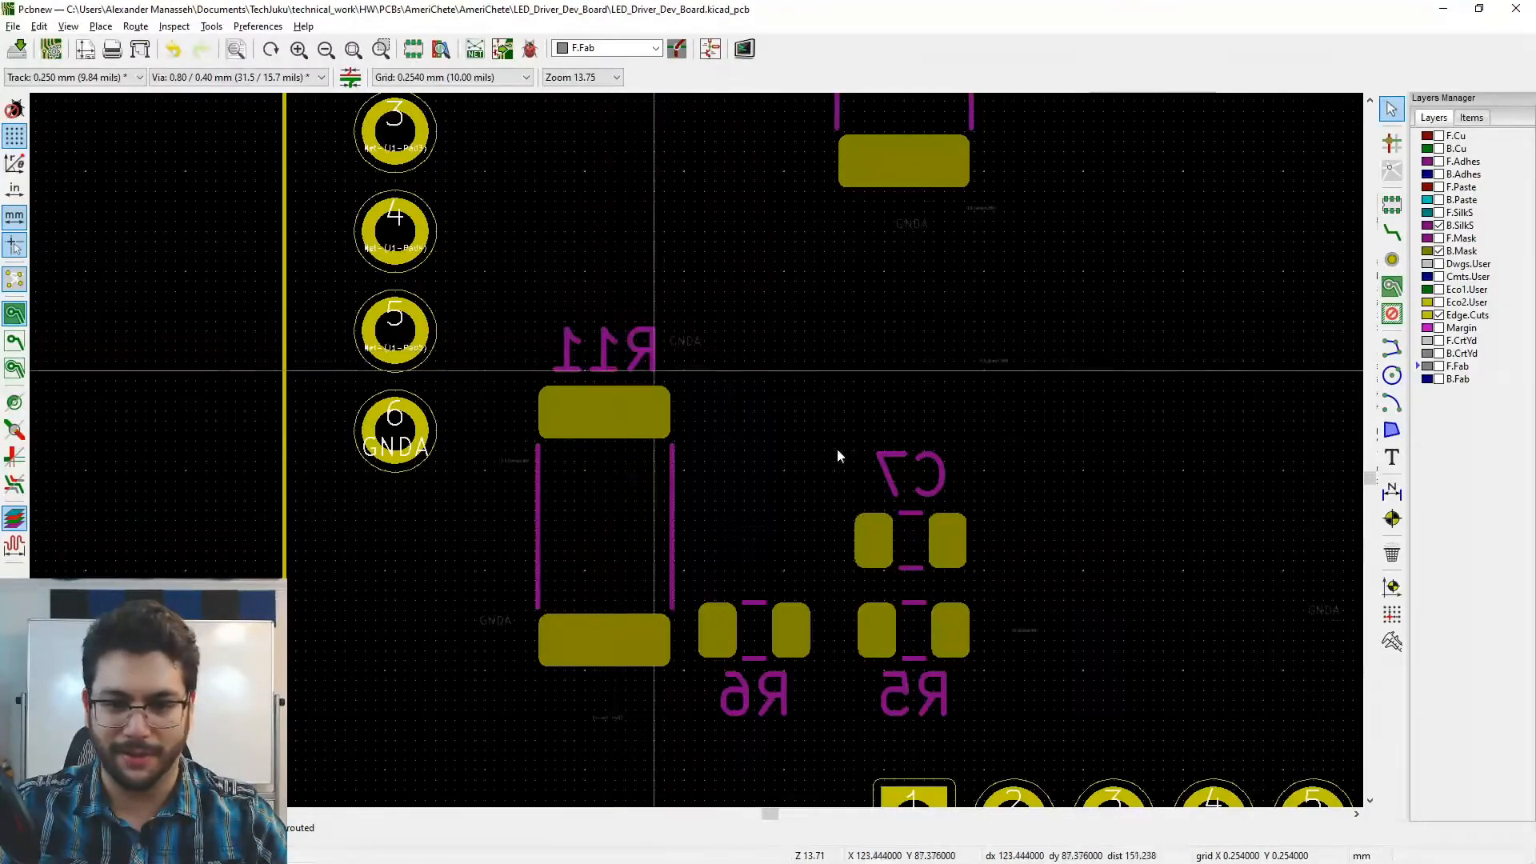
- Move the back-side R6 label from below its resistor to just above the pads
middle_click_drag(695, 474, 582, 348)
middle_click_drag(701, 540, 637, 513)
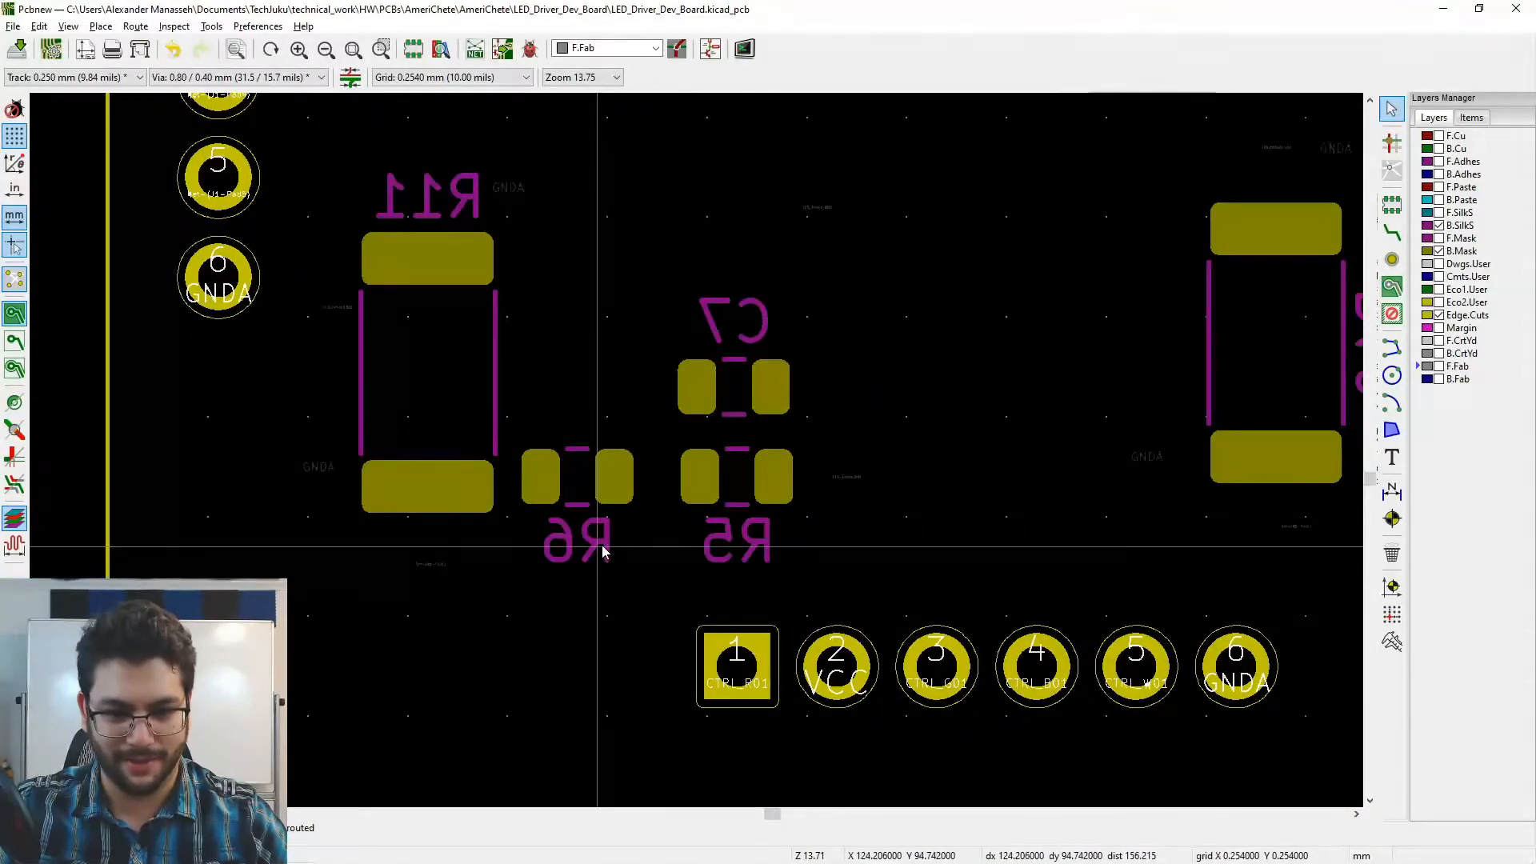
key("m")
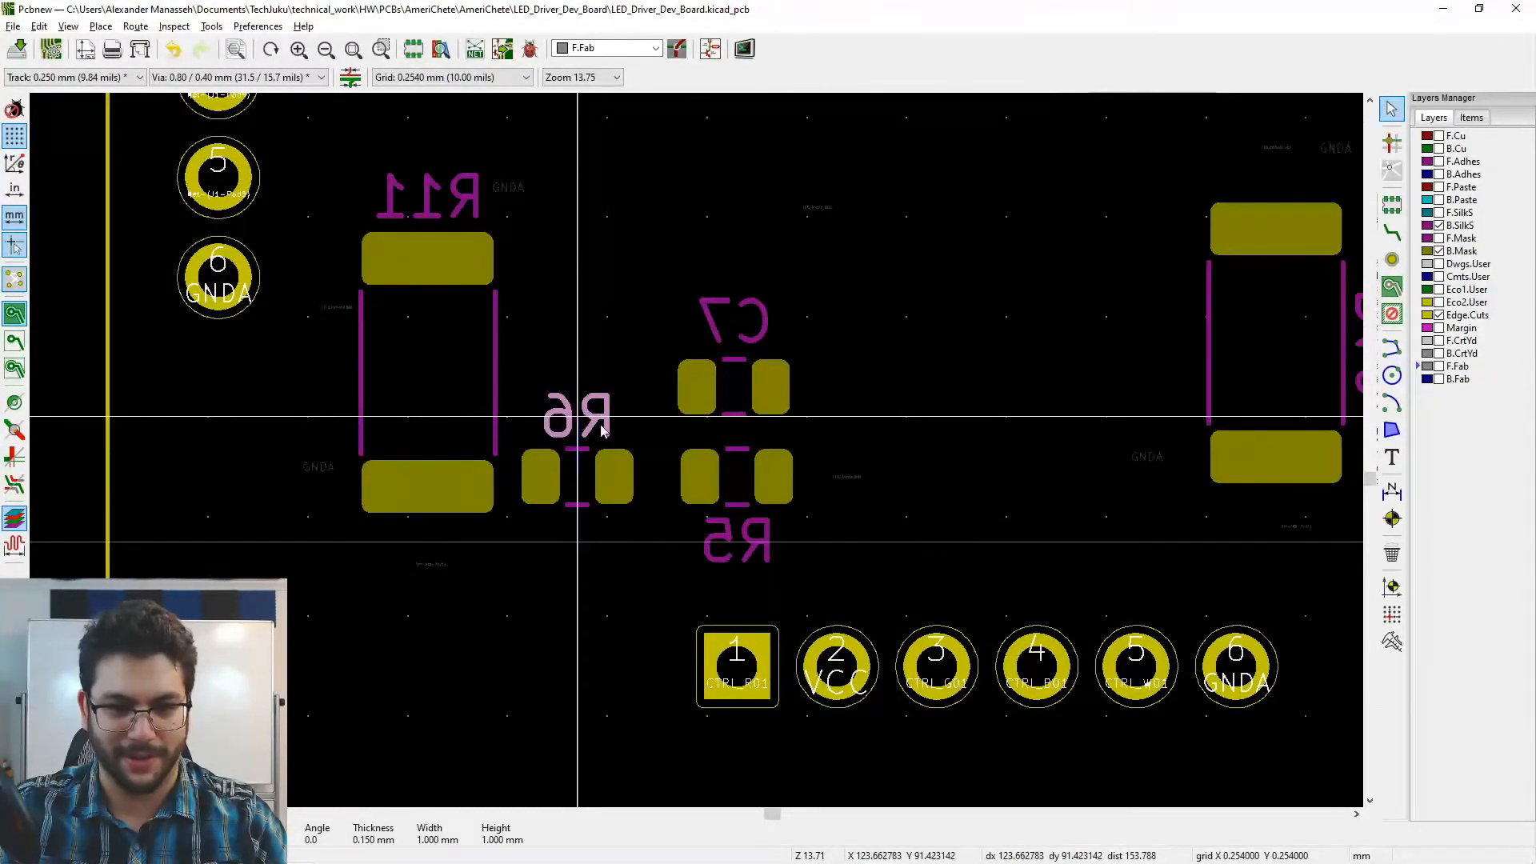
left_click(600, 428)
- Rotate the back-side R10 label to horizontal and place it above the resistor's upper pad
middle_click_drag(1073, 455, 802, 453)
middle_click_drag(1133, 370, 786, 455)
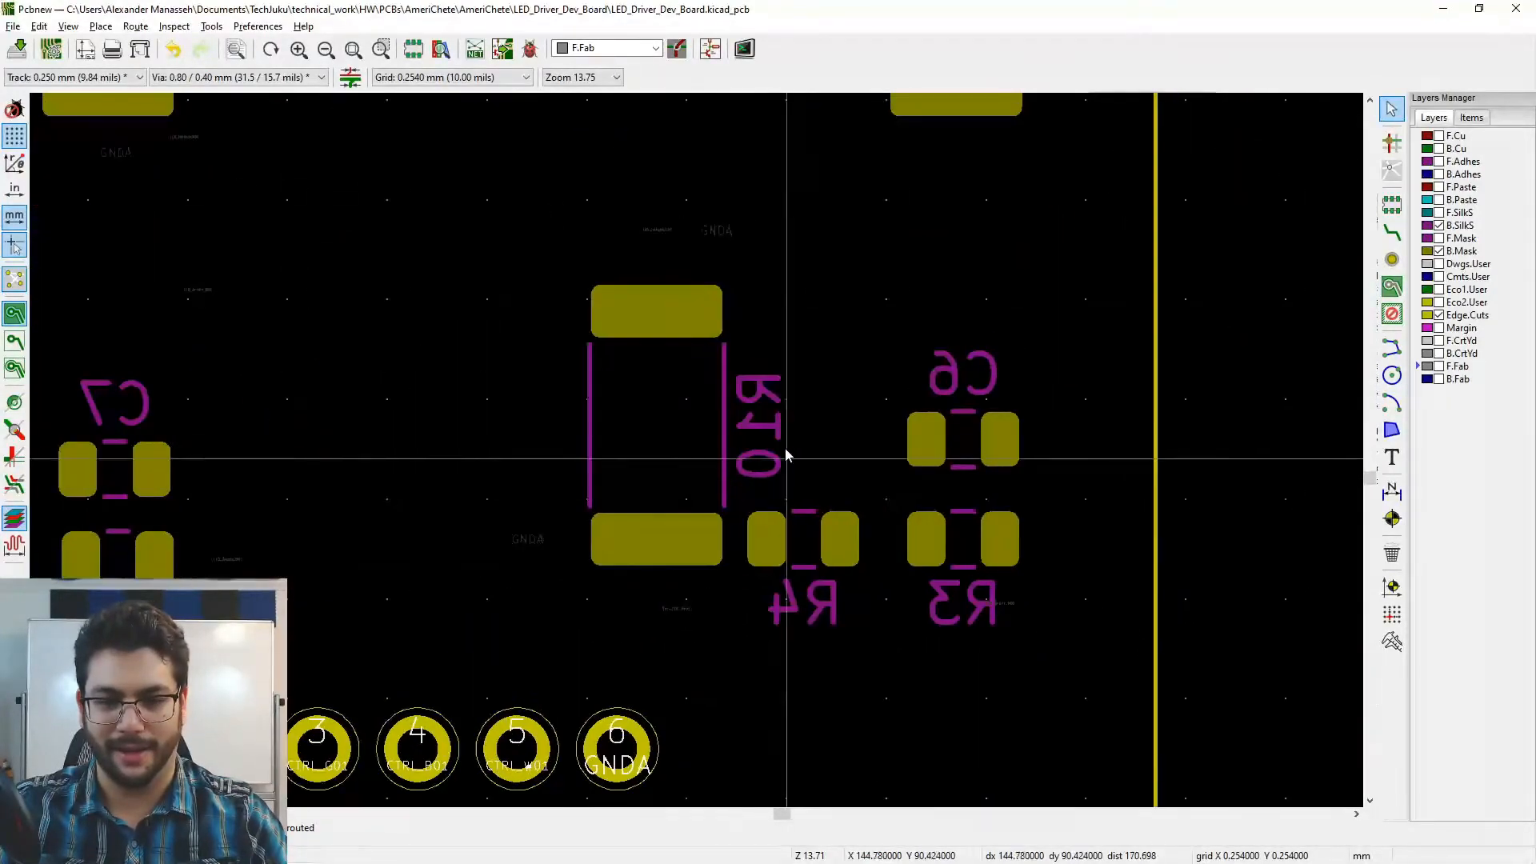
key("m")
middle_click_drag(727, 351, 727, 454)
key("r")
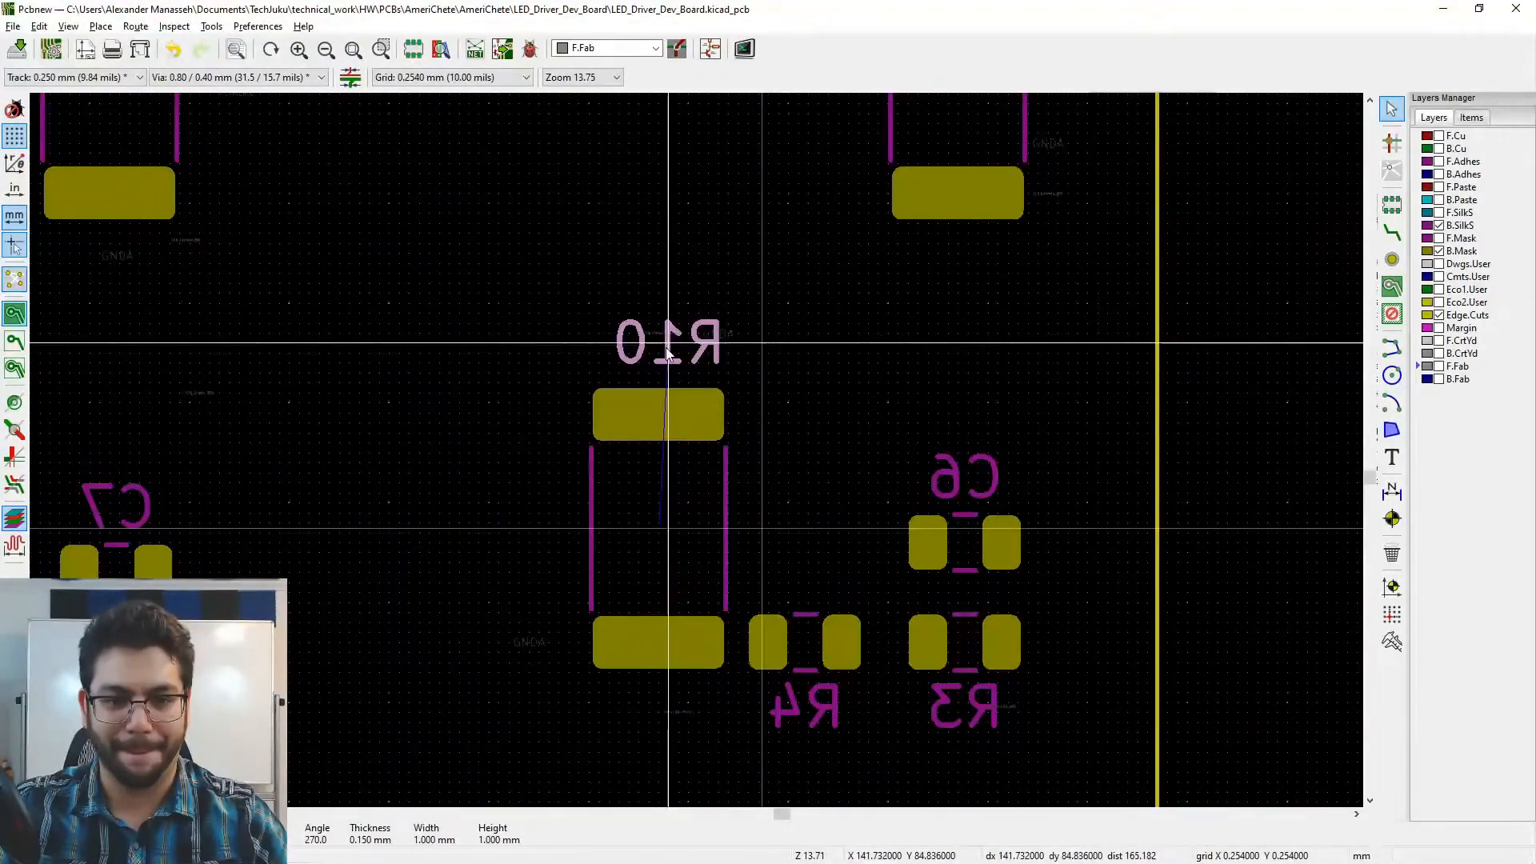
left_click(657, 361)
- Move the back-side R4 label from below its resistor to just above the pads
middle_click_drag(869, 407, 855, 316)
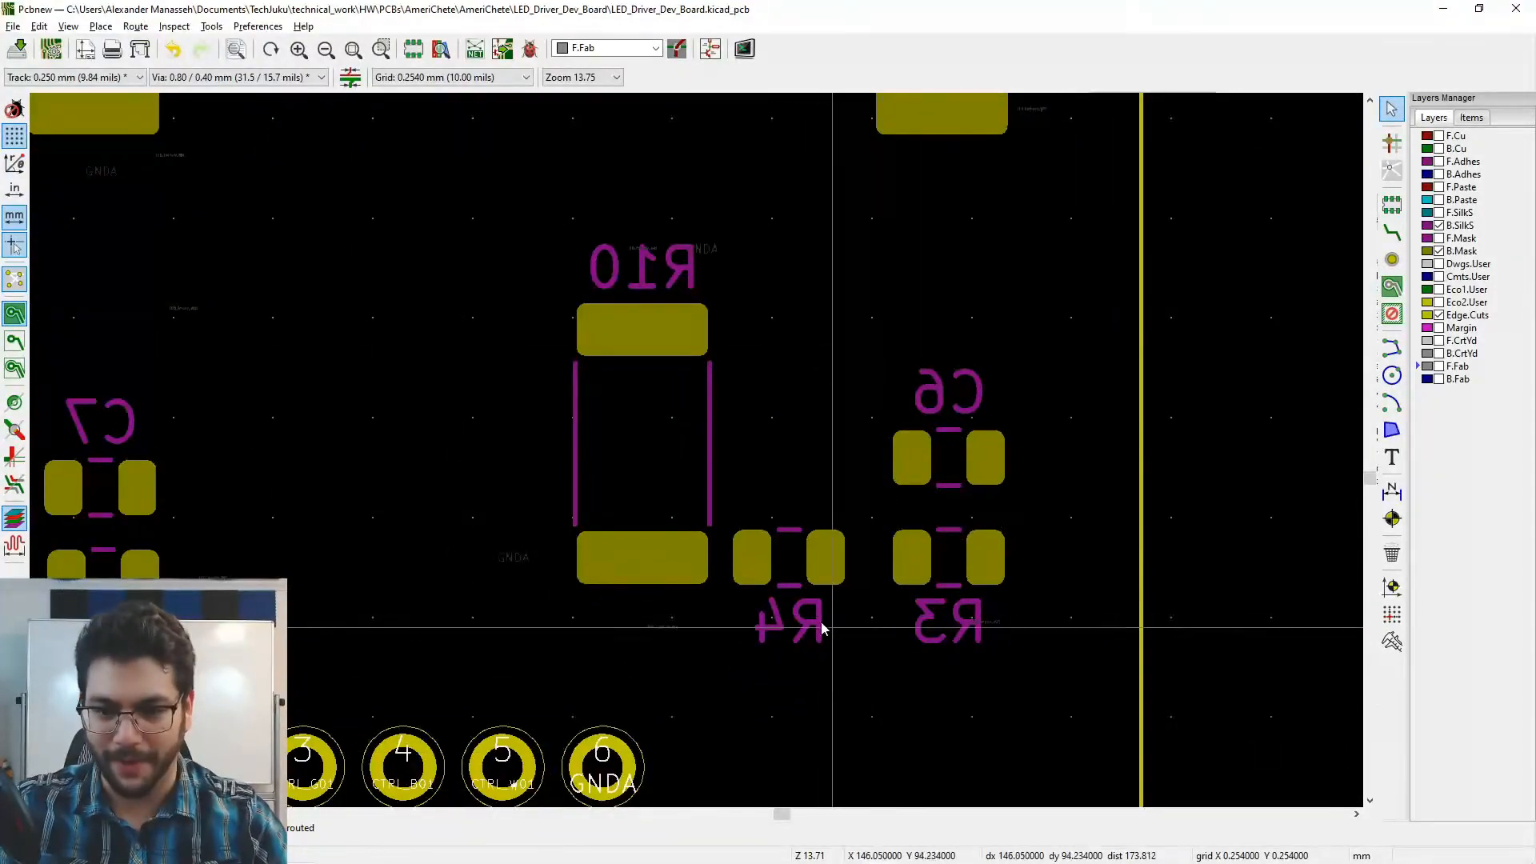
middle_click_drag(802, 628, 820, 610)
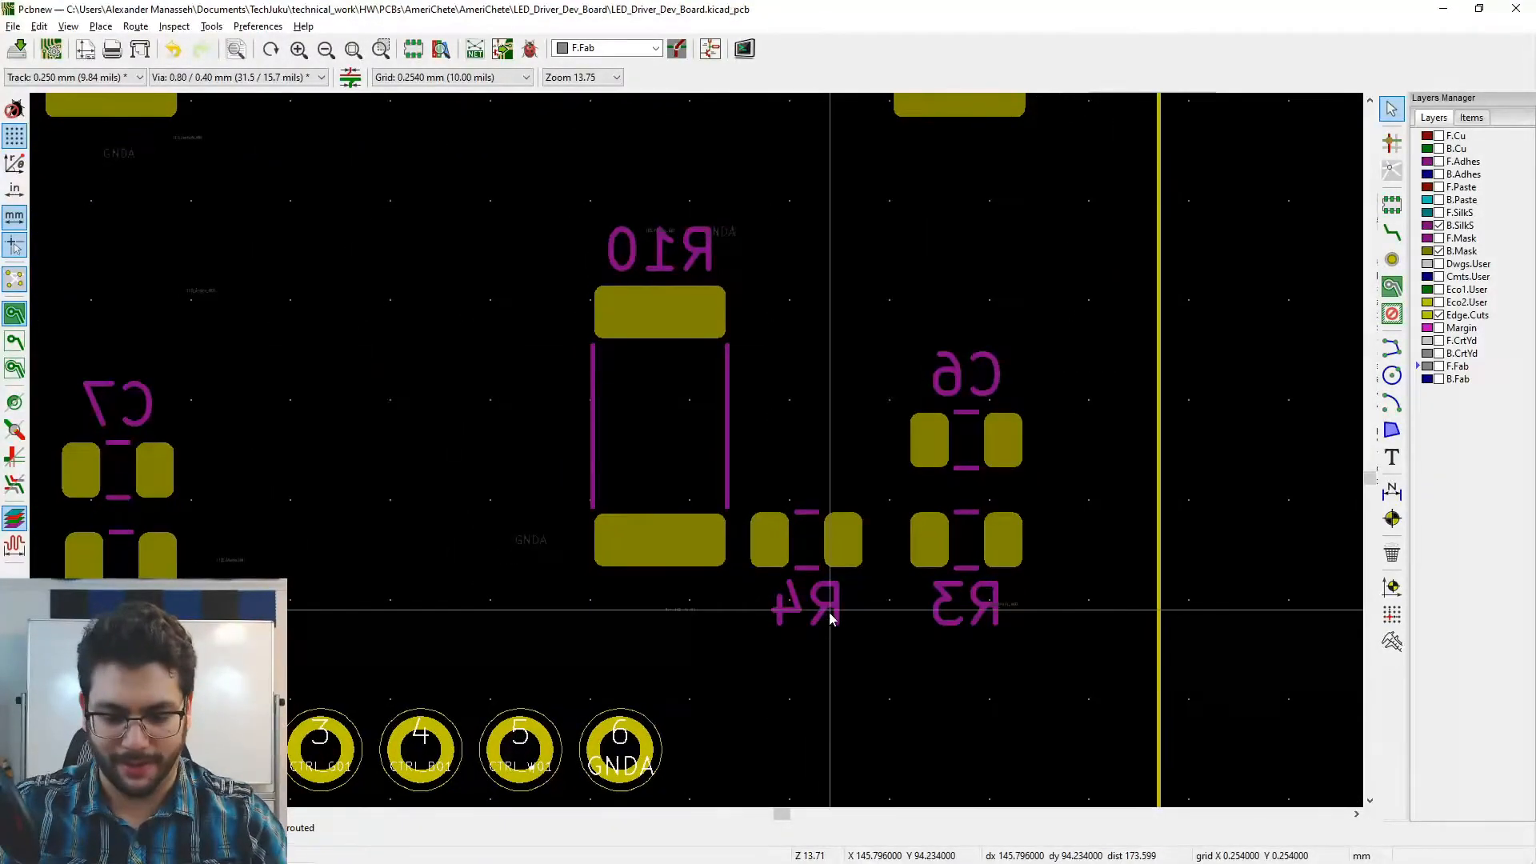
middle_click_drag(564, 622, 755, 592)
left_click_drag(1020, 577, 998, 453)
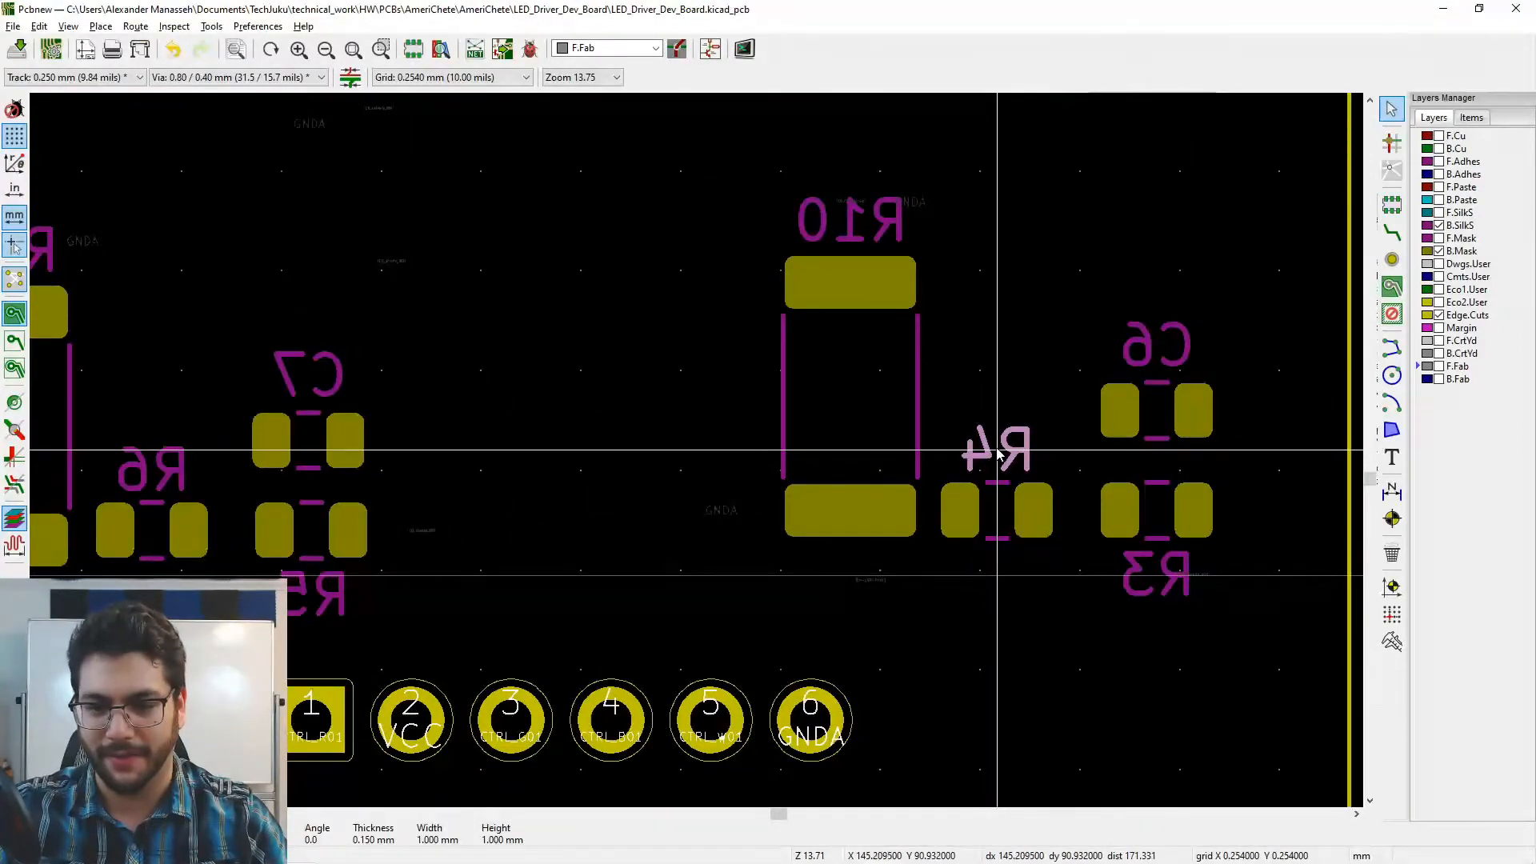
left_click(997, 449)
- Review the back-side reference labels across the lower circuits and the whole board for placement and orientation
middle_click_drag(969, 589, 802, 586)
middle_click_drag(662, 565, 890, 532)
middle_click_drag(582, 513, 790, 547)
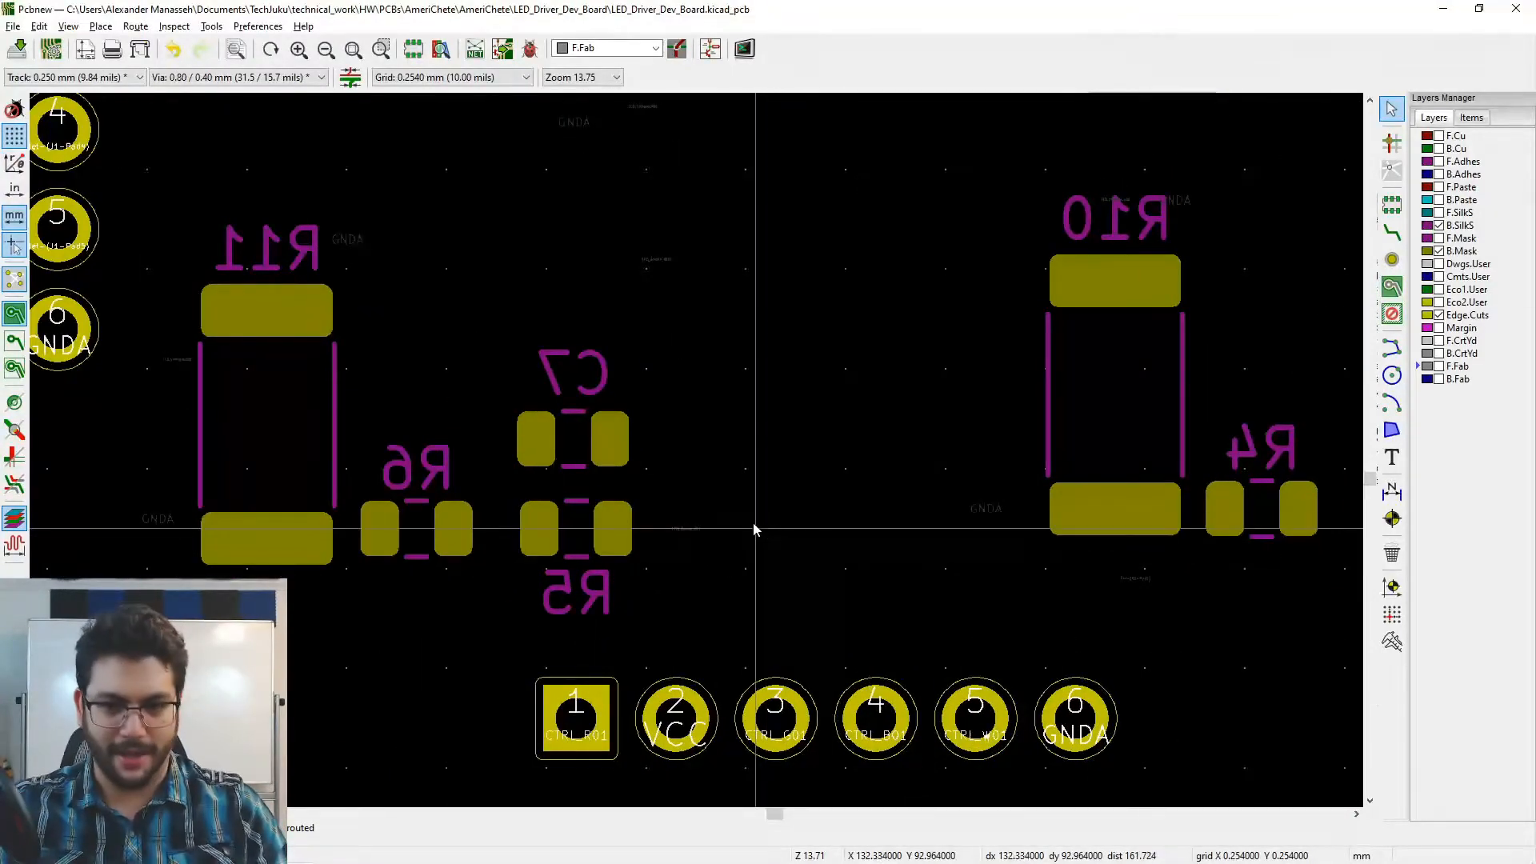
mouse_move(729, 406)
middle_mouse_down()
mouse_move(858, 464)
mouse_move(618, 414)
mouse_move(480, 467)
mouse_move(656, 582)
mouse_move(648, 747)
middle_mouse_up()
mouse_move(589, 569)
middle_mouse_down()
mouse_move(568, 600)
mouse_move(616, 692)
middle_mouse_up()
scroll(637, 531, "down", 1)
scroll(693, 450, "down", 1)
mouse_move(683, 438)
middle_mouse_down()
mouse_move(862, 572)
mouse_move(702, 421)
middle_mouse_up()
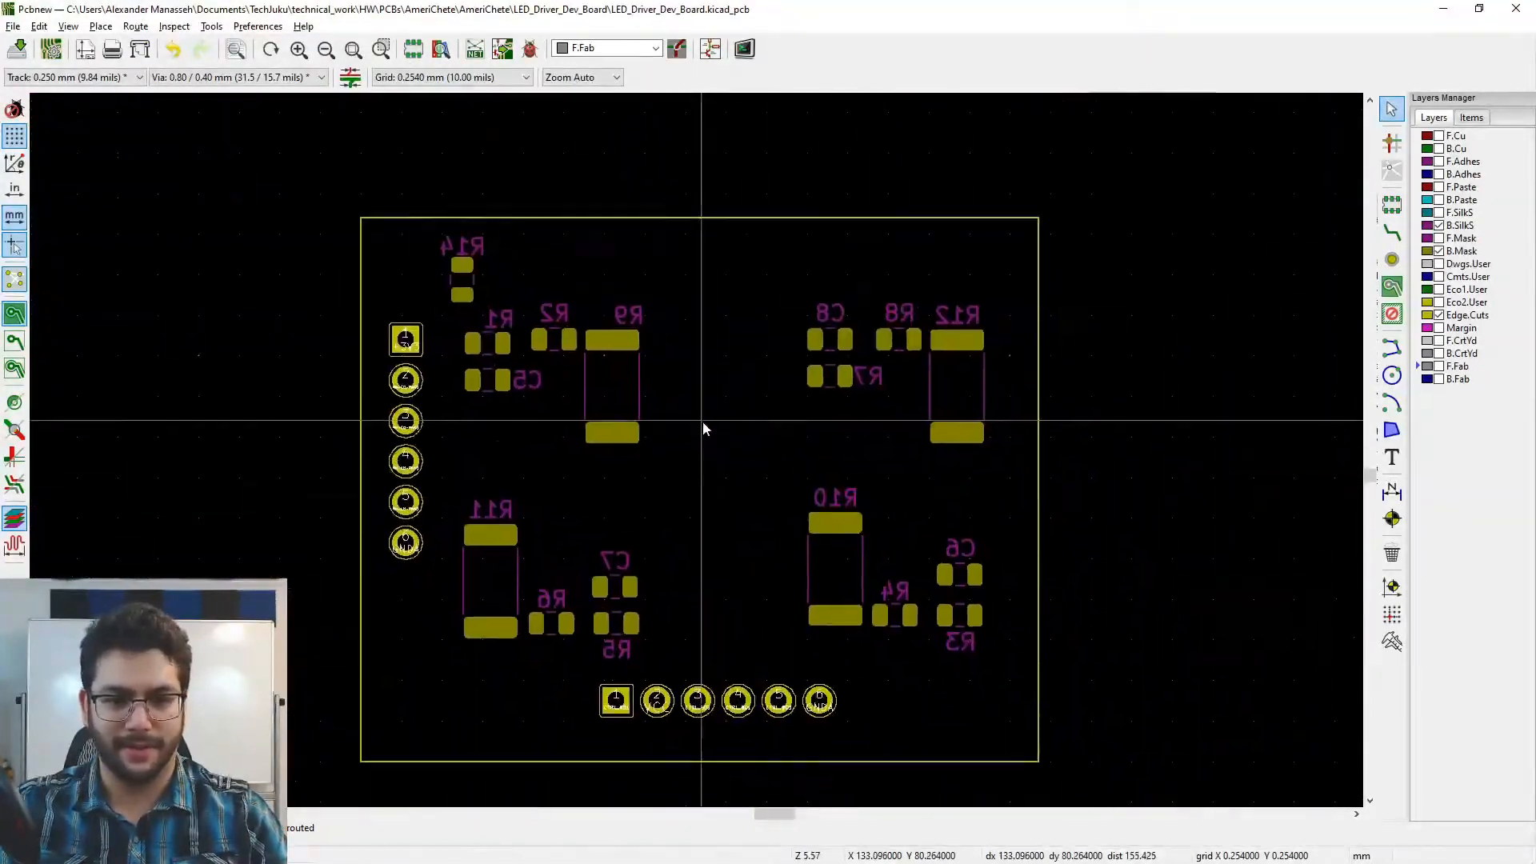
middle_click_drag(747, 519, 740, 434)
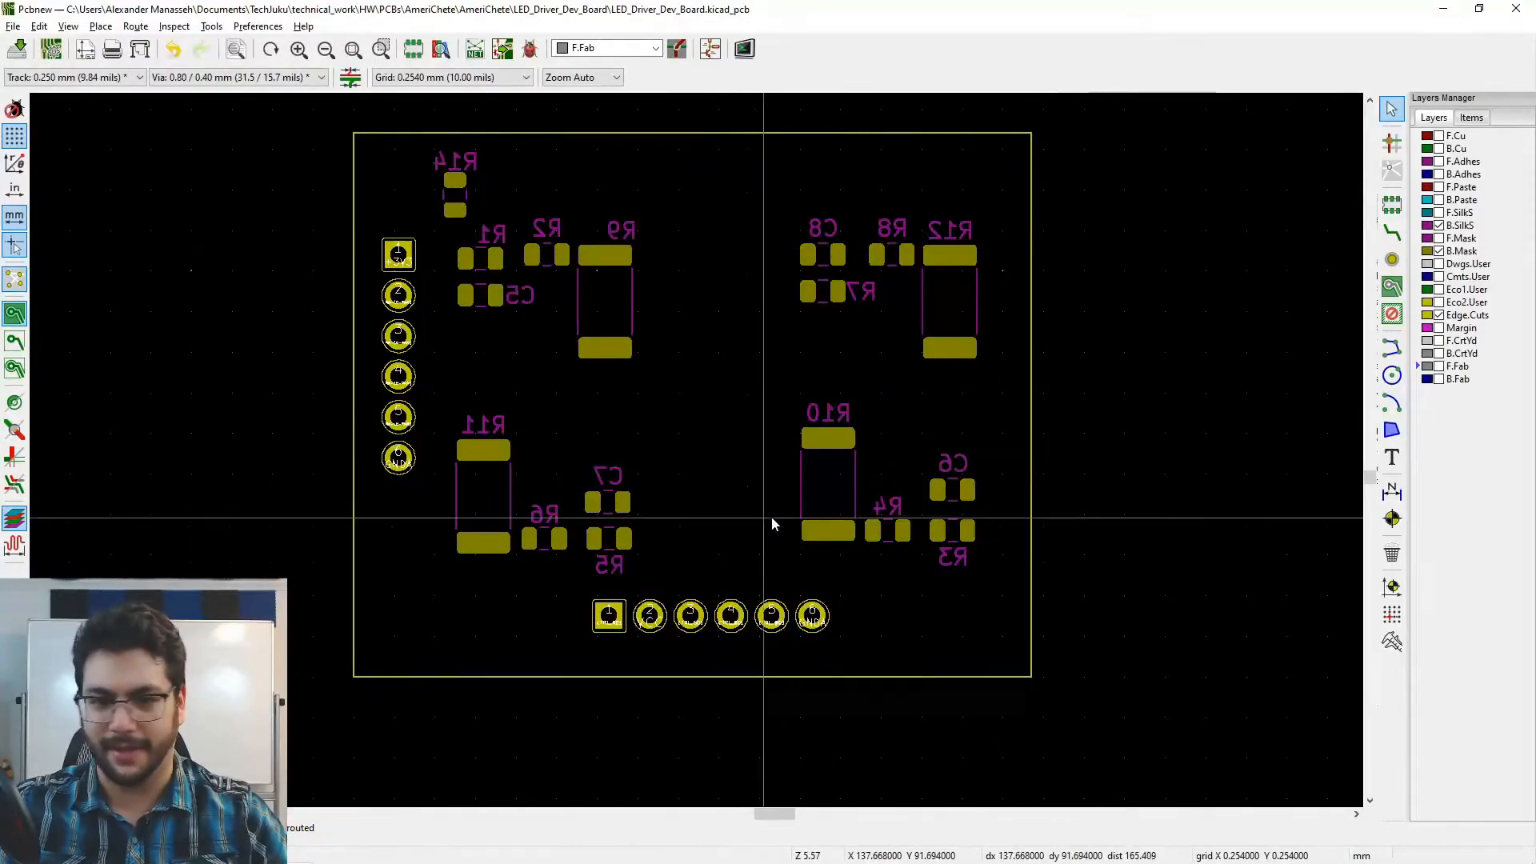
- Open the 3D view of the board and inspect the front-side labels around the drivers, inductors and pin headers
key("alt+3")
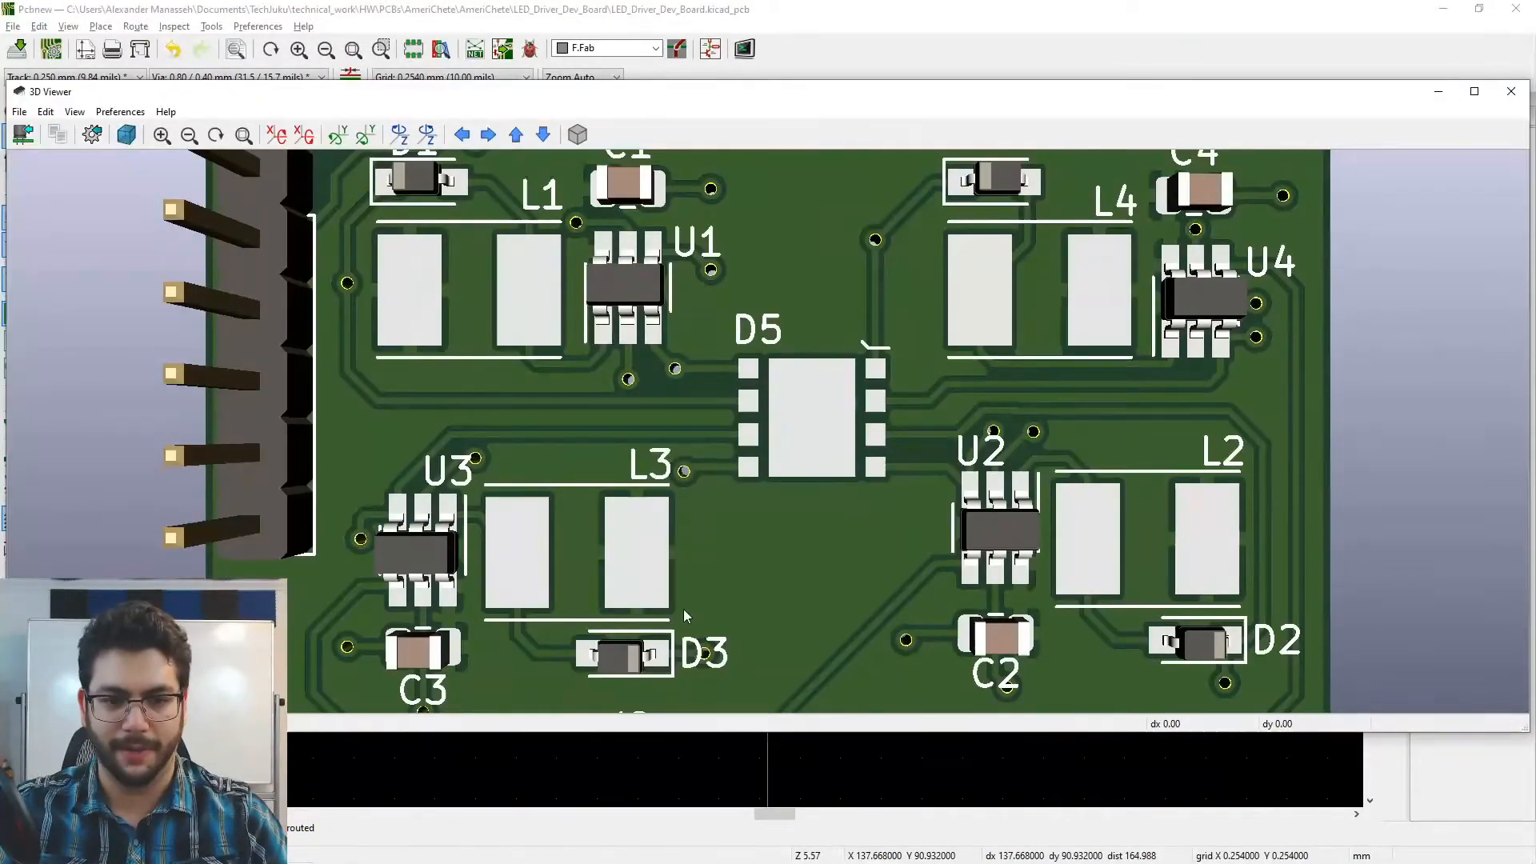
left_click_drag(656, 583, 614, 487)
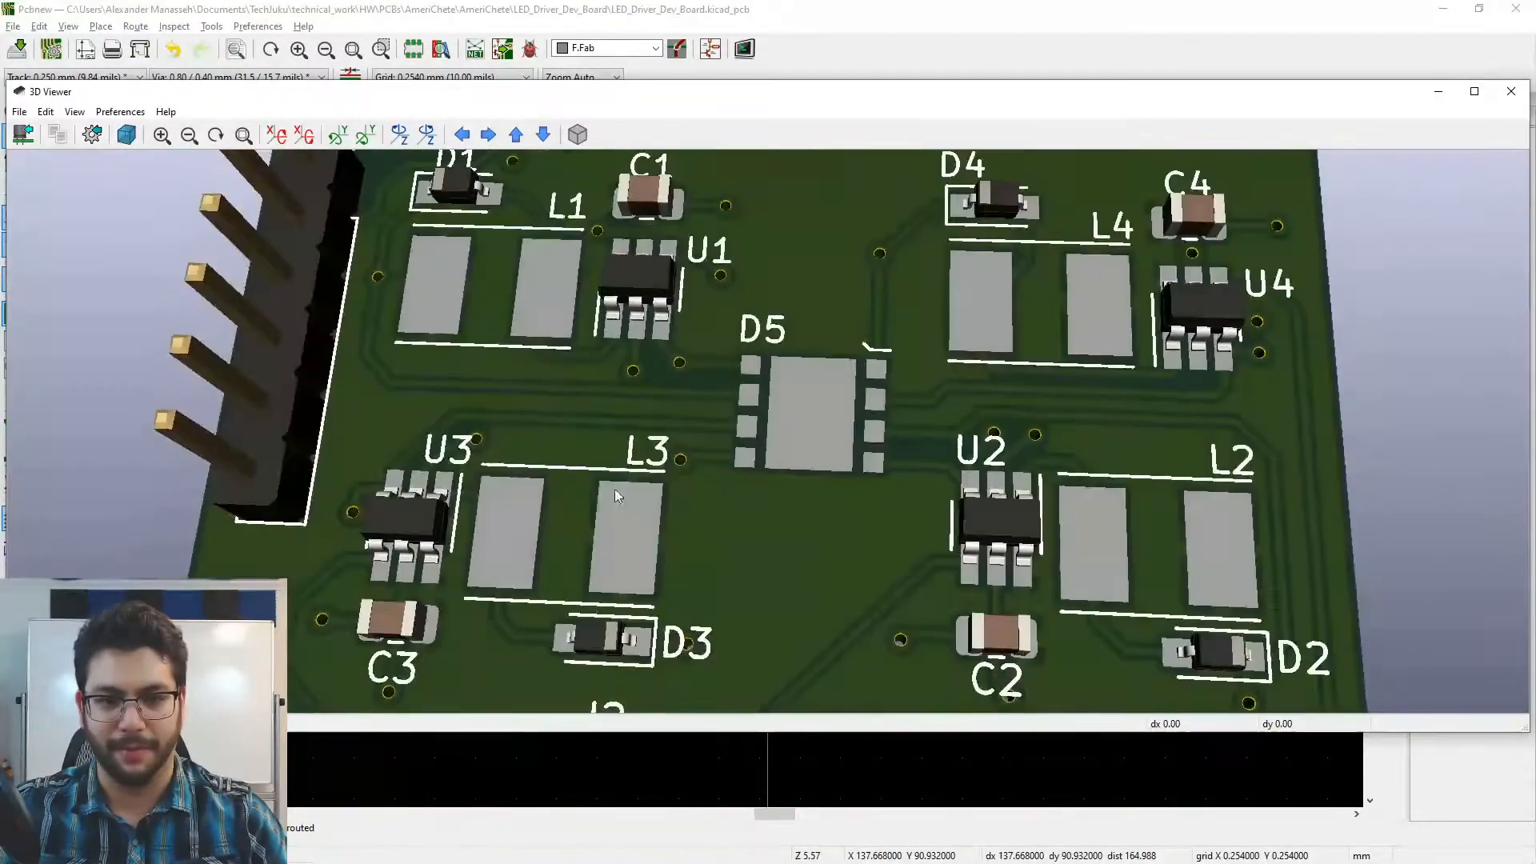
middle_click_drag(740, 413, 795, 544)
middle_click_drag(928, 580, 703, 310)
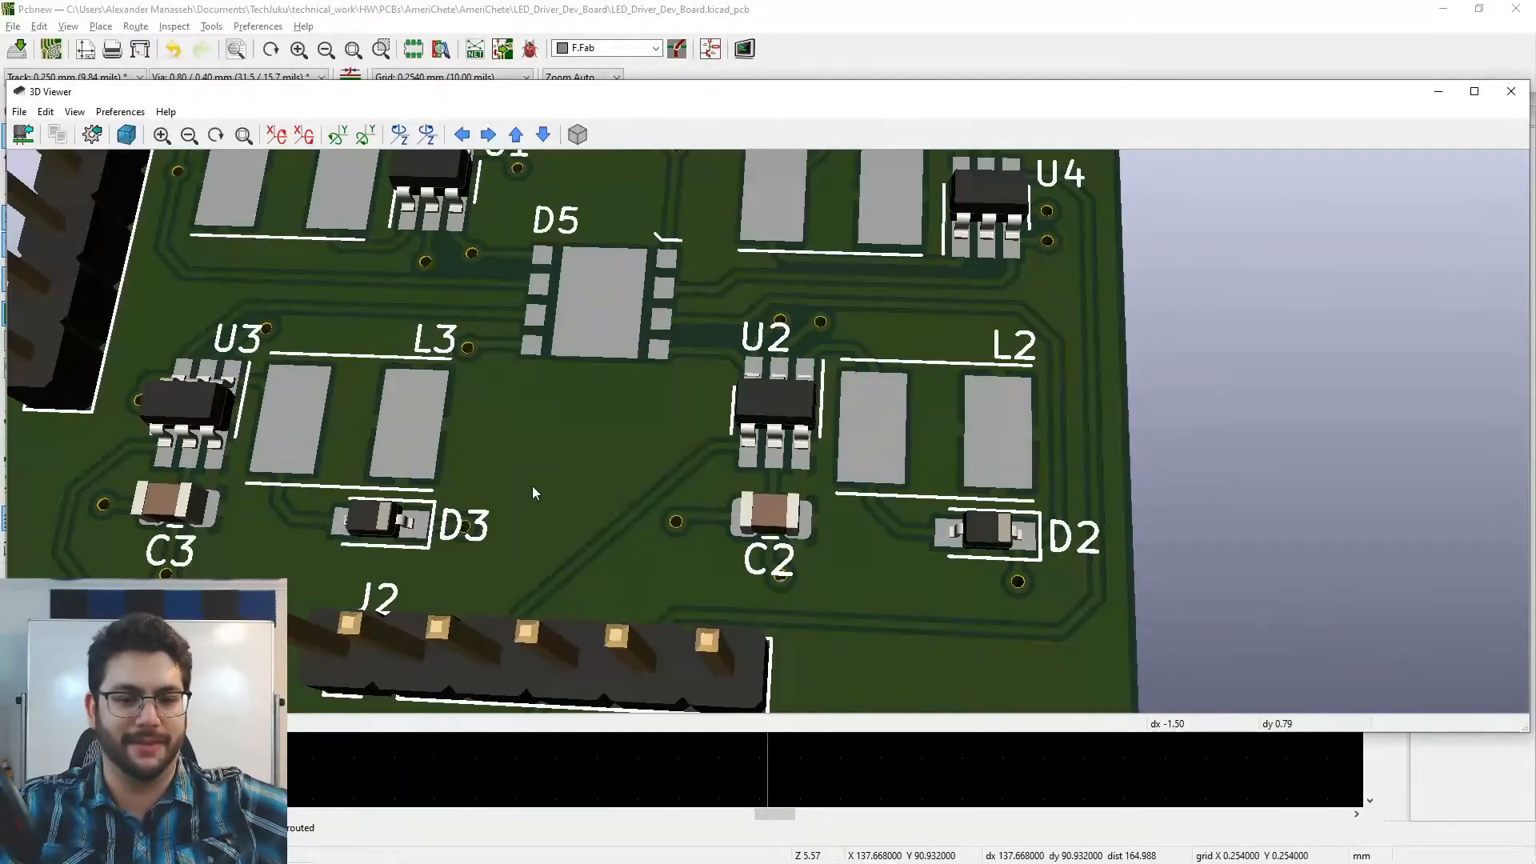
mouse_move(650, 490)
middle_mouse_down()
mouse_move(798, 580)
mouse_move(640, 596)
mouse_move(696, 598)
mouse_move(634, 485)
middle_mouse_up()
middle_click_drag(720, 622, 632, 498)
middle_click_drag(712, 562, 733, 477)
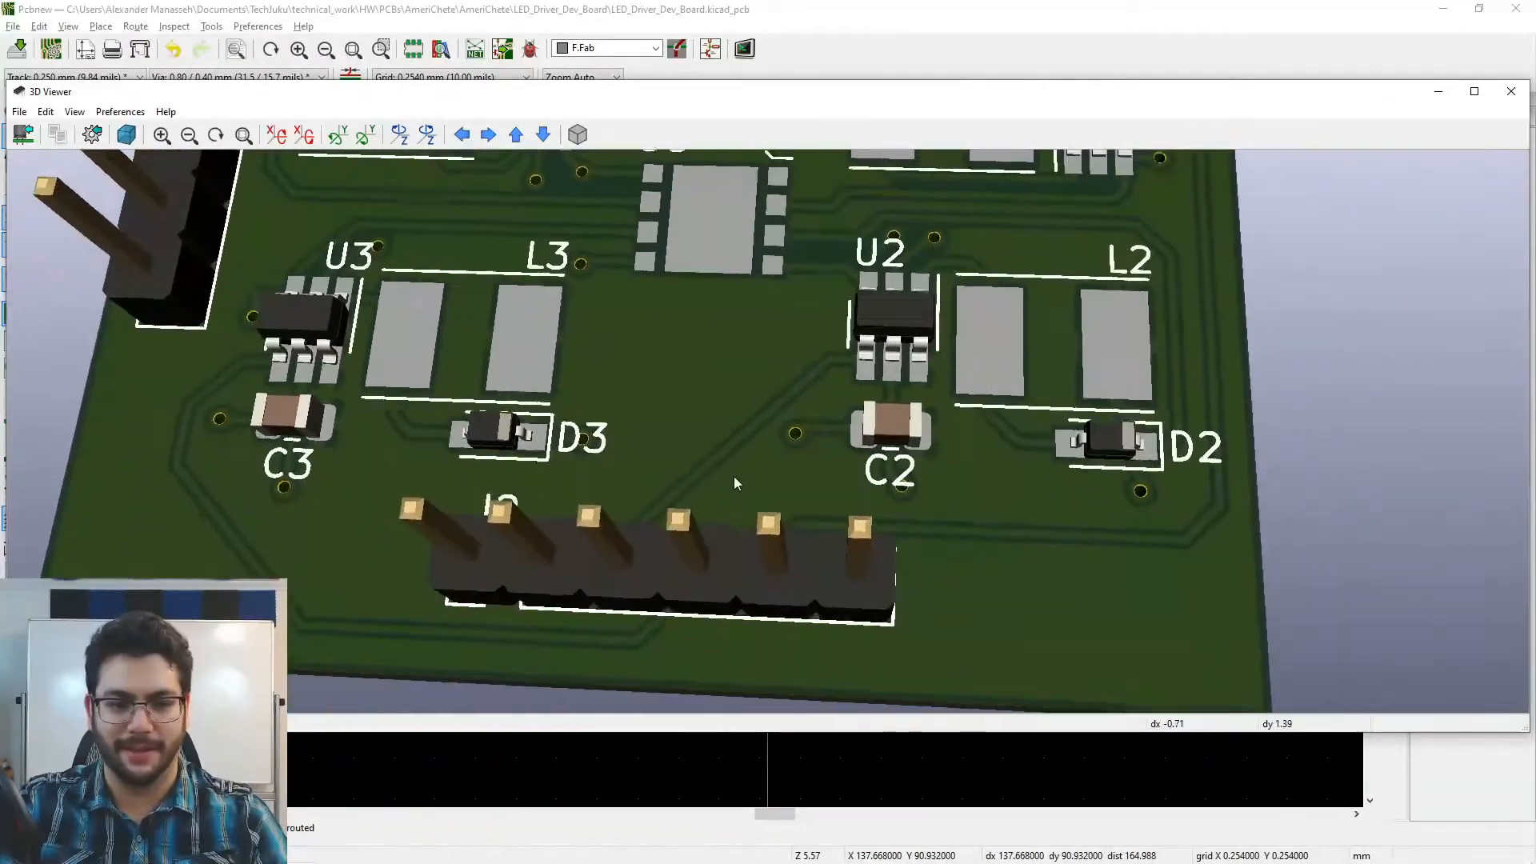
middle_click_drag(566, 420, 655, 669)
middle_click_drag(632, 506, 683, 463)
- Flip the 3D board over and inspect the resistor and capacitor labels on its back side
left_click_drag(717, 545, 708, 258)
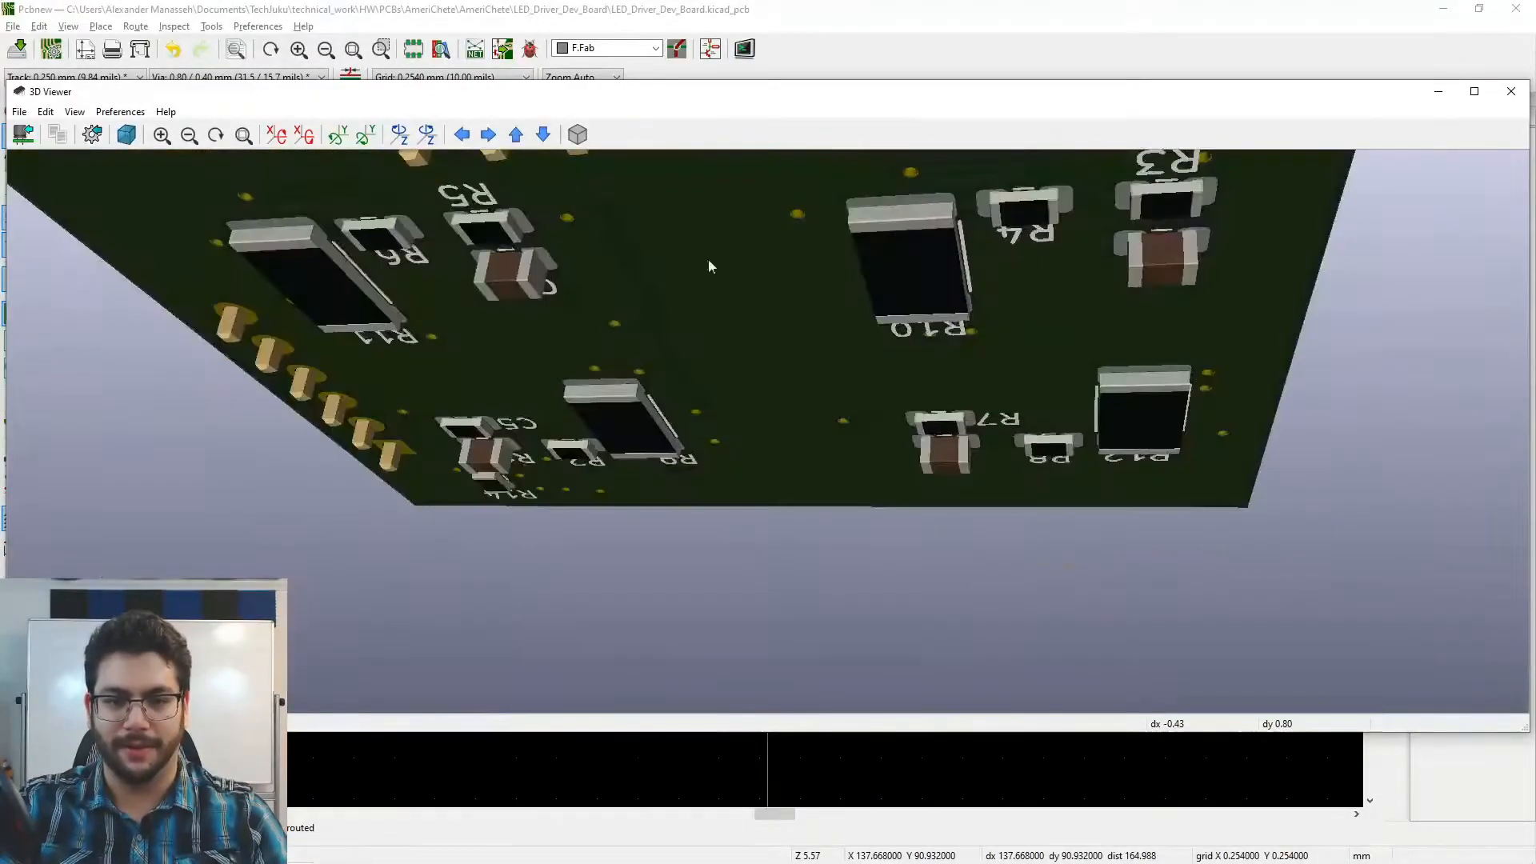
mouse_move(694, 456)
left_mouse_down()
mouse_move(681, 284)
mouse_move(670, 439)
left_mouse_up()
left_click_drag(1080, 381, 781, 429)
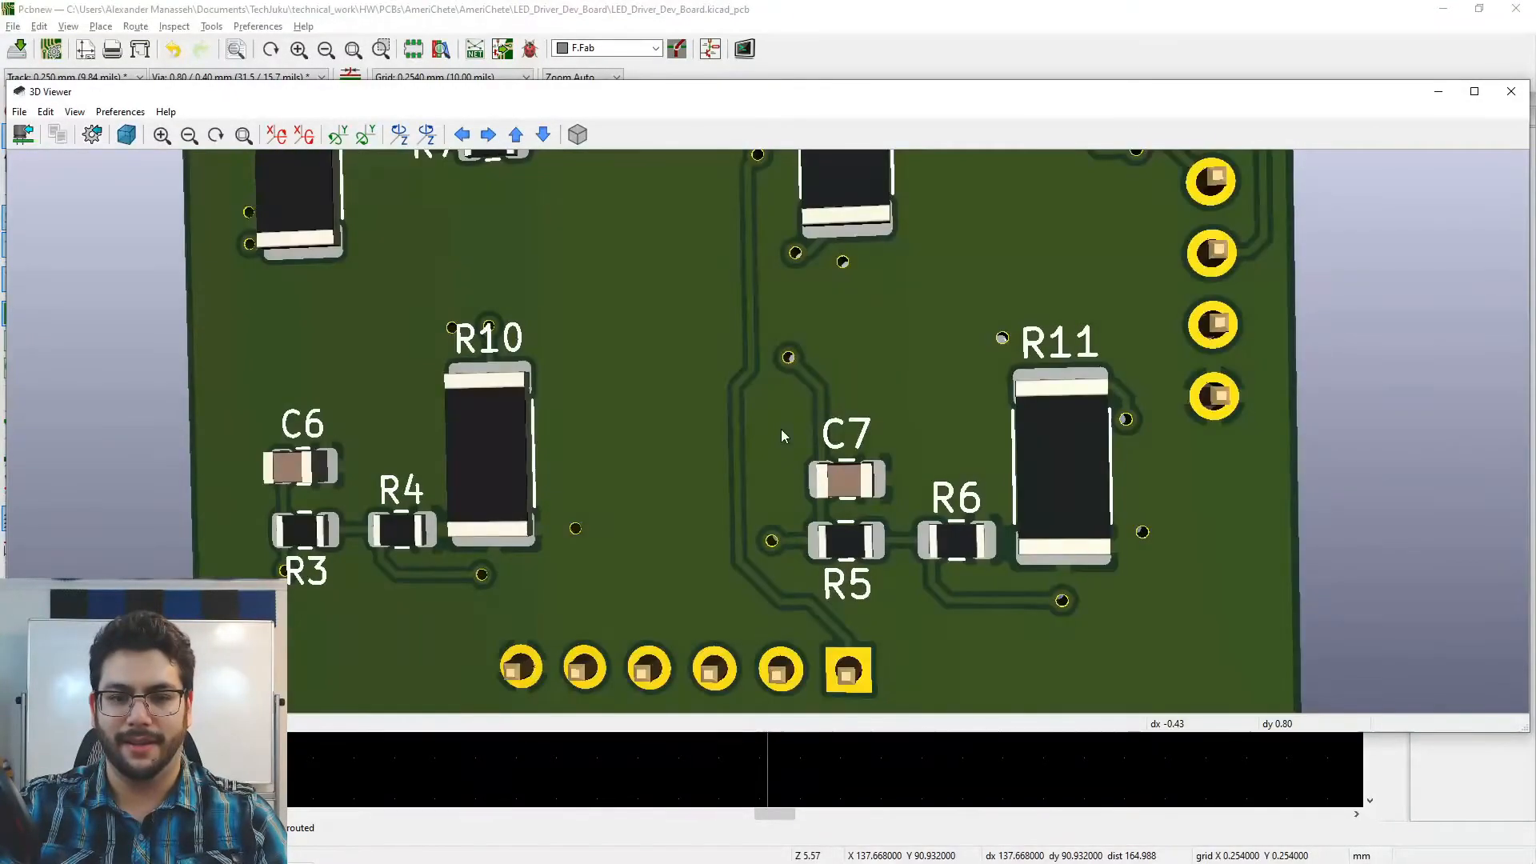
left_click_drag(691, 340, 684, 376)
middle_click_drag(688, 351, 820, 490)
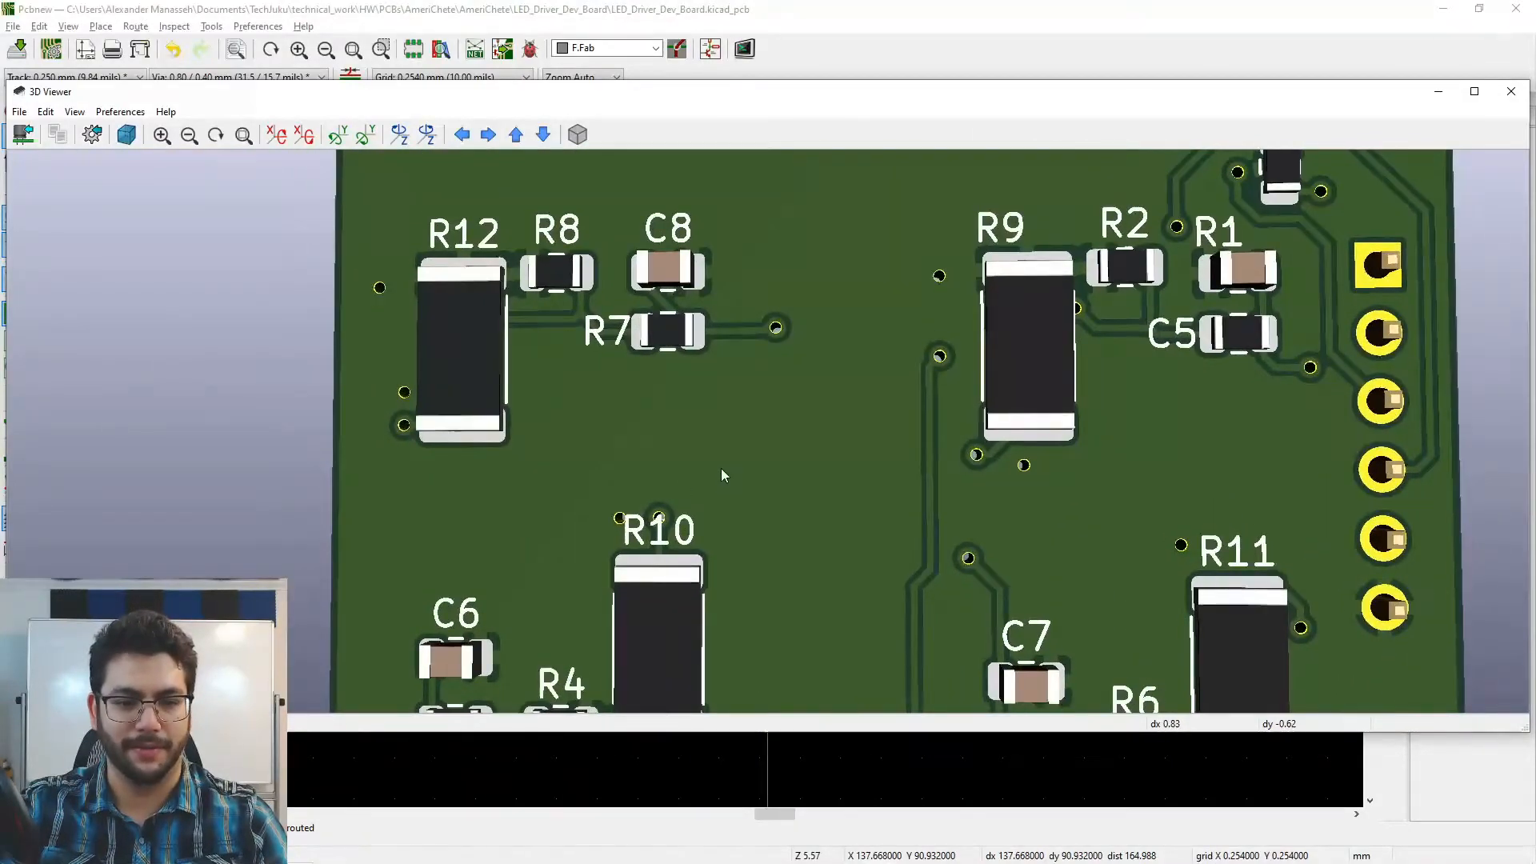
- Examine the R10 label near its adjacent vias and check the surrounding back-side labels in the 3D view
middle_click_drag(671, 535, 672, 446)
scroll(674, 452, "up", 5)
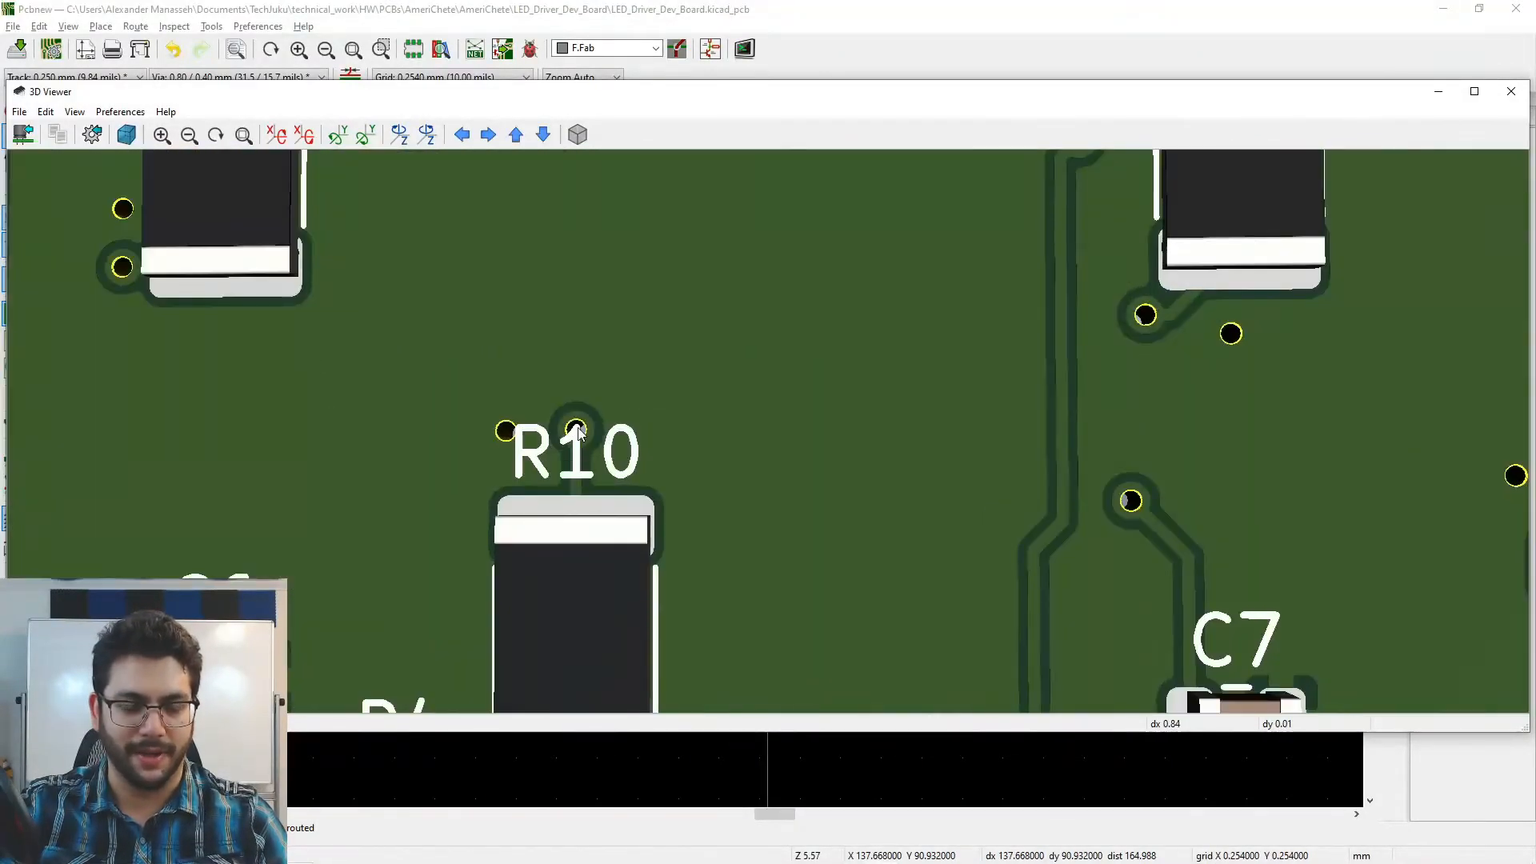
scroll(646, 488, "down", 4)
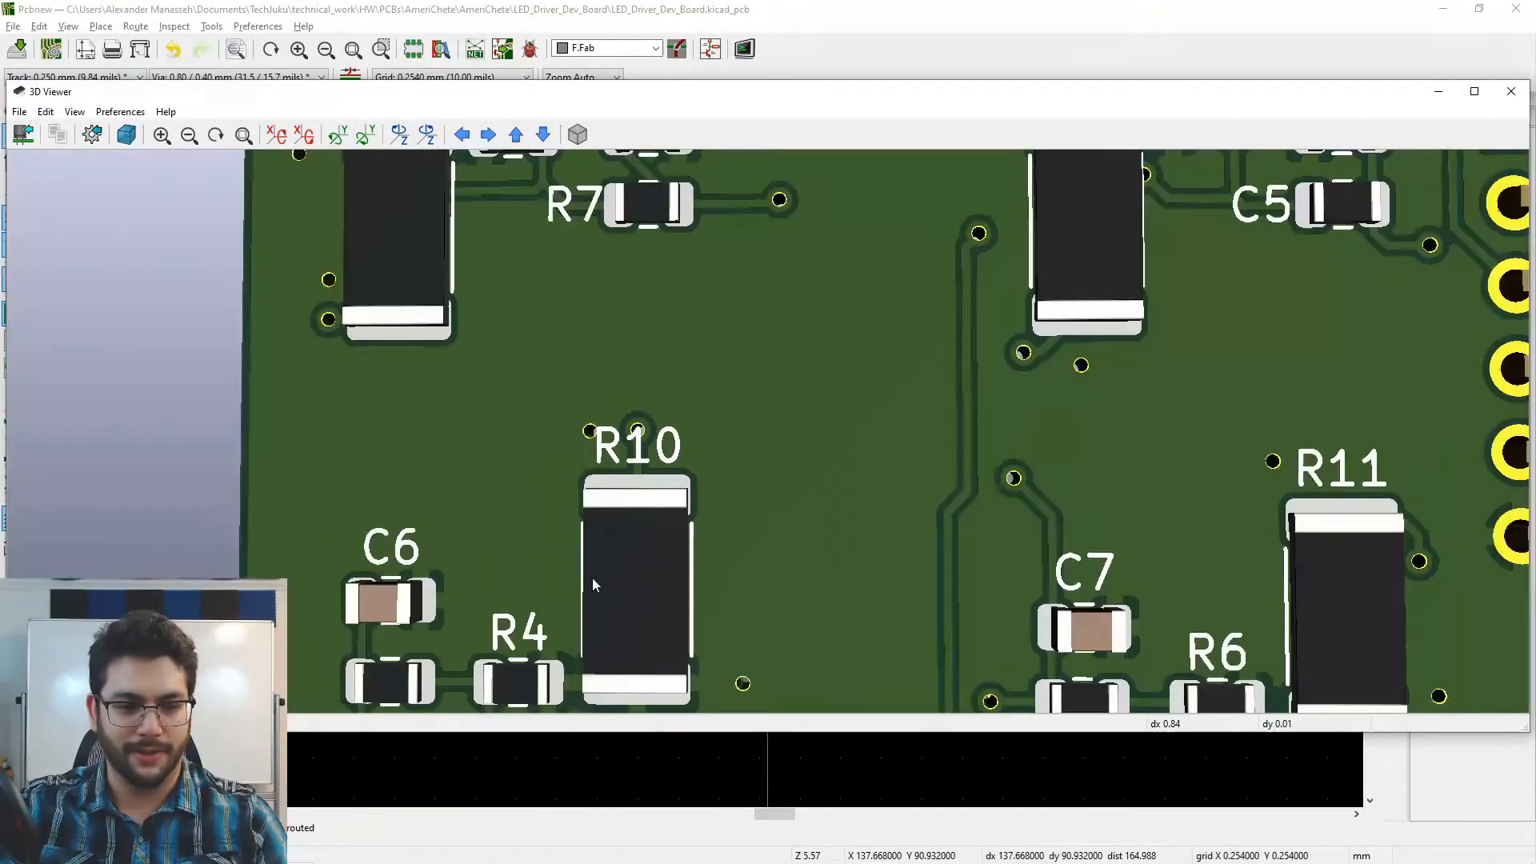
middle_click_drag(592, 577, 637, 343)
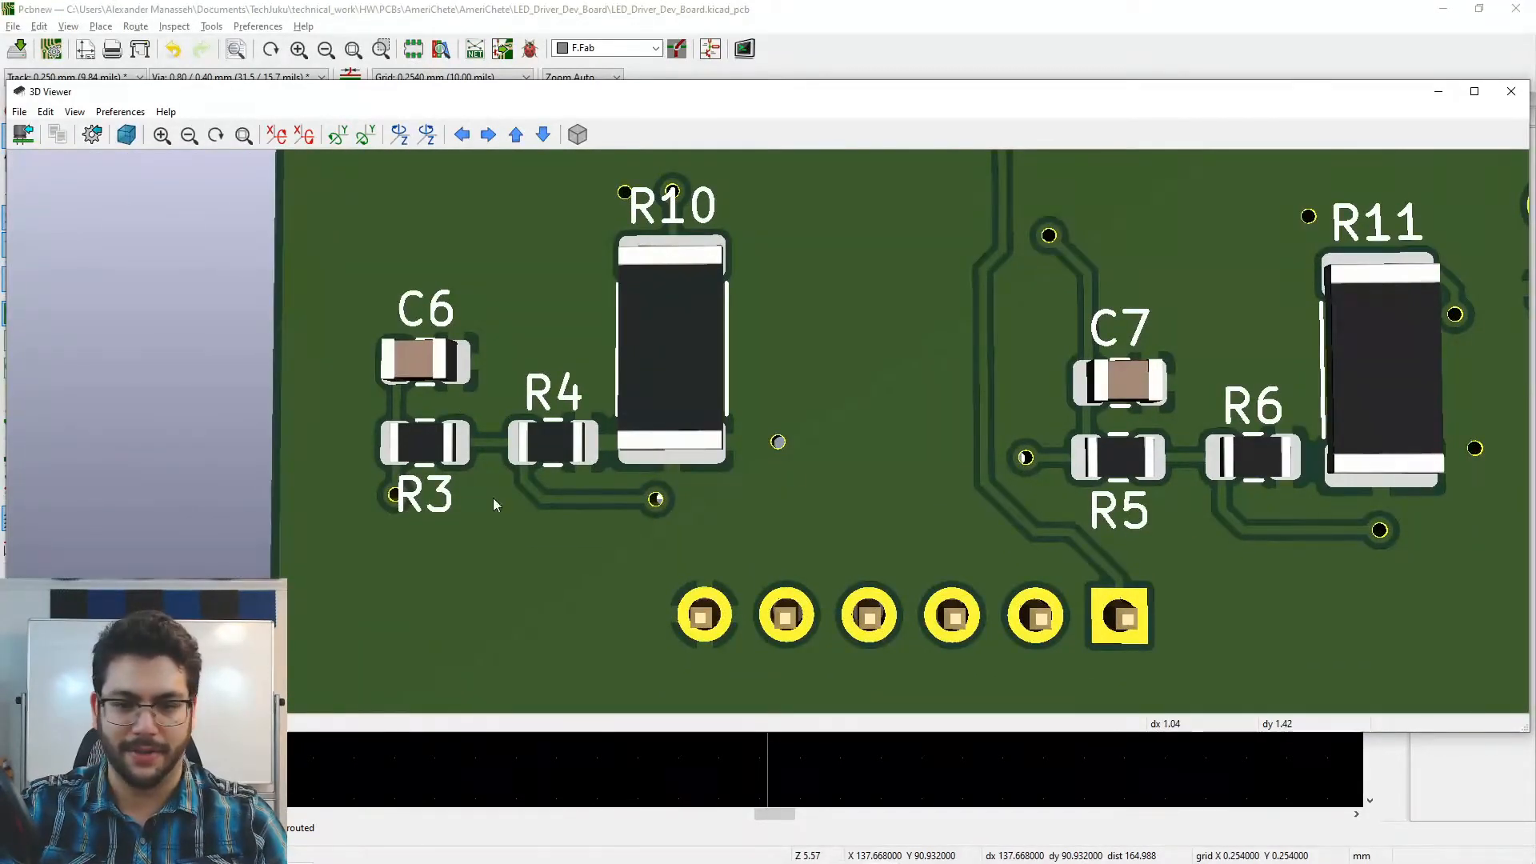
middle_click_drag(770, 462, 415, 485)
middle_click_drag(604, 426, 803, 568)
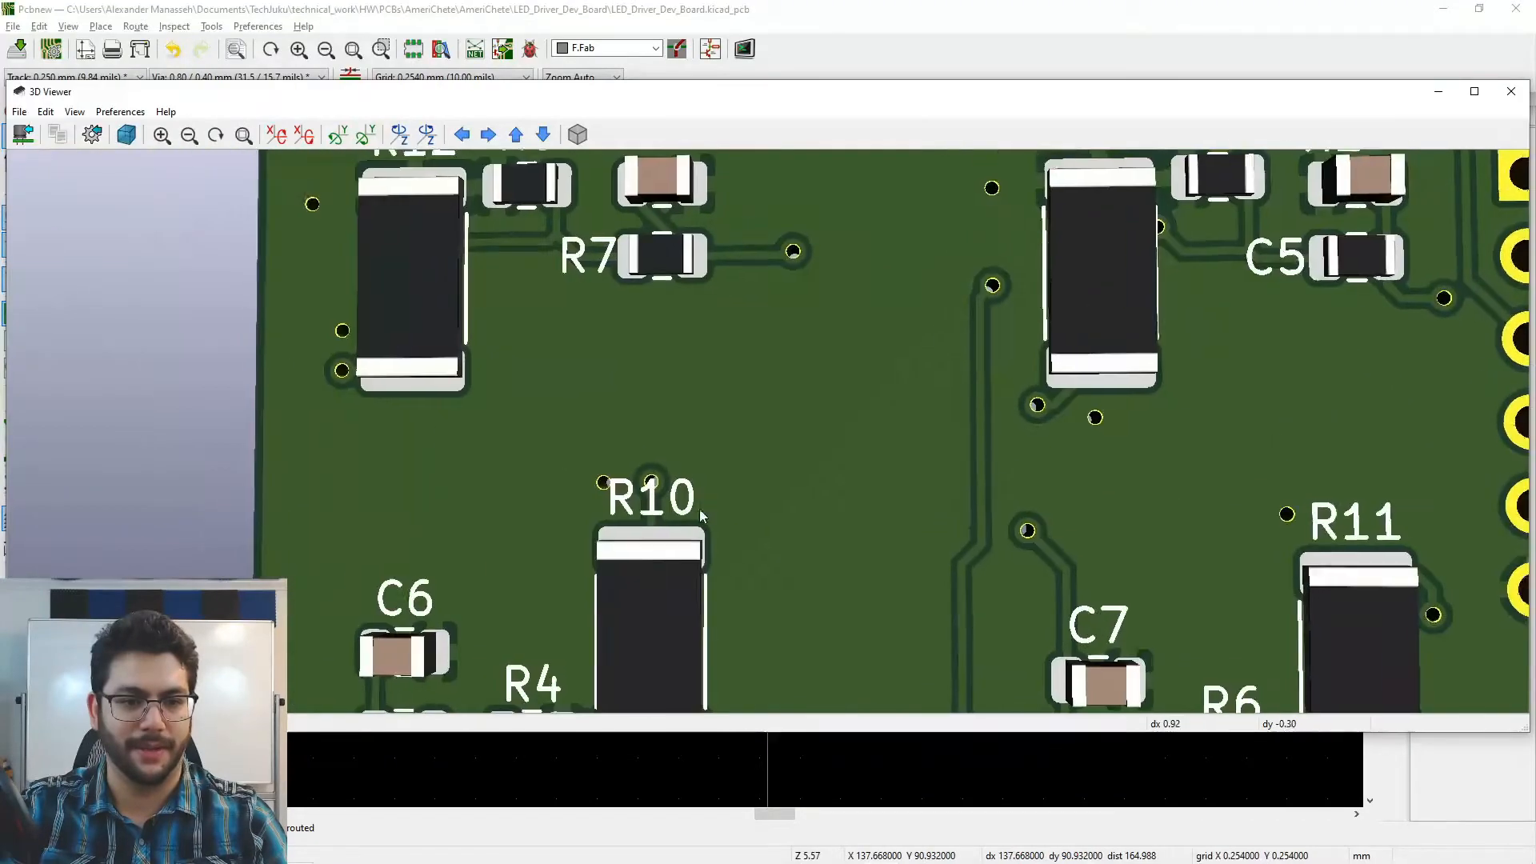
middle_click_drag(655, 398, 744, 585)
middle_click_drag(939, 453, 504, 471)
mouse_move(841, 451)
middle_mouse_down()
mouse_move(612, 457)
mouse_move(840, 442)
middle_mouse_up()
middle_click_drag(630, 532, 744, 507)
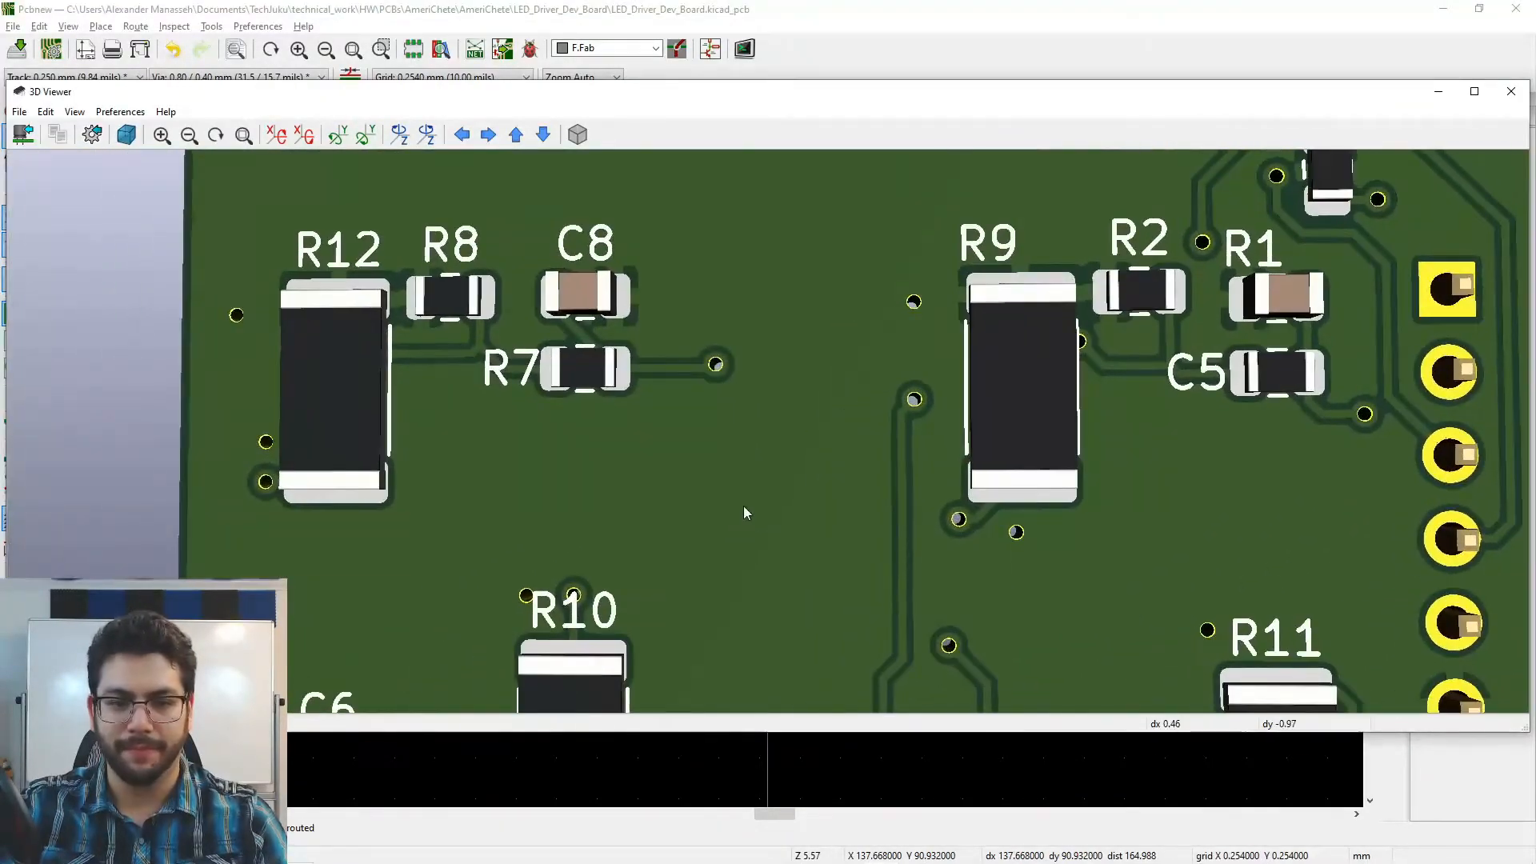
- Return to the board layout and show the copper, adhesive, paste, front silkscreen and front mask layers
left_click(890, 64)
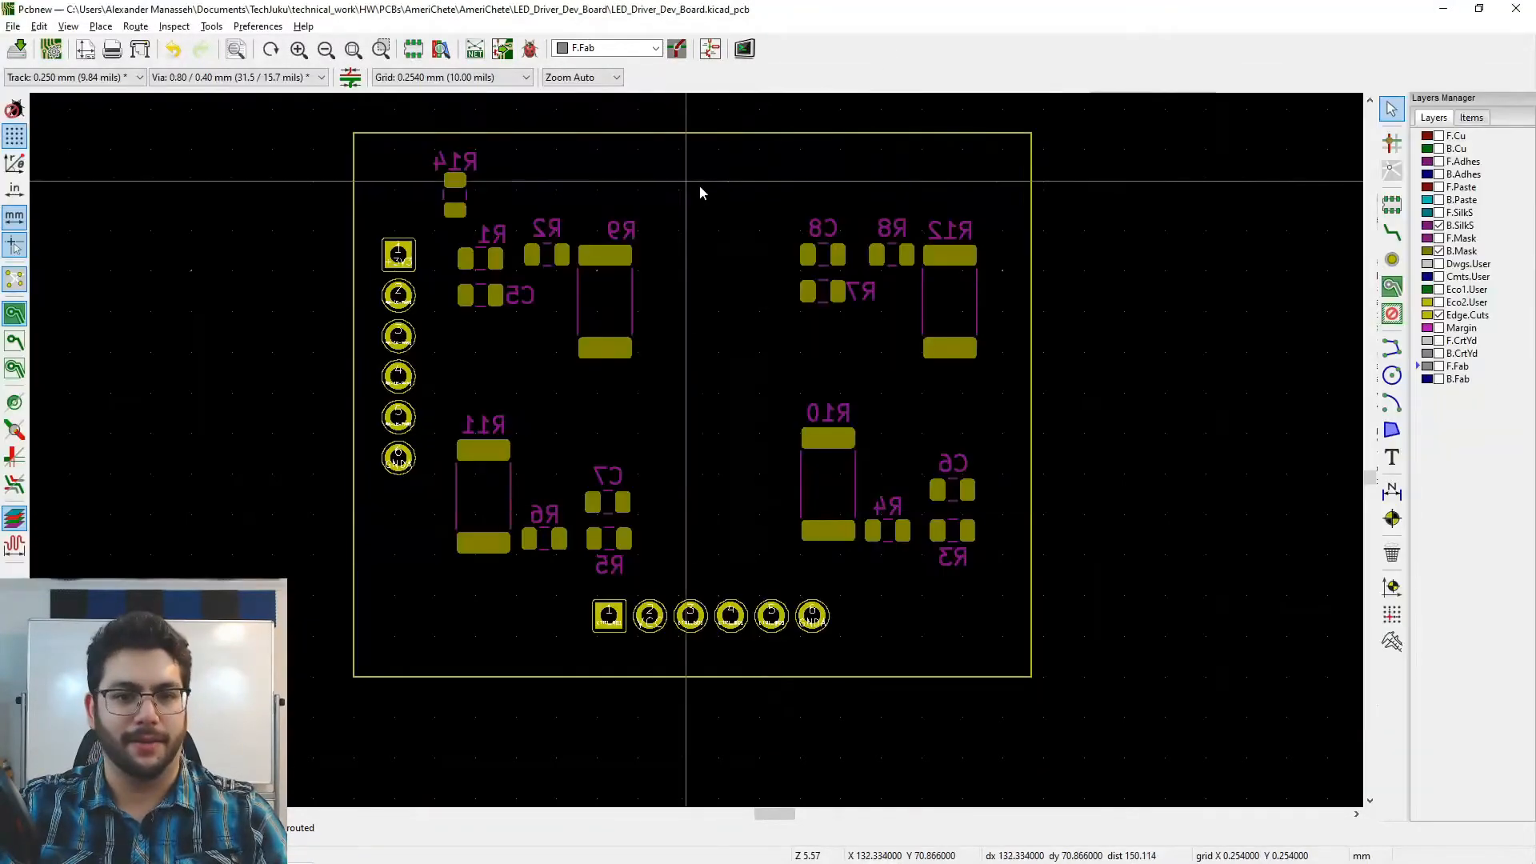
left_click(1438, 136)
left_click(1438, 148)
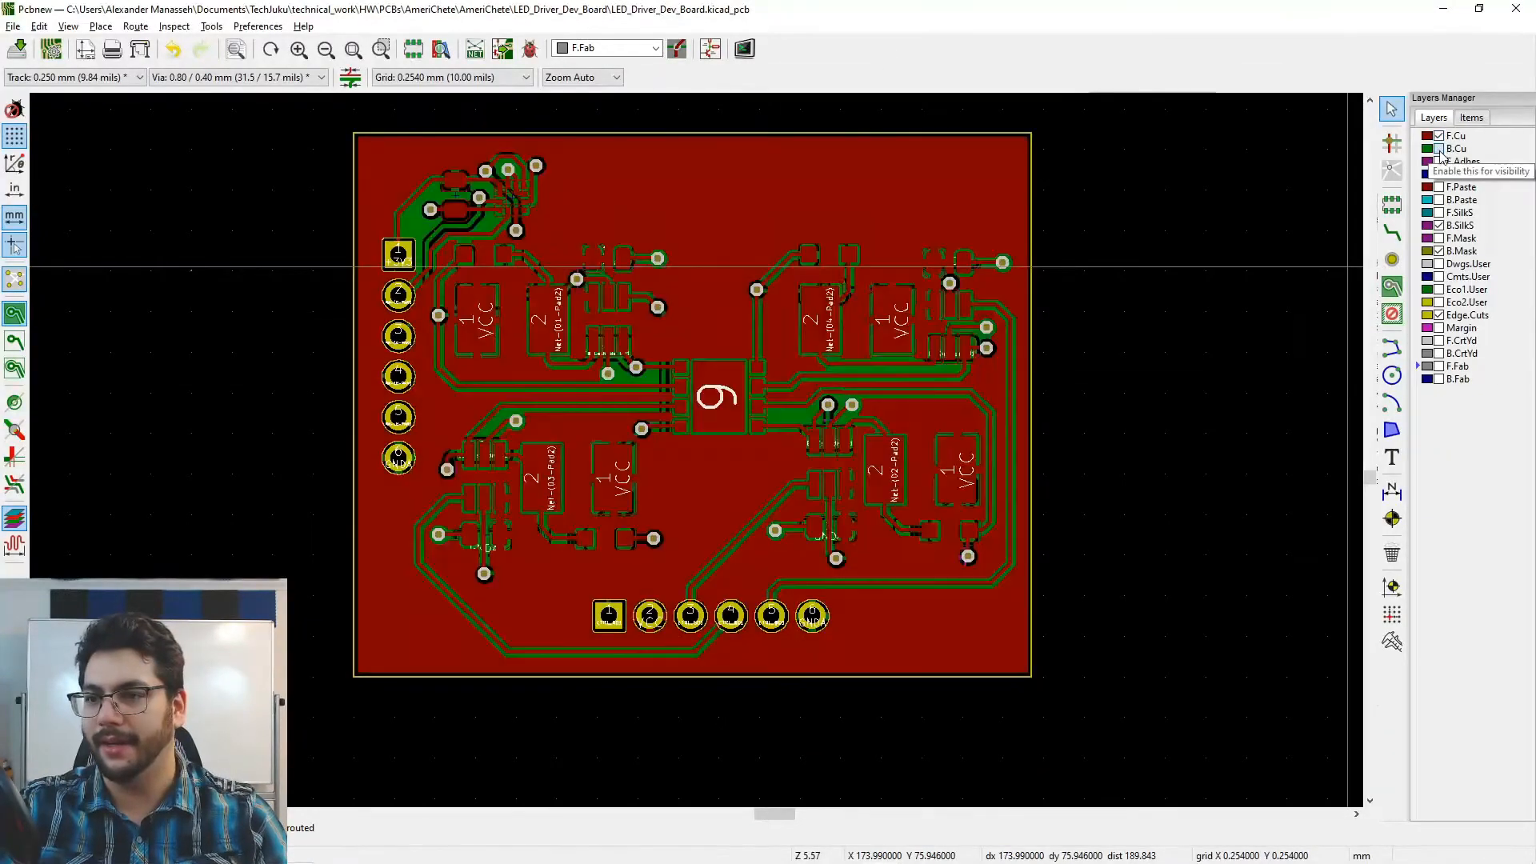
left_click(1438, 161)
left_click(1438, 174)
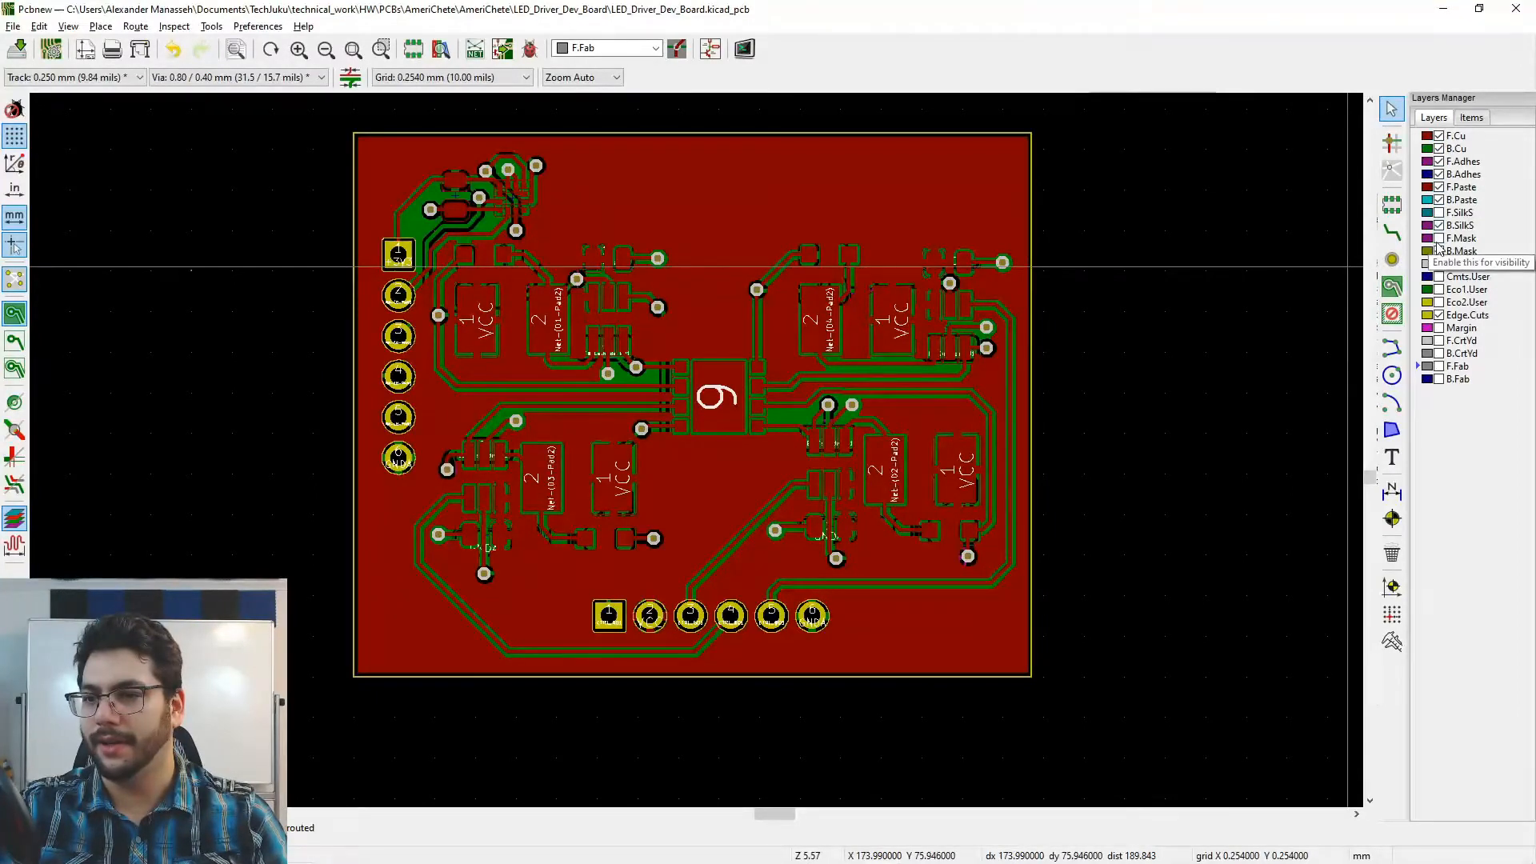
left_click(1438, 238)
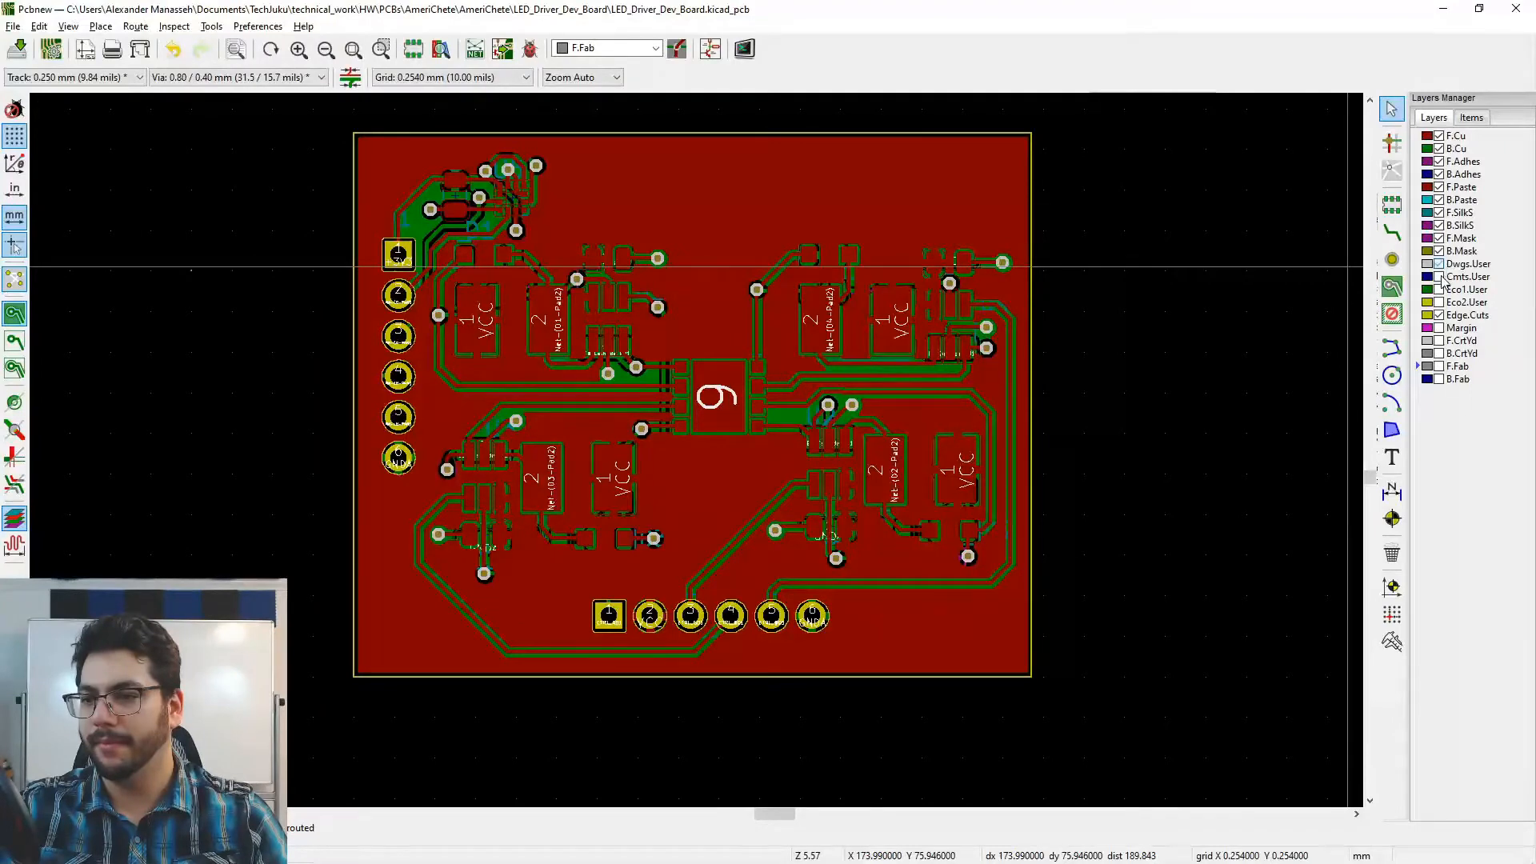
- Show the remaining user, margin and courtyard layers while leaving the fabrication layers hidden
left_click(1438, 277)
left_click(1438, 290)
left_click(1438, 302)
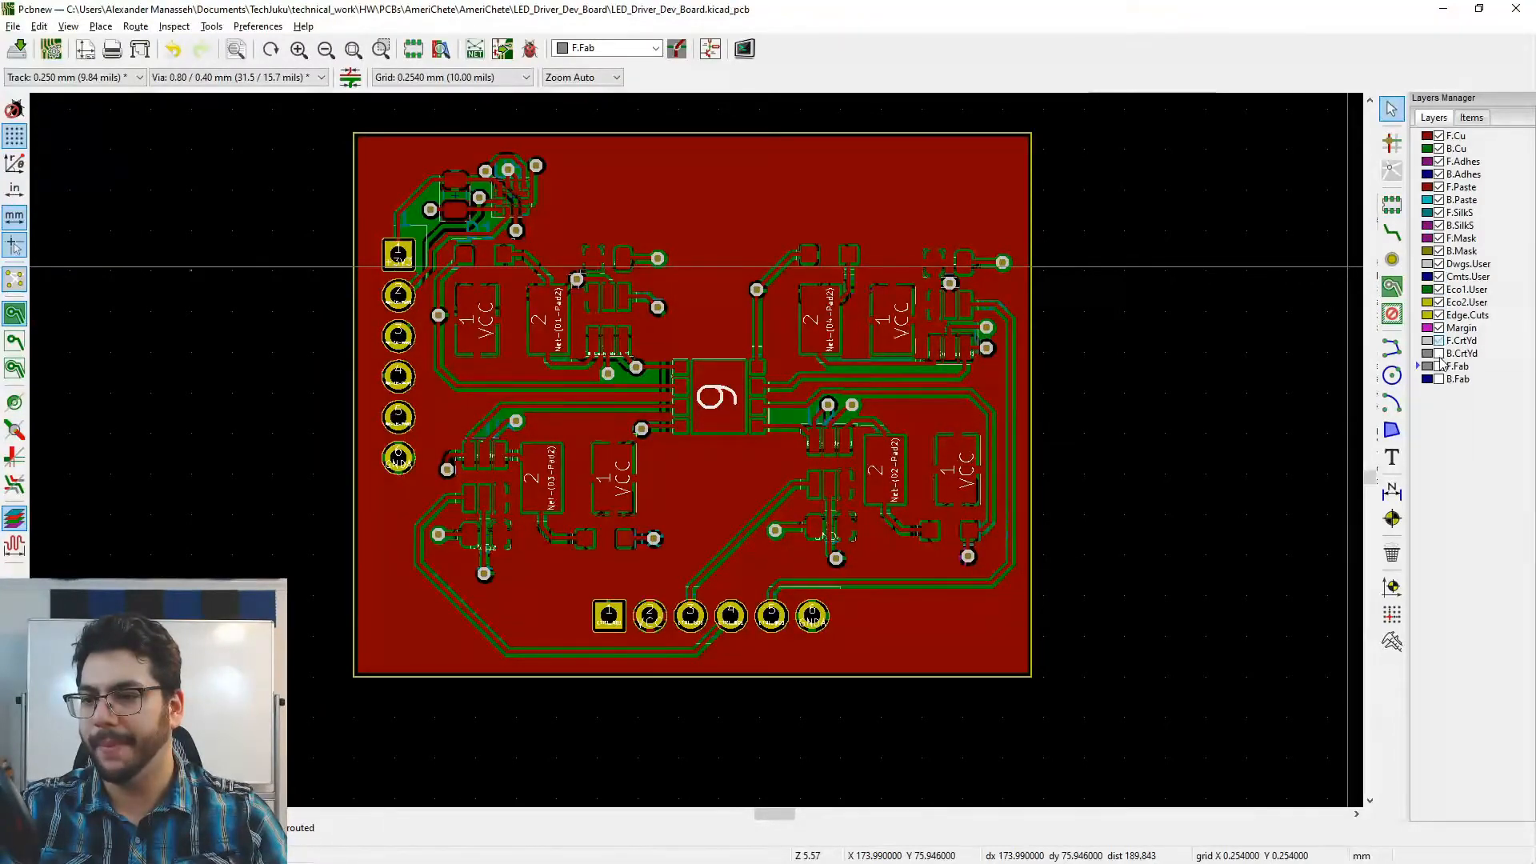
left_click(1438, 379)
left_click(1438, 367)
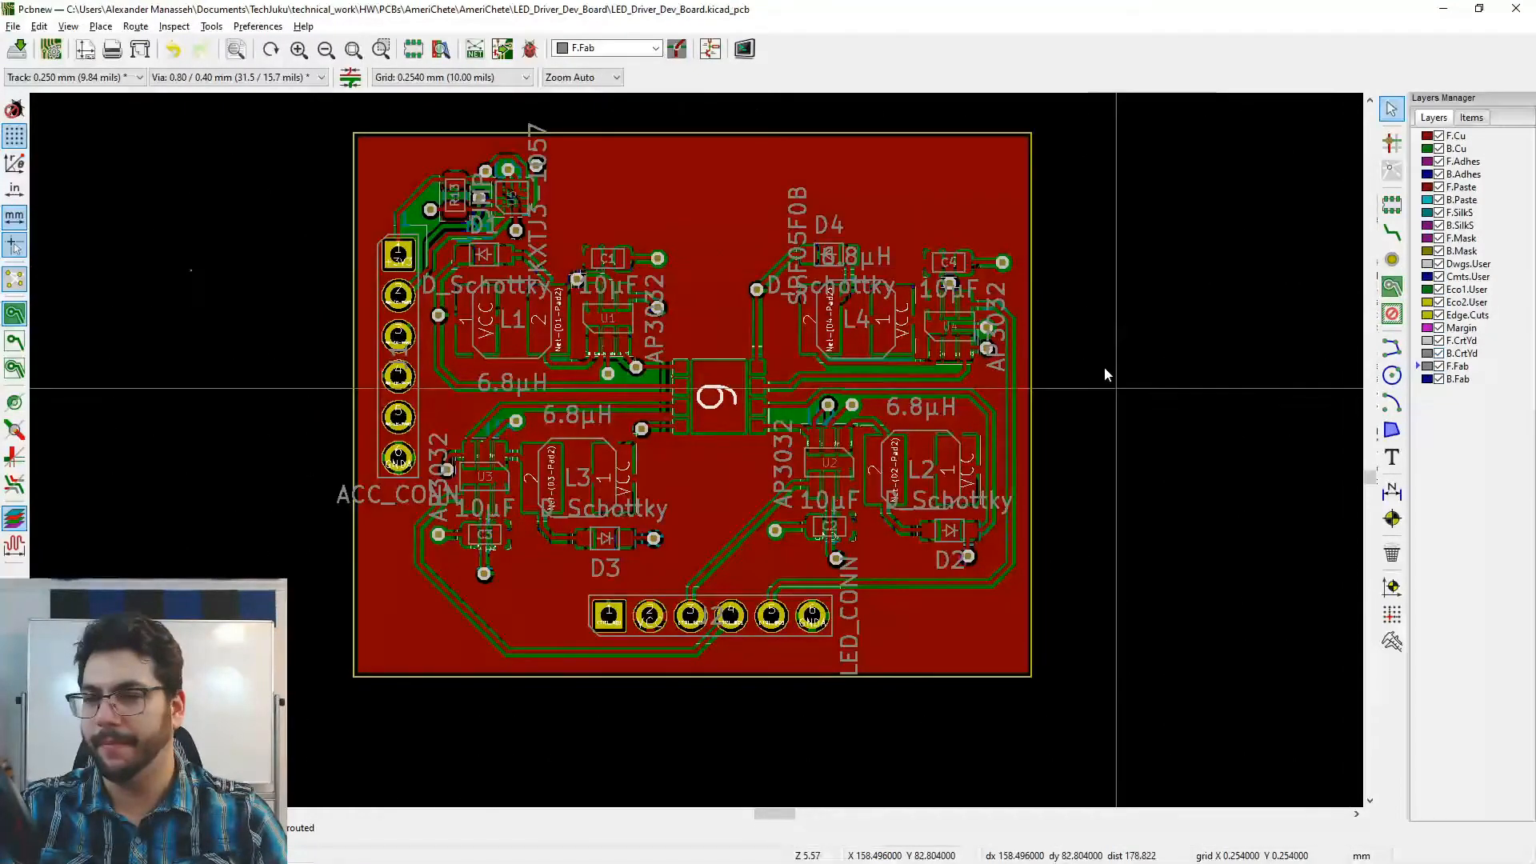
middle_click_drag(772, 327, 829, 362)
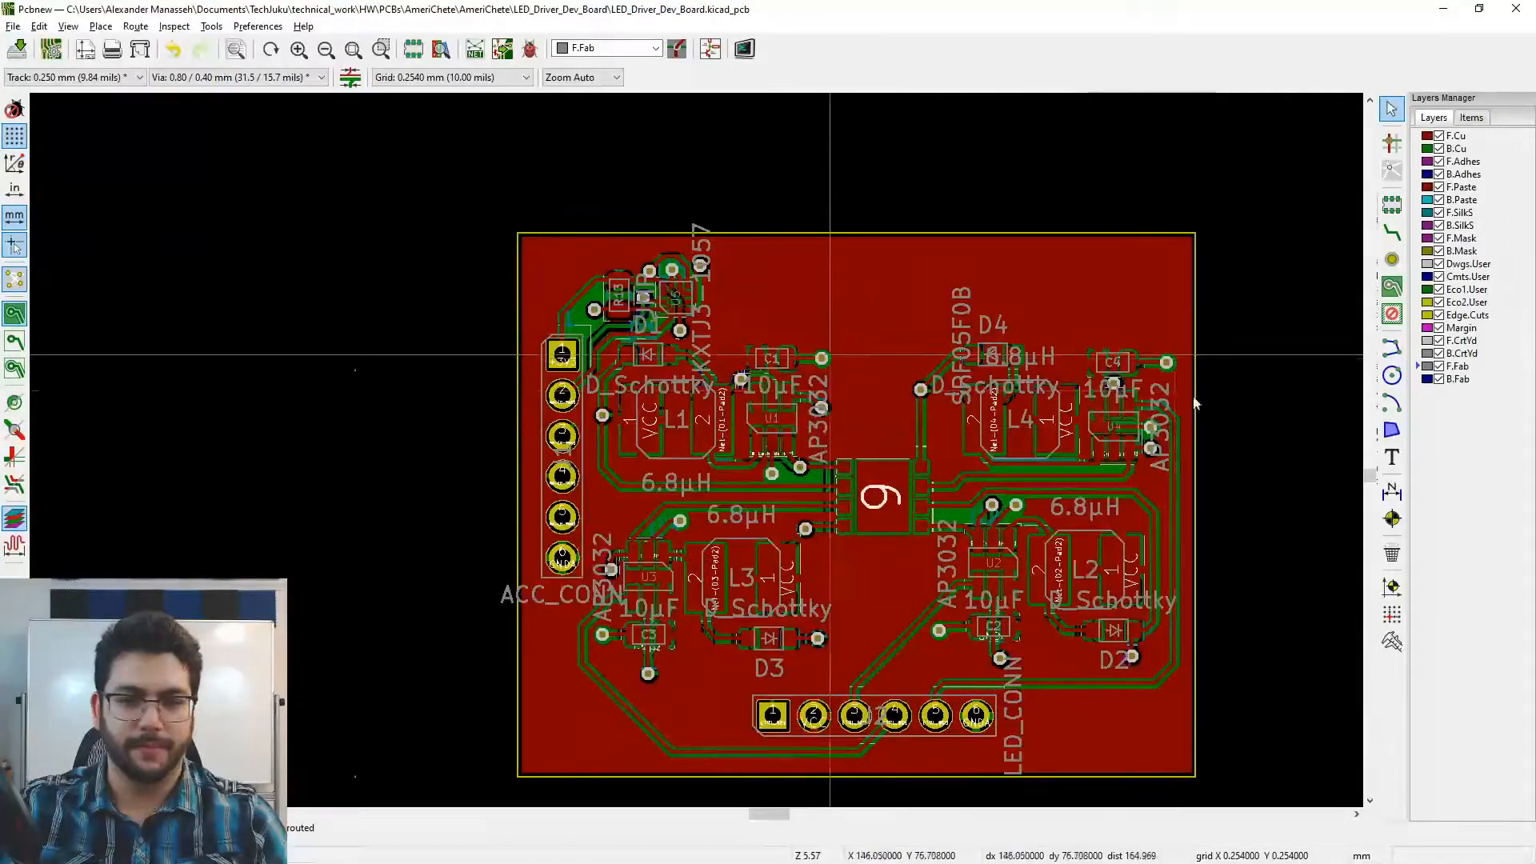
left_click(1438, 367)
- Run the design rules check on the board with a 0.2 mm minimum track width
scroll(699, 452, "up", 7)
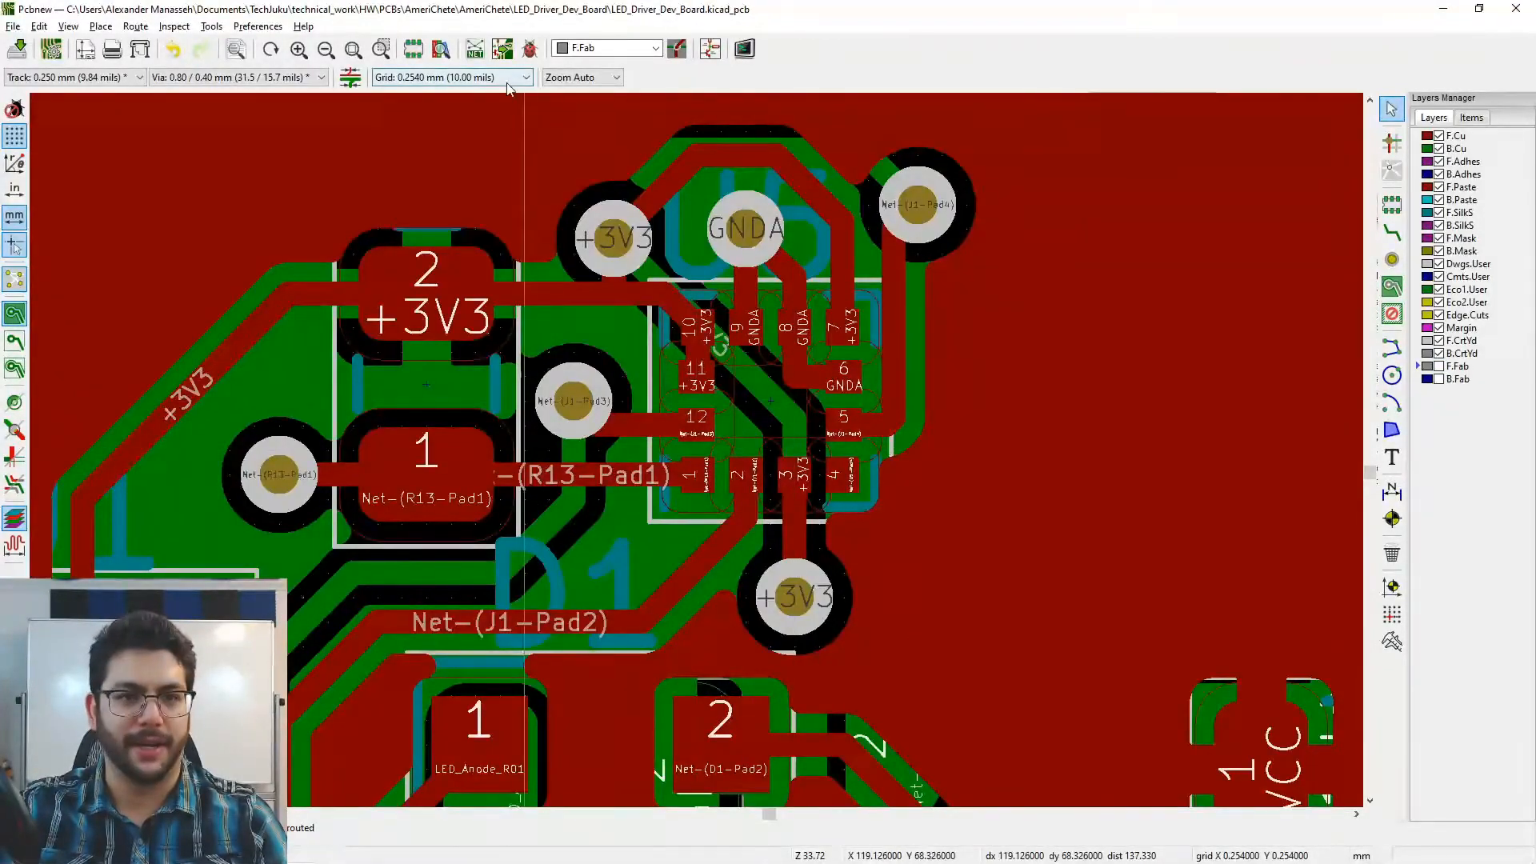
left_click(529, 49)
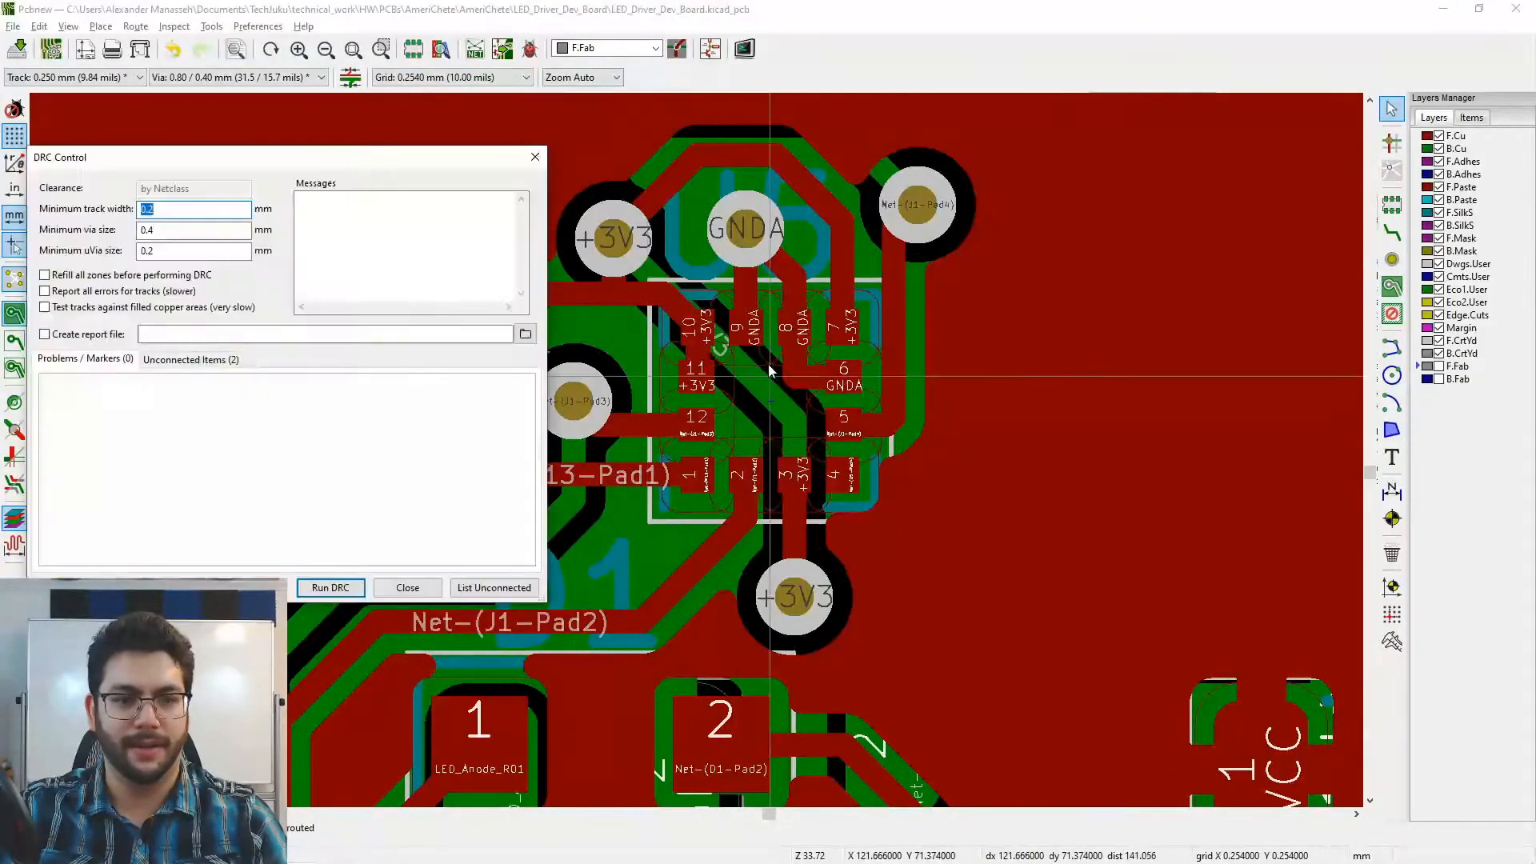
left_click(329, 587)
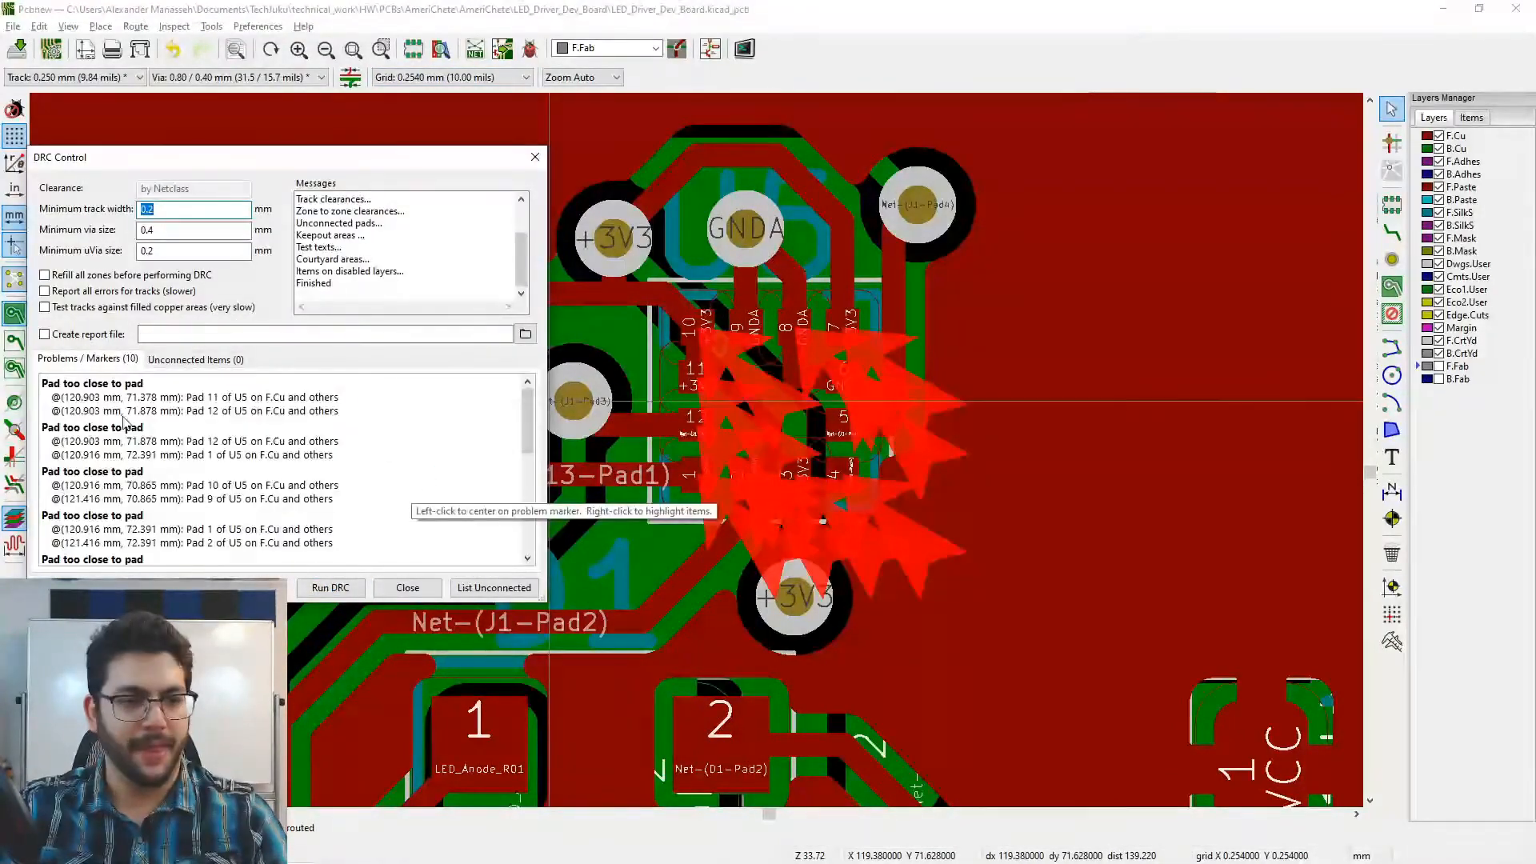
- Locate the reported pad-too-close problems between neighbouring U5 pads on the board, and close the check results
left_click(128, 496)
left_click(135, 530)
left_click(174, 486)
left_click(178, 444)
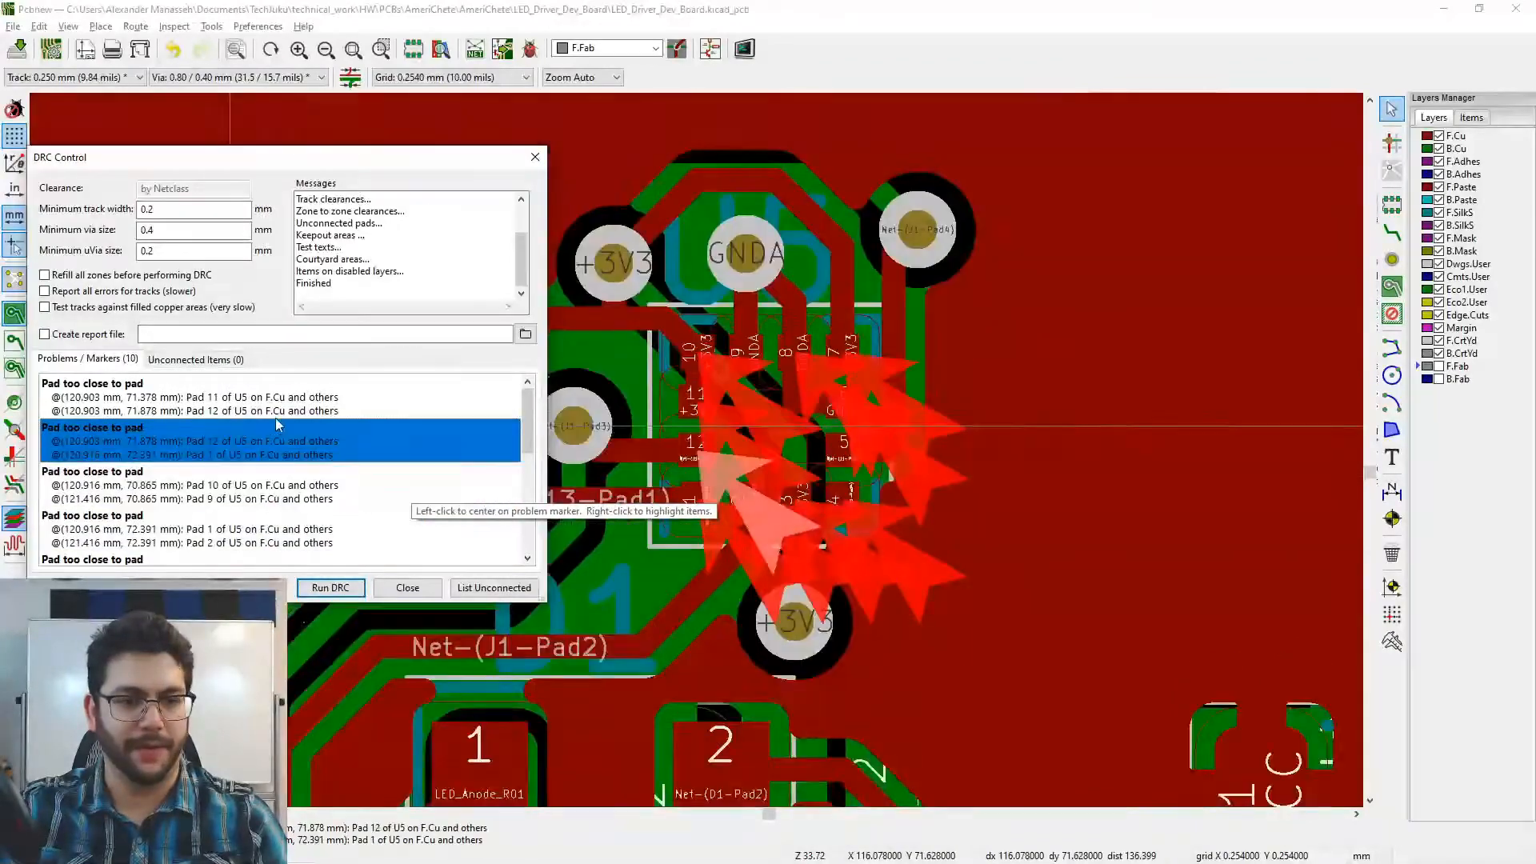
left_click(182, 401)
left_click(535, 158)
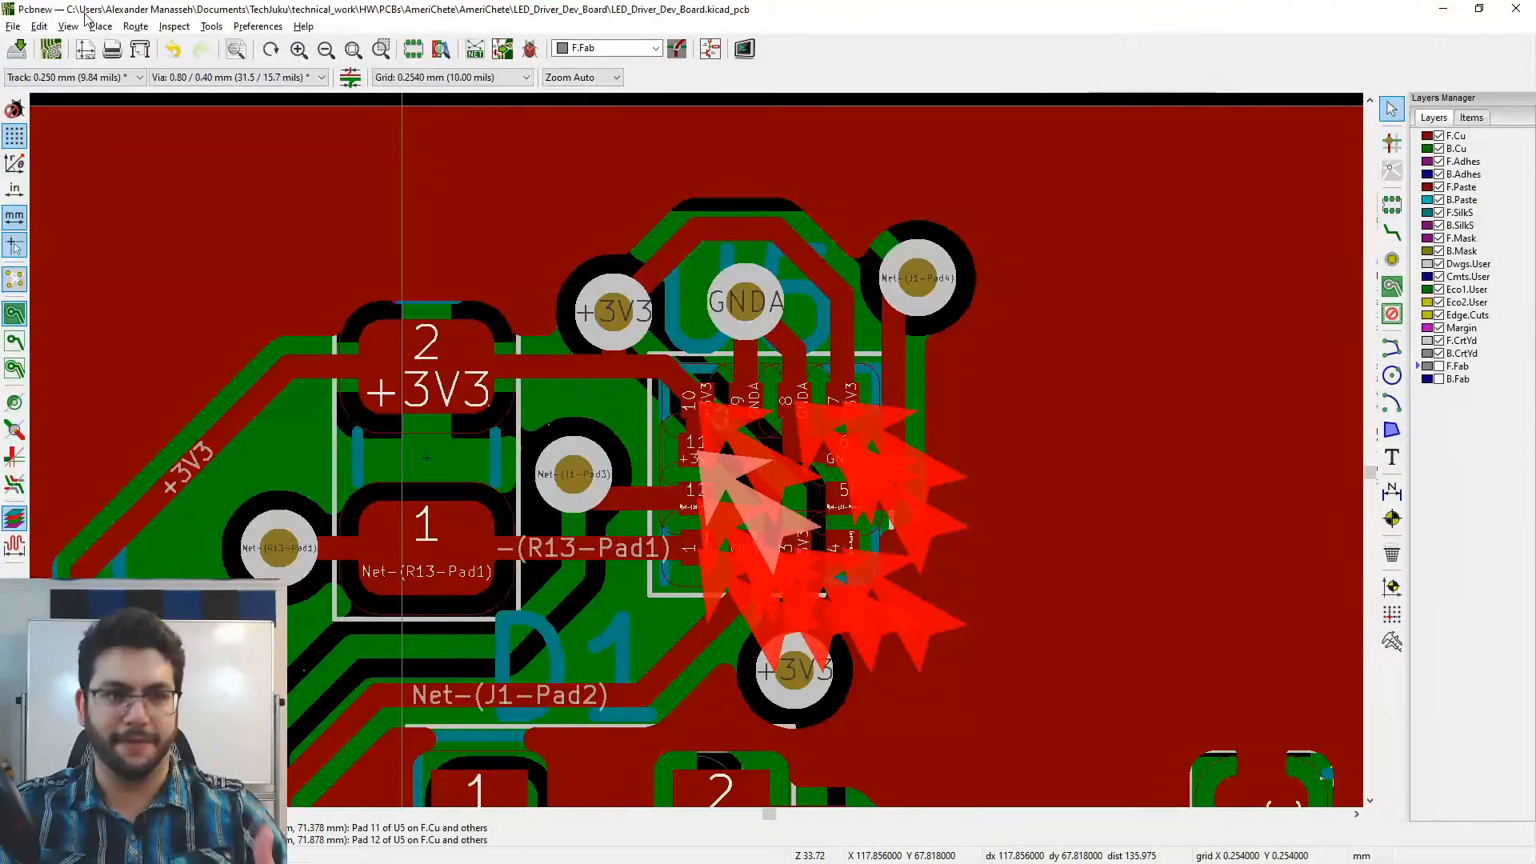
- Set the Default net class clearance to 0.15 mm in the board setup
left_click(13, 25)
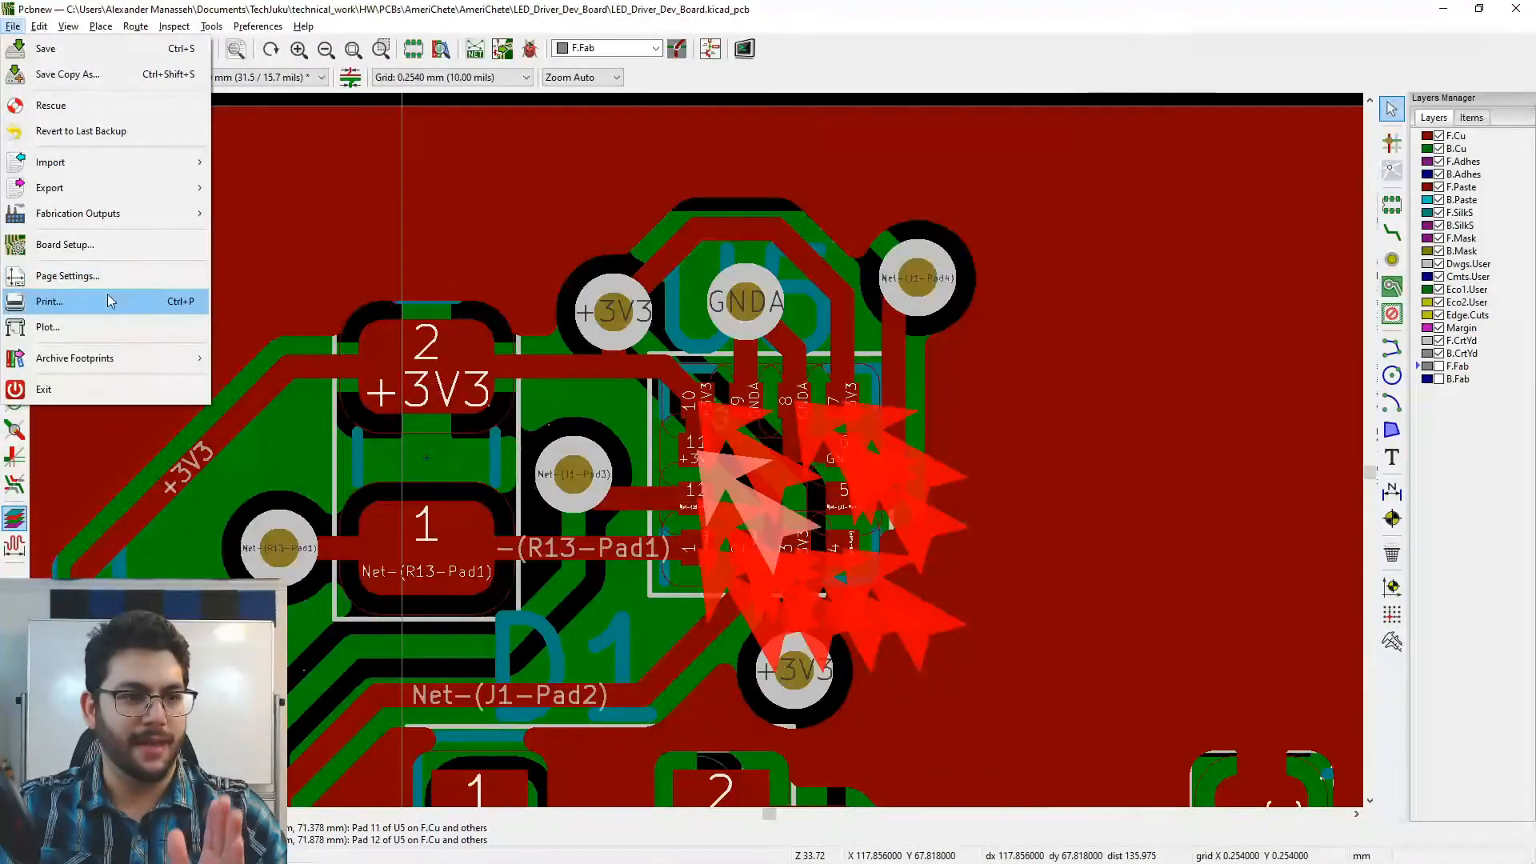
left_click(96, 245)
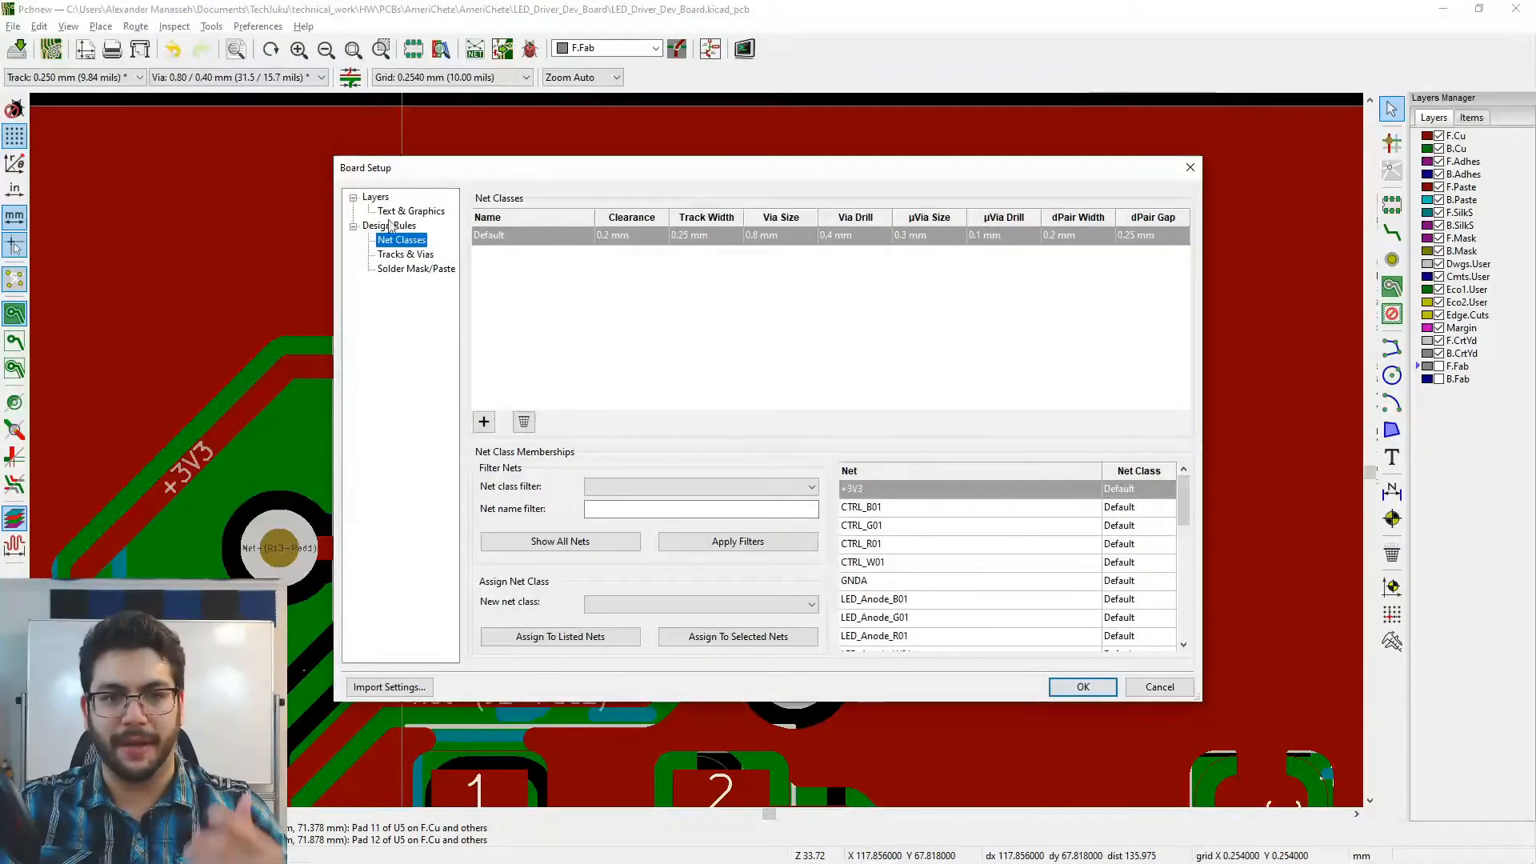
left_click(626, 240)
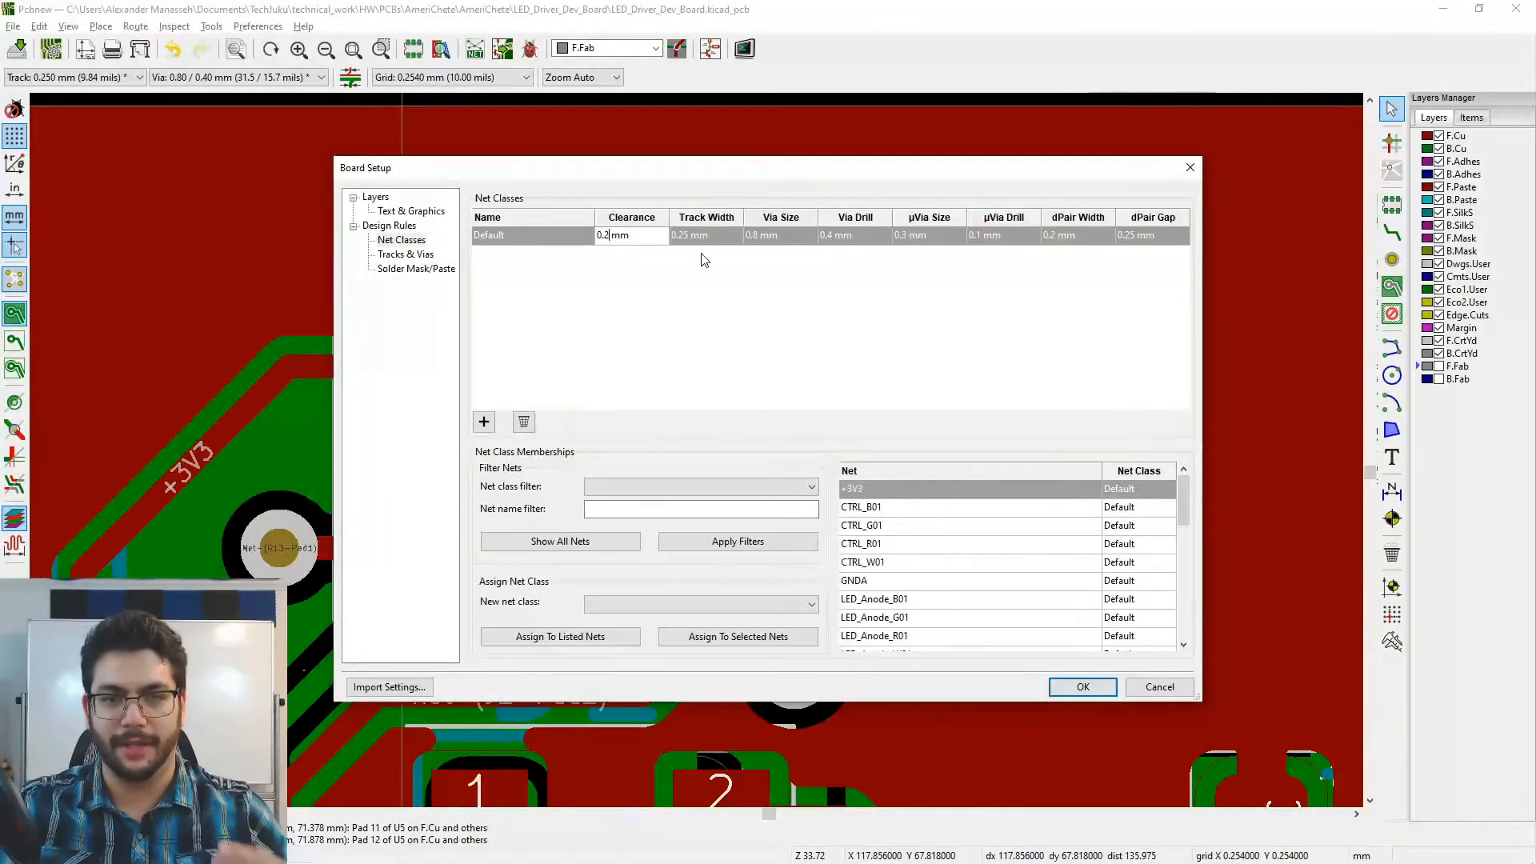
key("BackSpace")
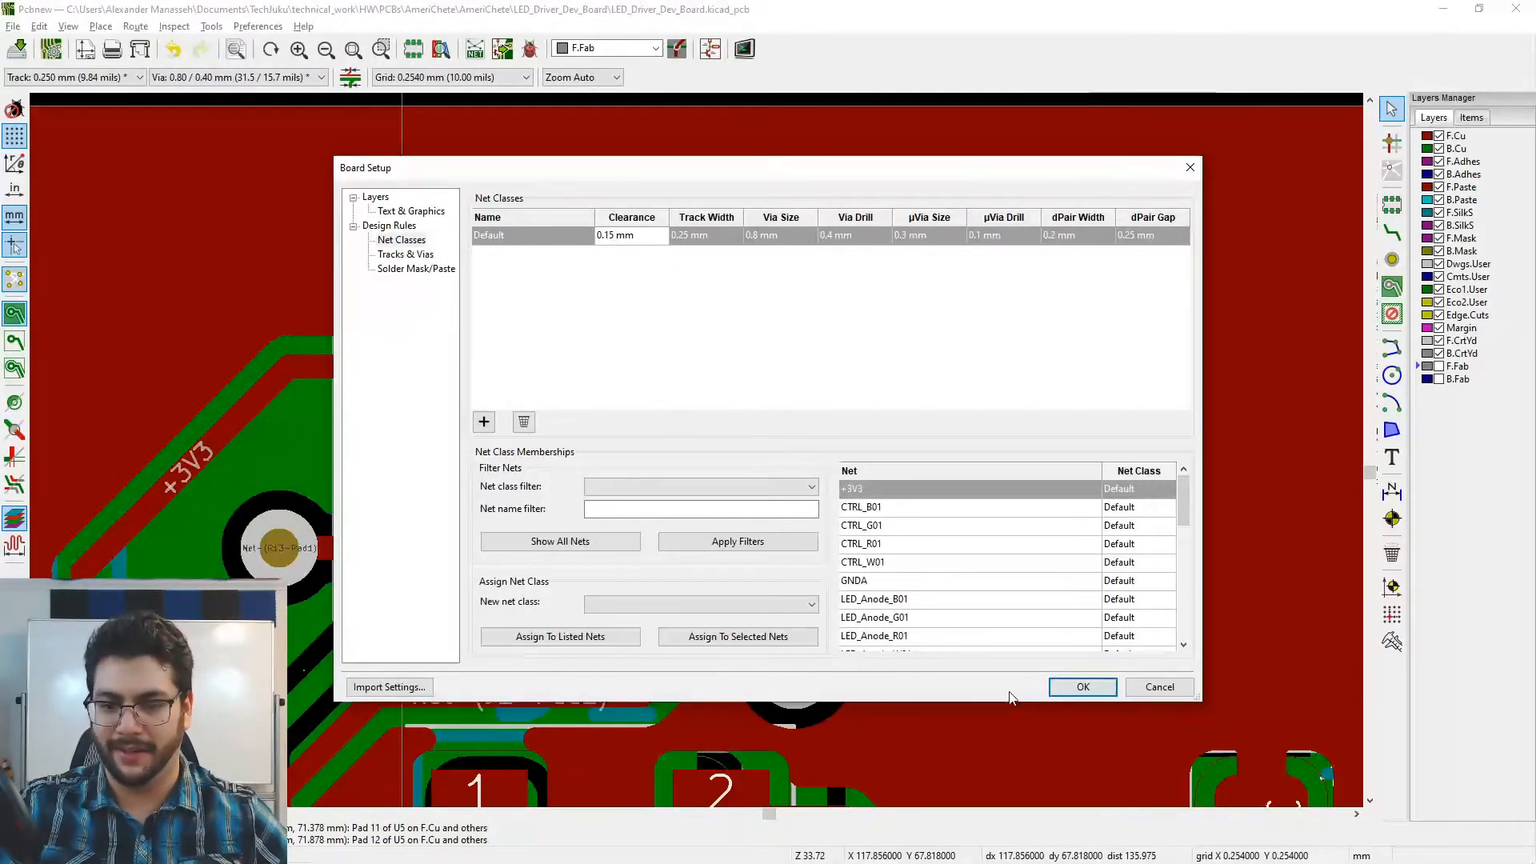
left_click(1062, 693)
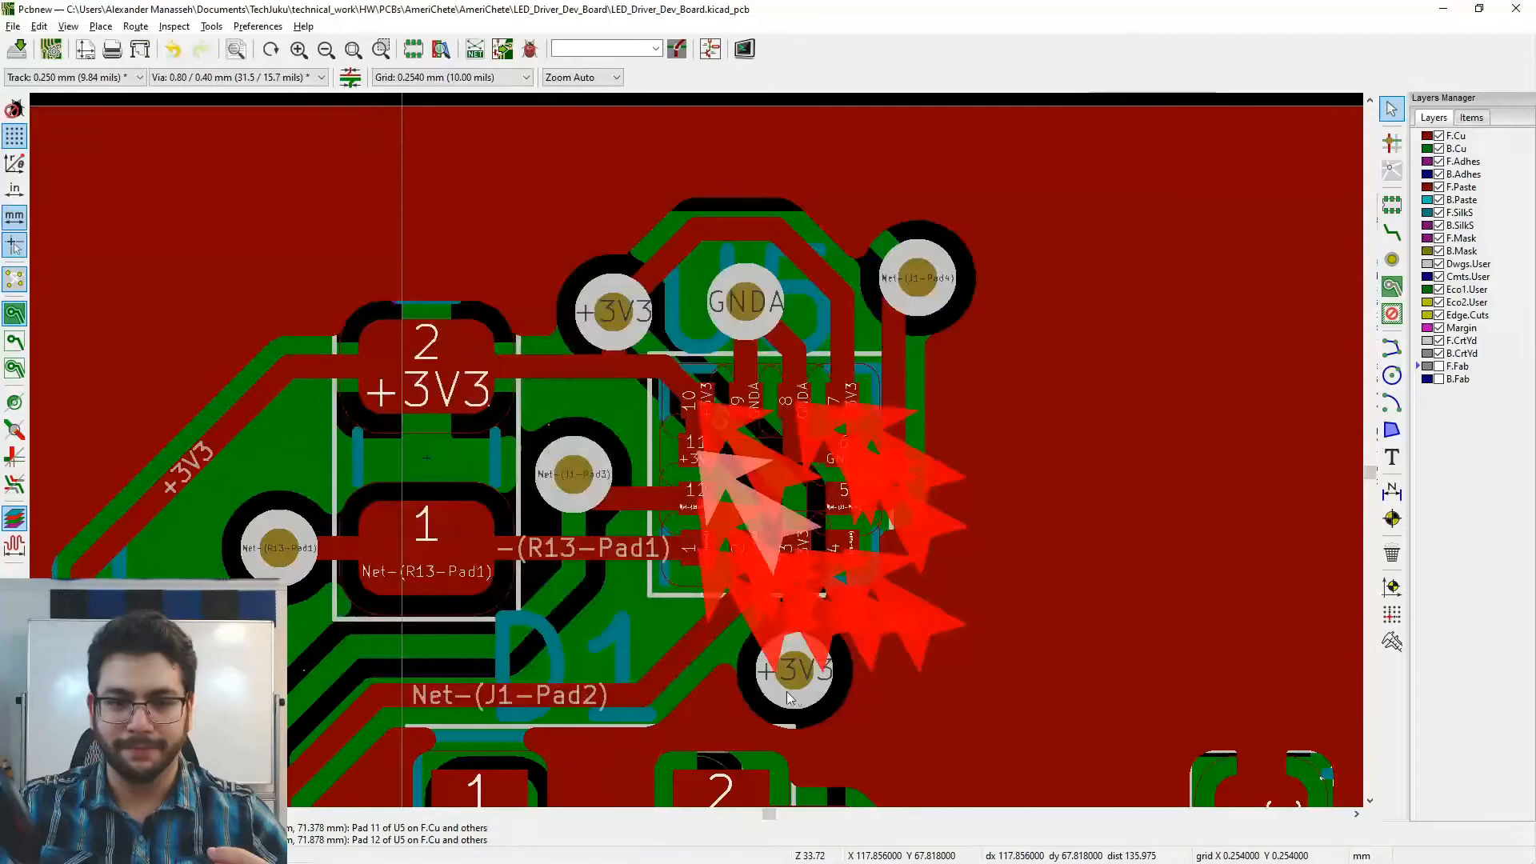
left_click(457, 231)
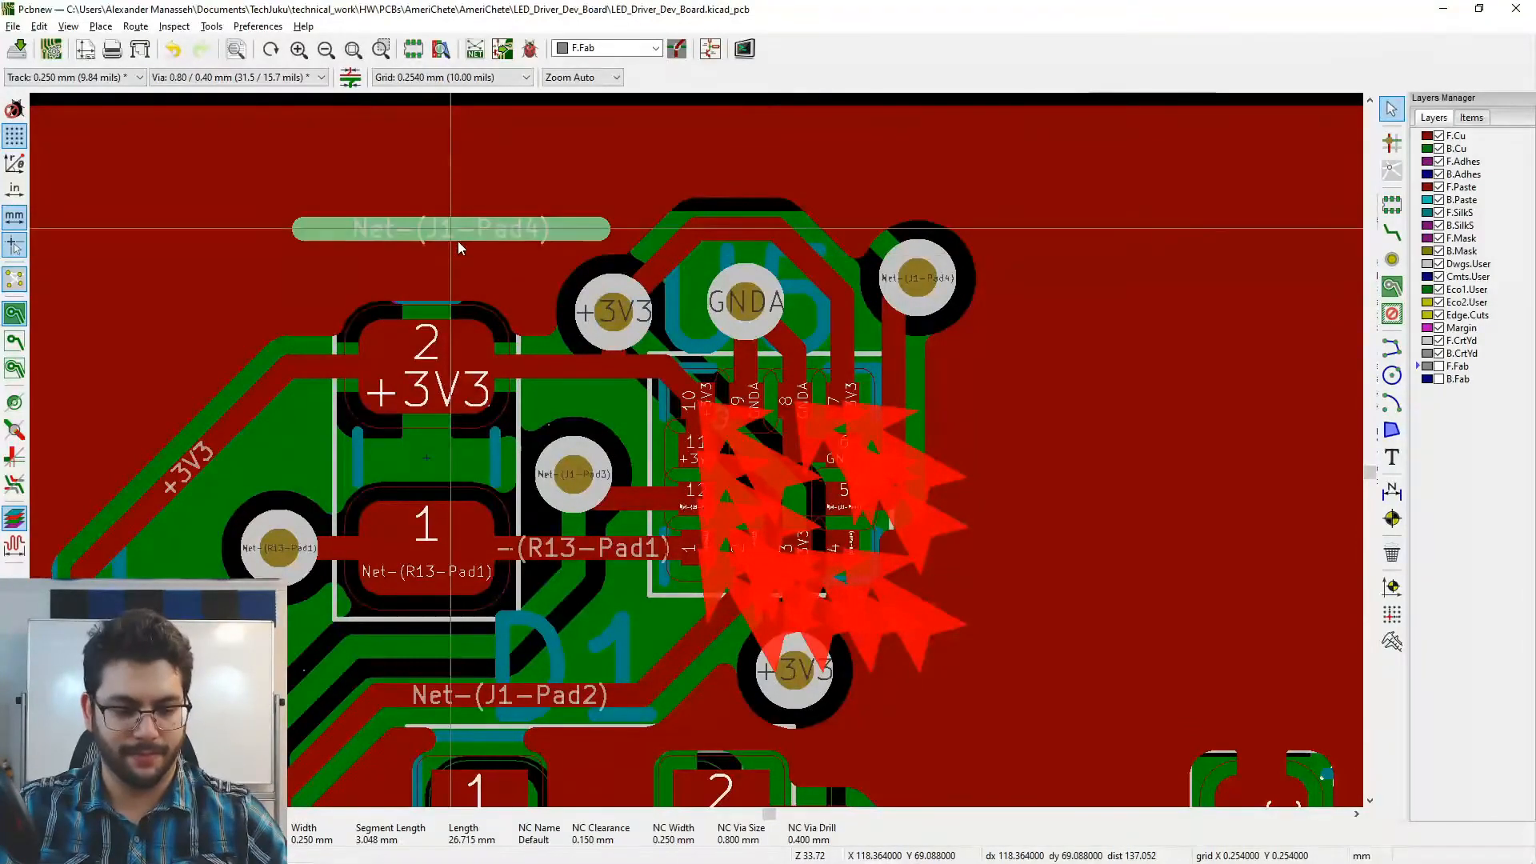
key("ctrl+z")
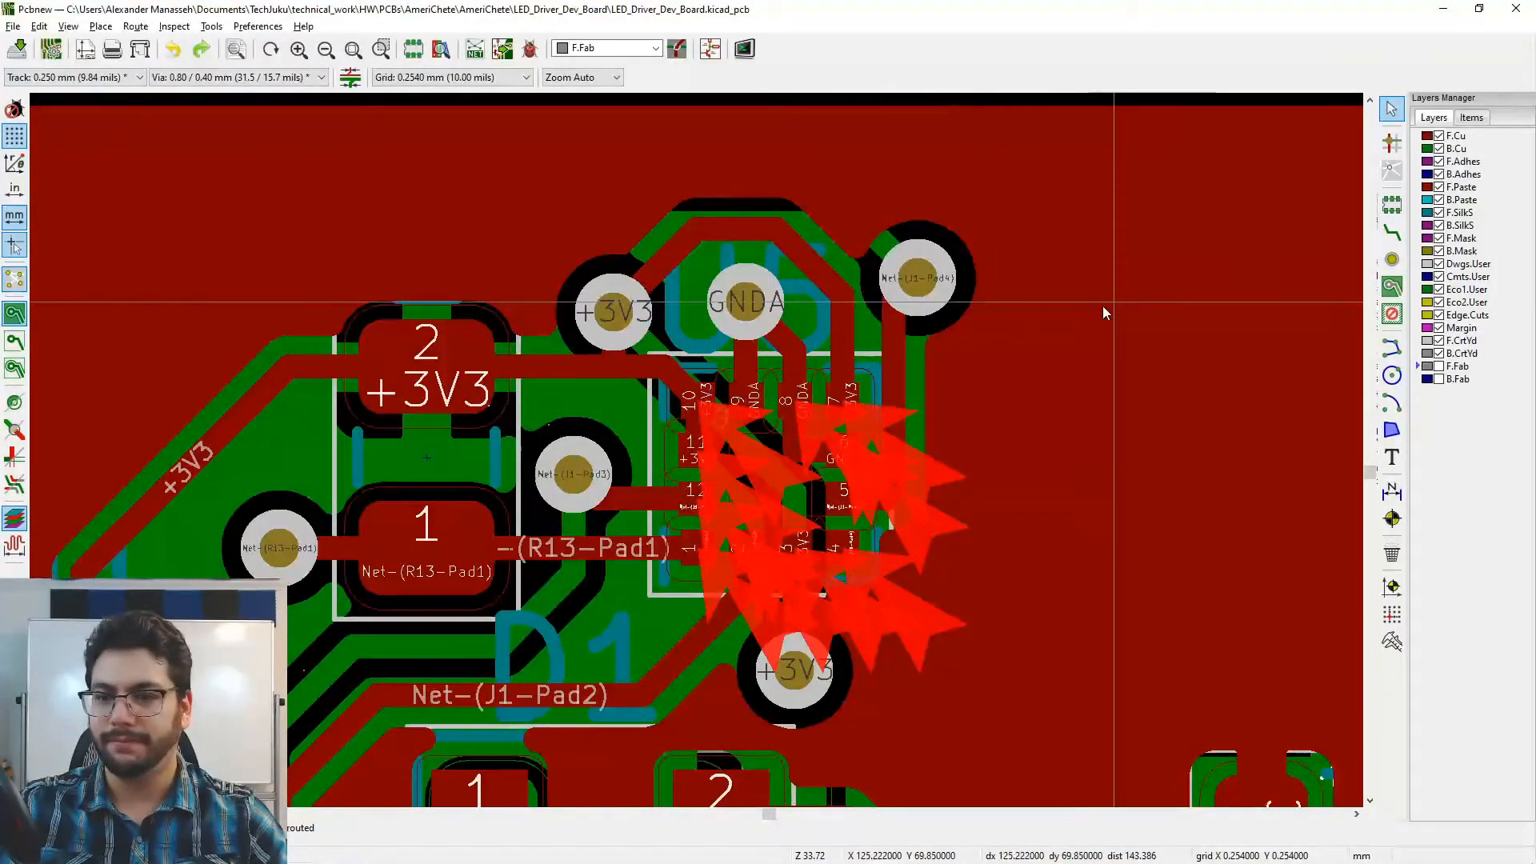
- Rerun the design rules check, refilling the out-of-date copper zones
scroll(1102, 306, "down", 1)
middle_click_drag(460, 270, 692, 263)
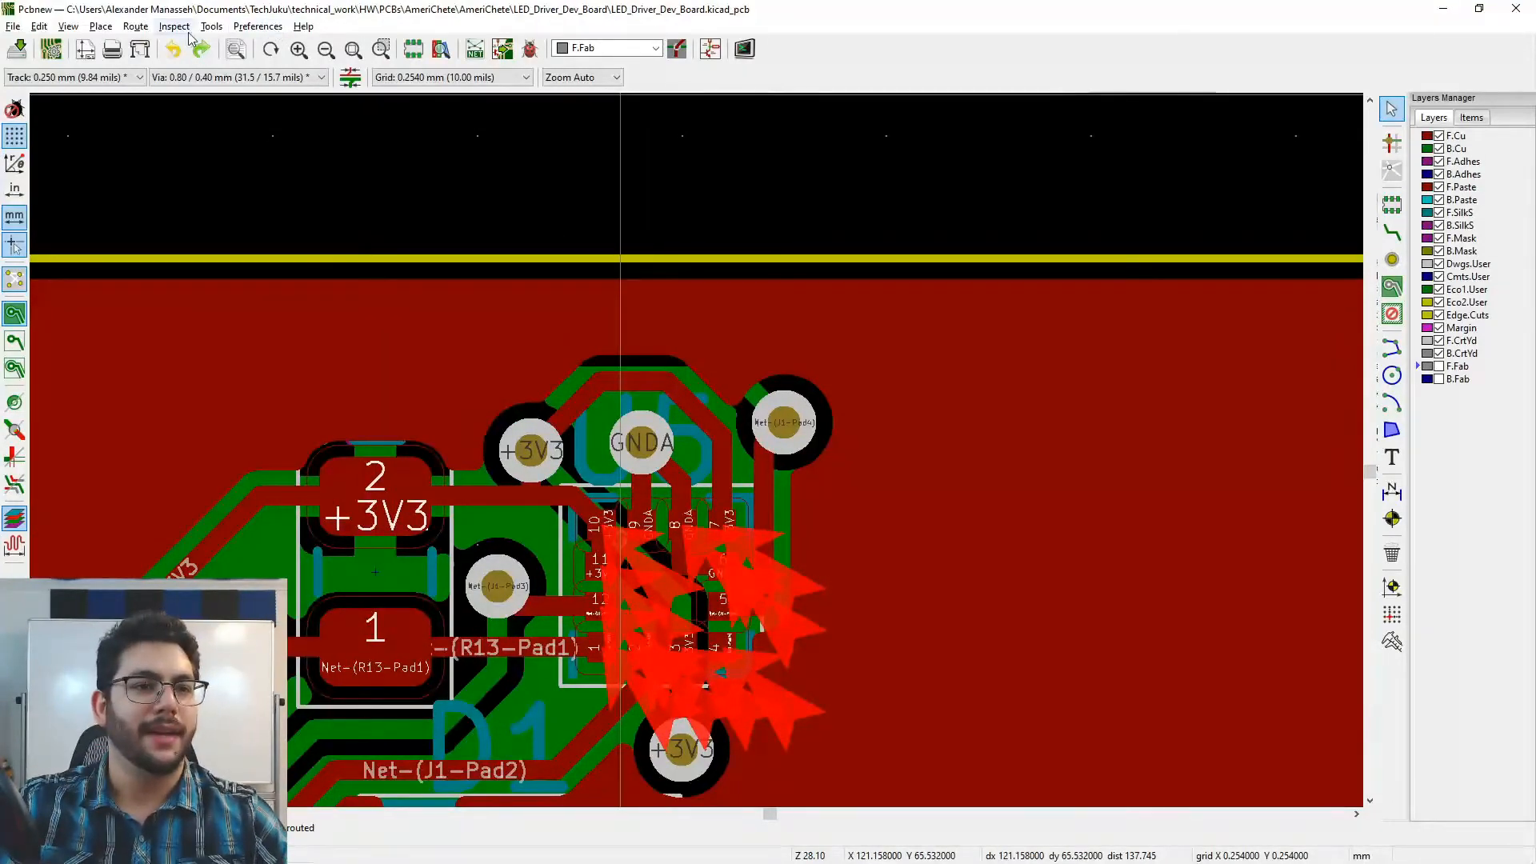
left_click(529, 49)
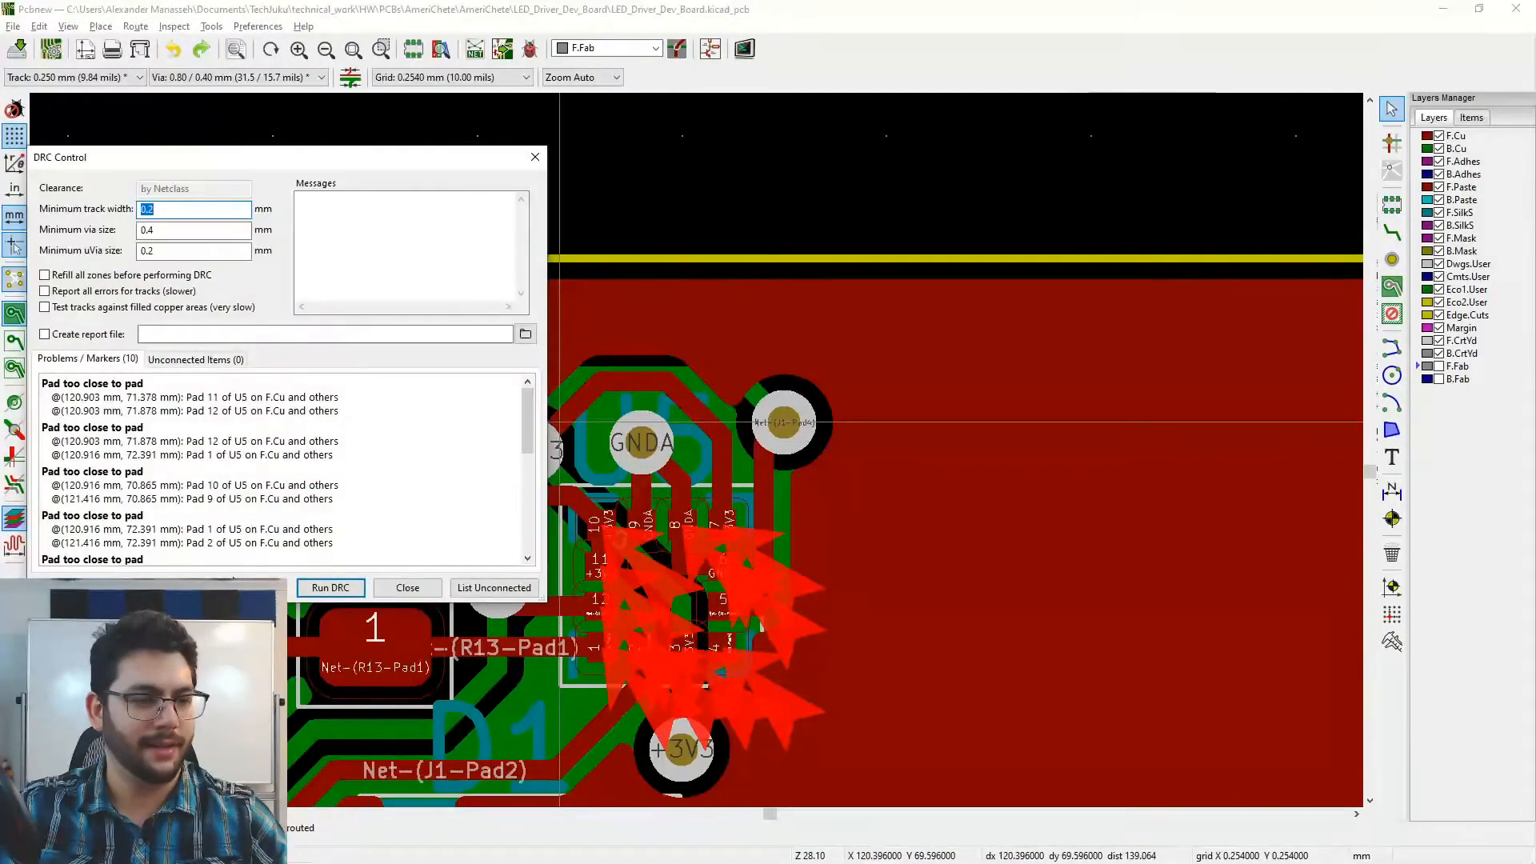
left_click(330, 588)
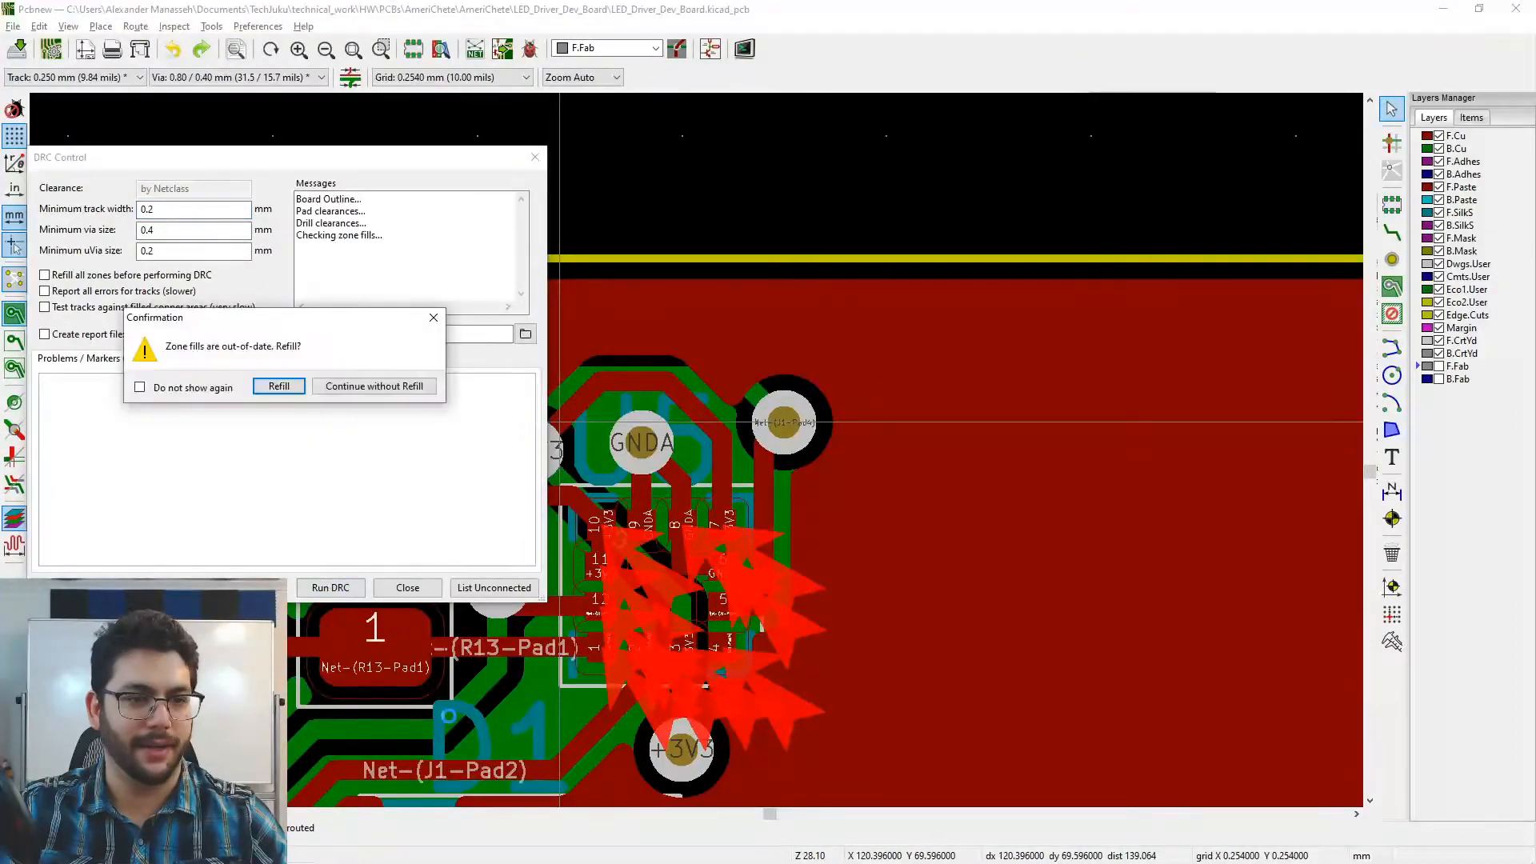
left_click(279, 387)
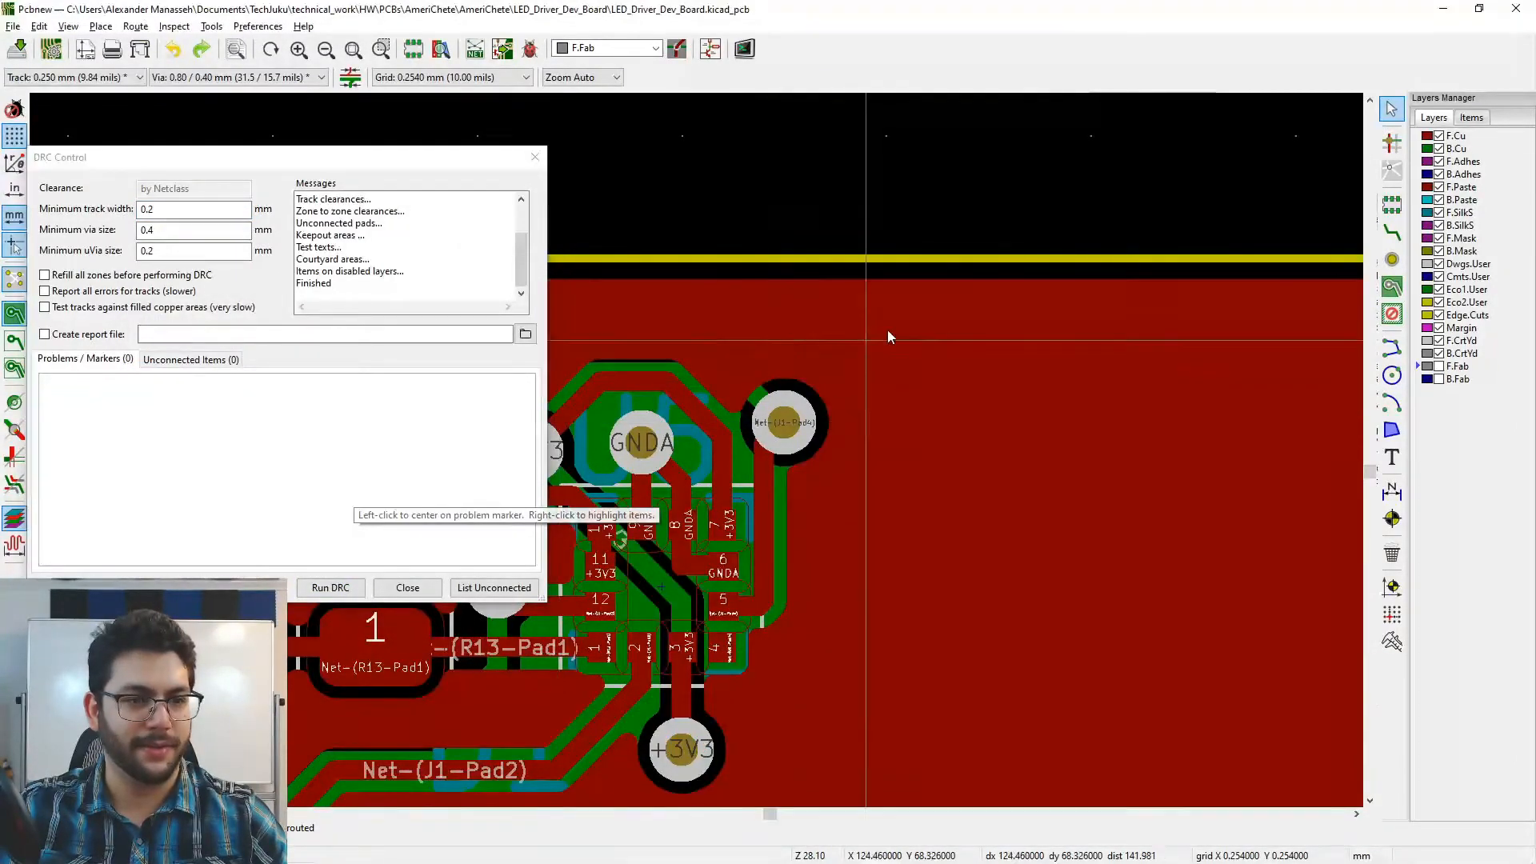
- Inspect the refilled copper around U5 and its vias, list the unconnected items, and close the design rules check
middle_click_drag(846, 442, 1050, 368)
middle_click_drag(845, 448, 1032, 371)
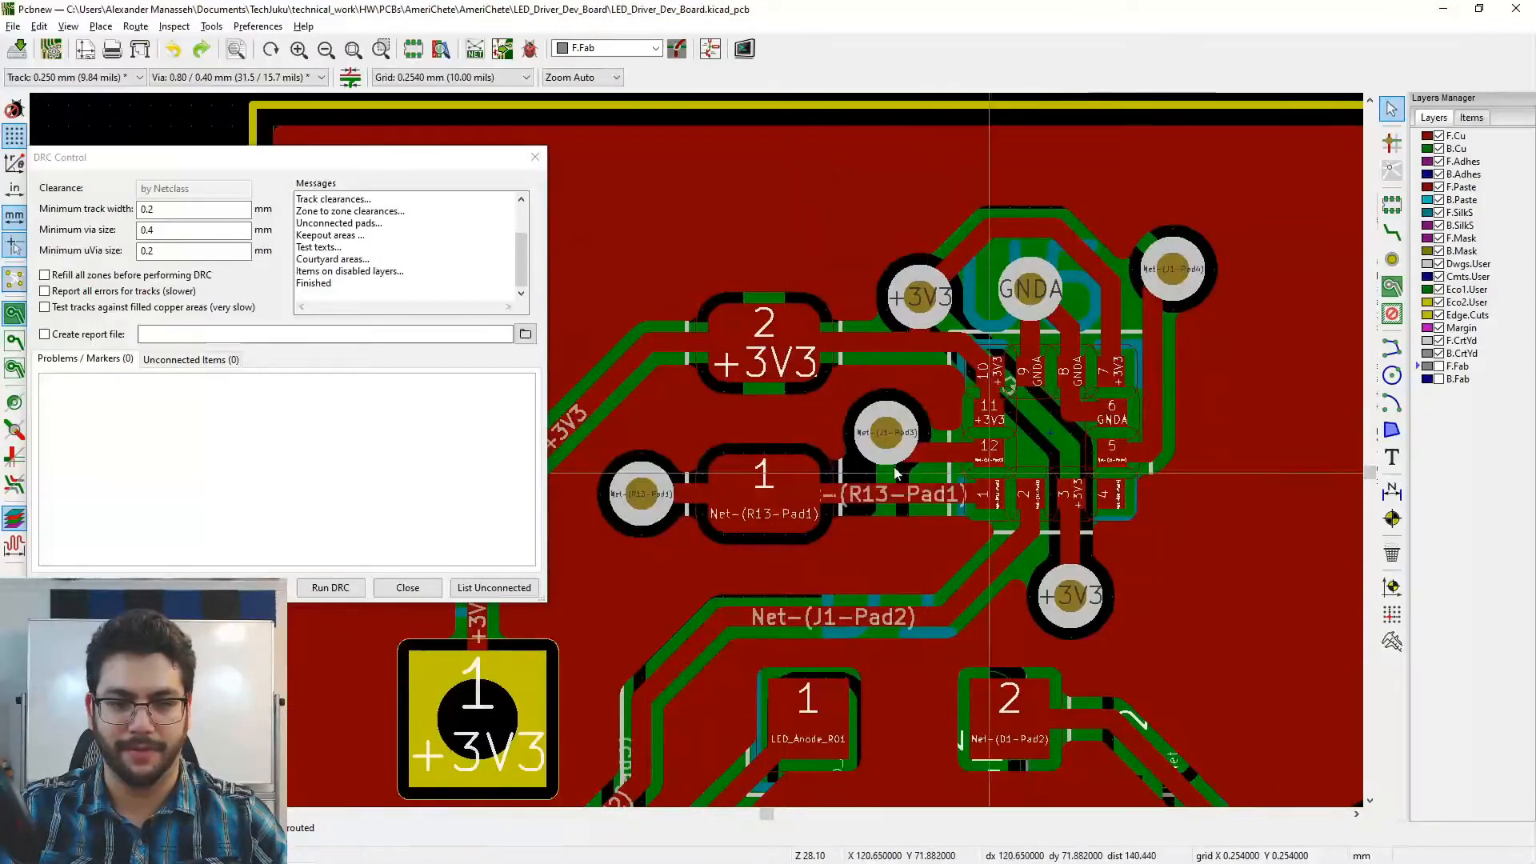
middle_click_drag(960, 449, 663, 498)
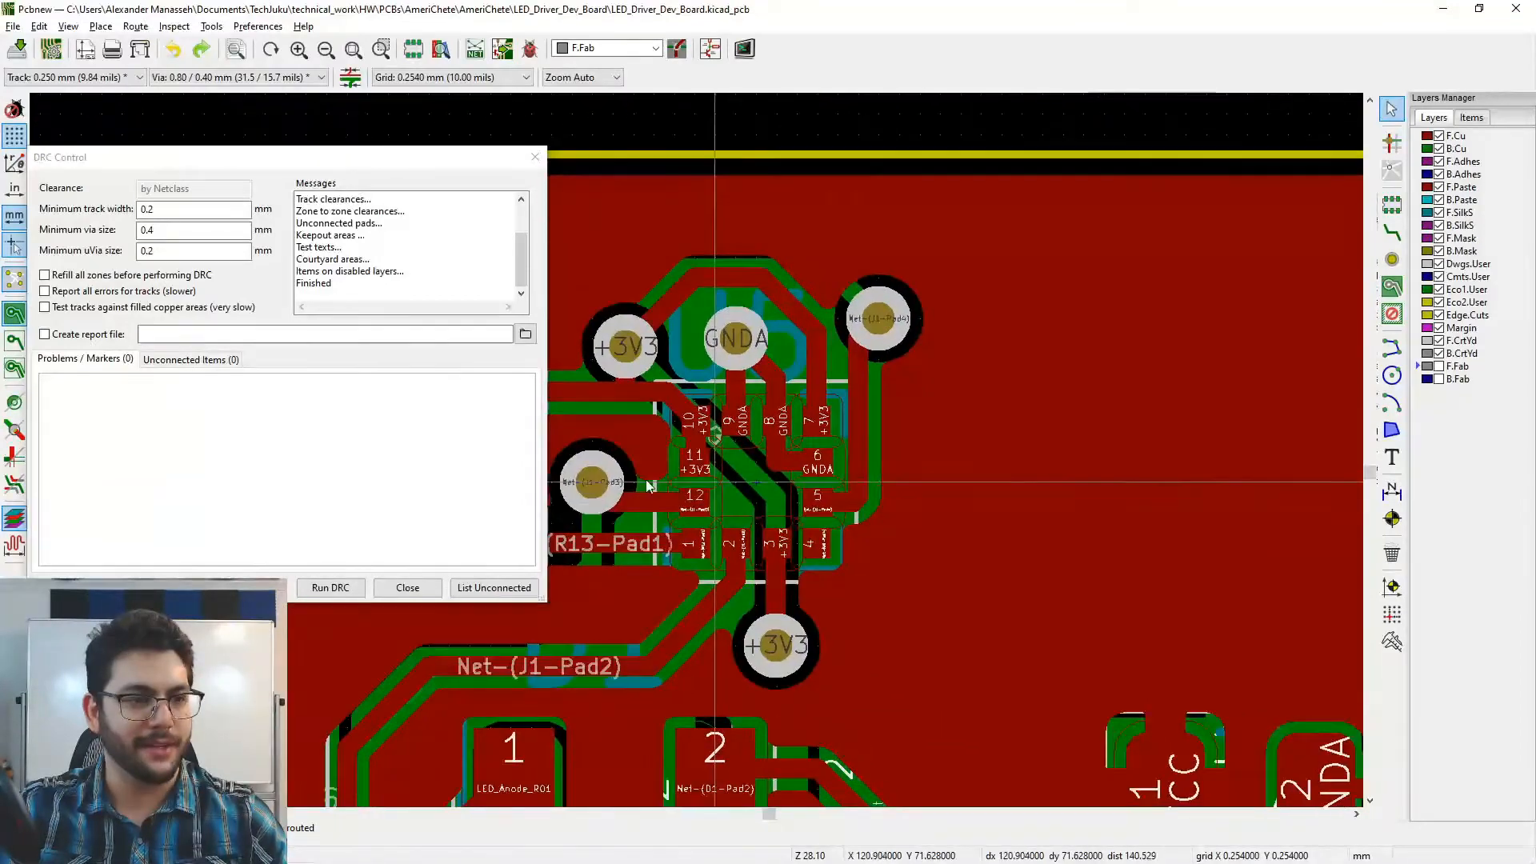
left_click(82, 388)
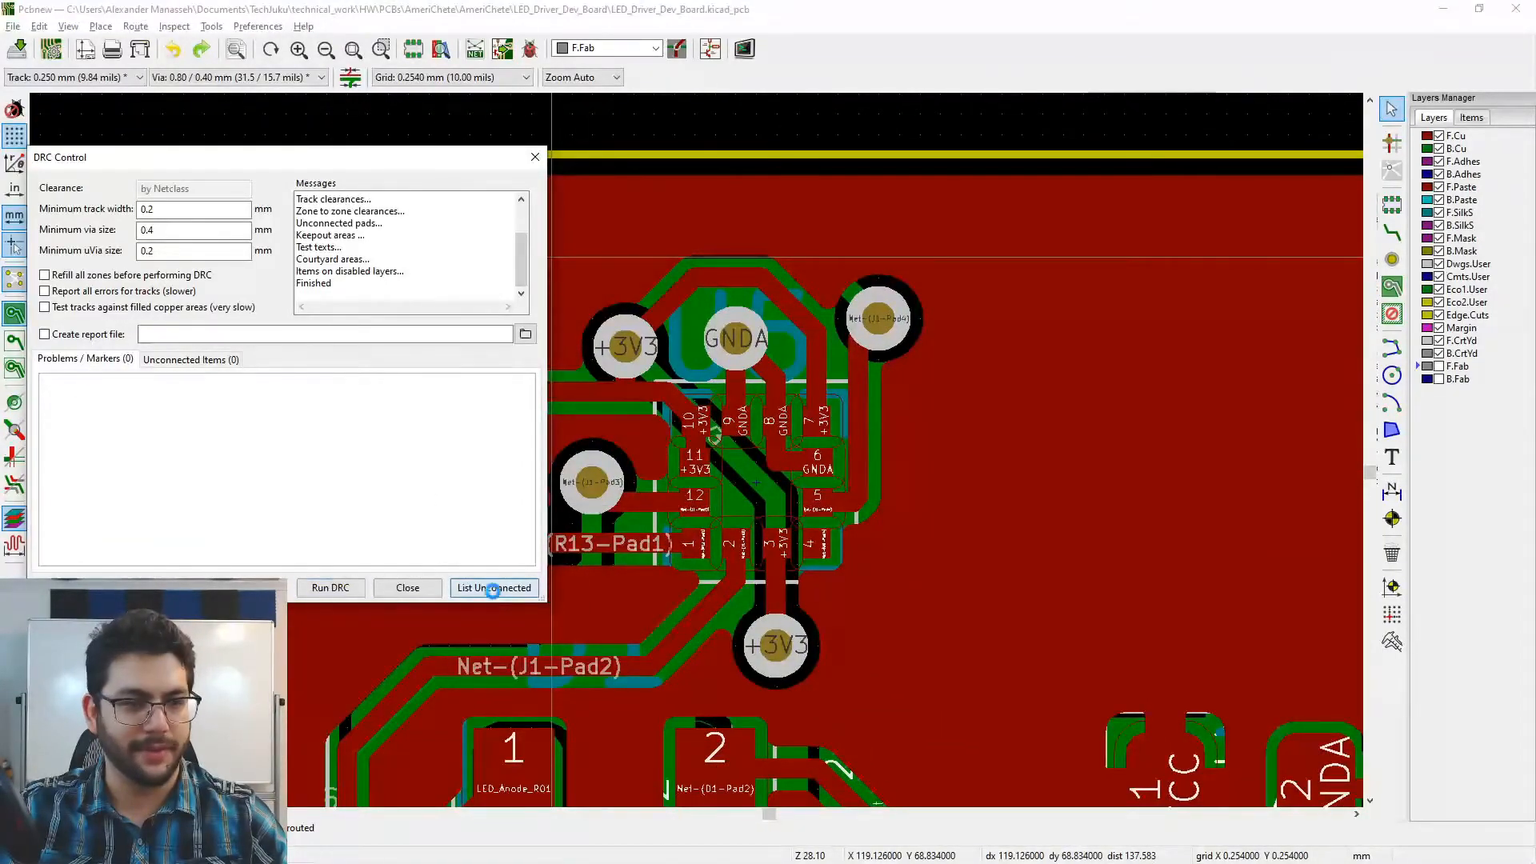
left_click(492, 588)
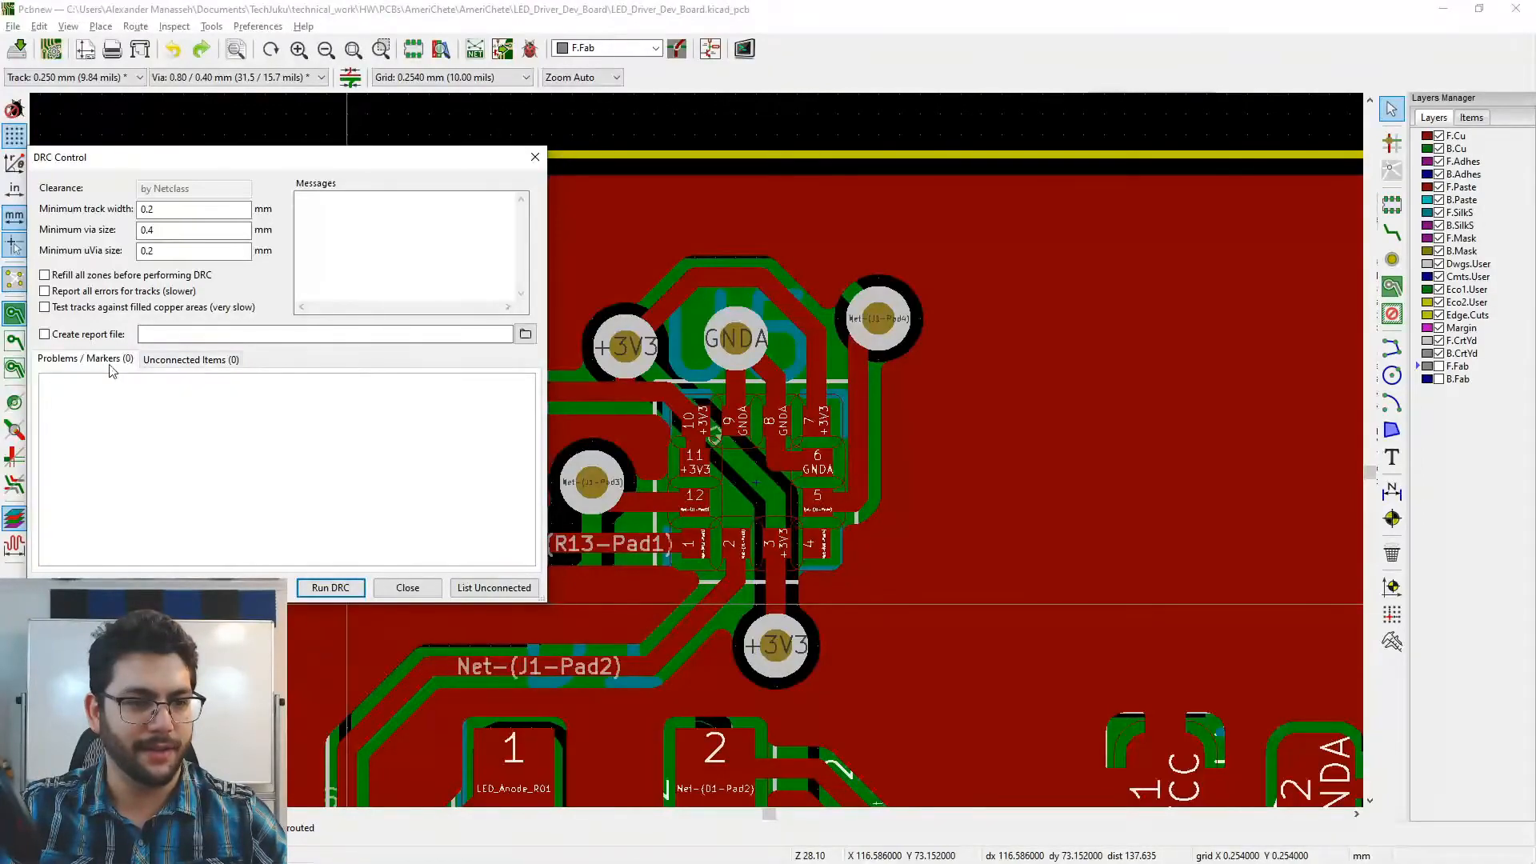
left_click(407, 588)
- Select the whole L3 driver circuit, try moving it toward the board's lower-left corner, and put it back in its original place
scroll(714, 401, "down", 8)
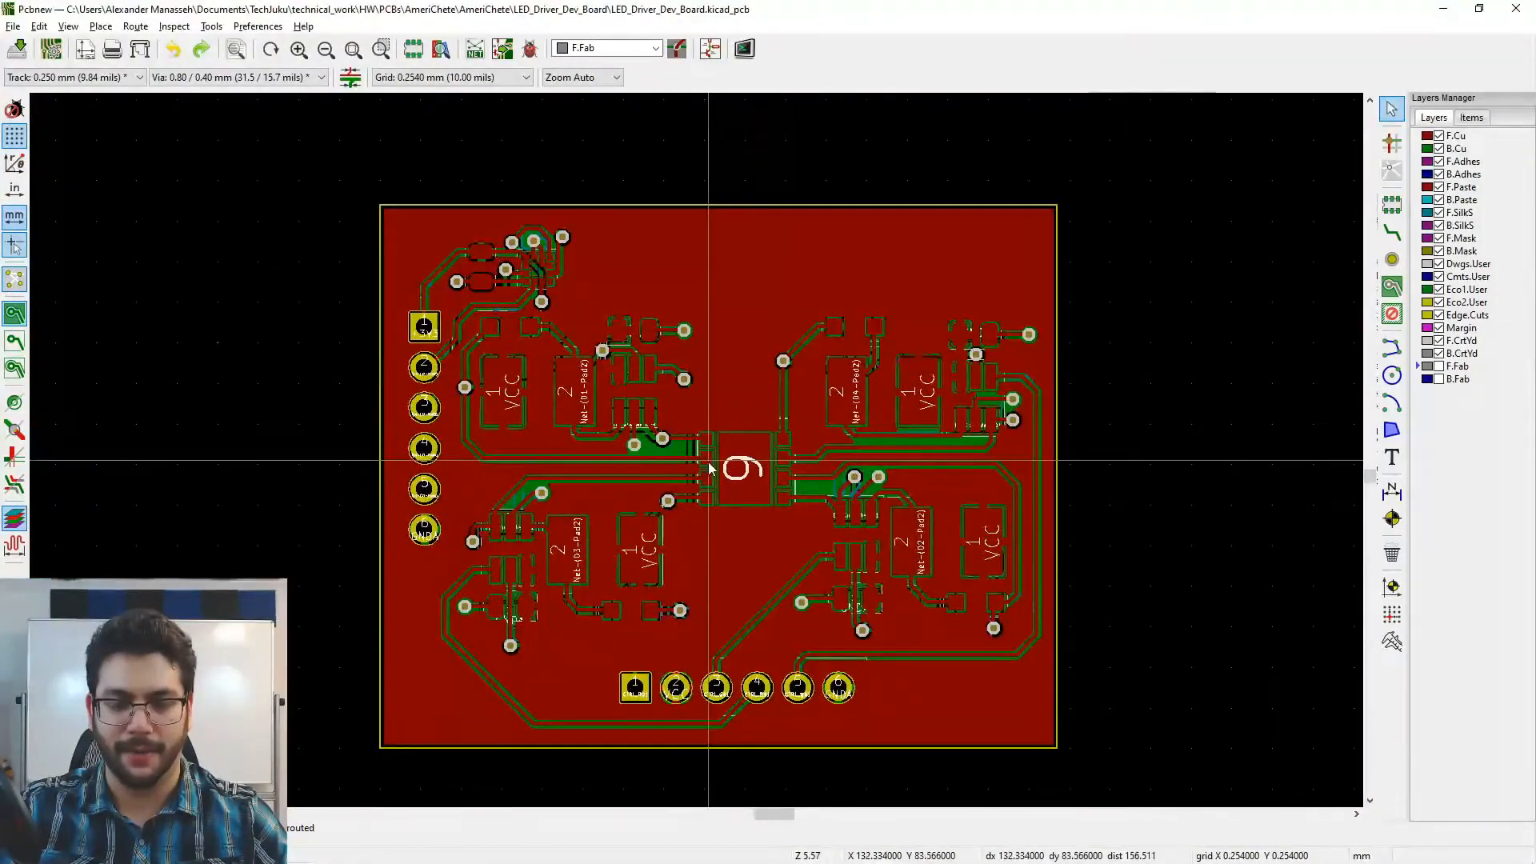
scroll(708, 467, "up", 2)
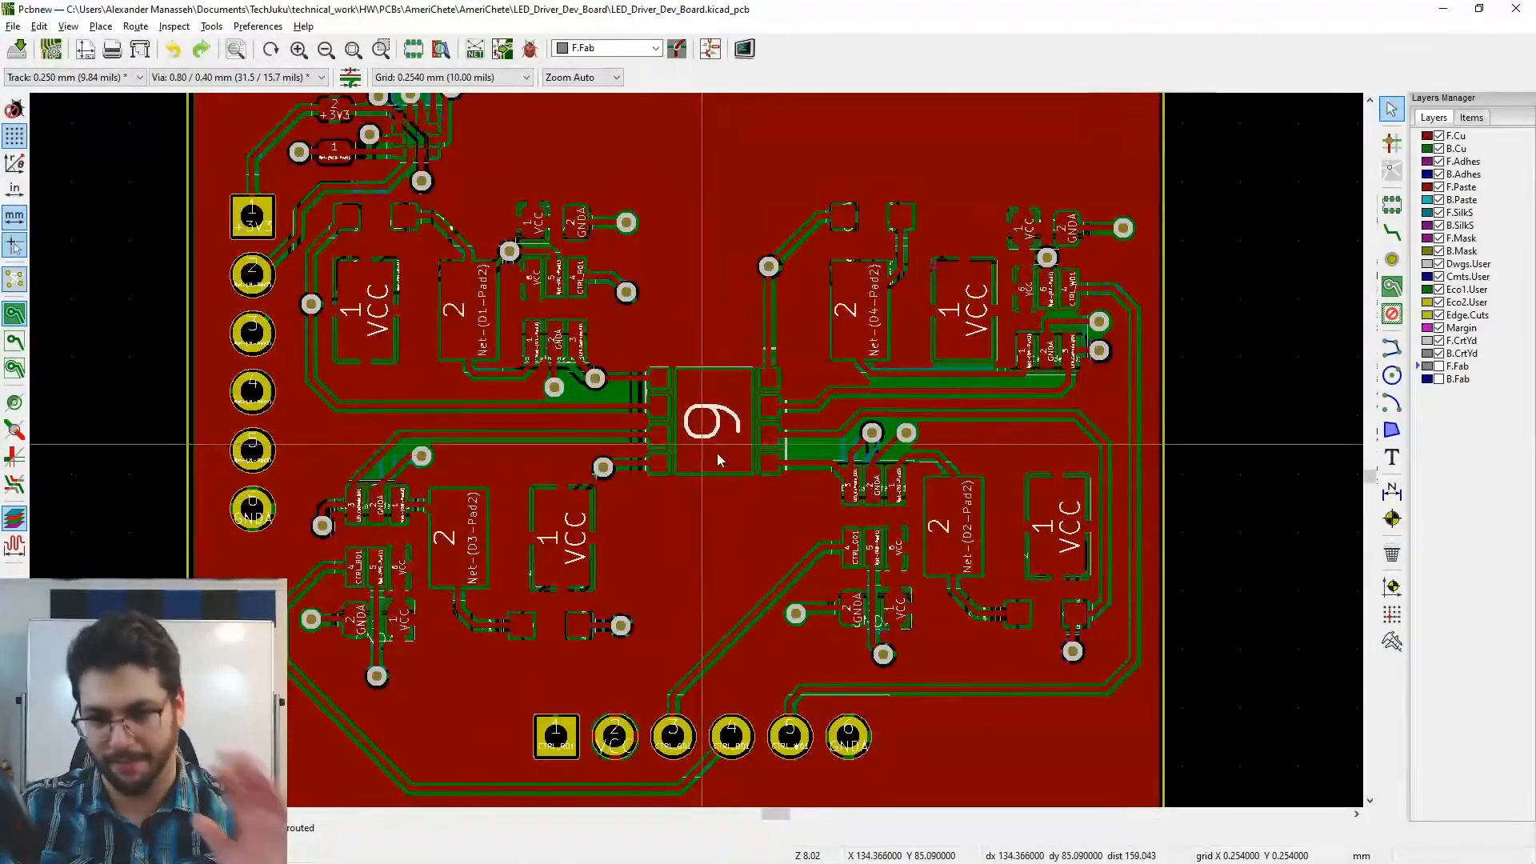
middle_click_drag(695, 448, 760, 397)
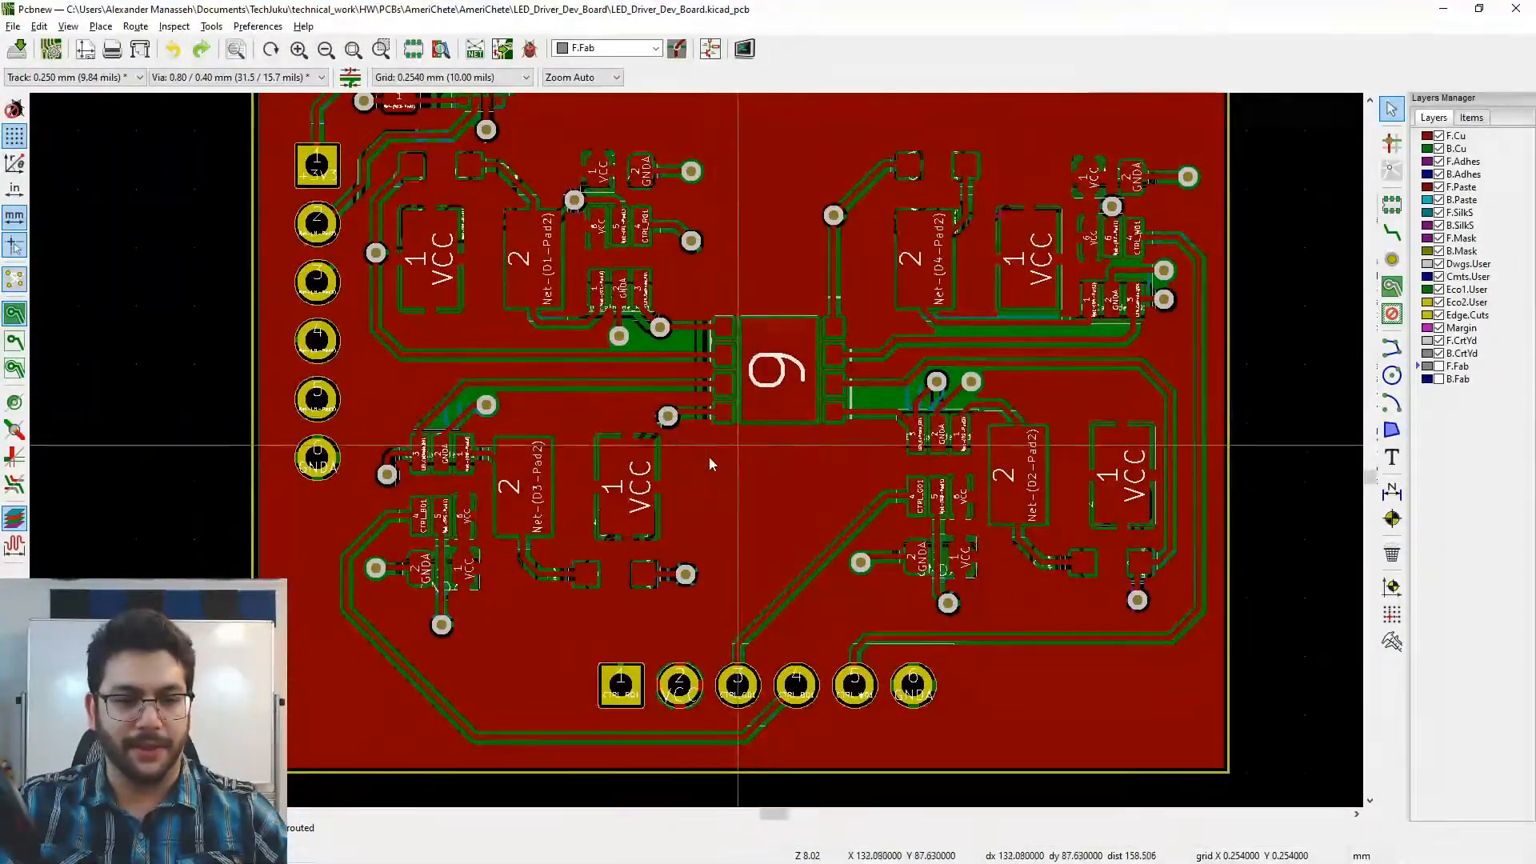
middle_click_drag(726, 458, 836, 418)
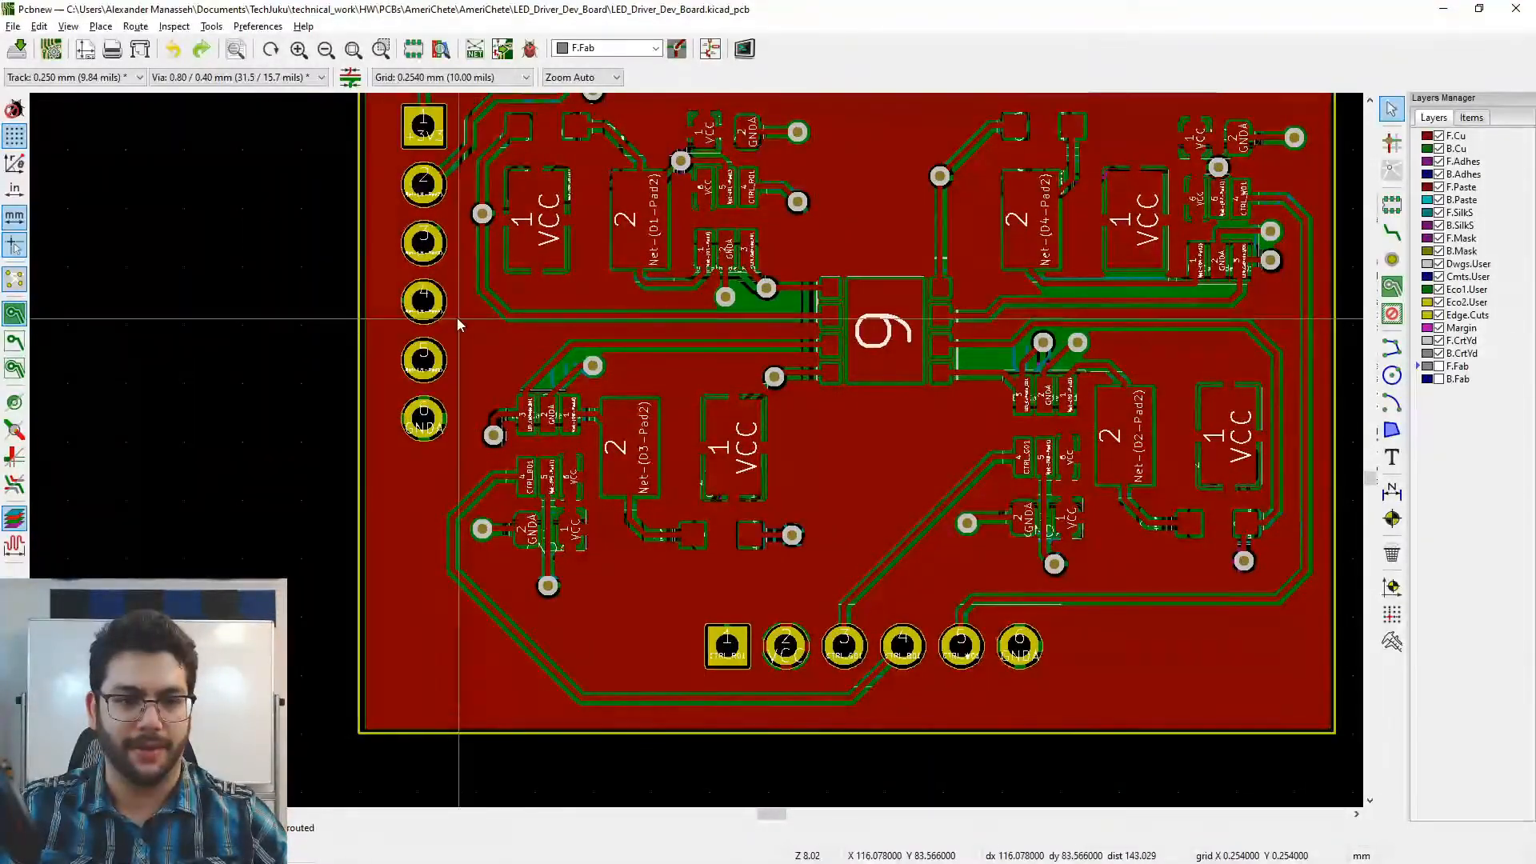
left_click_drag(458, 331, 834, 612)
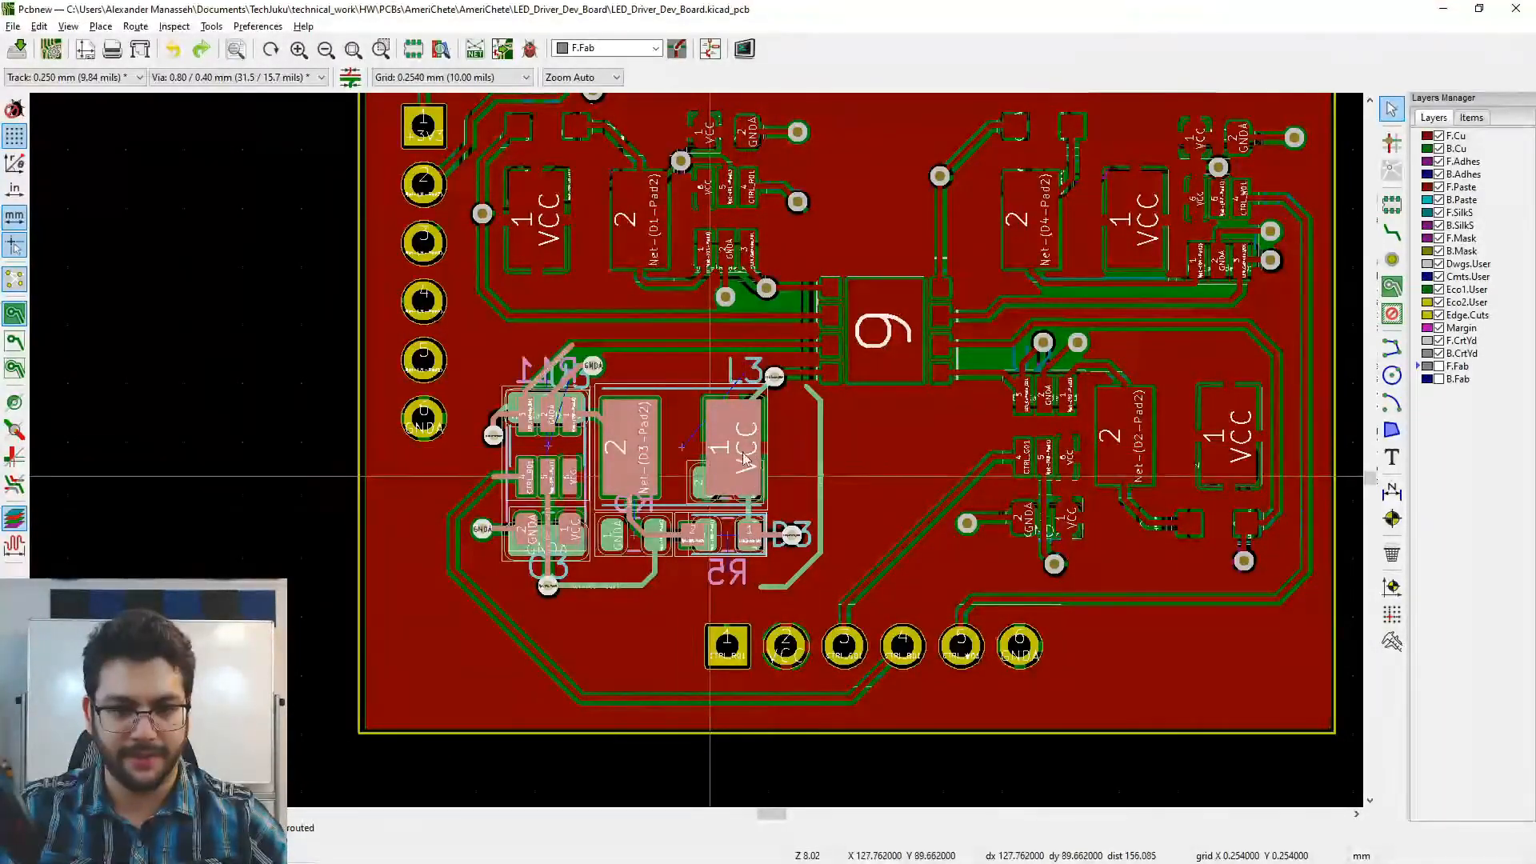
left_click_drag(754, 460, 640, 566)
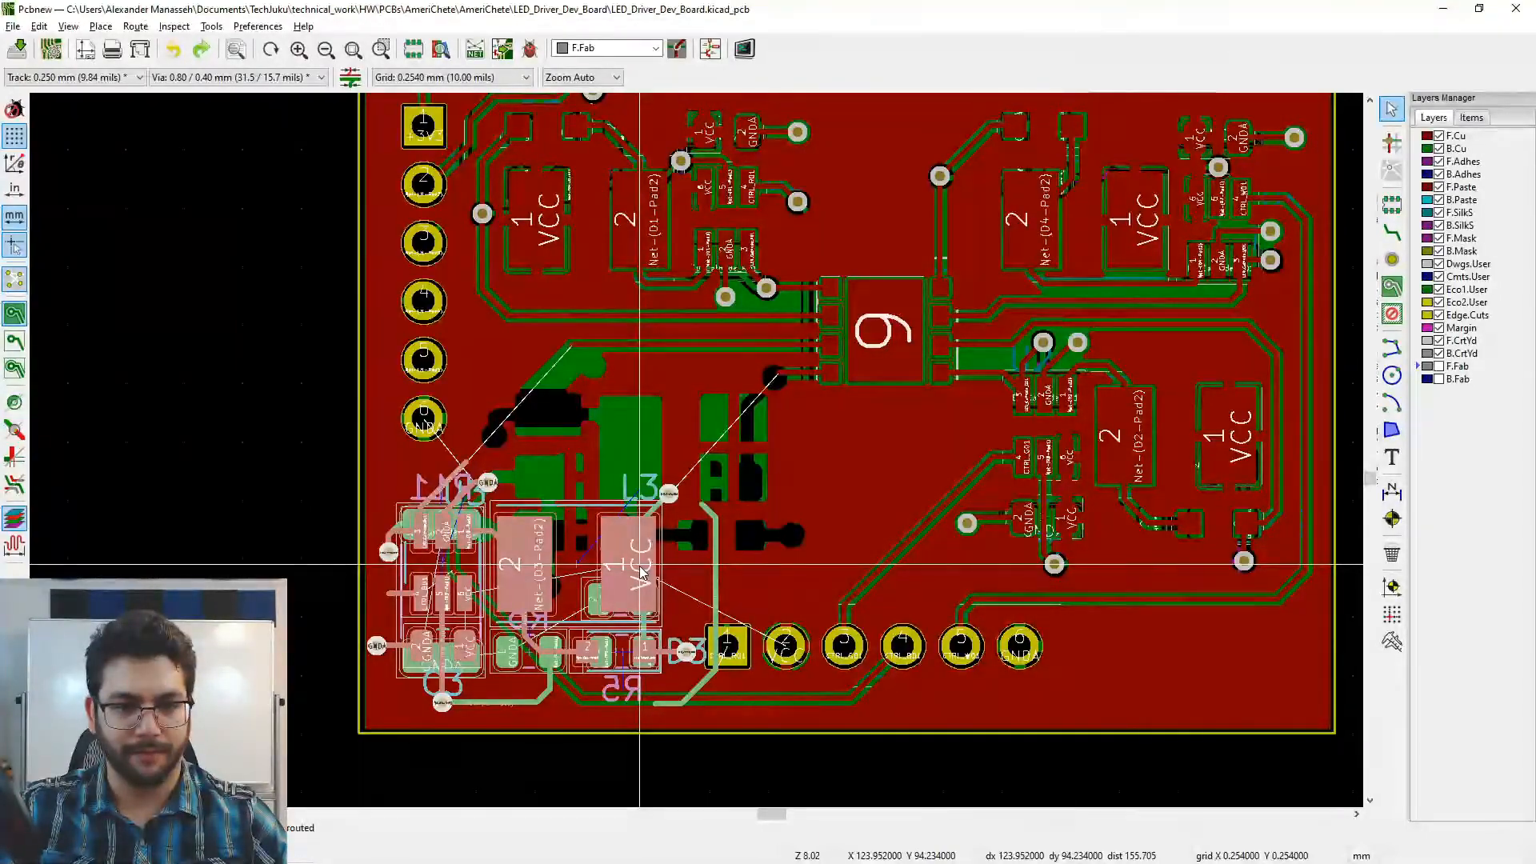
left_click_drag(640, 571, 744, 460)
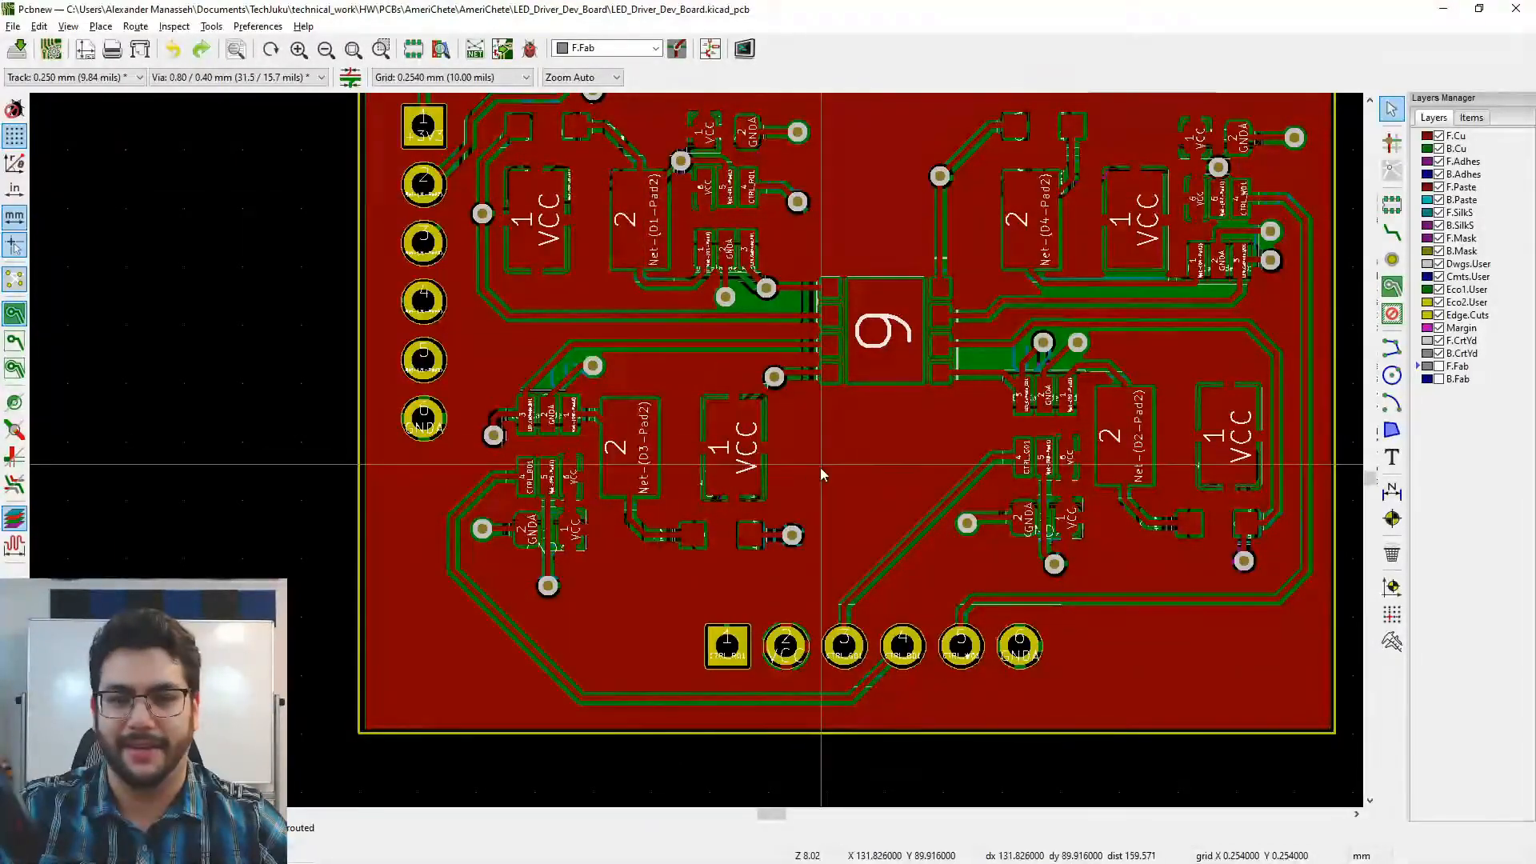
middle_click_drag(850, 416, 755, 534)
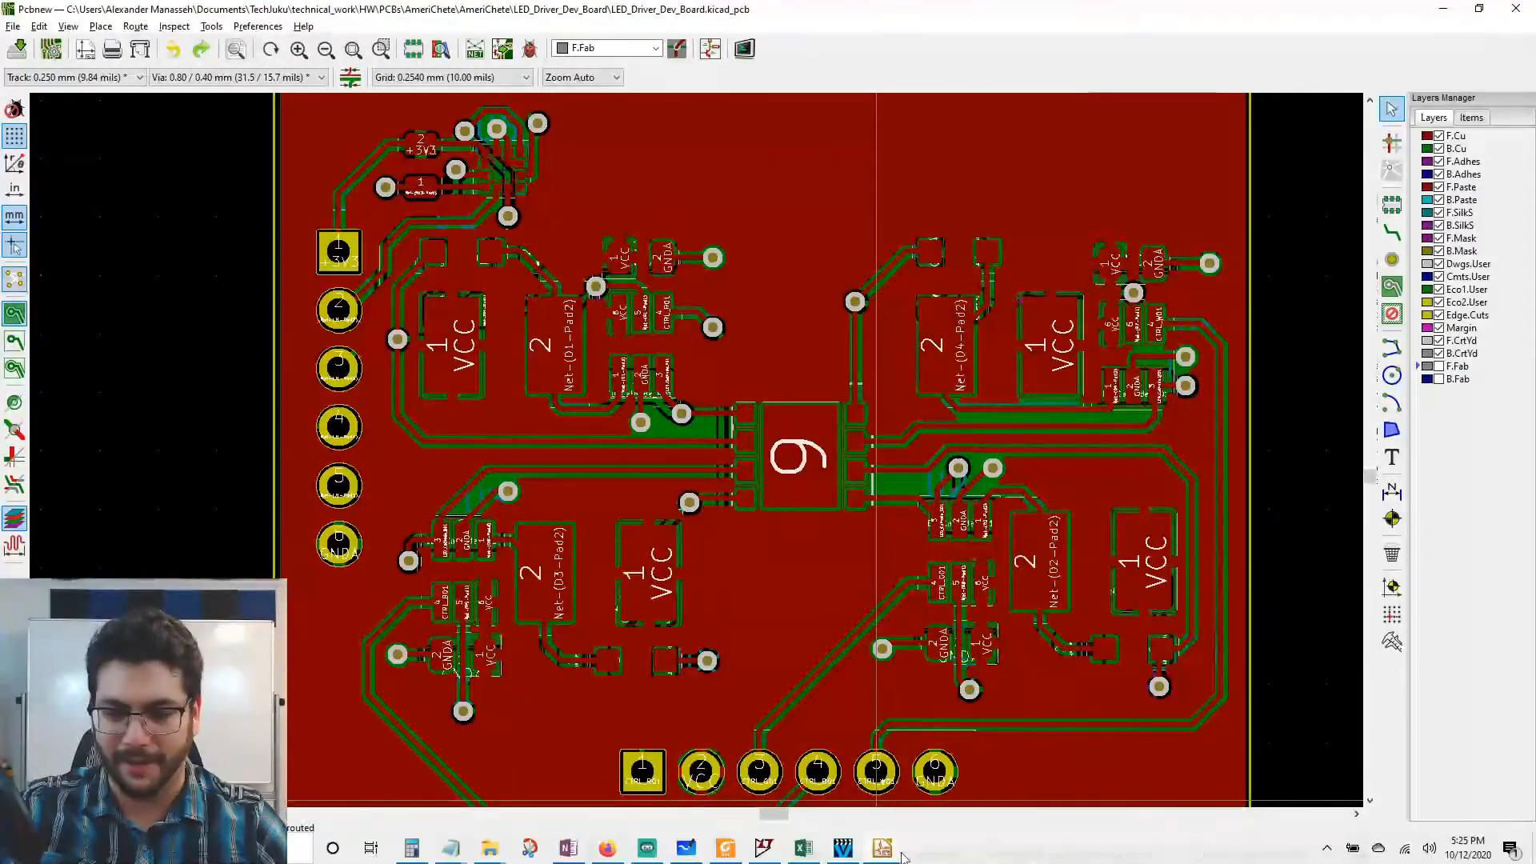
left_click(639, 848)
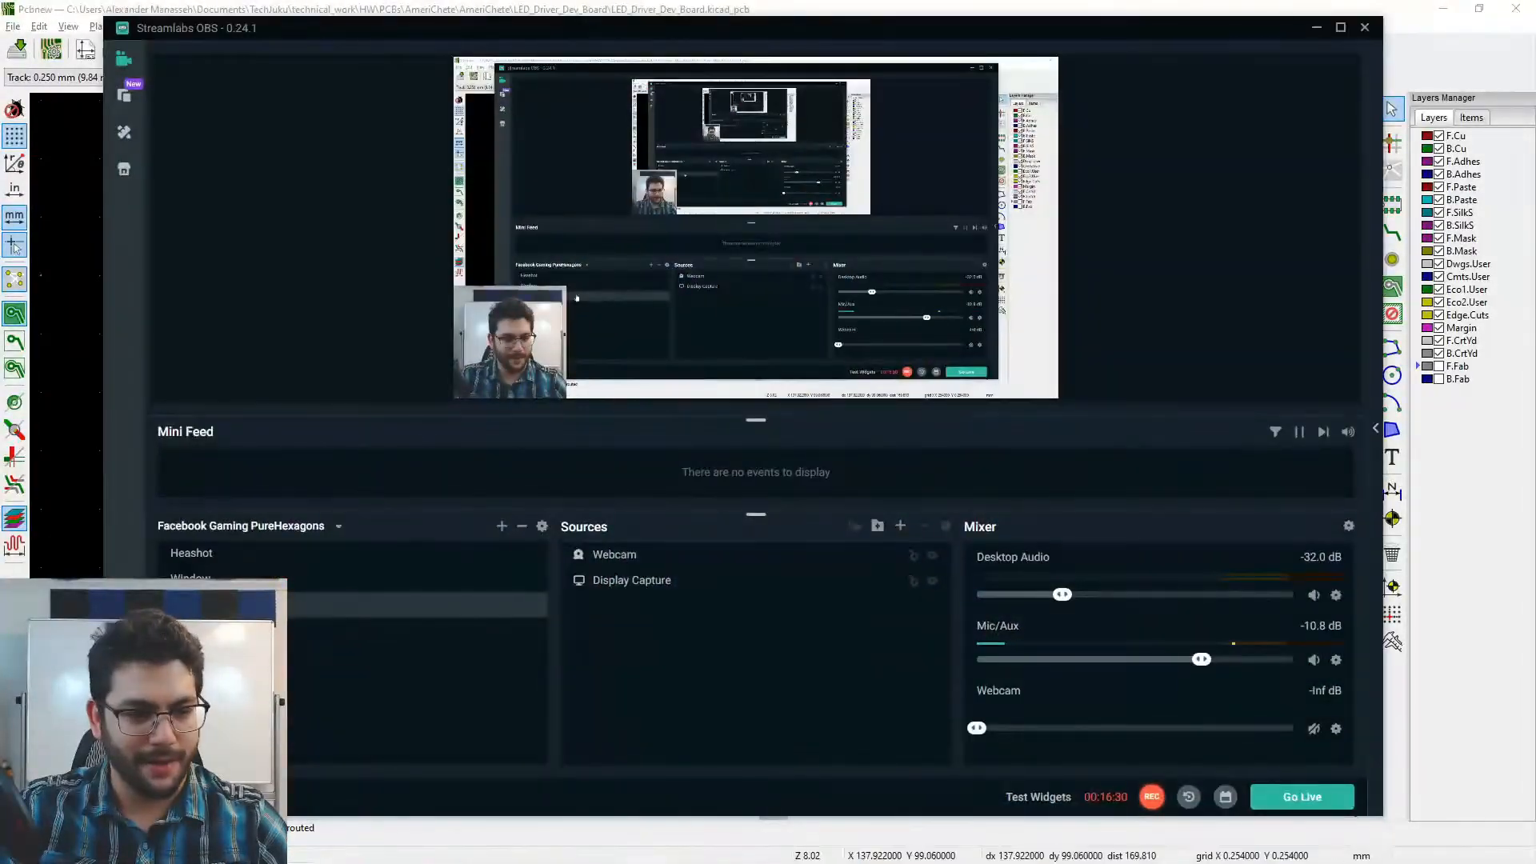